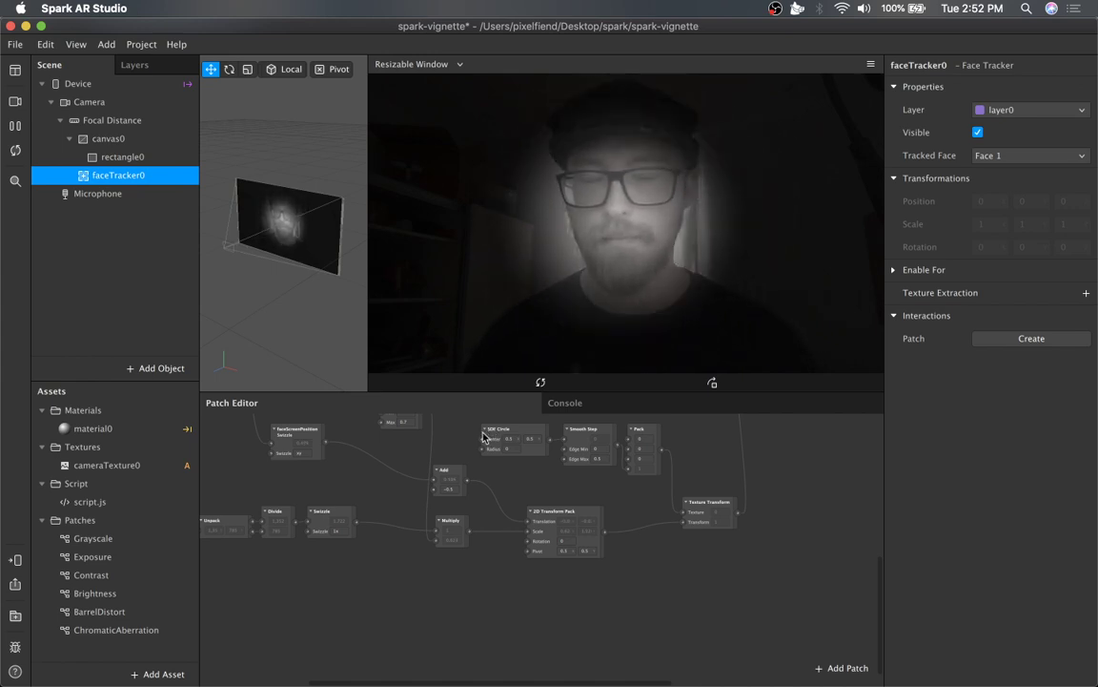
Pan around the patch graph to examine how the vignette patches are connected.
scroll(341, 536, up, 5)
scroll(341, 536, left, 5)
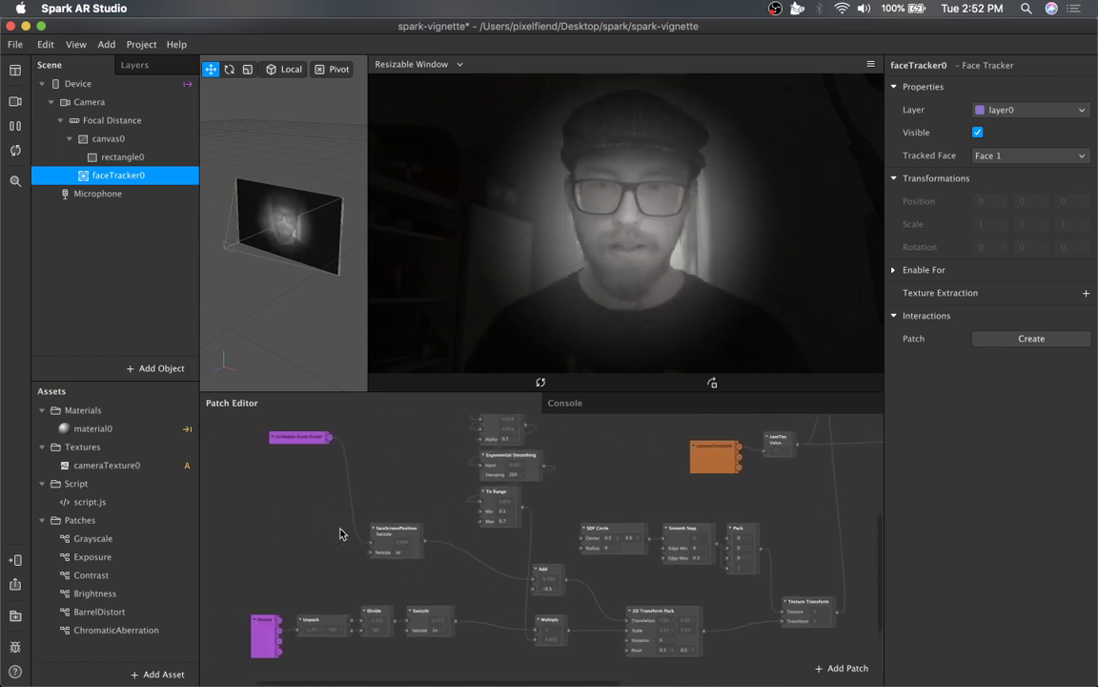
scroll(341, 534, up, 5)
scroll(341, 534, right, 15)
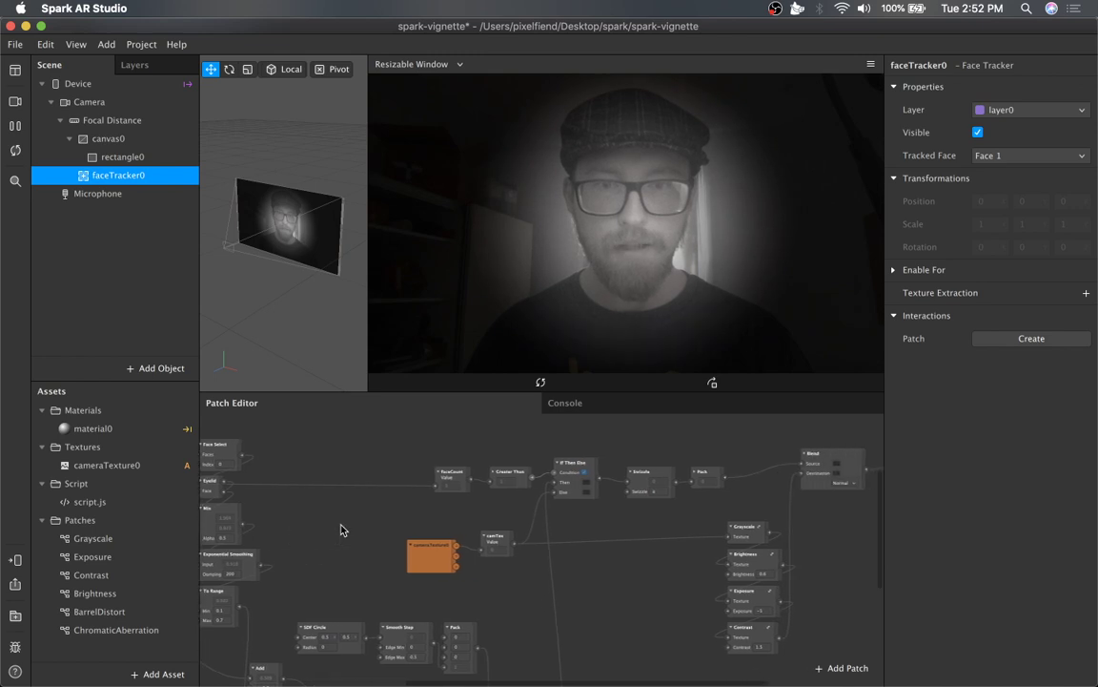
scroll(341, 530, right, 10)
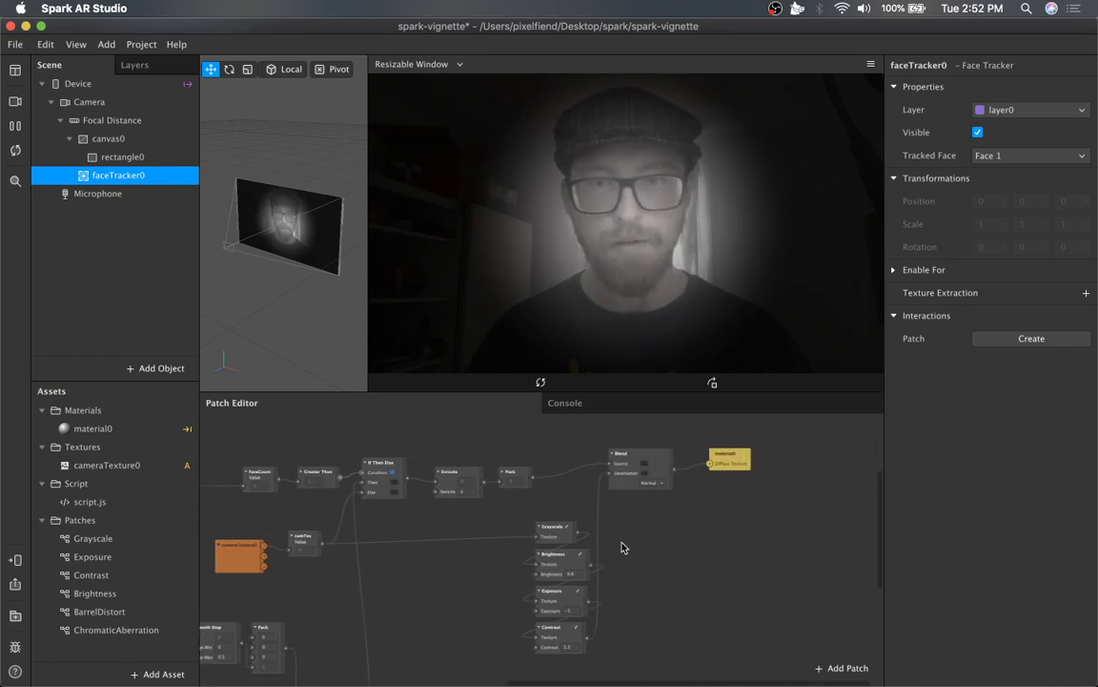
scroll(405, 554, left, 5)
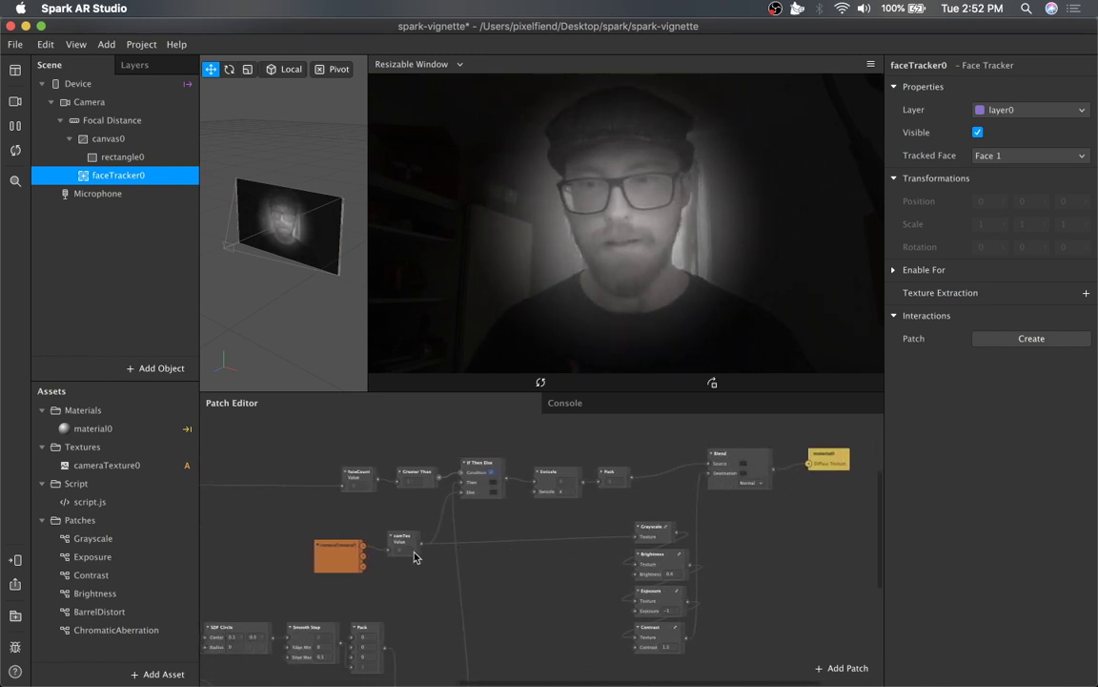
scroll(415, 558, left, 5)
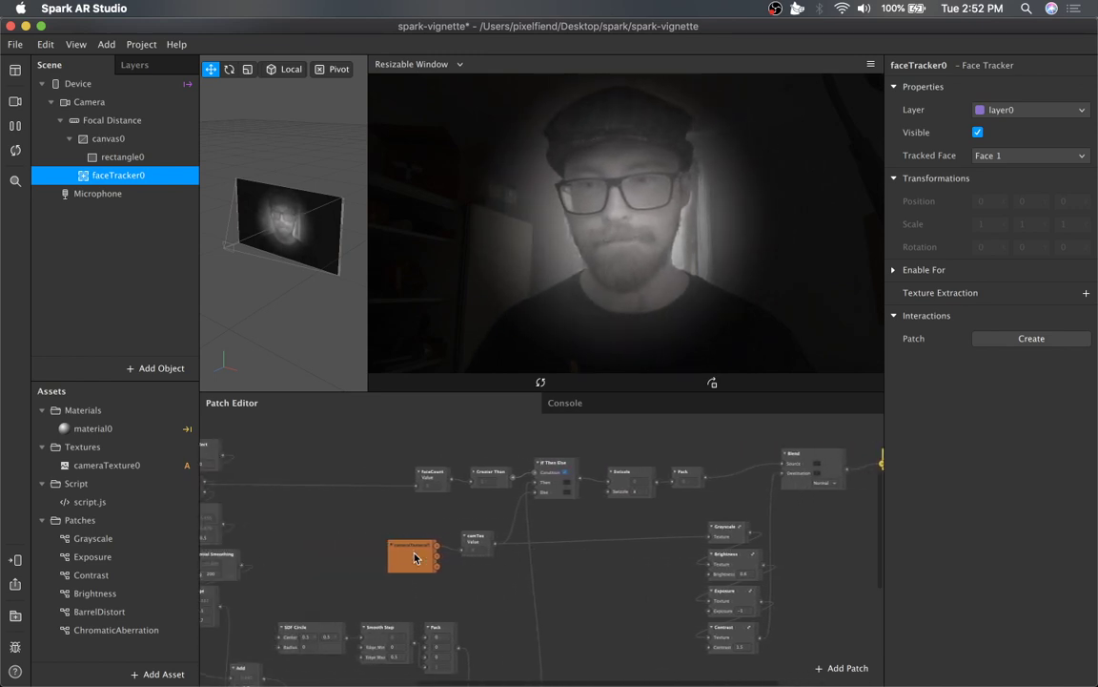
Select the script.js asset to inspect its script properties and face_2d output.
click(141, 507)
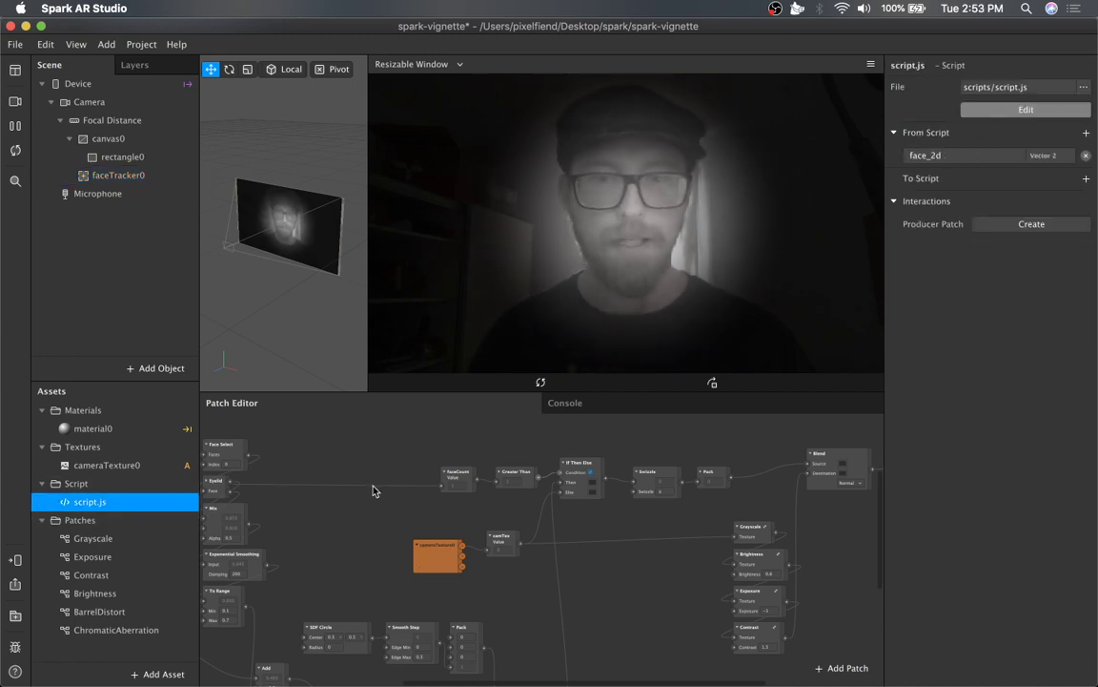
scroll(380, 502, left, 5)
mouse_move(362, 672)
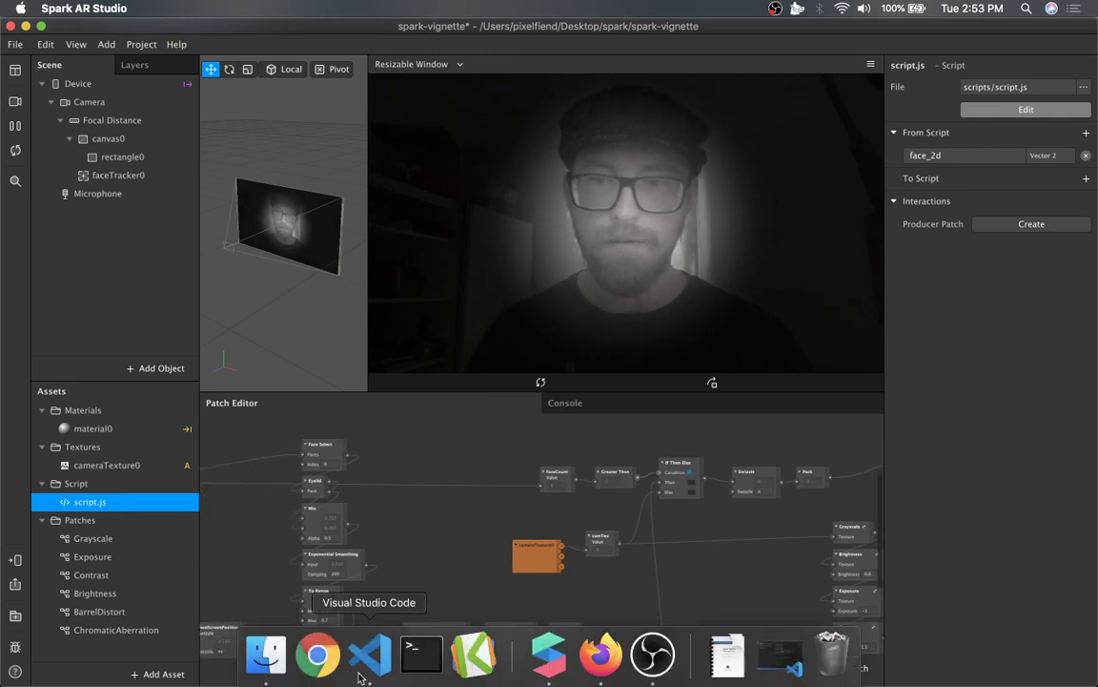
Switch to Firefox and open the spark-vignette repository's Clone or download options, then close them.
click(603, 658)
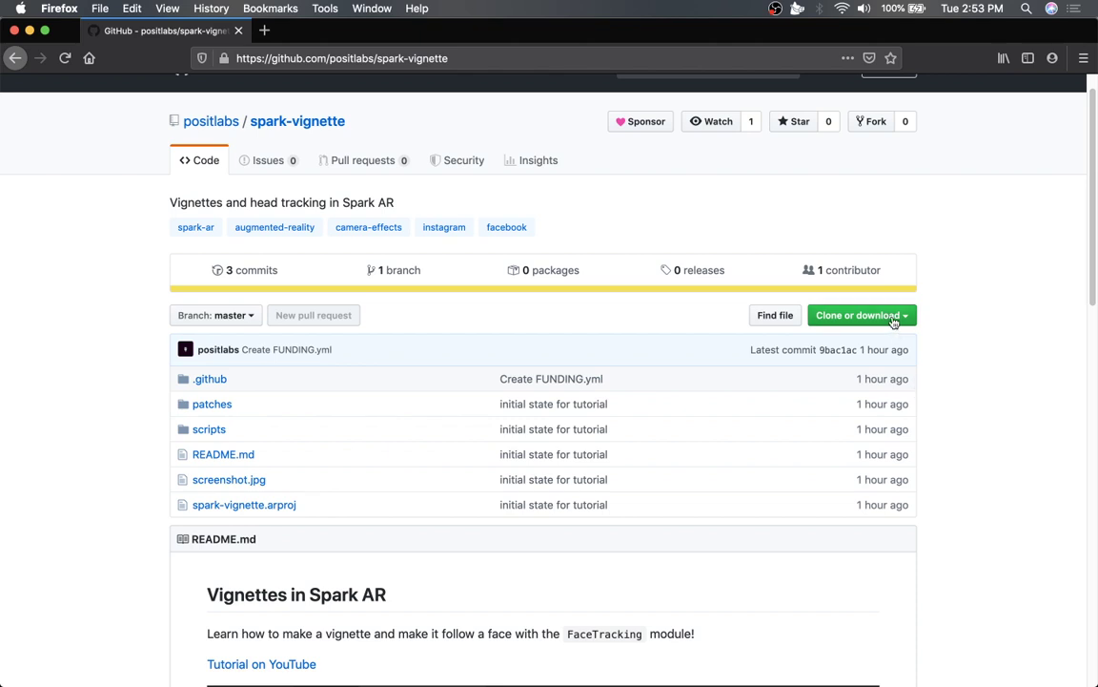
click(858, 315)
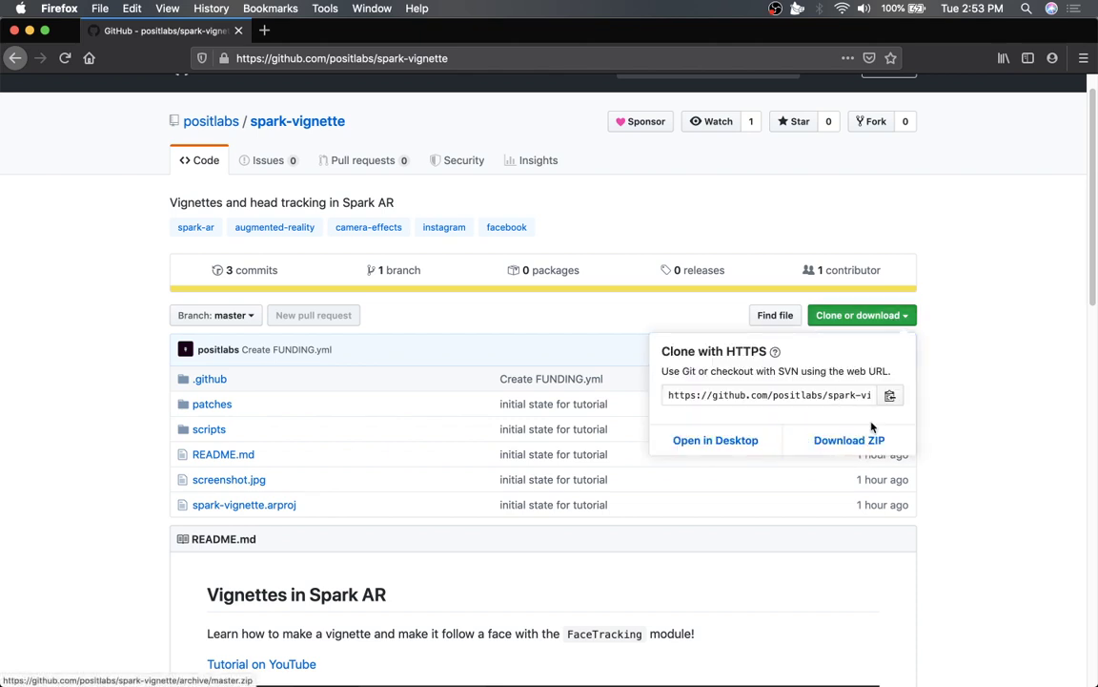
click(968, 321)
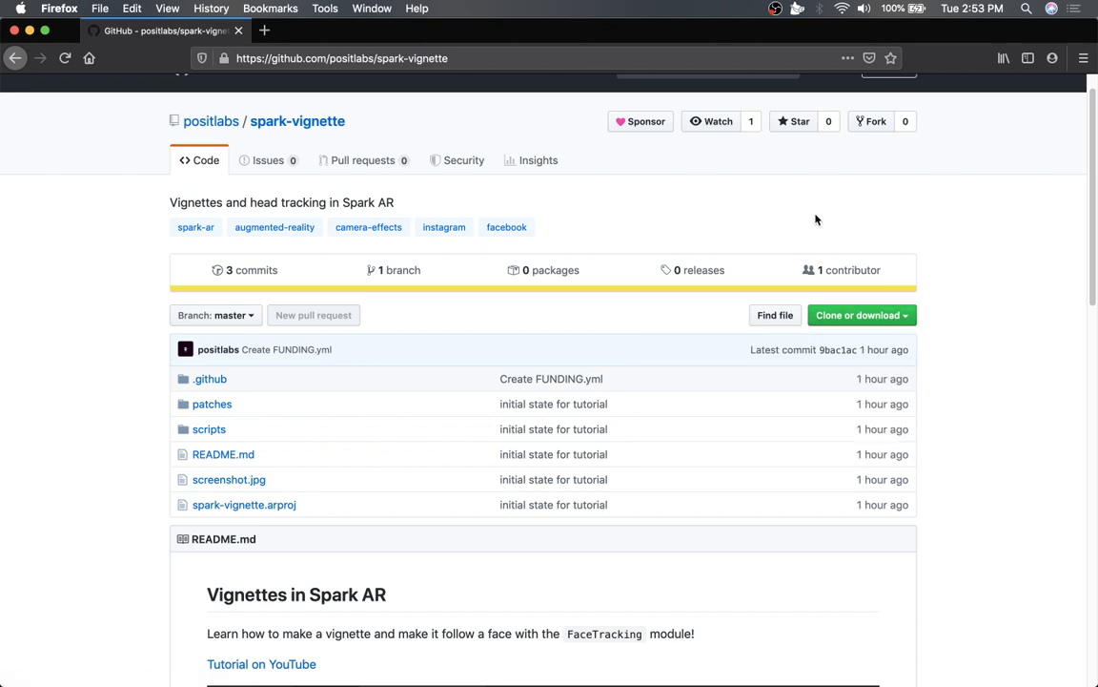
Open the repository's Sponsor dialog and the positlabs sponsor page, then close the browser window.
click(642, 122)
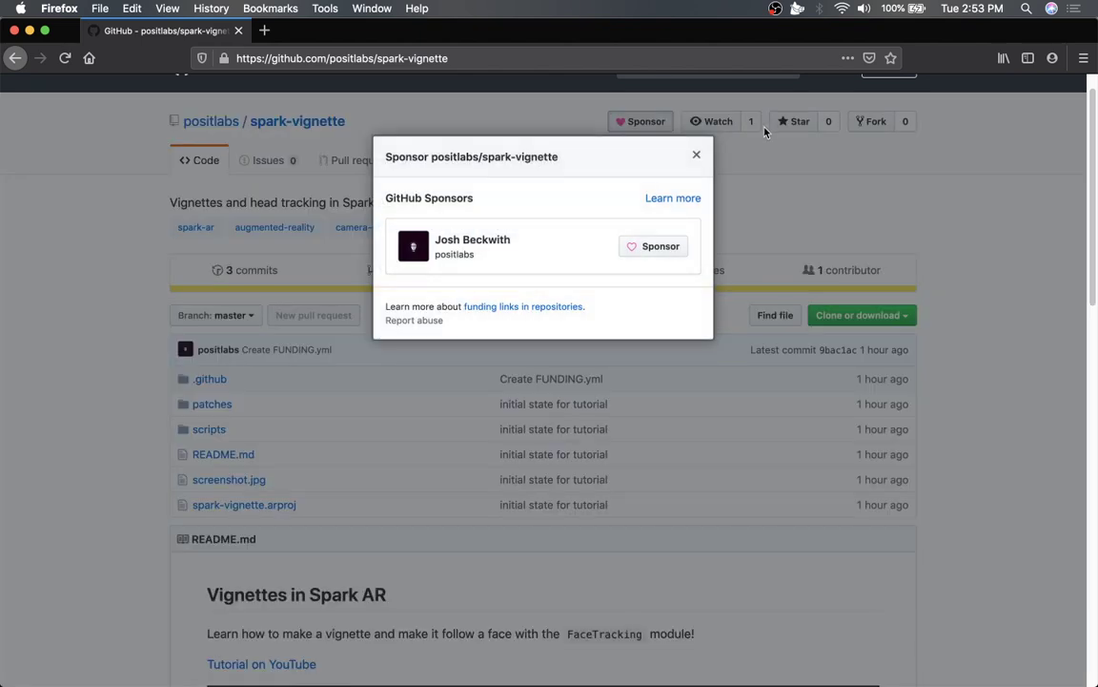
click(655, 250)
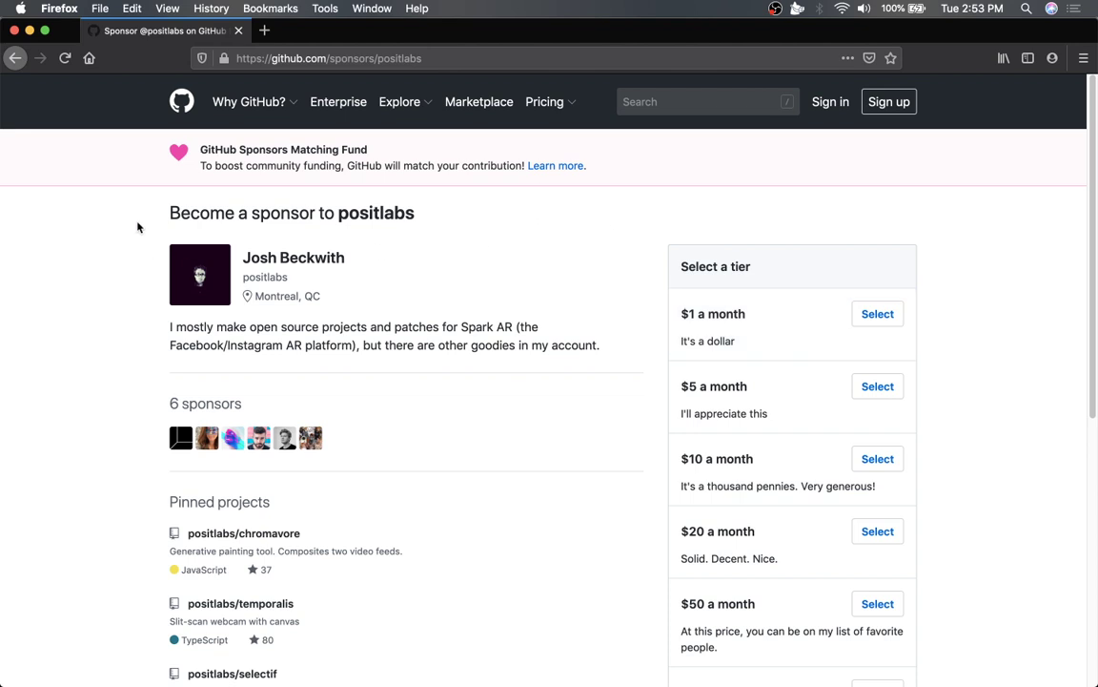
click(14, 31)
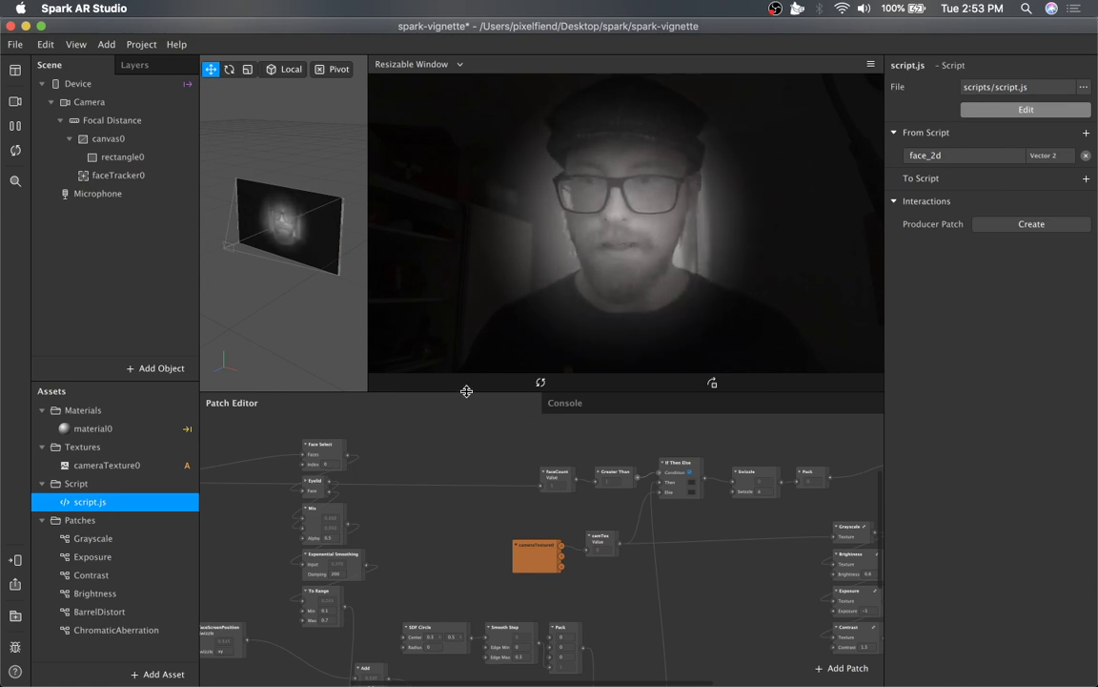
Enlarge the Patch Editor panel upward and pan across the whole patch graph.
drag(465, 392, 467, 284)
scroll(534, 466, left, 2)
scroll(534, 466, left, 5)
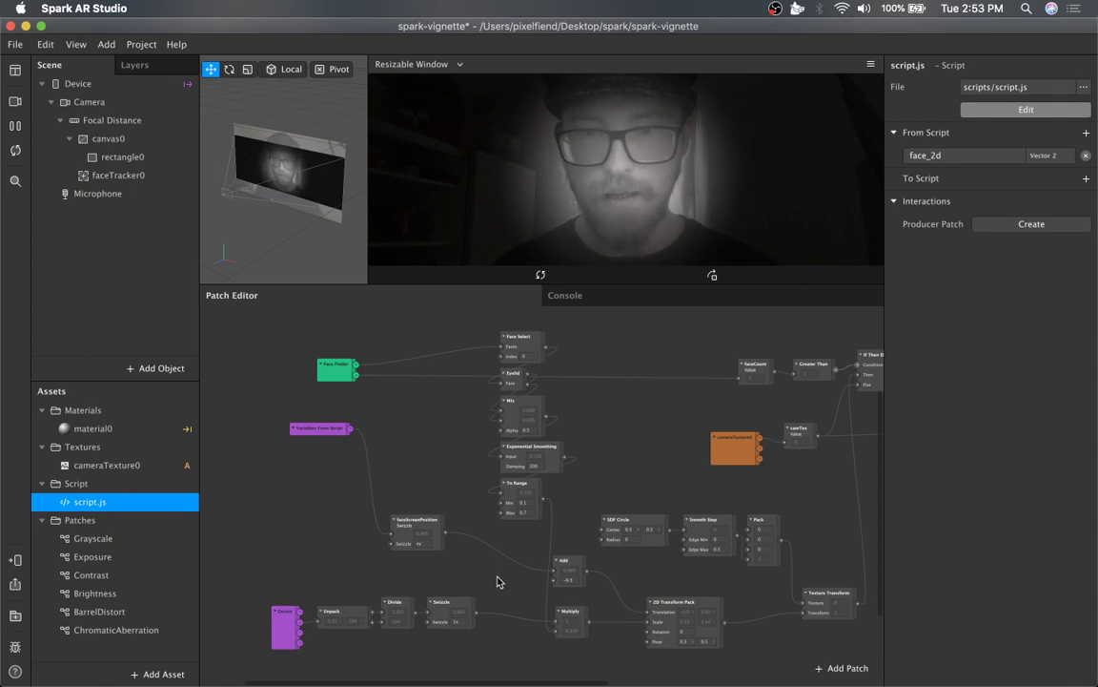
scroll(497, 578, down, 3)
ctrl+scroll(497, 581, up, 2)
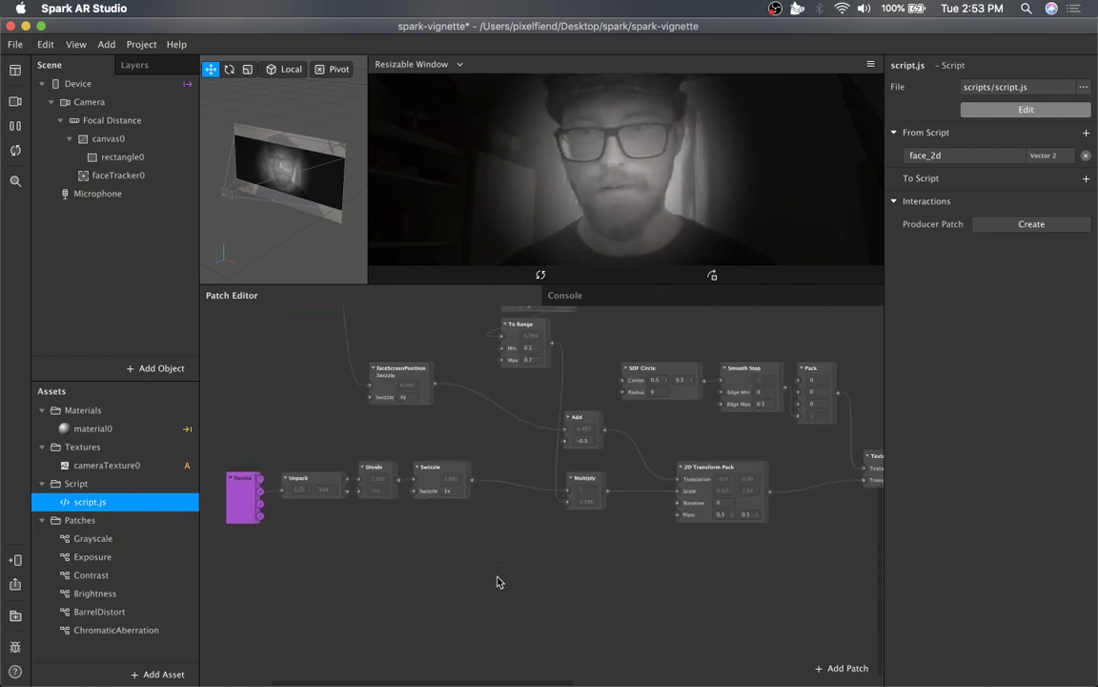
scroll(496, 580, up, 5)
scroll(497, 580, up, 3)
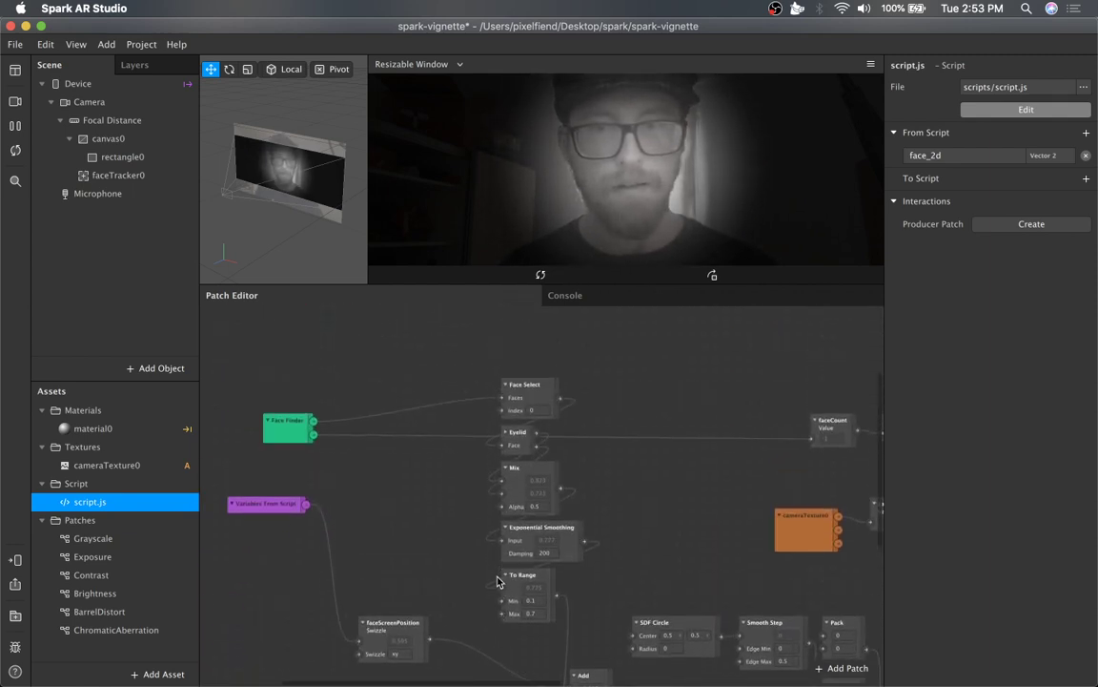
scroll(502, 584, right, 10)
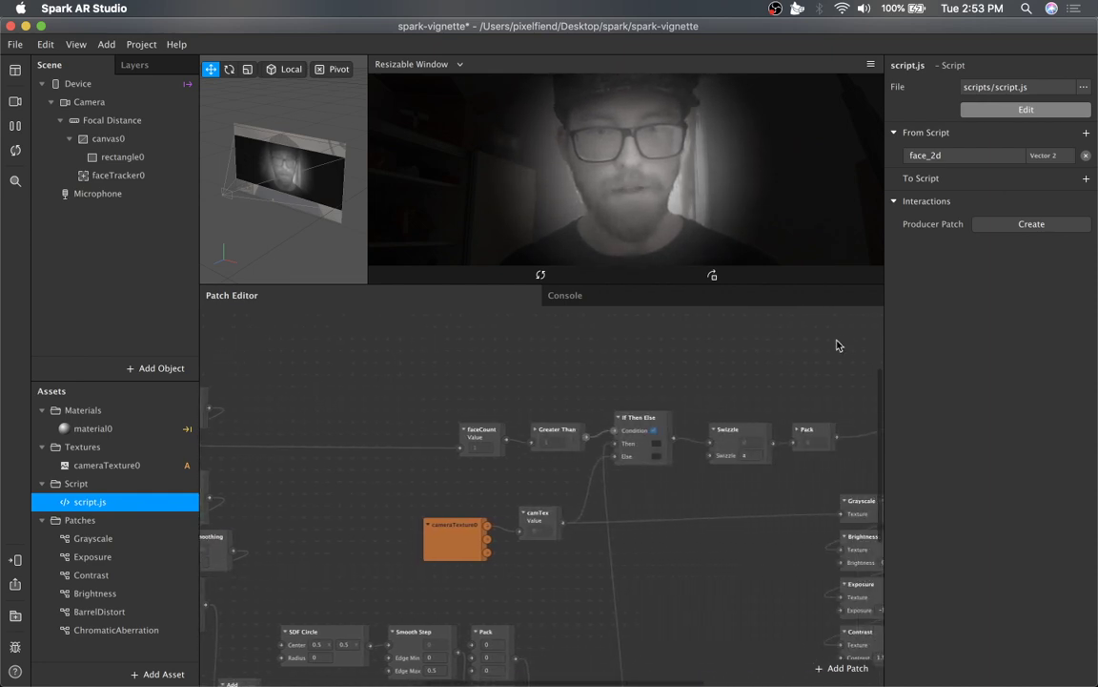
scroll(670, 492, right, 2)
scroll(677, 486, right, 7)
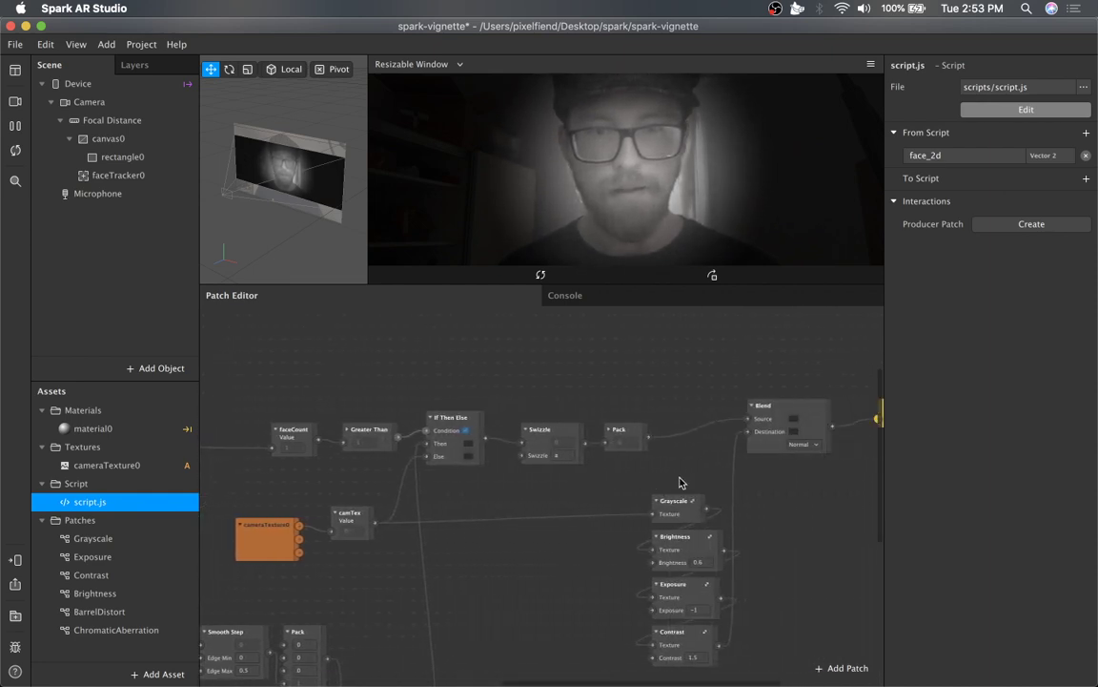
scroll(679, 482, left, 20)
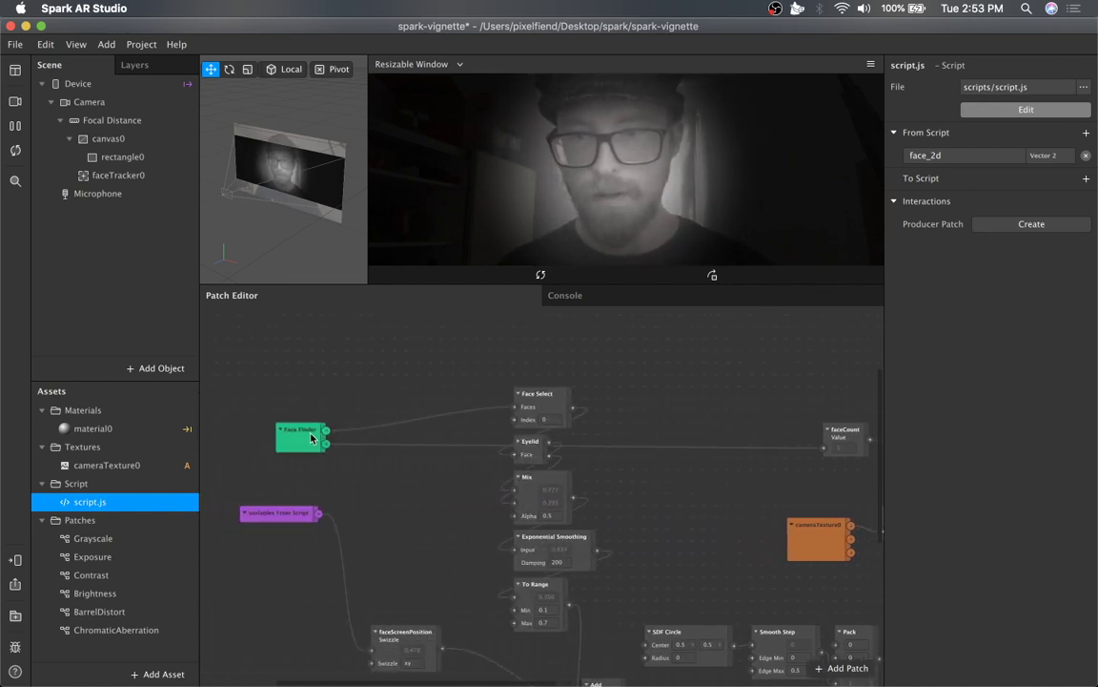
Select the Face Finder, Exponential Smoothing and To Range patches in turn to inspect them.
click(311, 438)
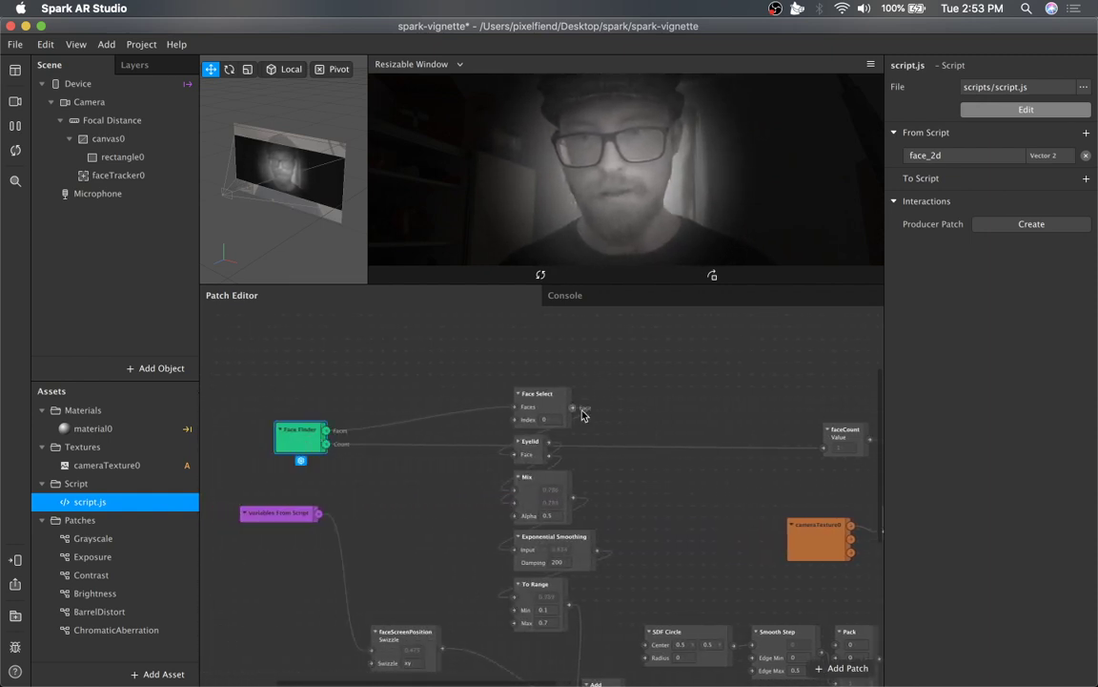
drag(573, 407, 561, 454)
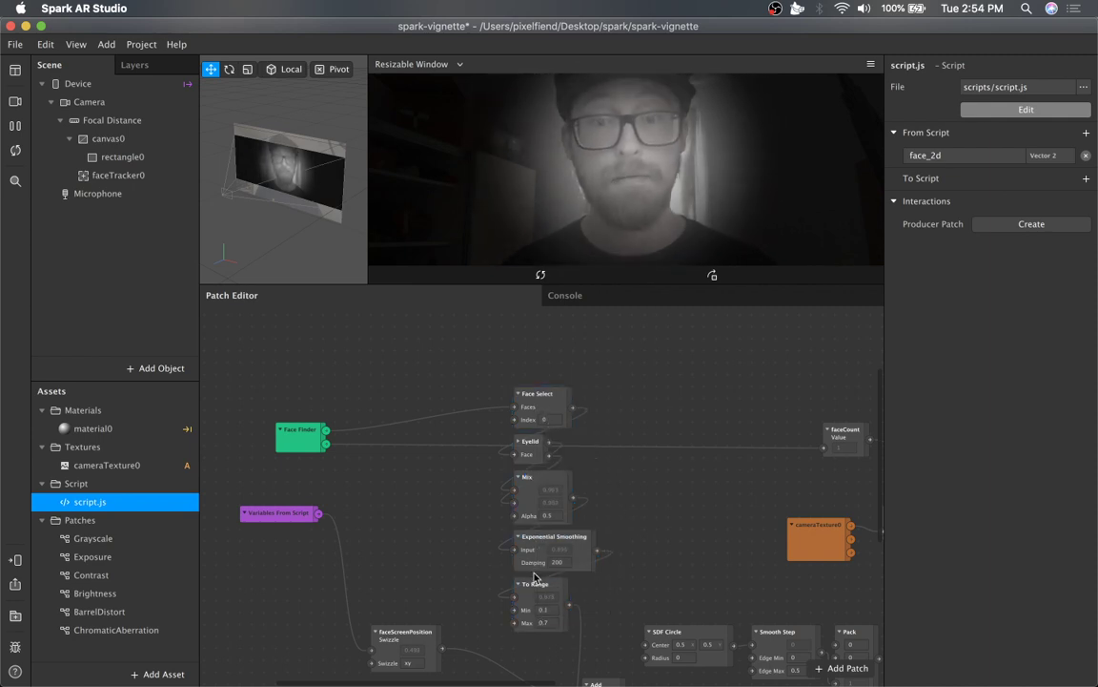
scroll(610, 515, down, 5)
click(581, 446)
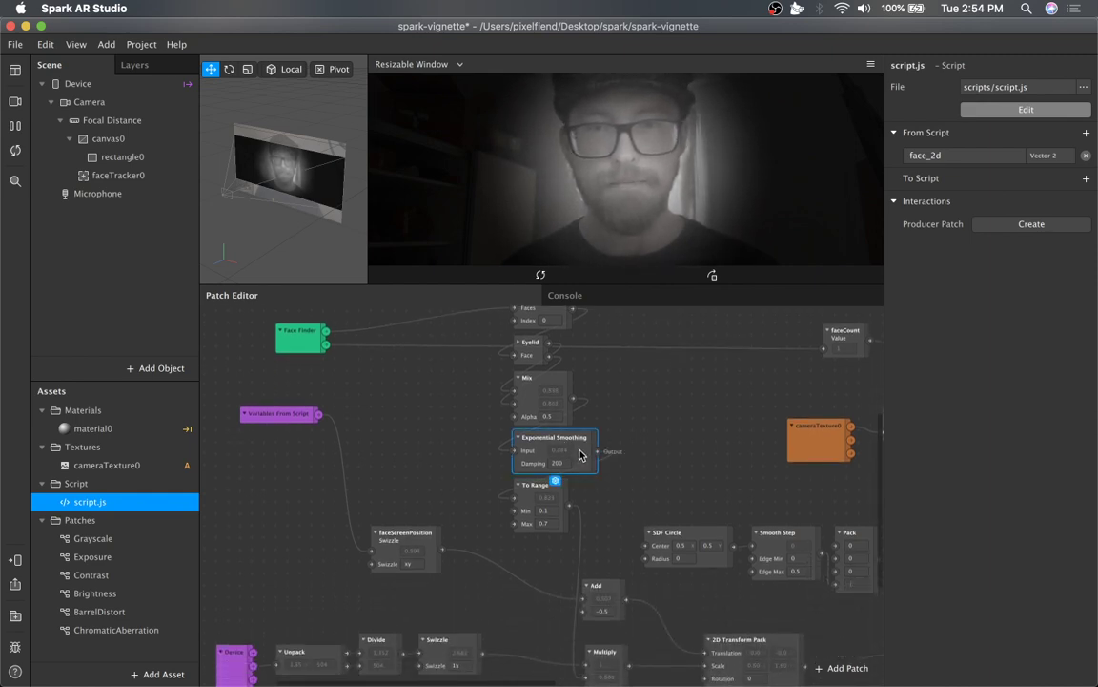
click(609, 503)
scroll(608, 504, down, 5)
click(566, 420)
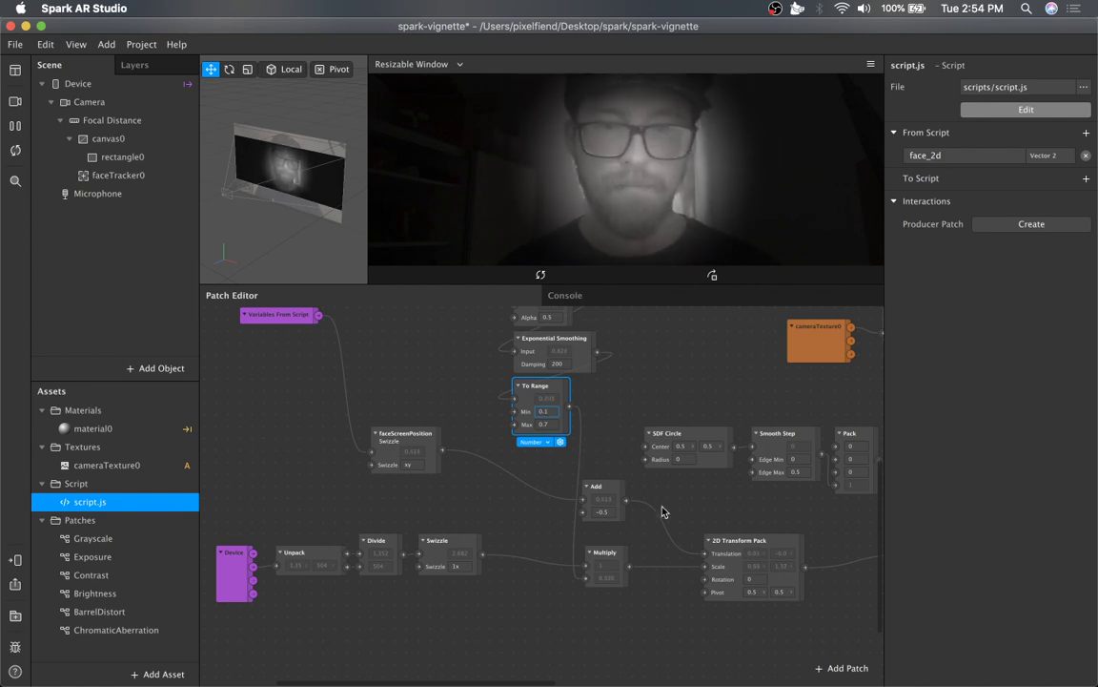
click(655, 538)
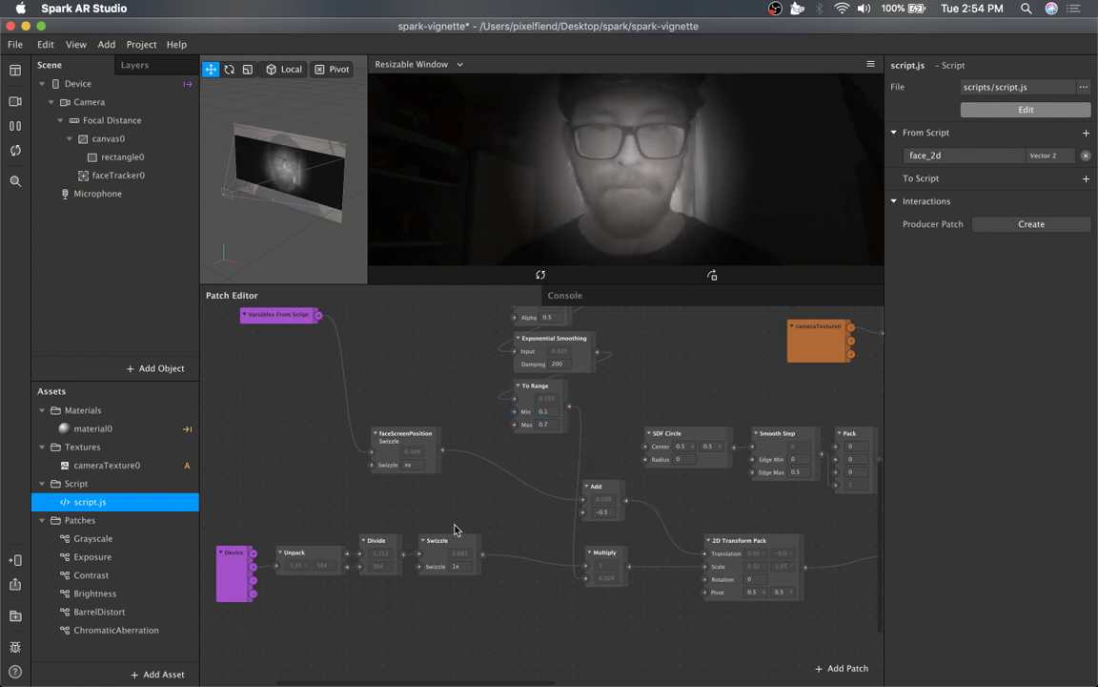
Rearrange the faceScreenPosition, Variables From Script and Add patches into a tidier layout.
drag(417, 428, 405, 393)
drag(284, 316, 298, 433)
click(355, 390)
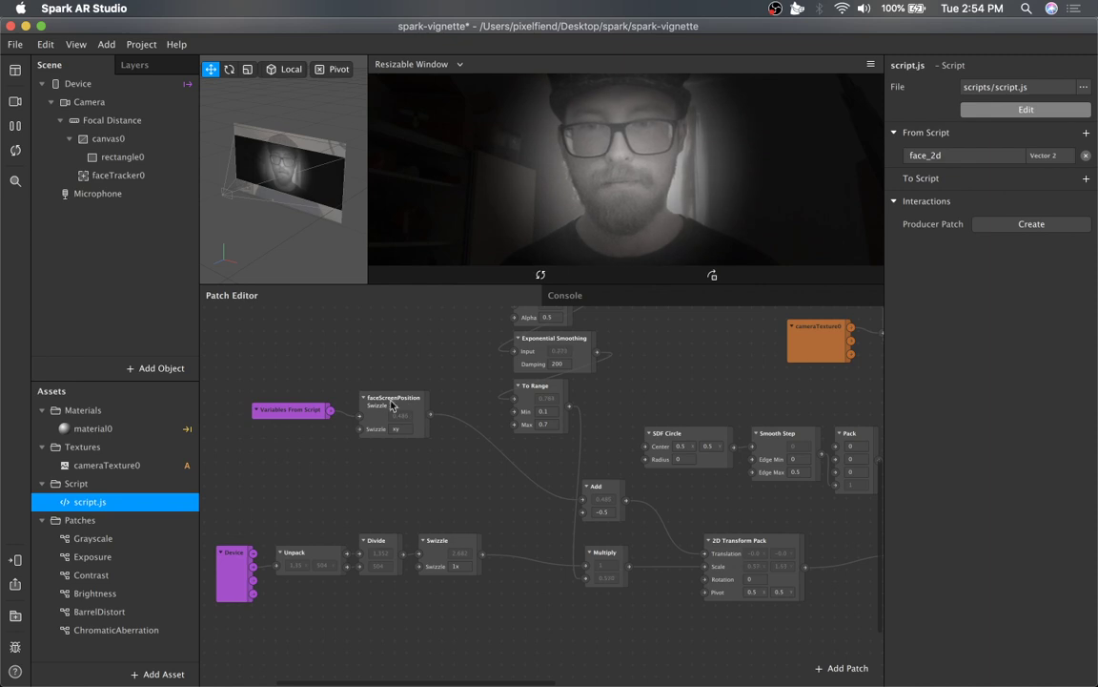
drag(586, 502, 606, 492)
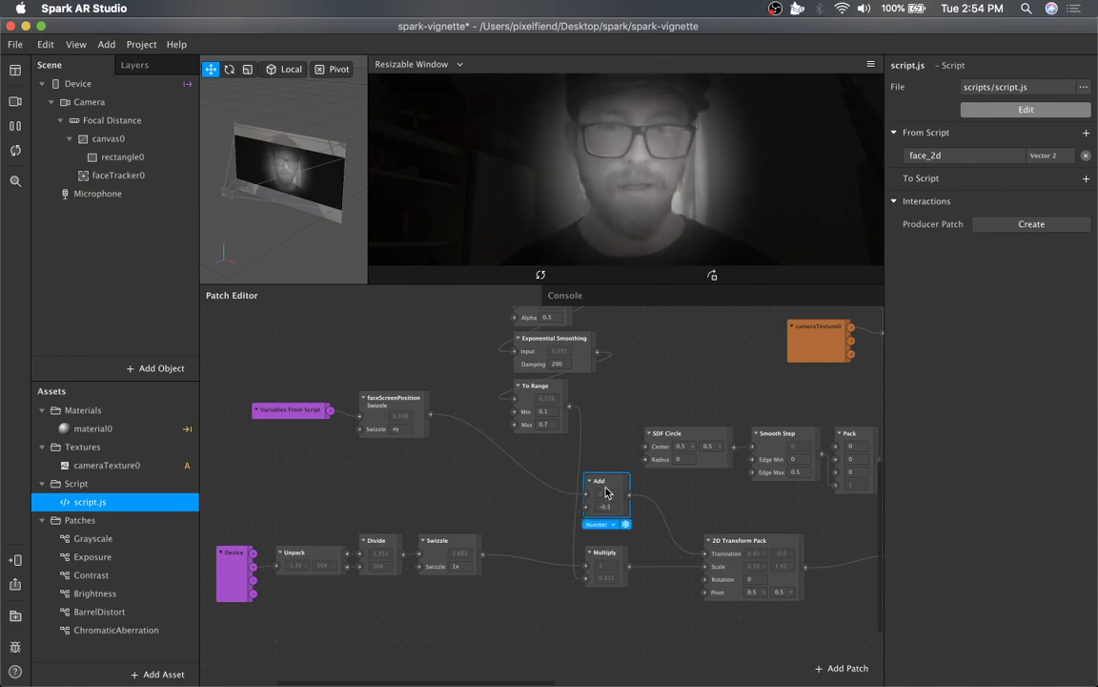
Select the 2D Transform Pack patch, then box-select the Greater Than, If Then Else, Swizzle and Pack chain.
click(761, 549)
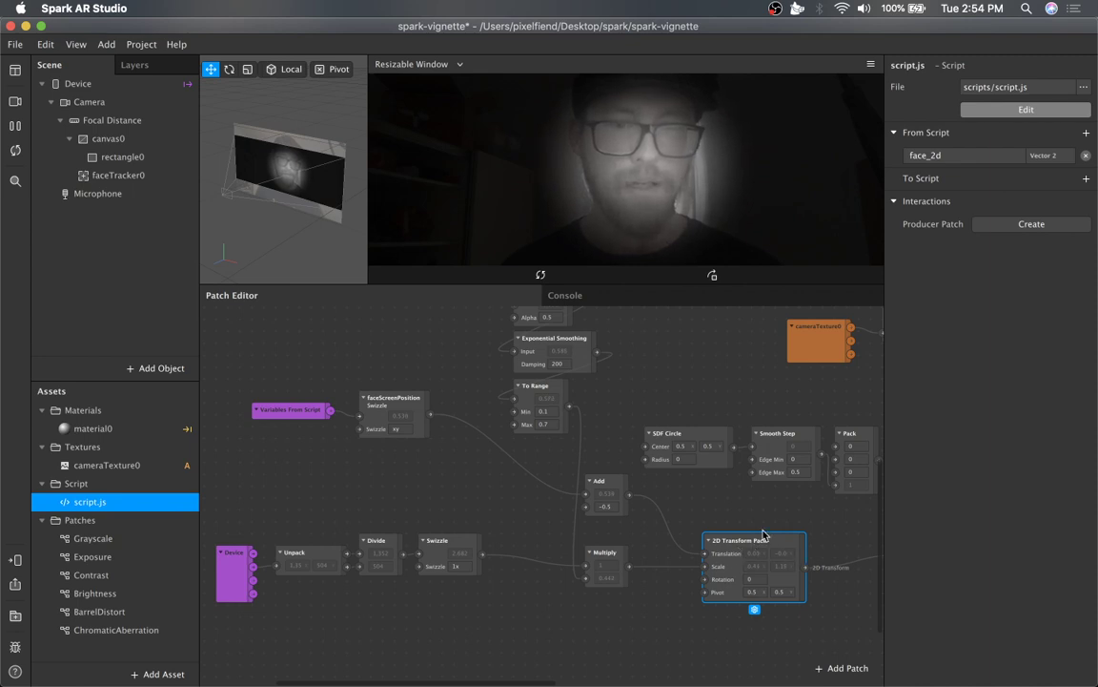
scroll(788, 553, right, 5)
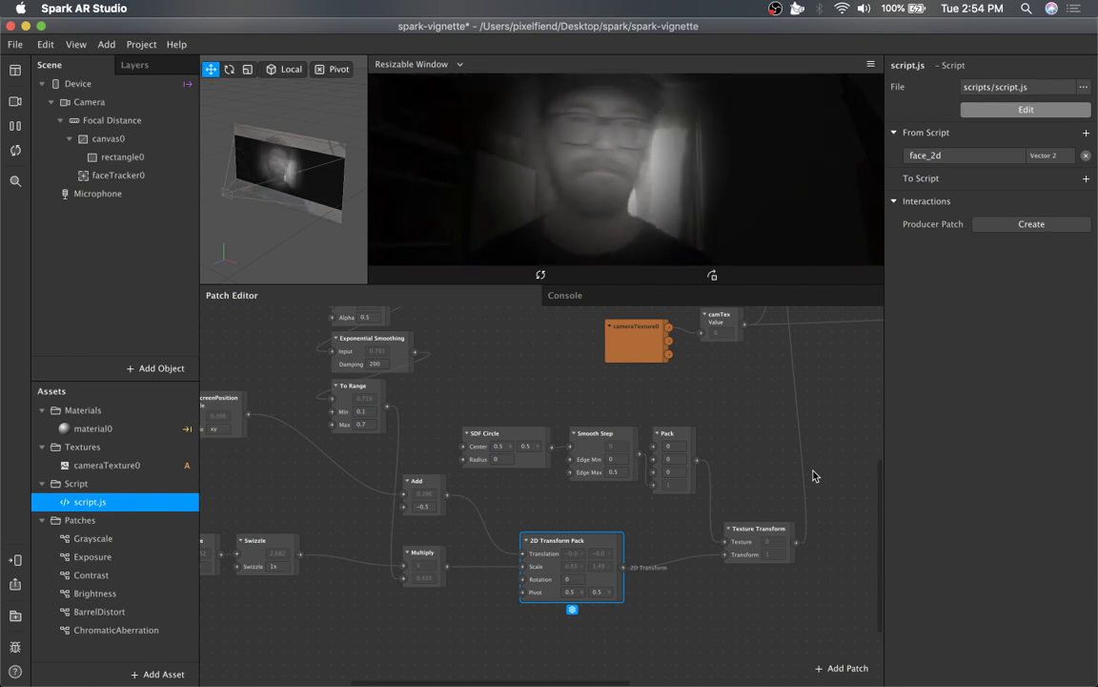
scroll(824, 484, up, 5)
scroll(827, 481, right, 4)
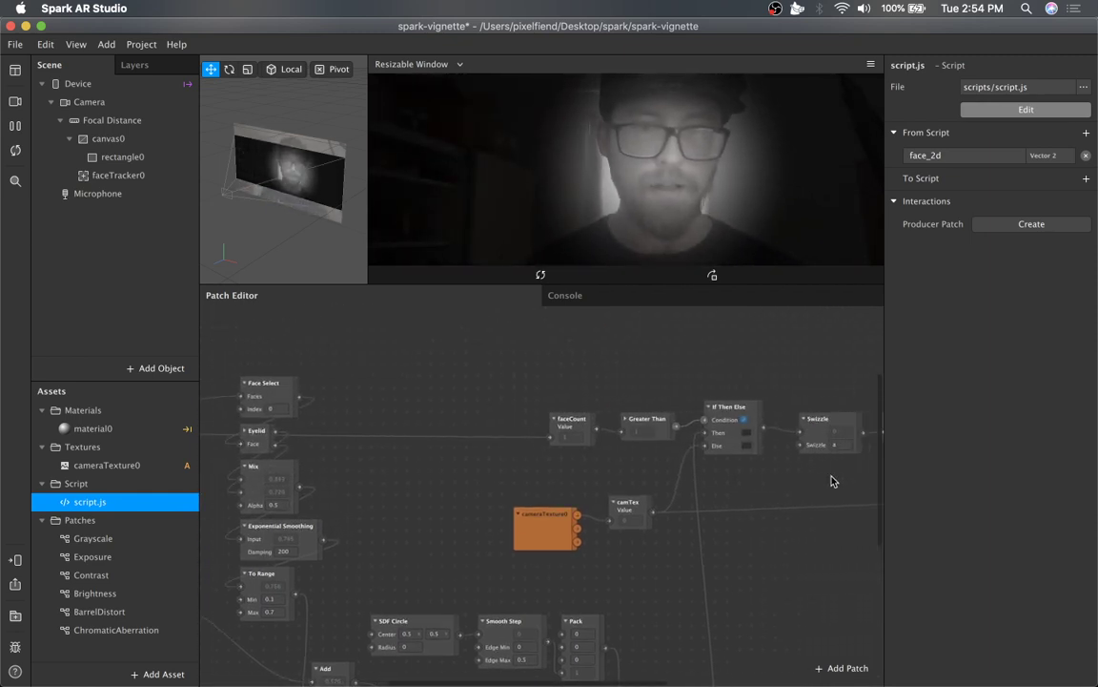
scroll(829, 478, right, 2)
drag(748, 391, 404, 429)
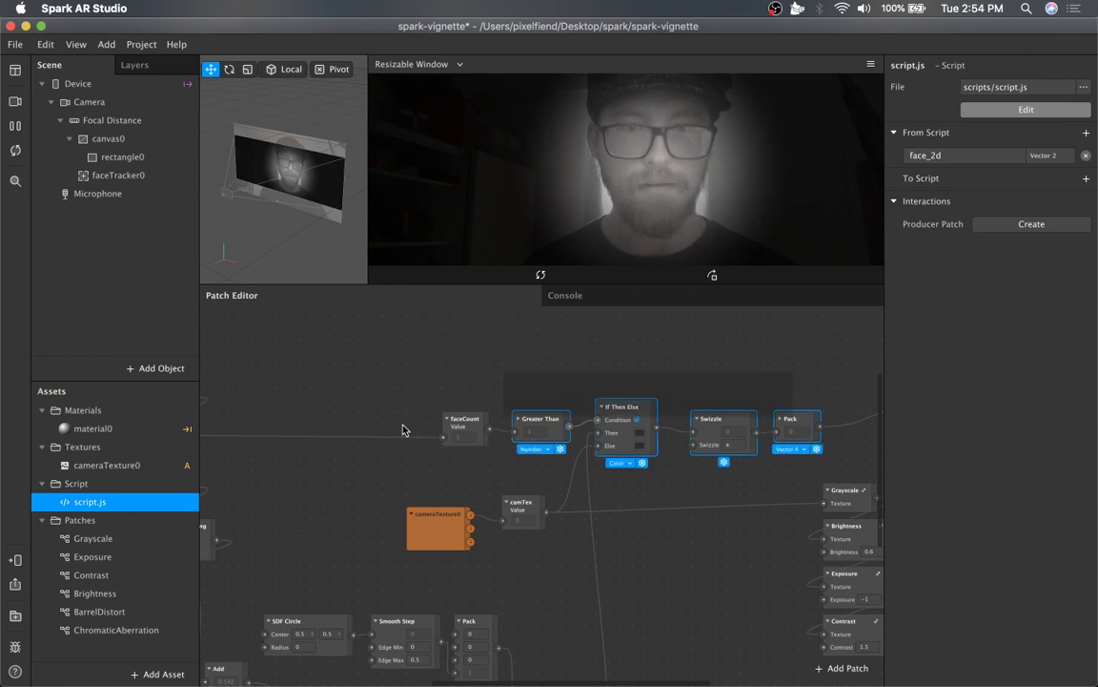
click(811, 381)
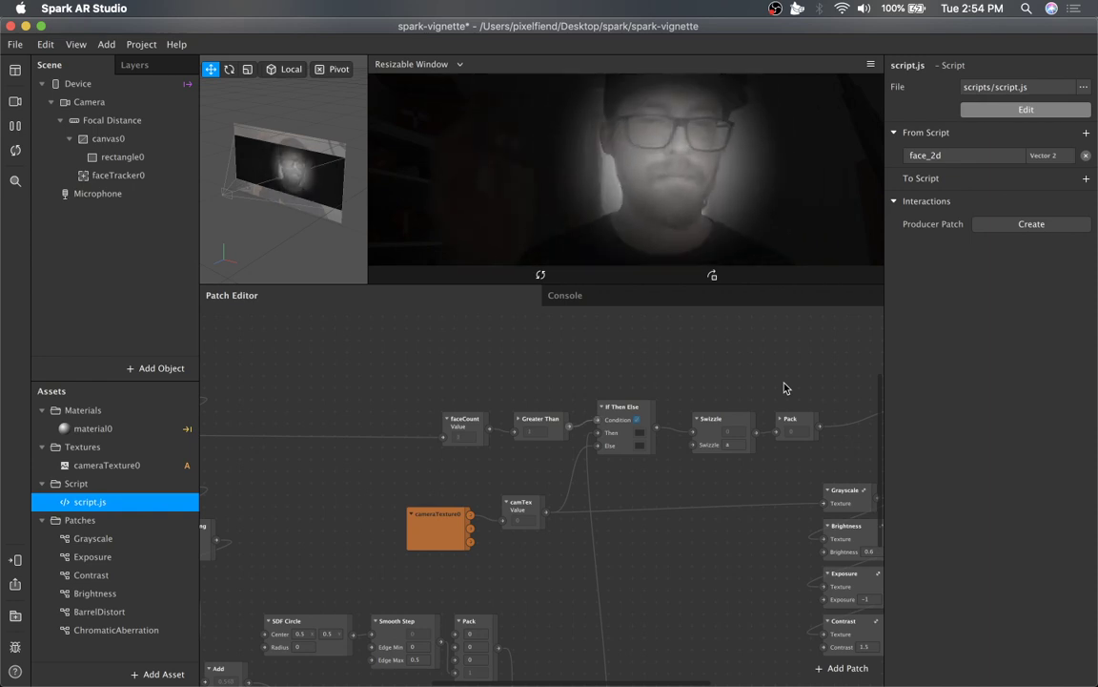
Box-select the Grayscale, Brightness, Exposure and Contrast patches to highlight the color-adjustment group.
scroll(664, 466, right, 5)
scroll(664, 466, down, 5)
scroll(666, 462, right, 5)
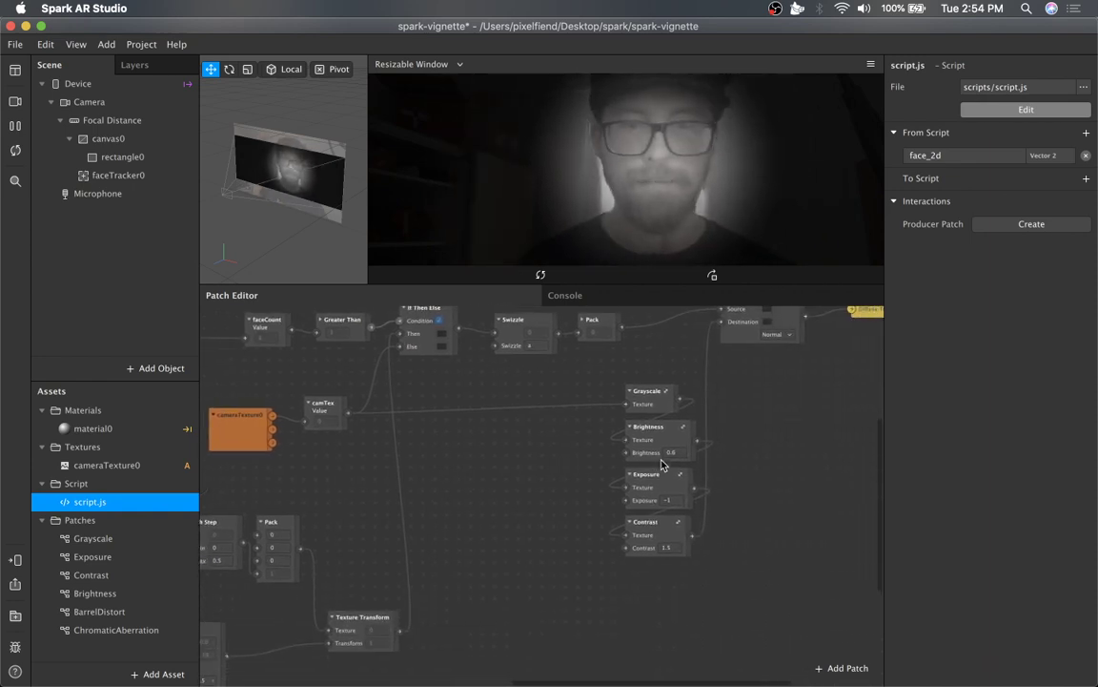
drag(671, 495, 544, 565)
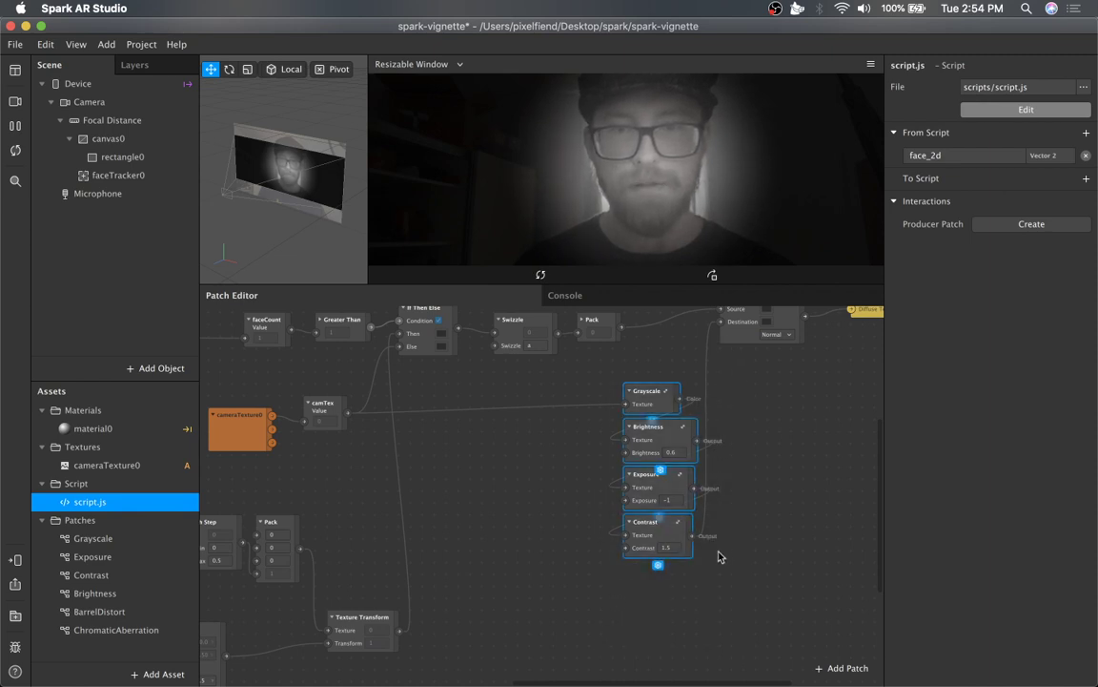
scroll(720, 557, up, 5)
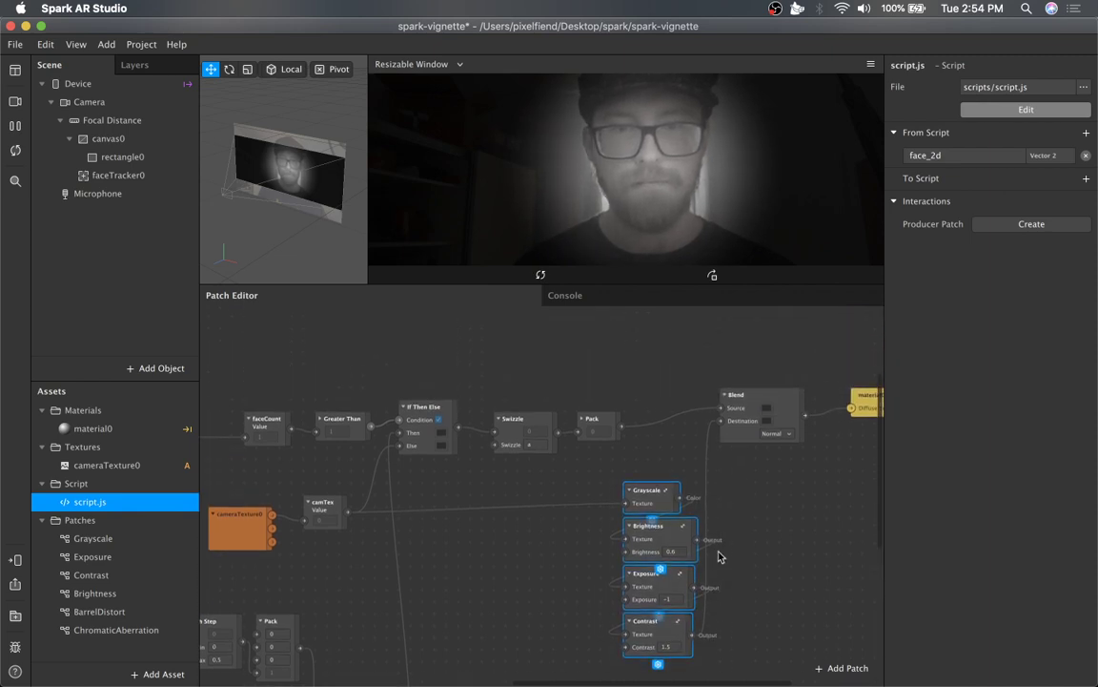
click(682, 464)
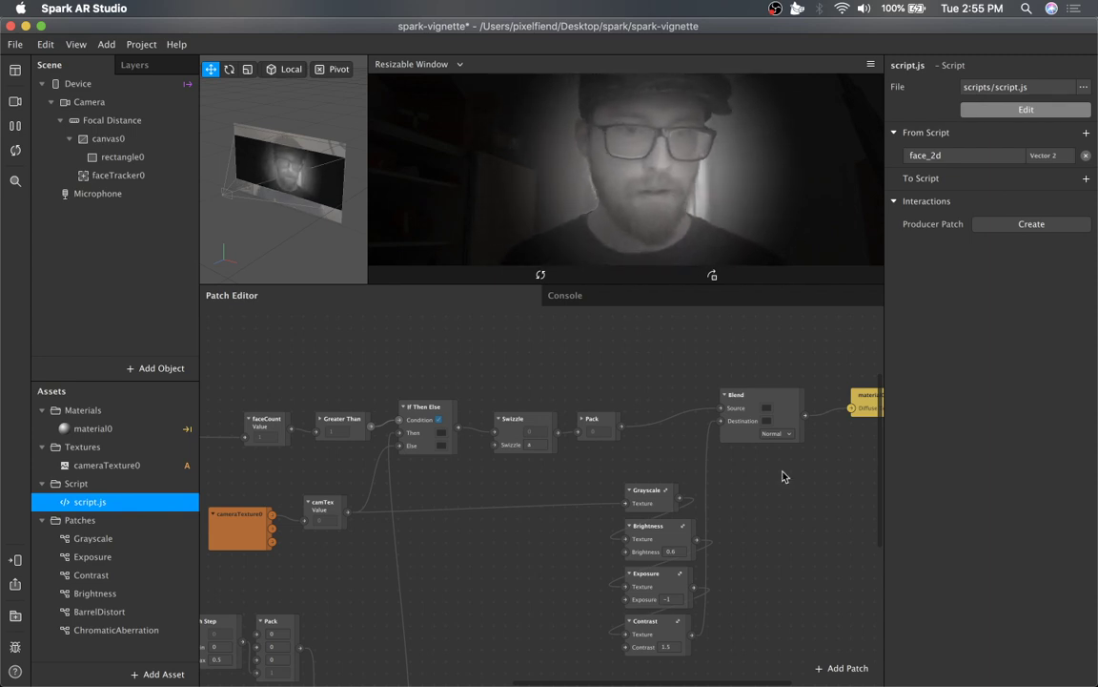
Delete the Device, Unpack, Divide, Swizzle, Add and Multiply patches of the screen-size calculation.
scroll(784, 476, right, 4)
scroll(644, 471, left, 2)
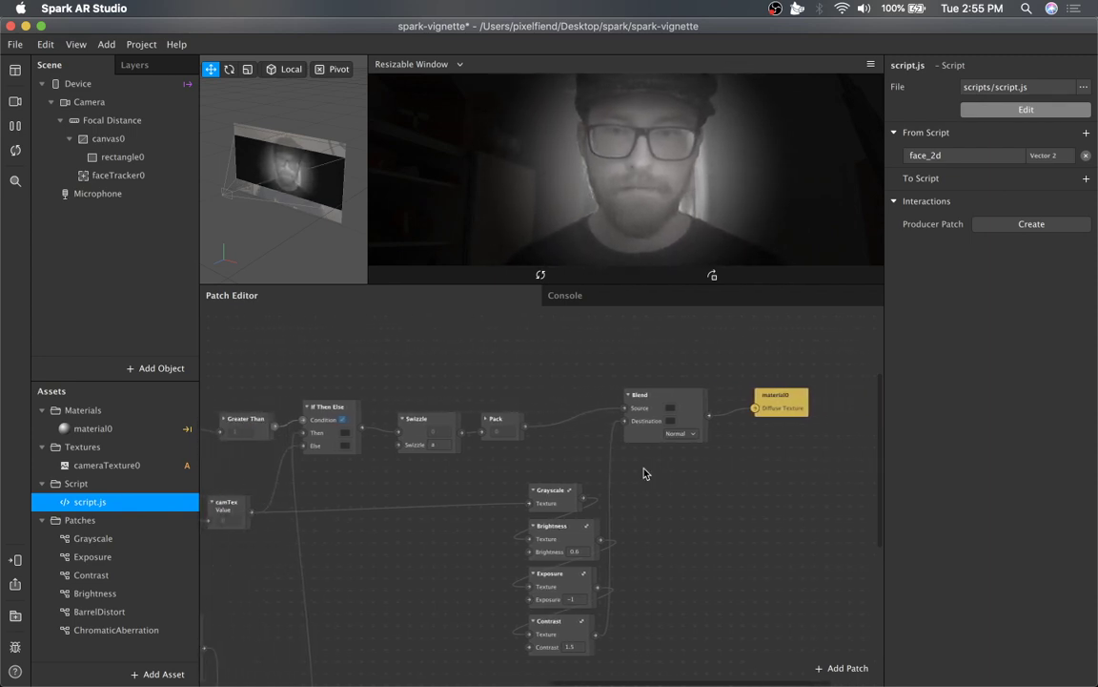
scroll(643, 473, left, 8)
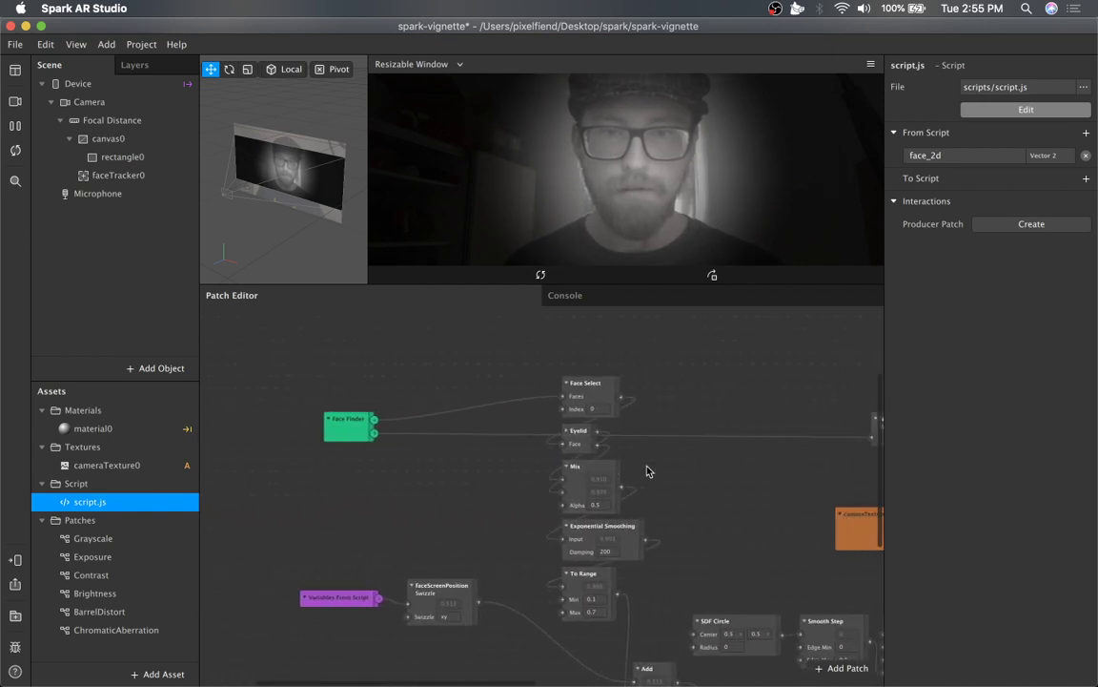
scroll(647, 471, right, 3)
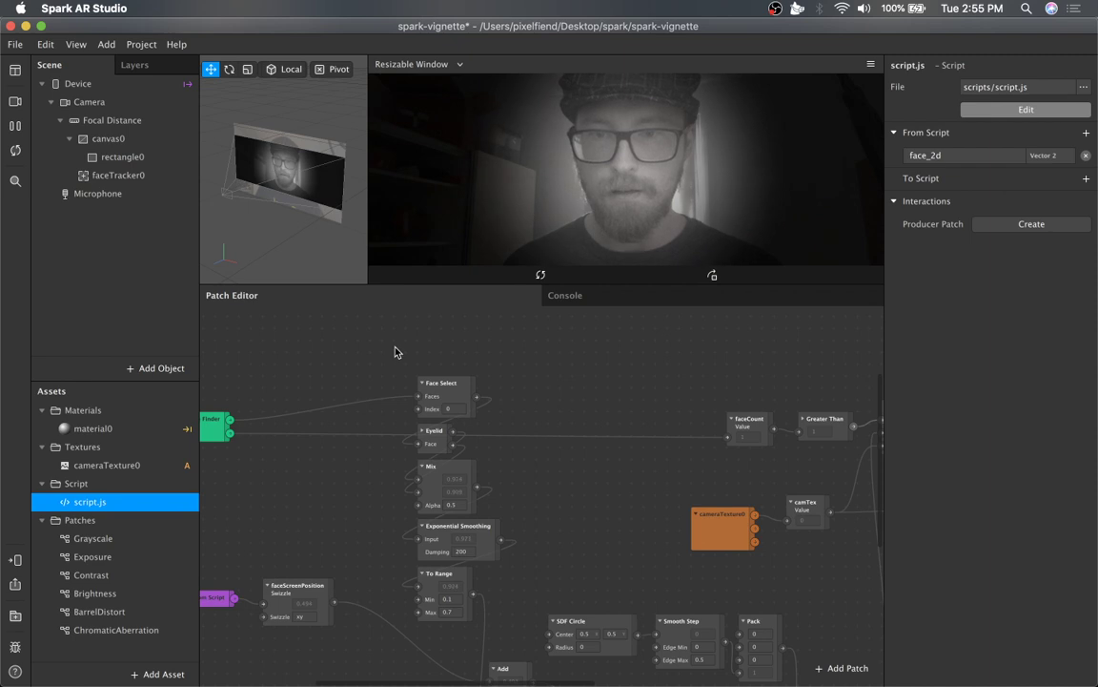
drag(396, 352, 674, 661)
scroll(604, 610, down, 4)
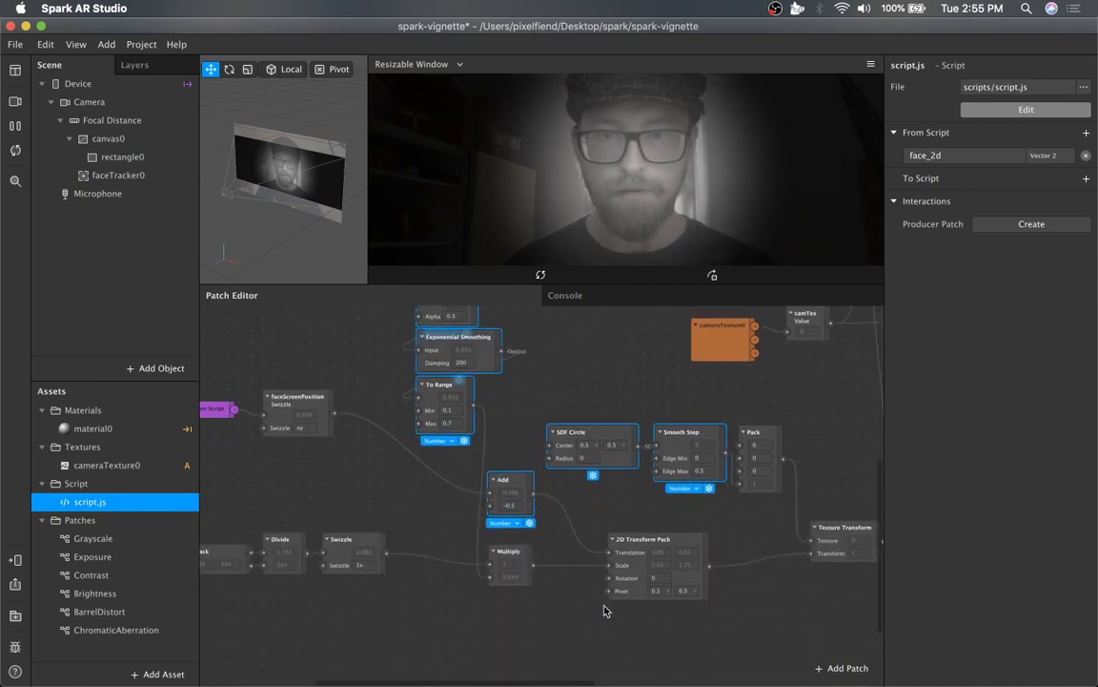
scroll(412, 577, left, 4)
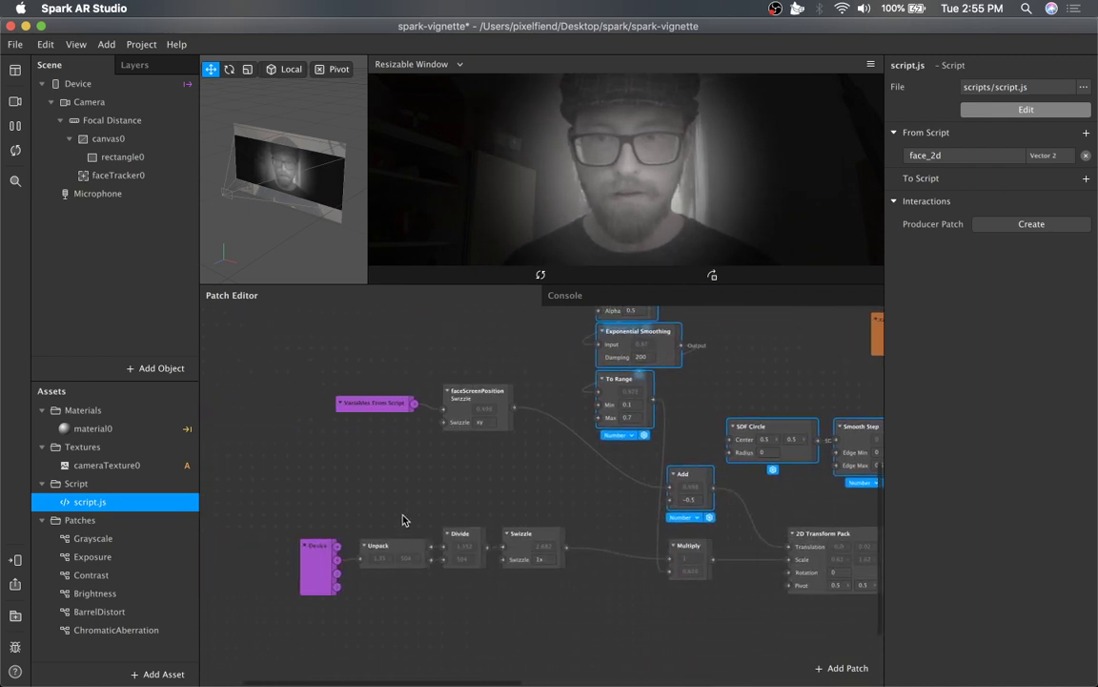
drag(387, 499, 718, 669)
drag(289, 469, 690, 643)
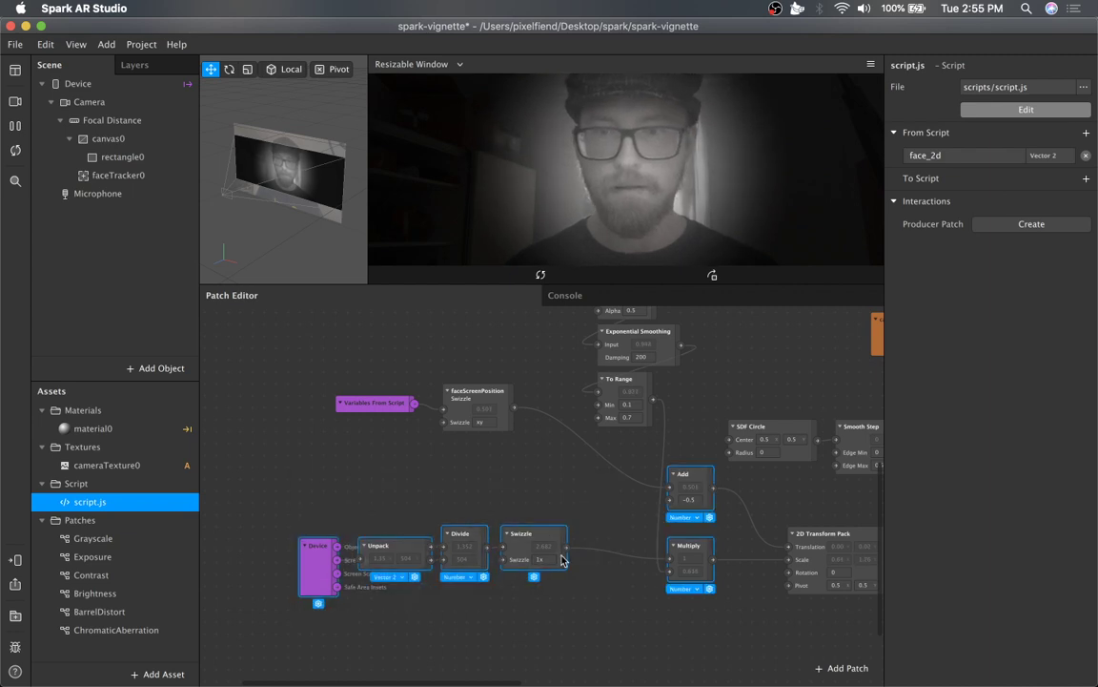
key(BackSpace)
Delete the Variables From Script, faceScreenPosition, Exponential Smoothing, To Range and SDF Circle patches.
drag(345, 343, 780, 615)
key(BackSpace)
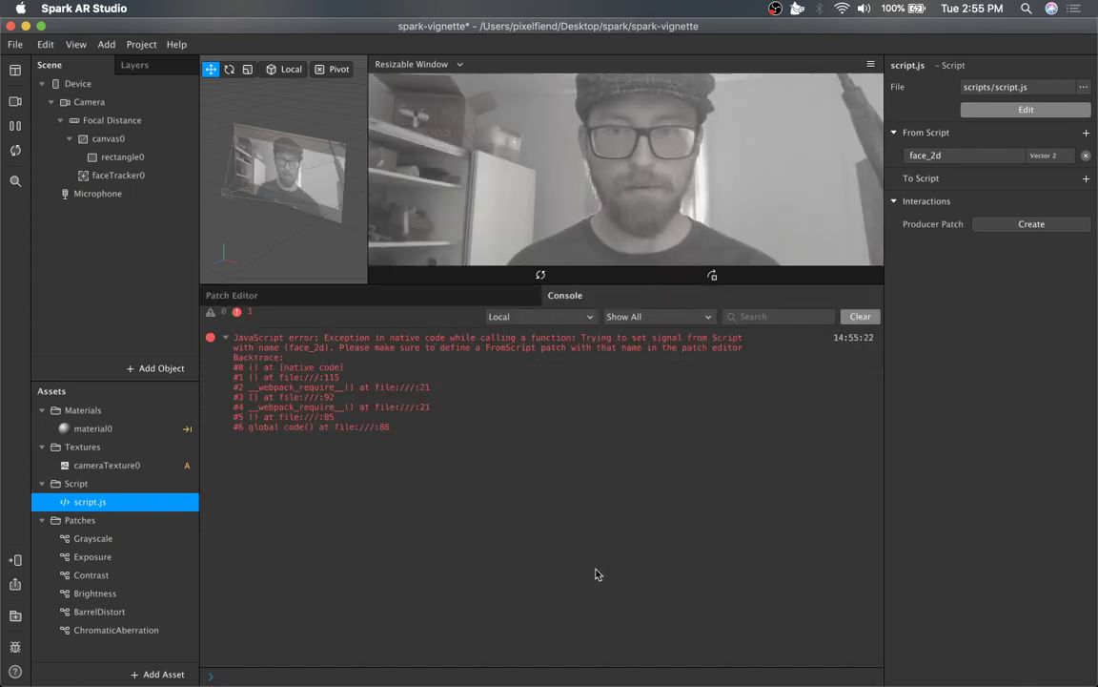
click(374, 301)
Delete the Smooth Step, Pack, 2D Transform Pack and Texture Transform patches.
scroll(478, 485, right, 3)
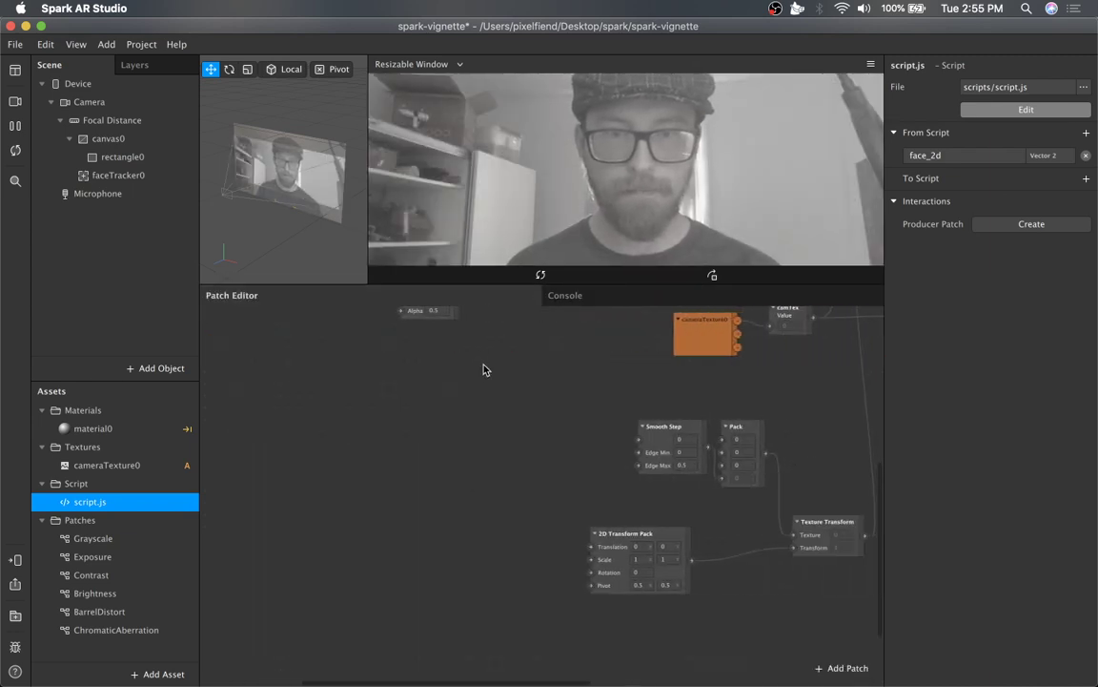
drag(483, 369, 833, 591)
key(BackSpace)
Delete the faceCount, Greater Than, If Then Else, Swizzle, camTex and cameraTexture0 patches.
scroll(676, 562, right, 3)
scroll(677, 561, up, 3)
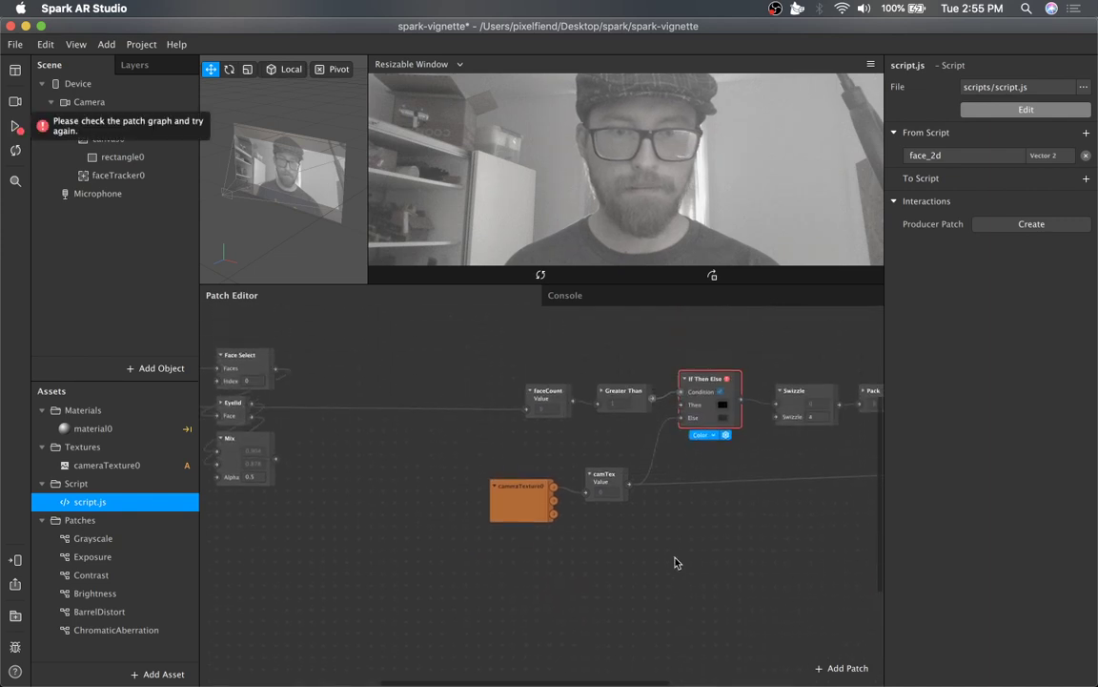
scroll(675, 562, up, 1)
drag(503, 370, 790, 582)
key(BackSpace)
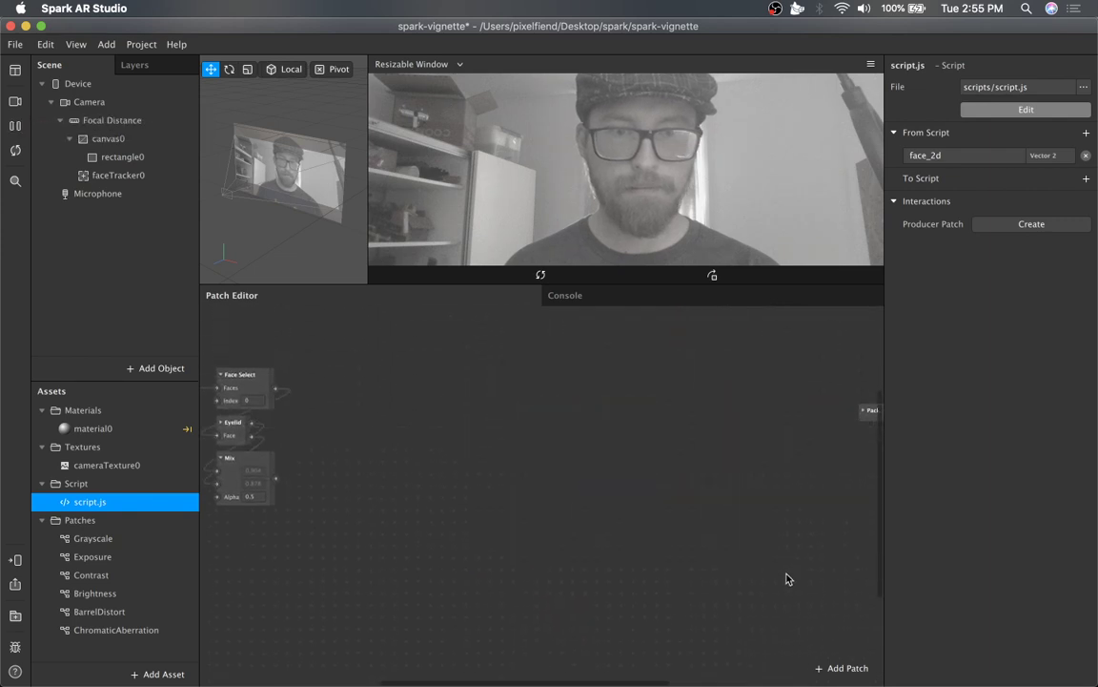
Delete the Pack, Blend, material0 and Grayscale, Brightness, Exposure and Contrast patches.
scroll(788, 578, right, 5)
scroll(686, 491, right, 5)
drag(401, 319, 753, 650)
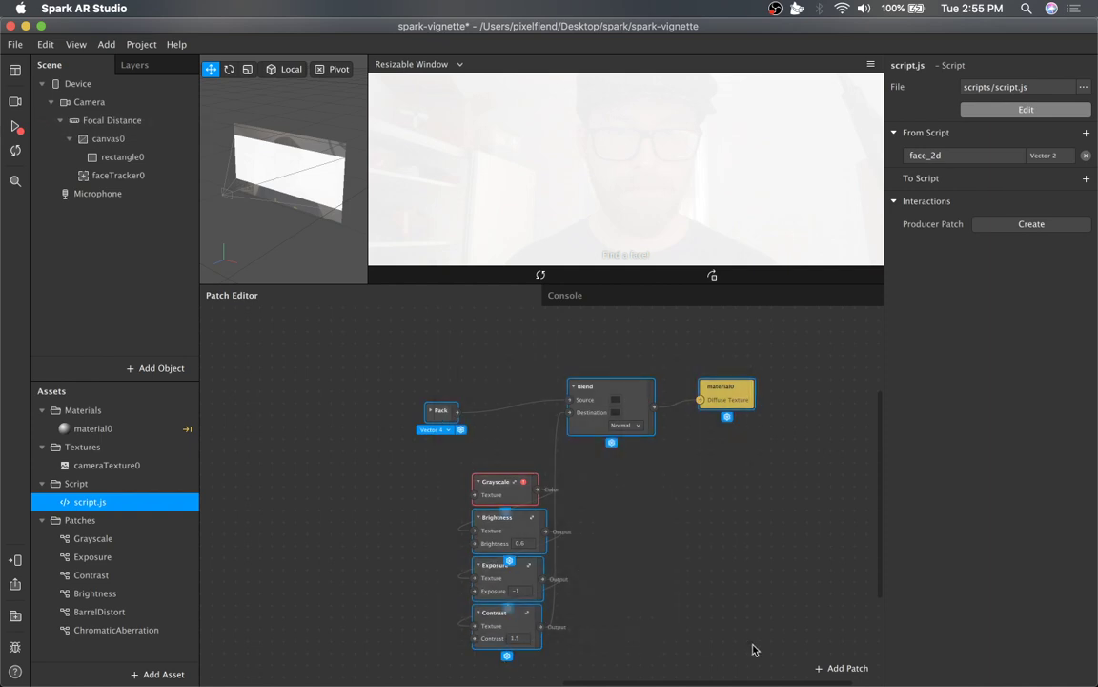
key(BackSpace)
Delete the remaining Face Finder, Face Select, Eyelid and Mix patches to empty the graph.
scroll(620, 615, left, 5)
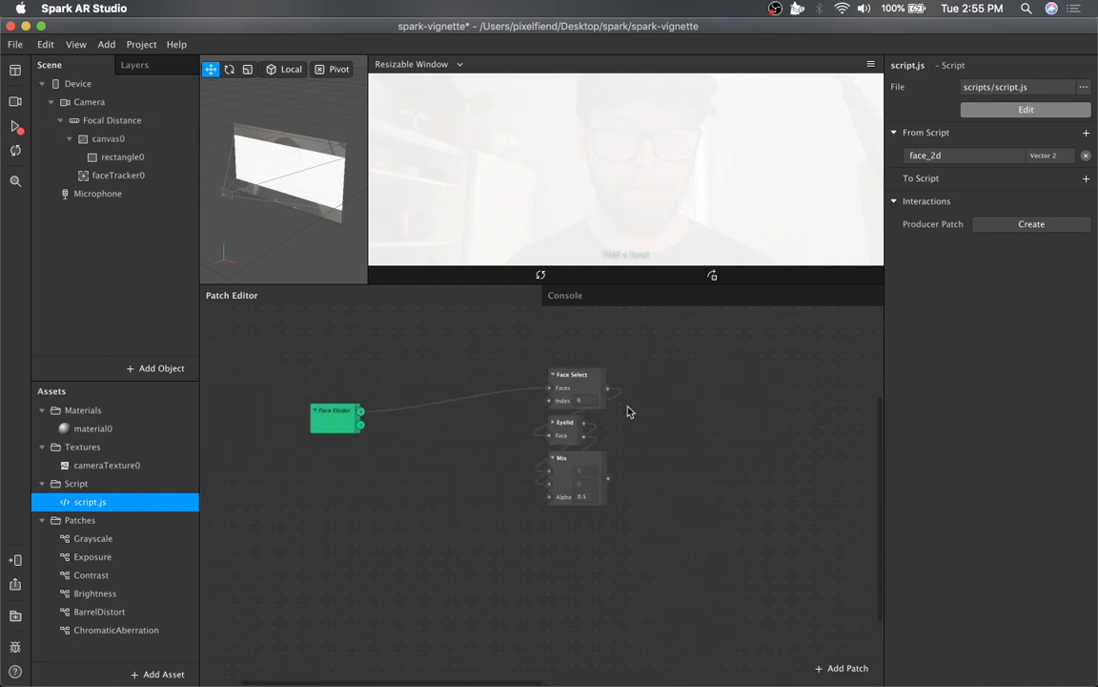
drag(675, 368, 245, 551)
key(BackSpace)
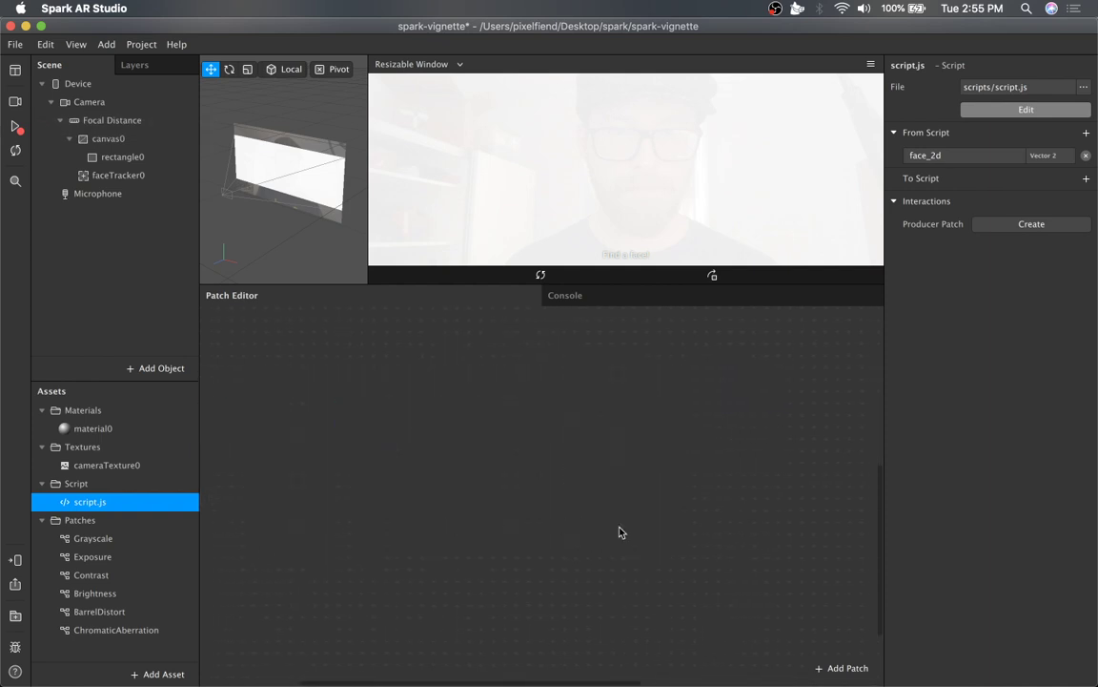
Restart the preview and check the console for script errors.
scroll(620, 531, up, 5)
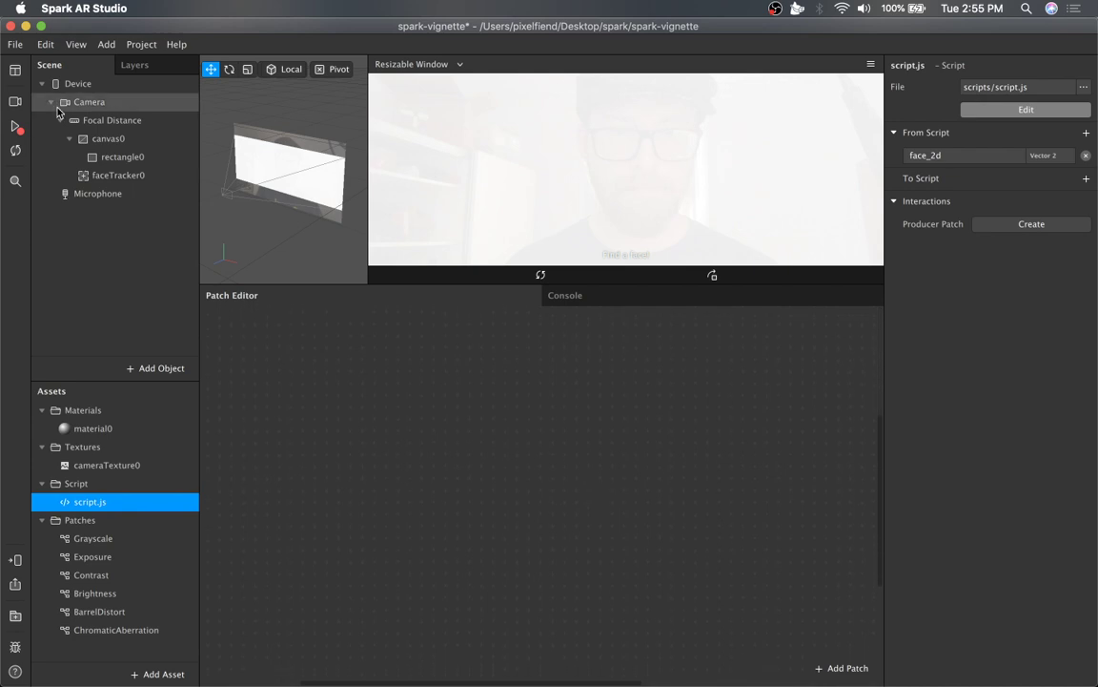
click(108, 138)
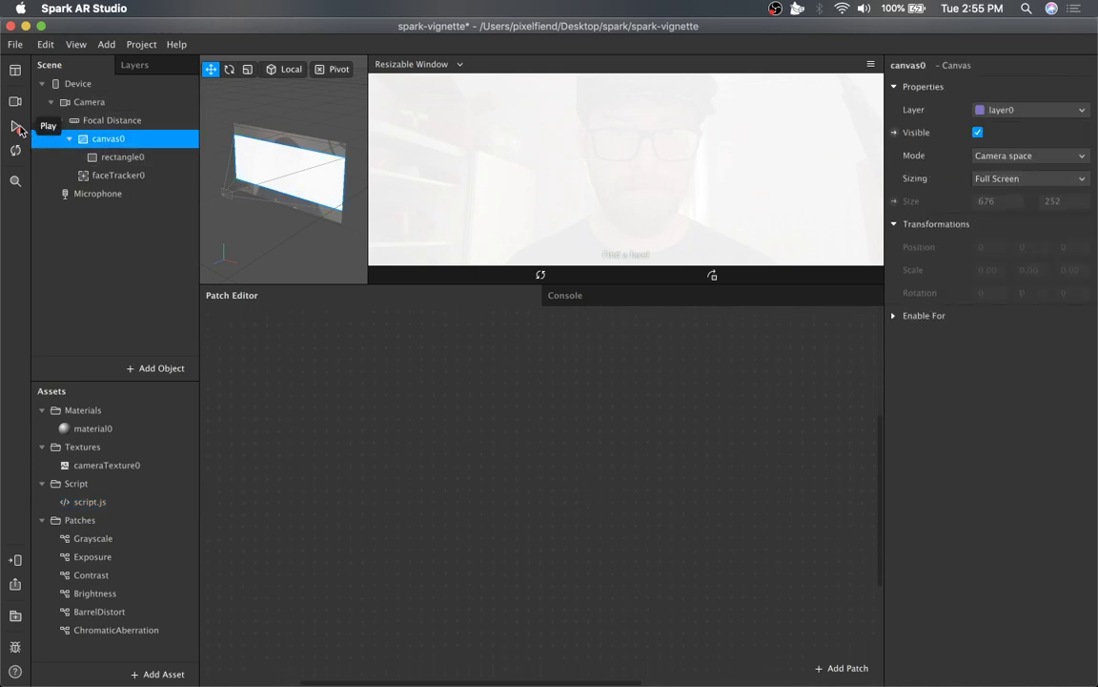
click(17, 131)
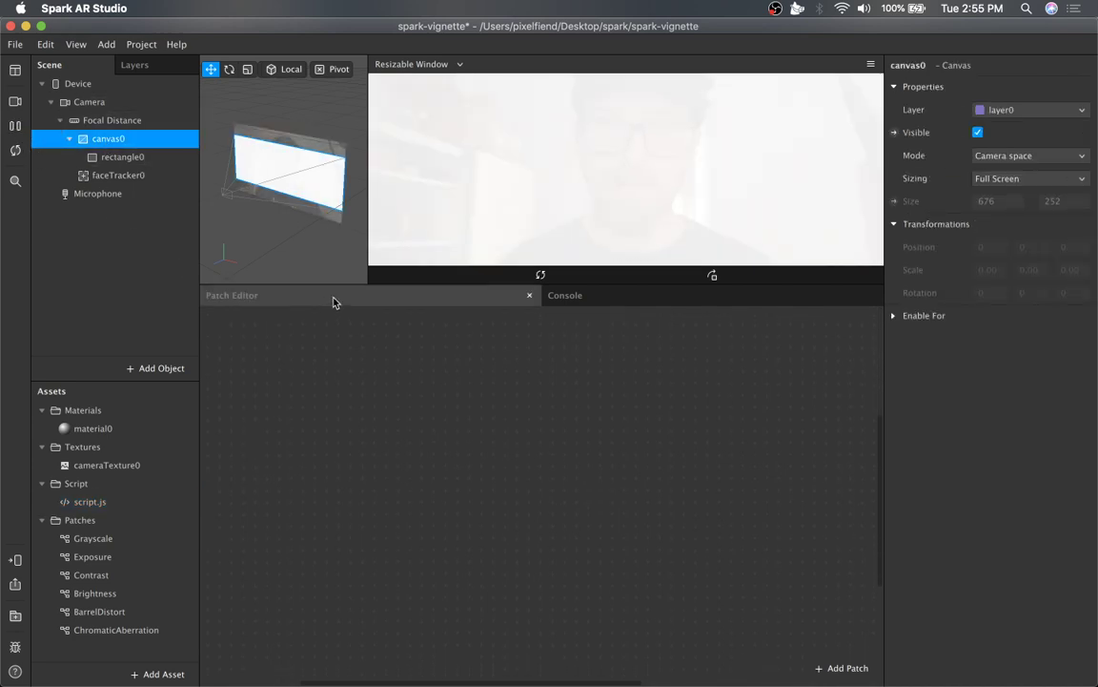
click(699, 296)
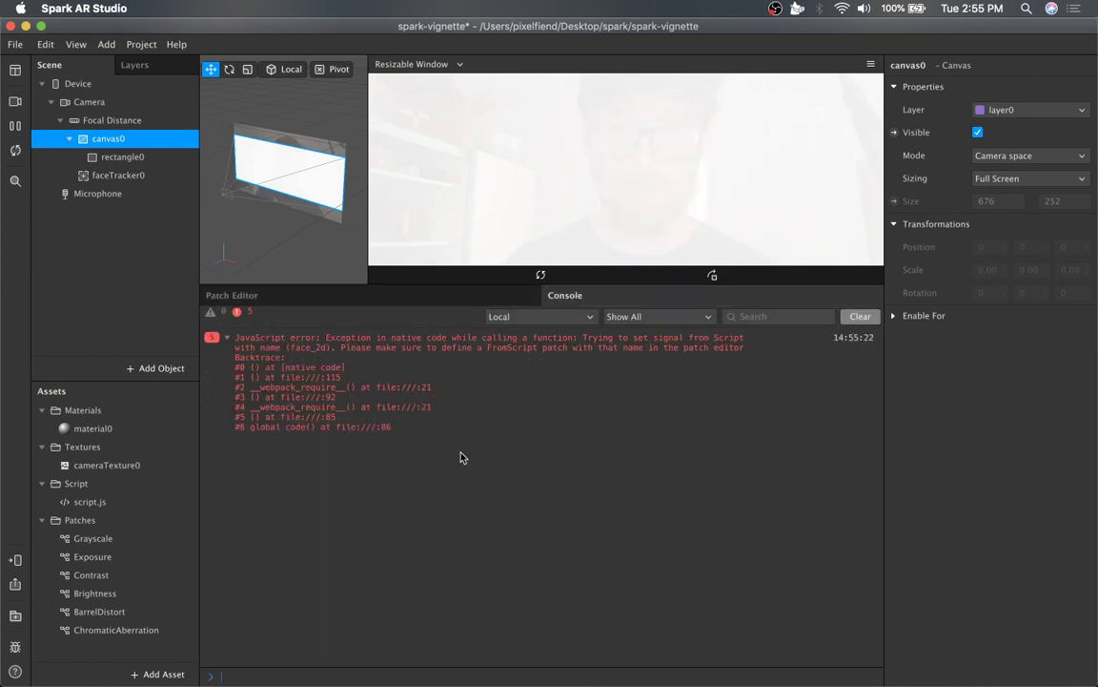
click(431, 300)
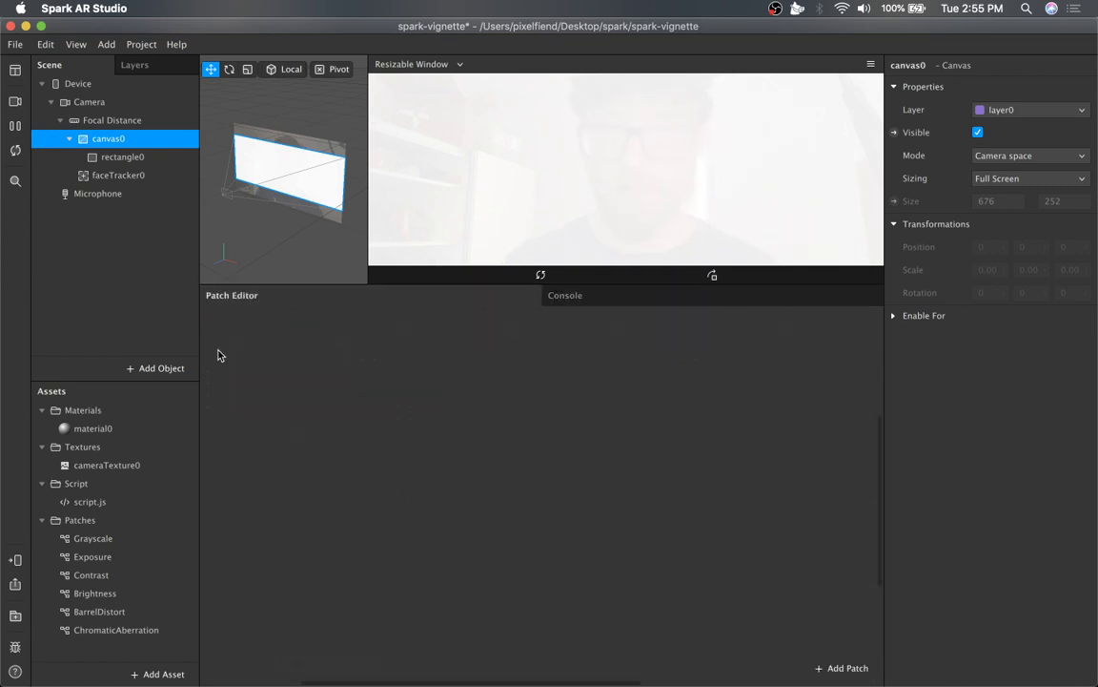
Select the Focal Distance, canvas0, rectangle0 and faceTracker0 scene objects to inspect their properties.
click(133, 122)
click(137, 140)
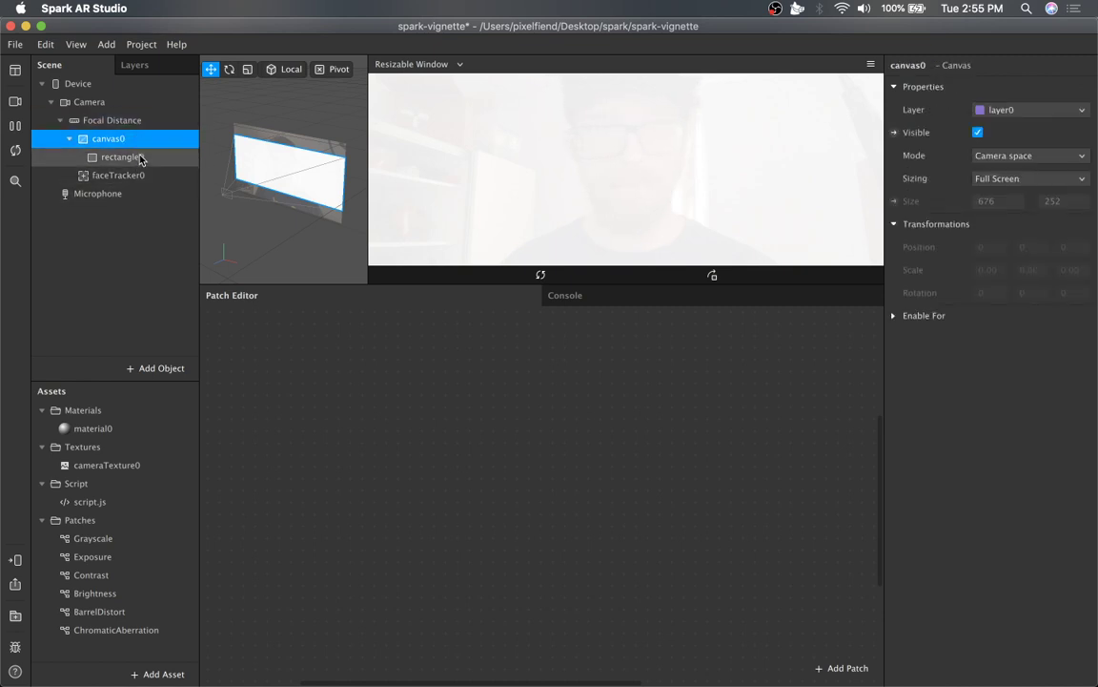
click(124, 157)
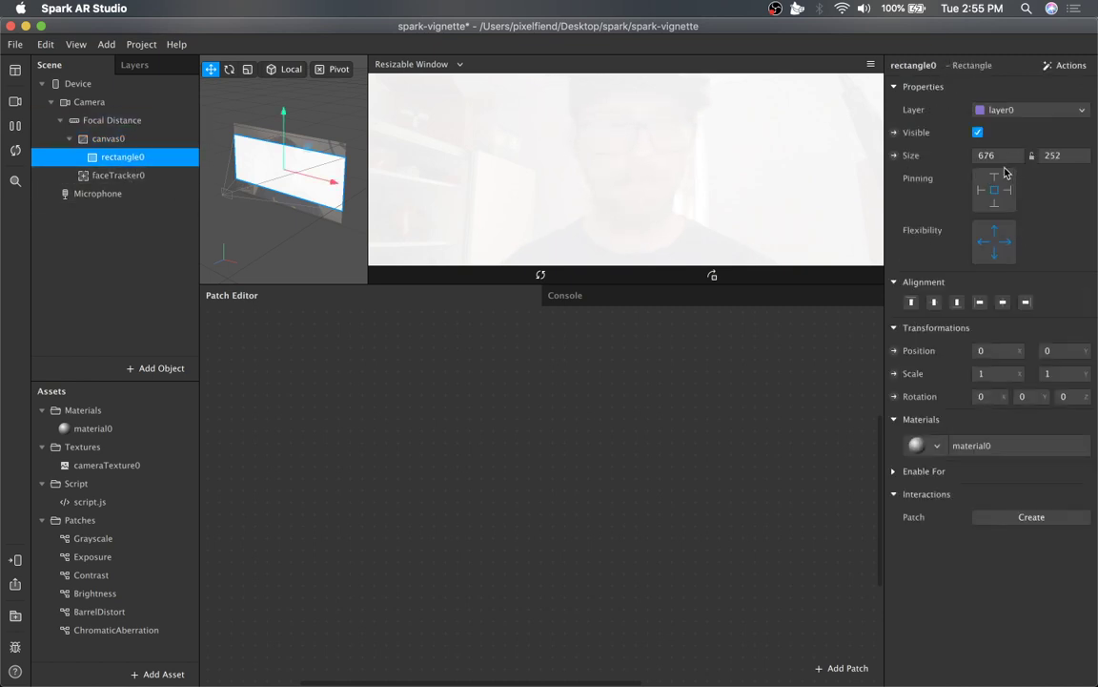
click(1013, 155)
click(942, 284)
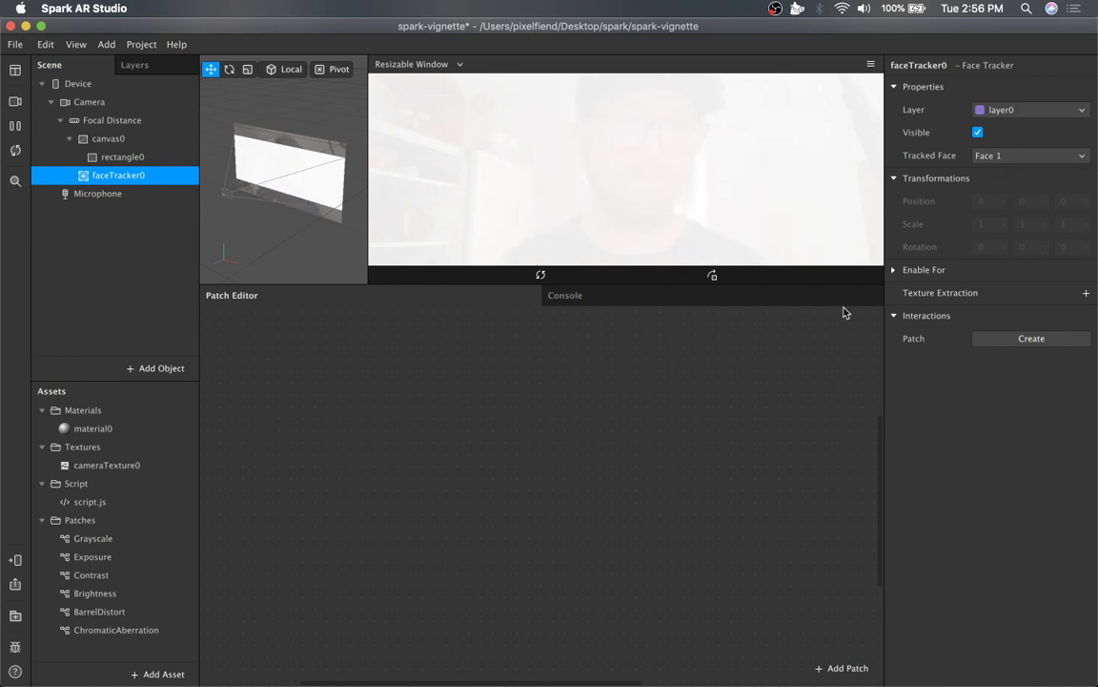
Add faceTracker0 to the patch graph and move its Face Finder, Face Select and follower patches.
drag(118, 175, 331, 385)
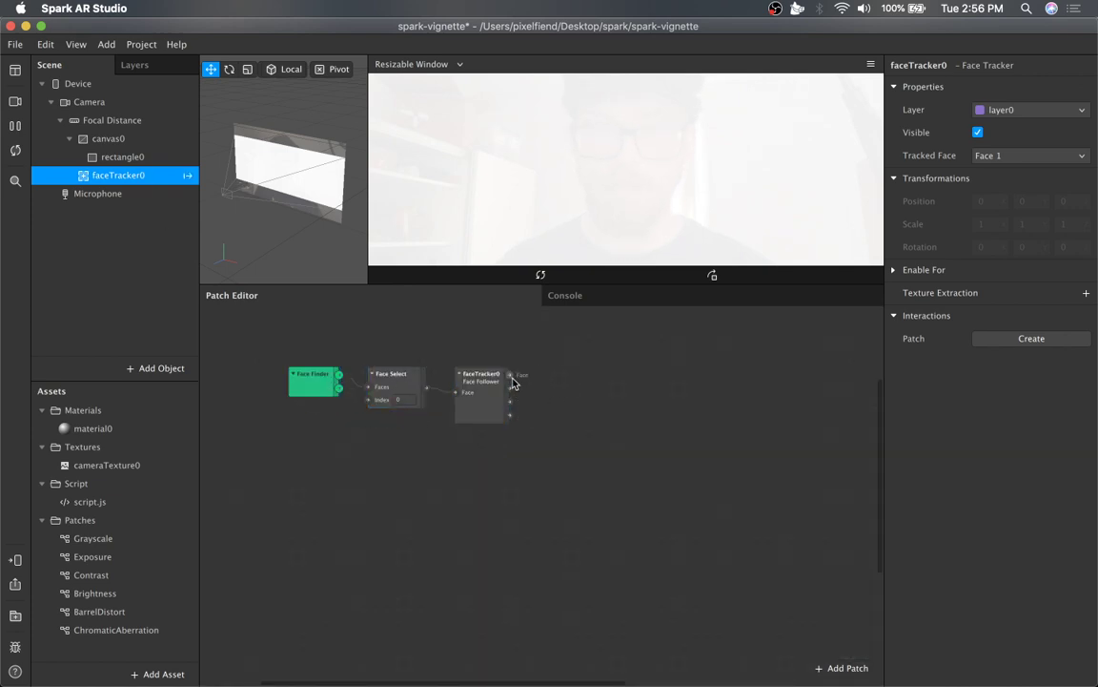
drag(539, 349, 320, 415)
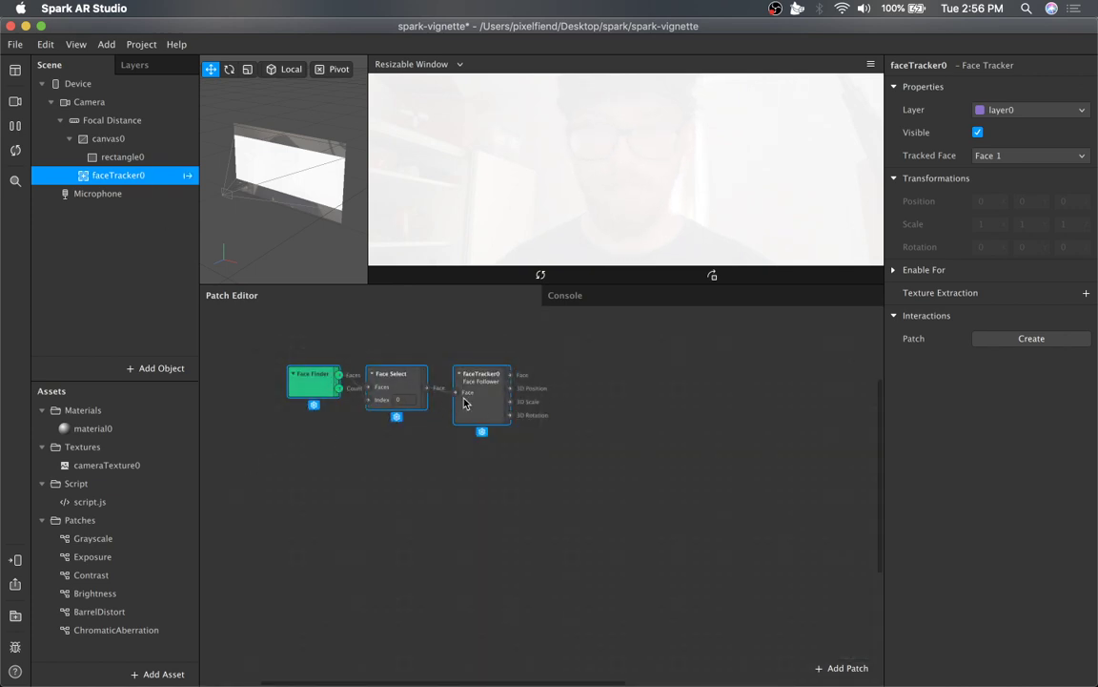
drag(465, 401, 410, 383)
Add cameraTexture0 and script.js patches to the graph and place them below the face-tracking patches.
click(382, 515)
drag(91, 466, 465, 530)
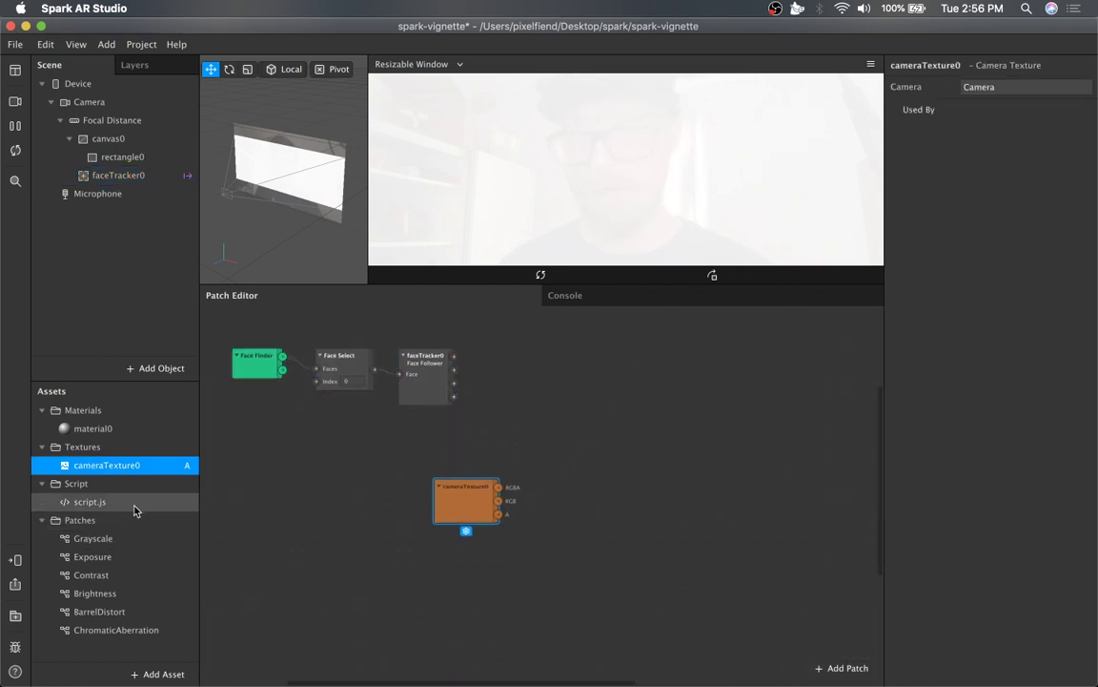
drag(135, 511, 409, 571)
drag(452, 519, 403, 608)
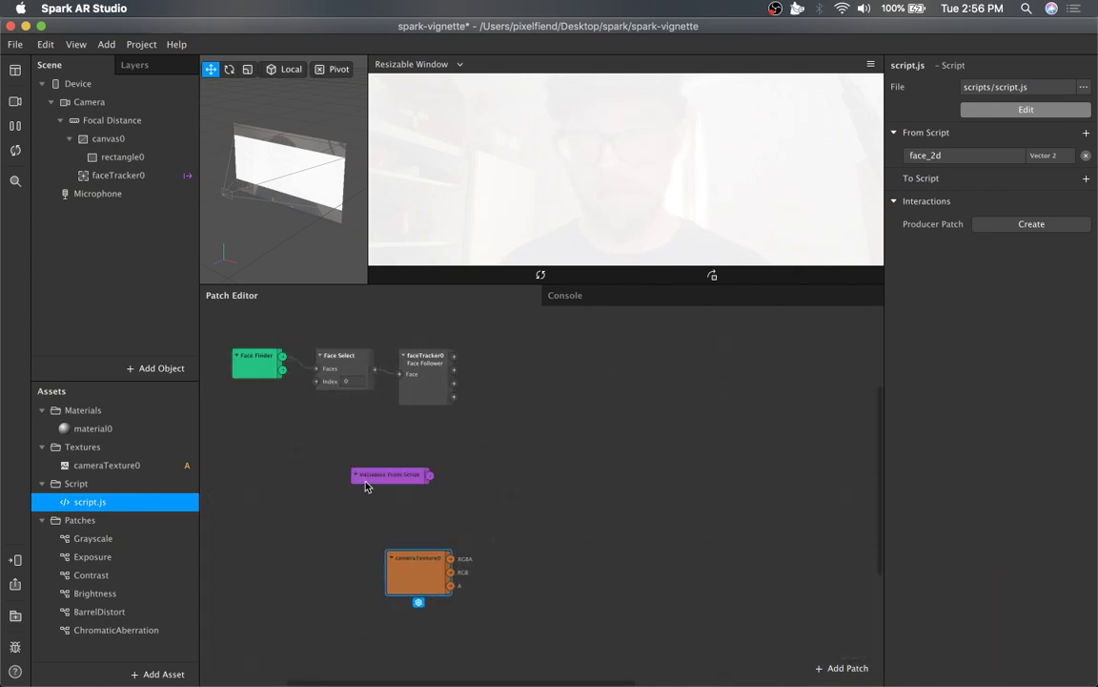
drag(362, 483, 309, 474)
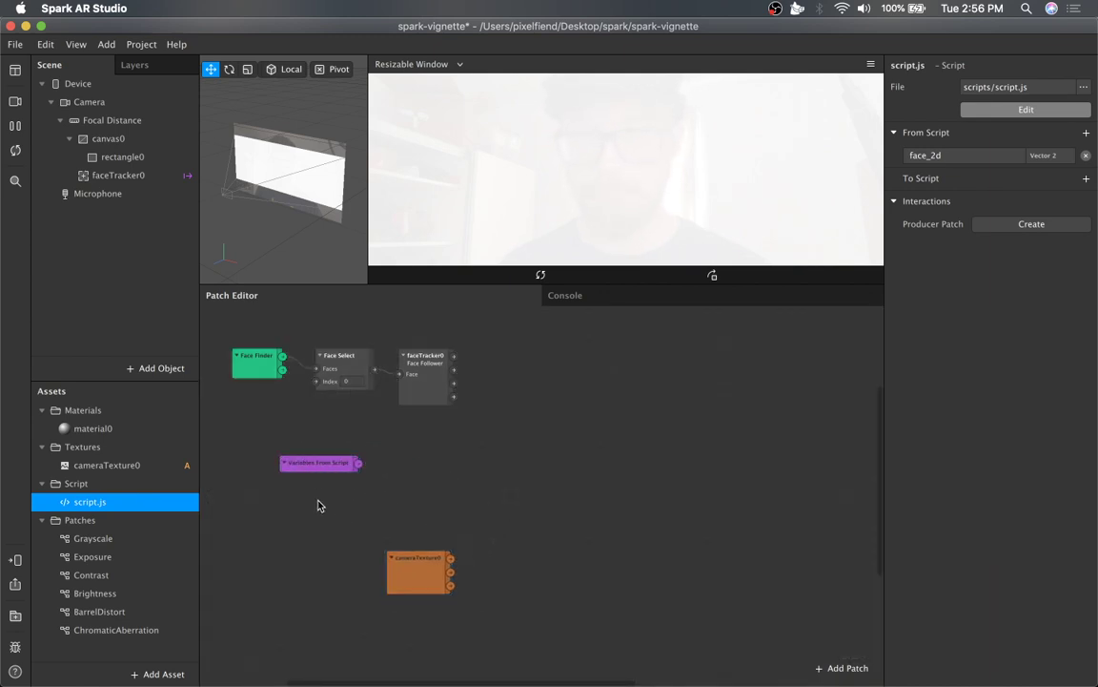
click(330, 466)
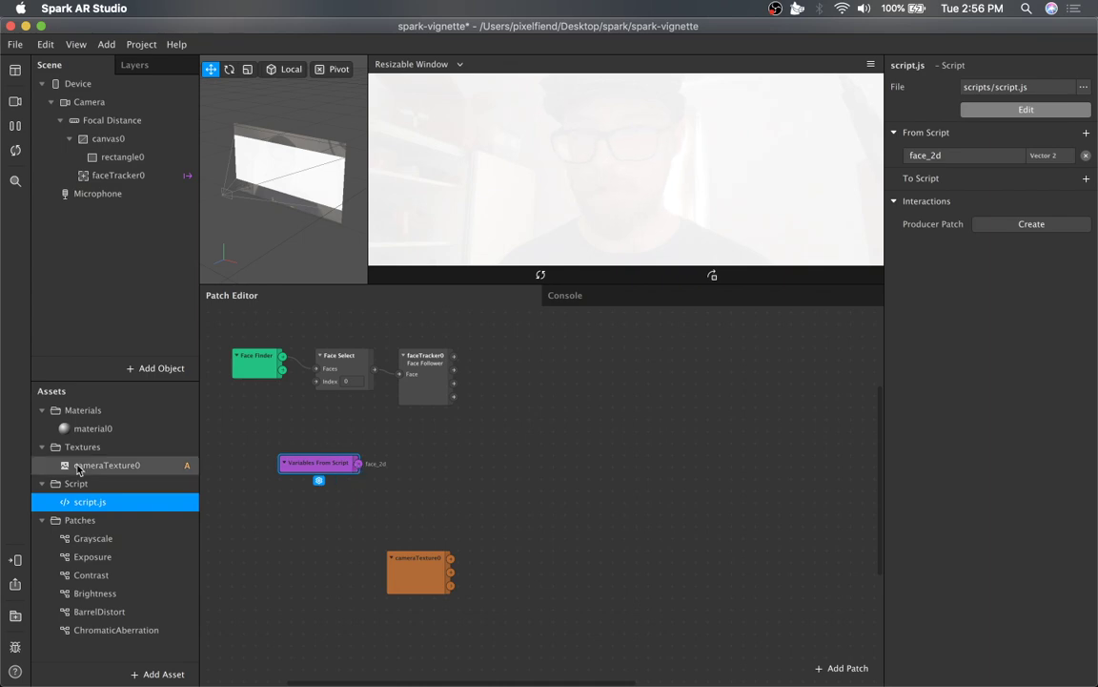
Open script.js in the code editor and move its window up for a larger view.
double_click(111, 504)
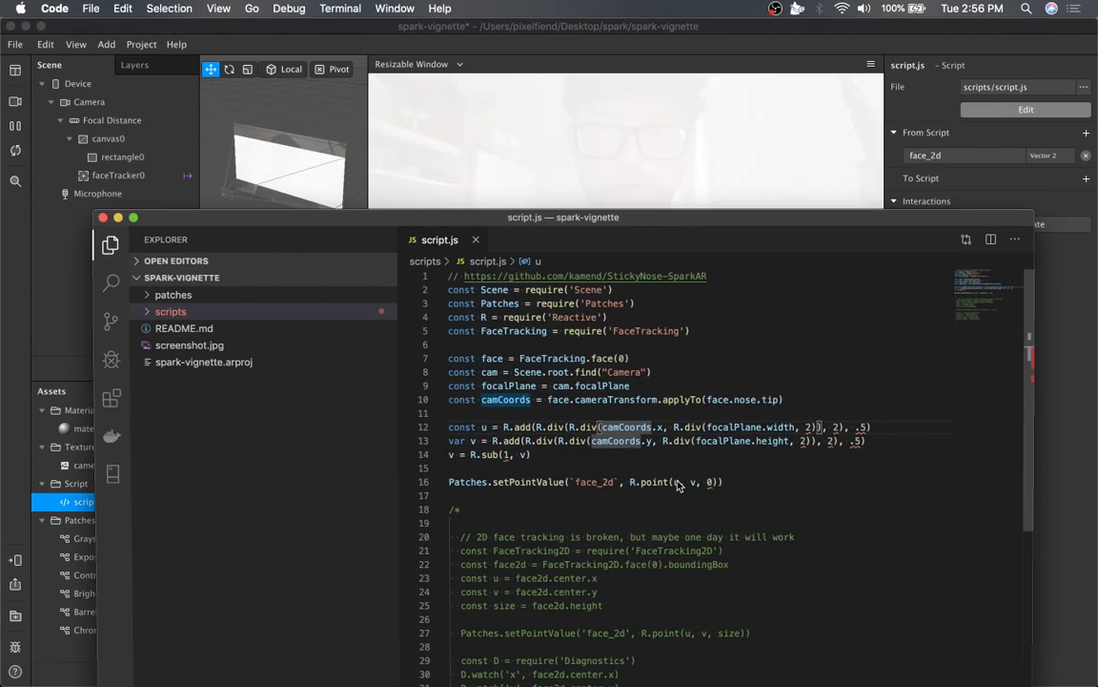
drag(690, 224, 670, 71)
click(681, 149)
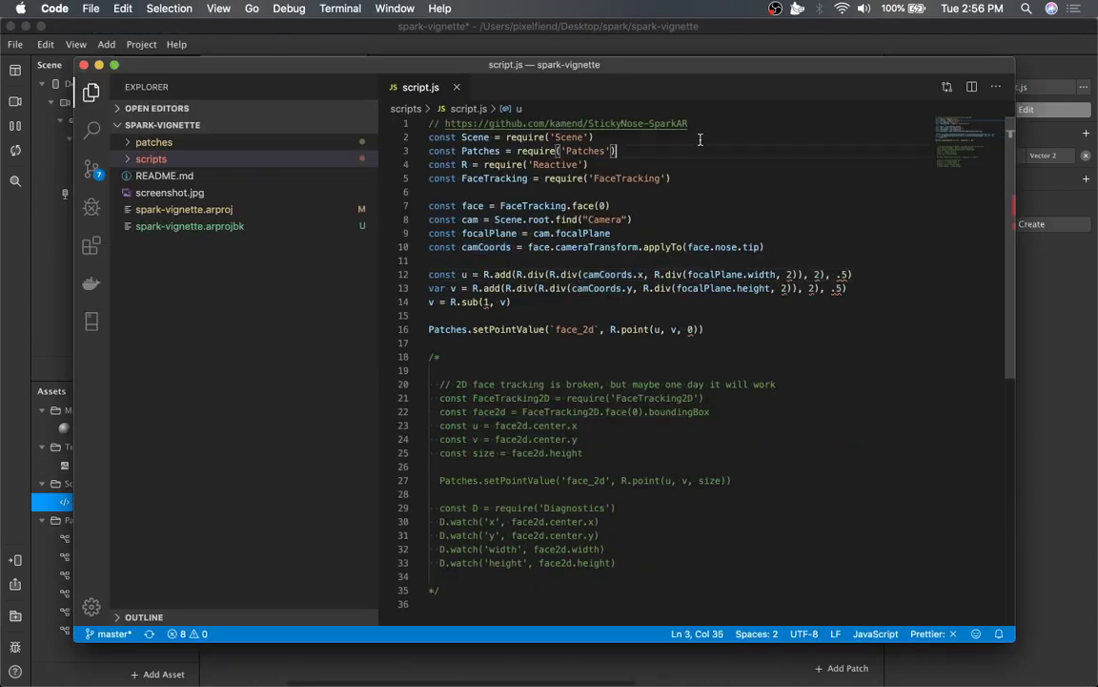
Highlight the StickyNose-SparkAR GitHub link credited at the top of the script.
click(694, 123)
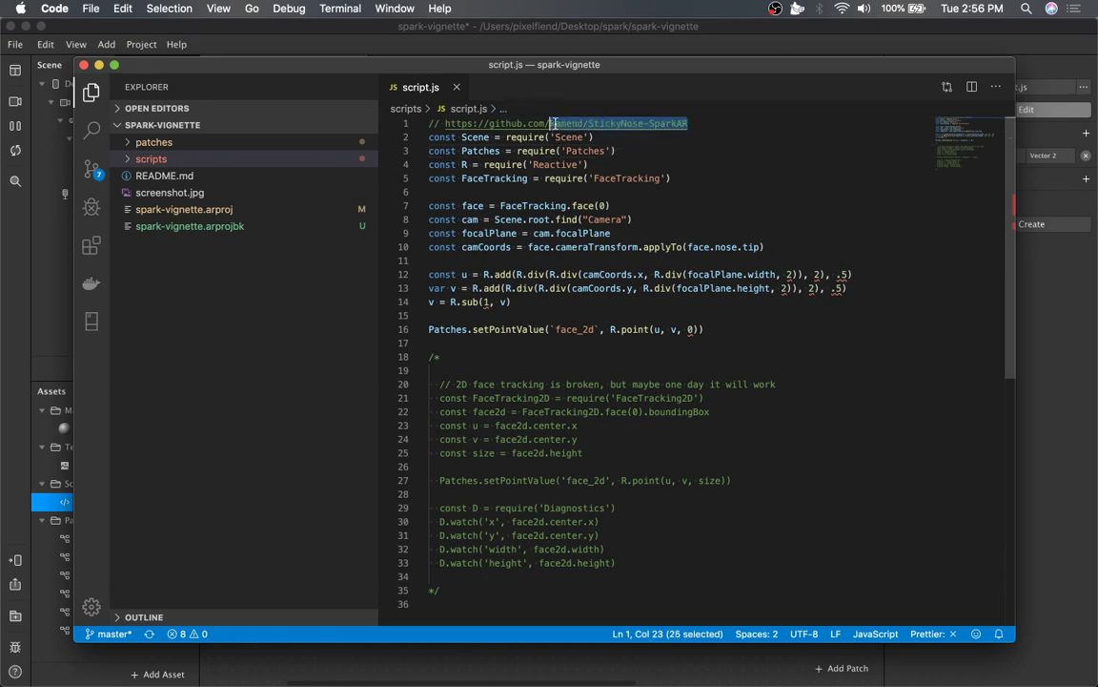
double_click(568, 123)
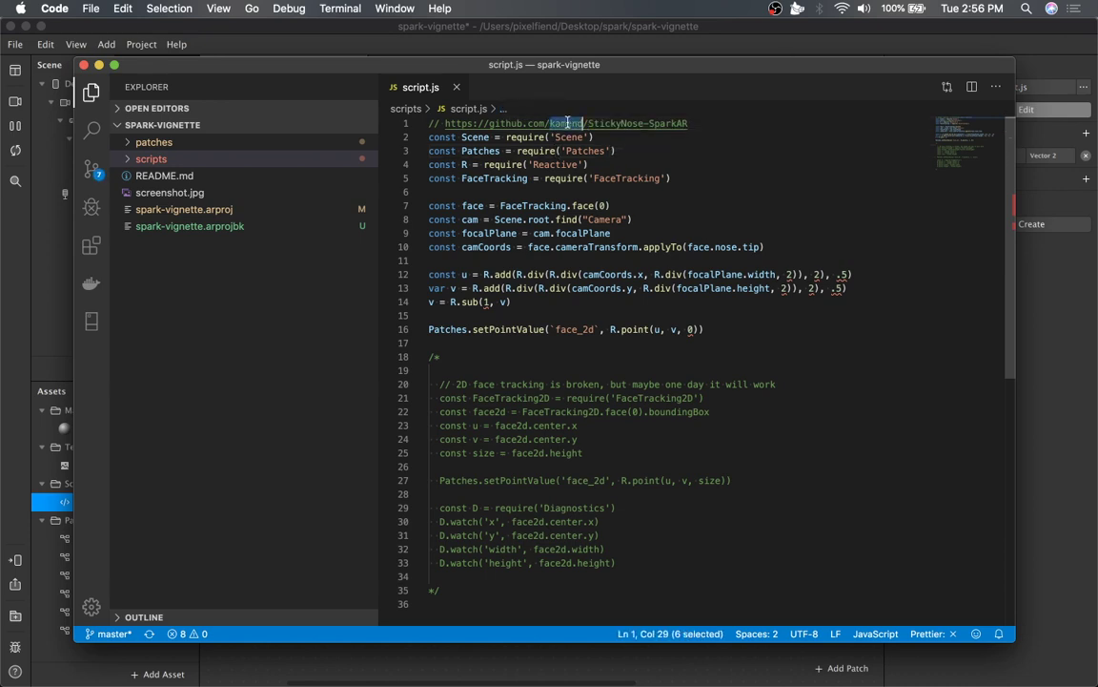
click(699, 124)
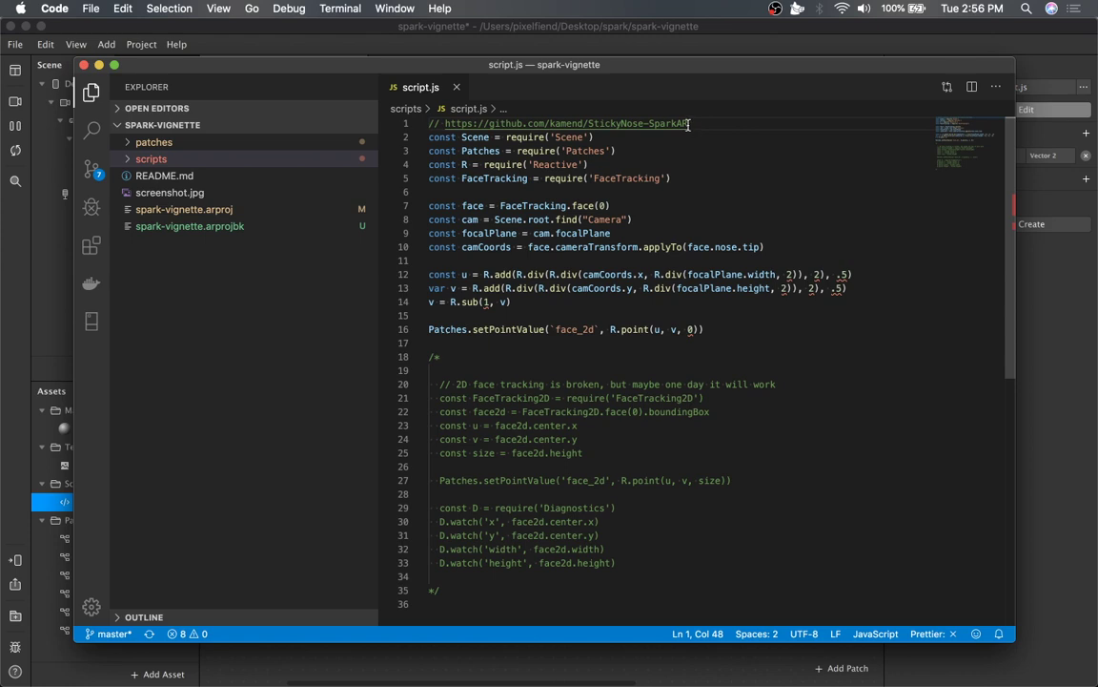
drag(695, 126, 401, 122)
drag(573, 61, 562, 74)
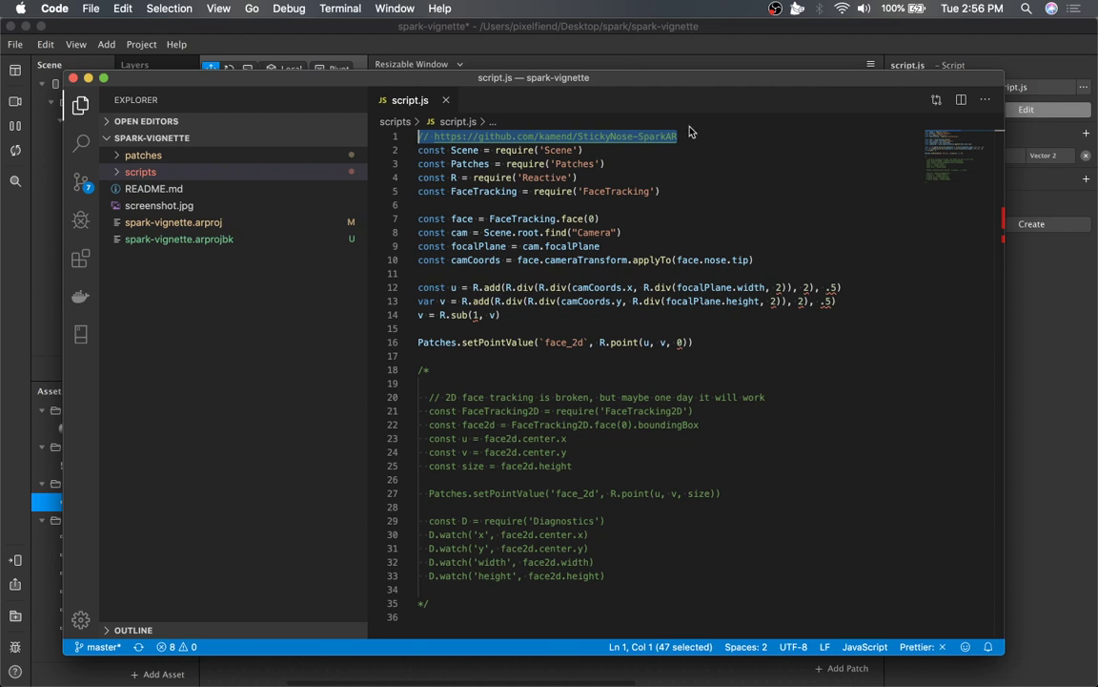
Highlight the lines computing u and v from the camera coordinates and focal plane.
scroll(668, 249, down, 1)
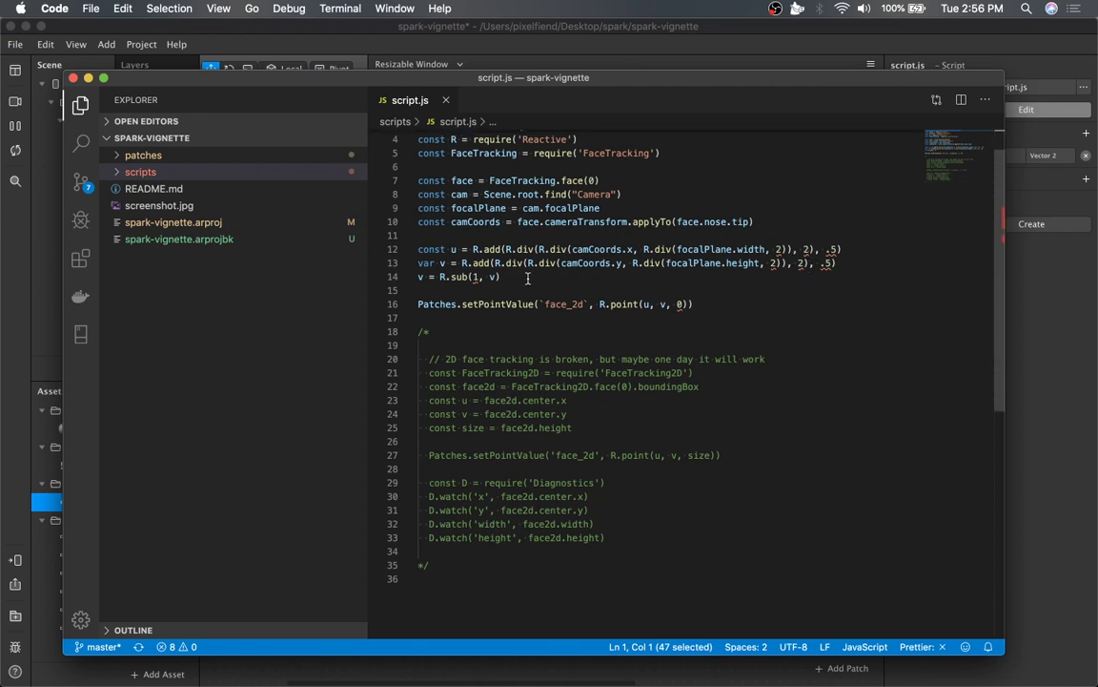
drag(528, 277, 537, 238)
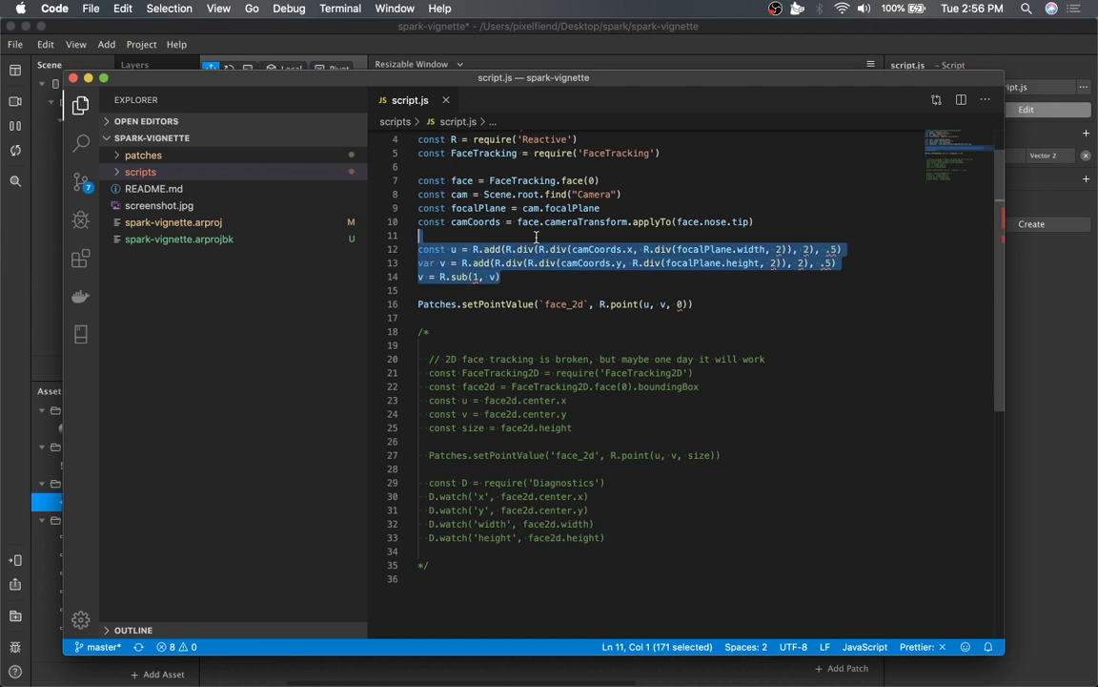
Highlight the camCoords references and the face.nose.tip argument in the script.
click(763, 262)
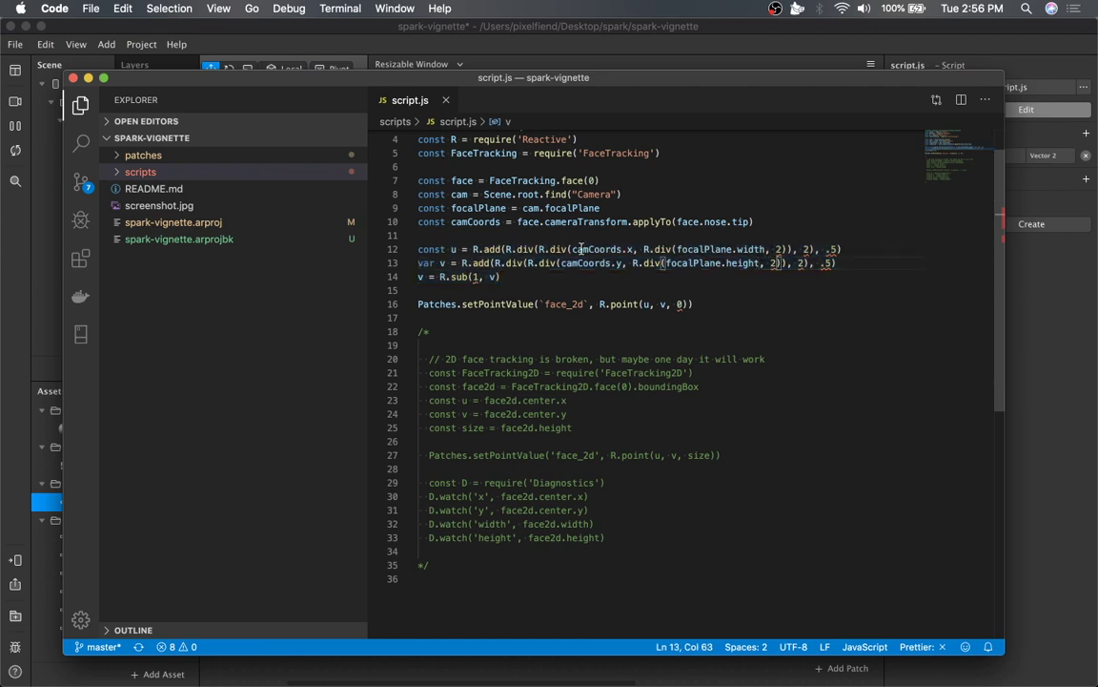
click(580, 249)
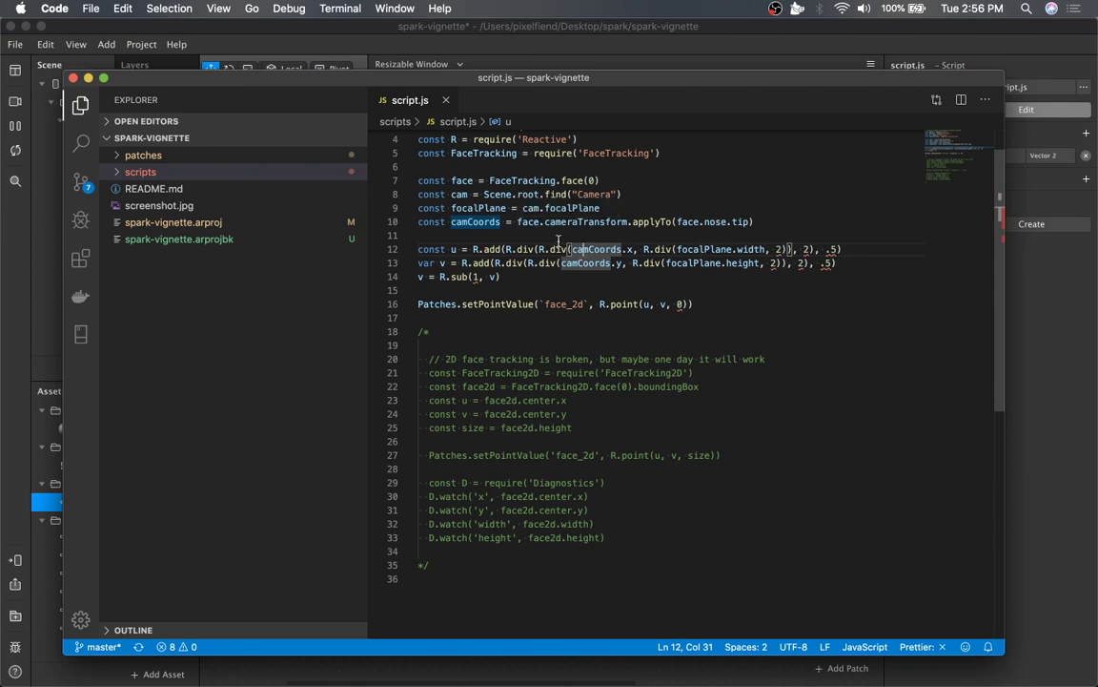
click(506, 277)
drag(677, 221, 748, 217)
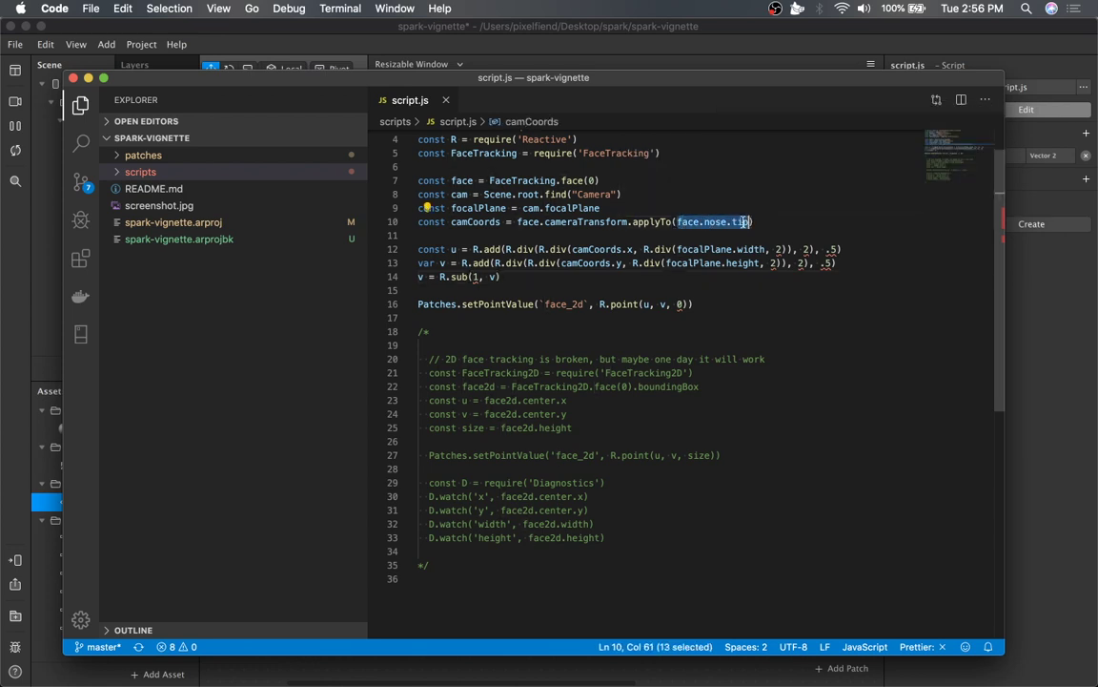
Switch briefly to Spark AR Studio, return to the code editor and move its window higher on screen.
click(631, 48)
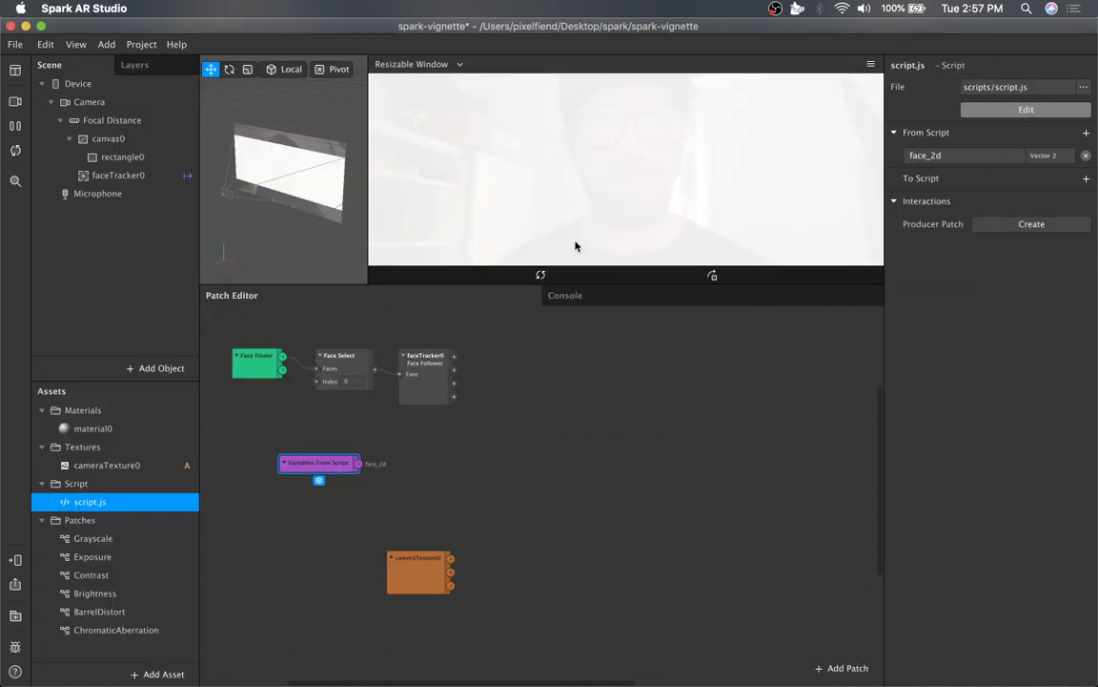
drag(664, 29, 664, 151)
click(669, 95)
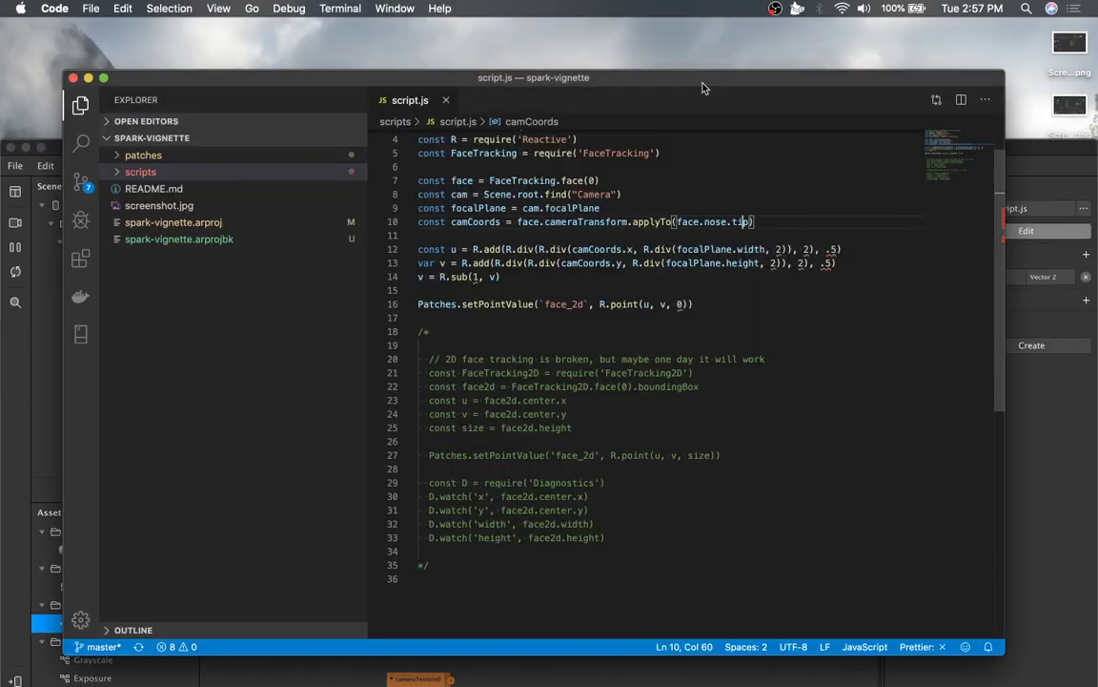
drag(703, 88, 717, 36)
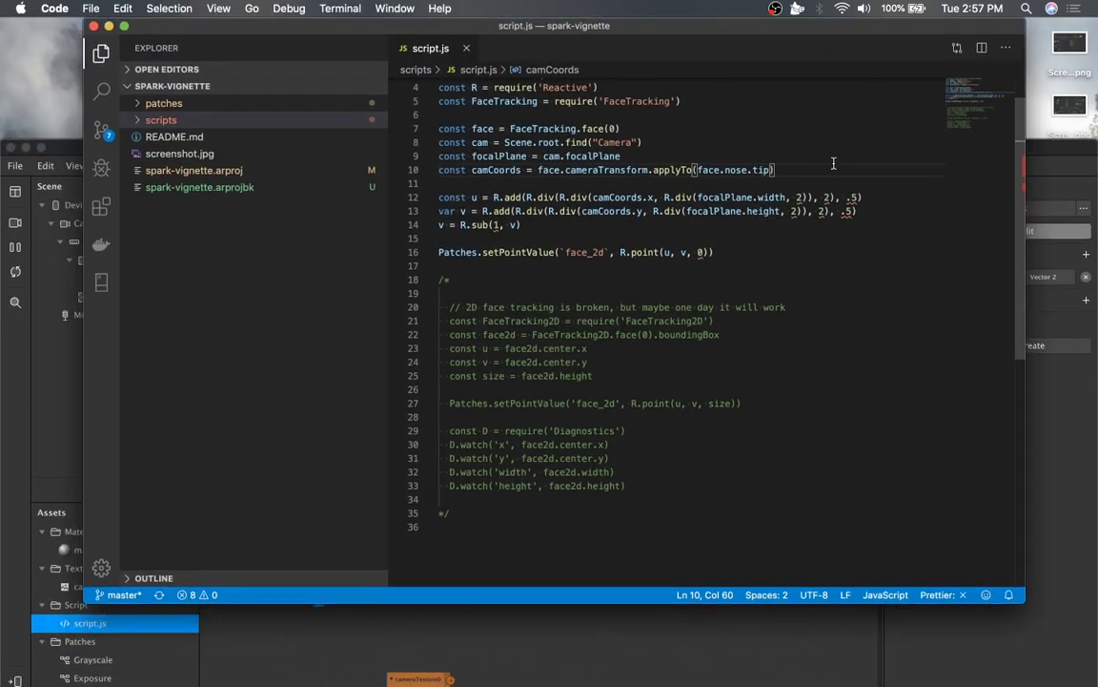
Highlight the u and v variables and the face_2d name passed to setPointValue.
click(792, 170)
double_click(763, 170)
click(471, 198)
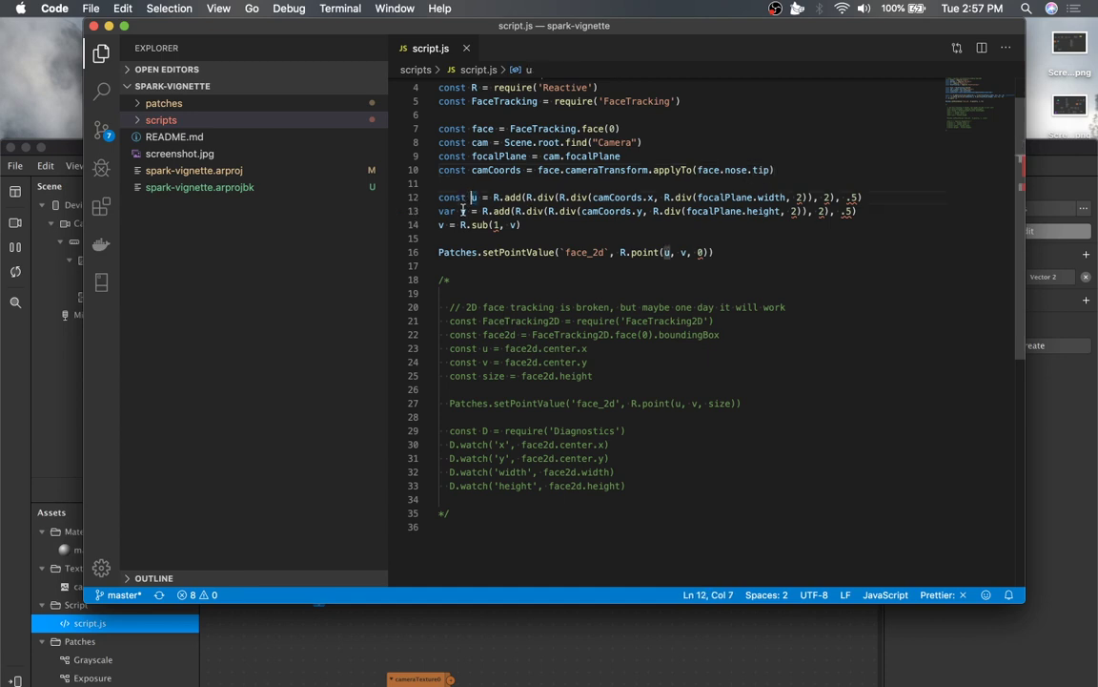
click(465, 211)
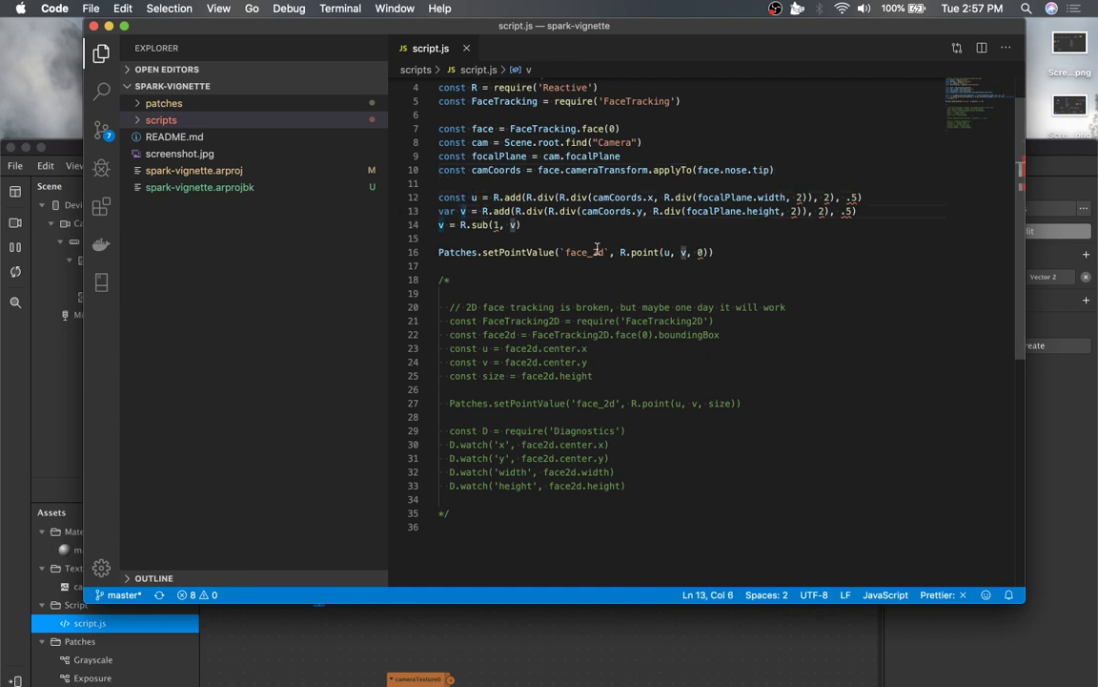
click(598, 250)
double_click(597, 250)
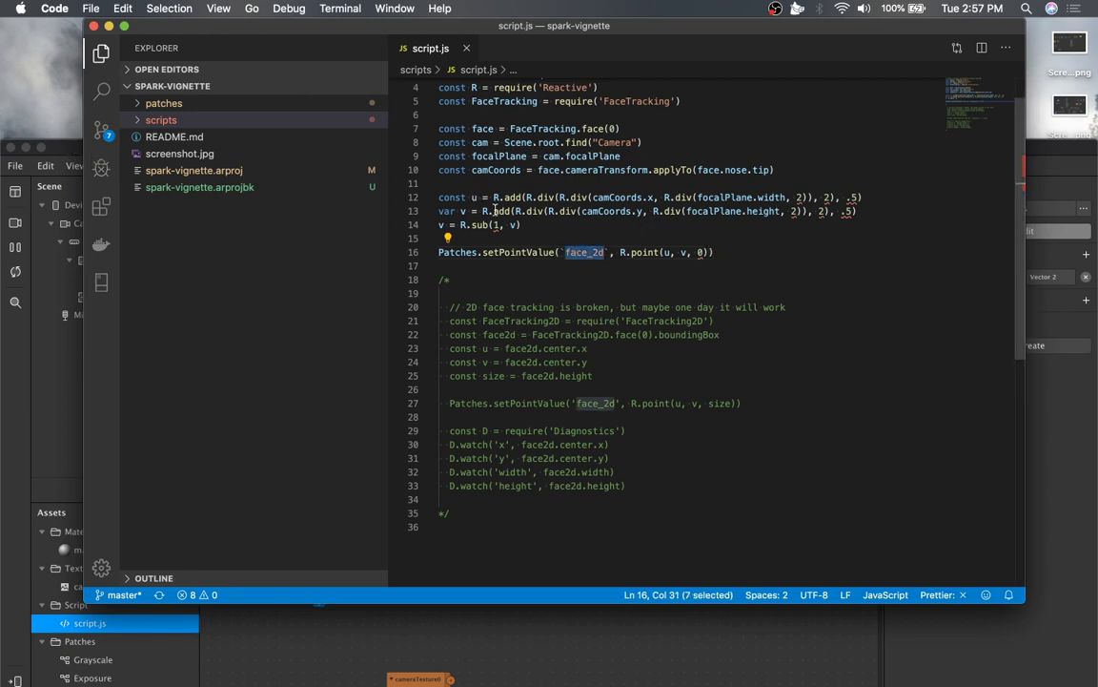
Scroll through the script and examine the commented-out 2D face tracking block and Diagnostics lines.
drag(436, 265, 449, 144)
scroll(448, 143, up, 2)
click(581, 166)
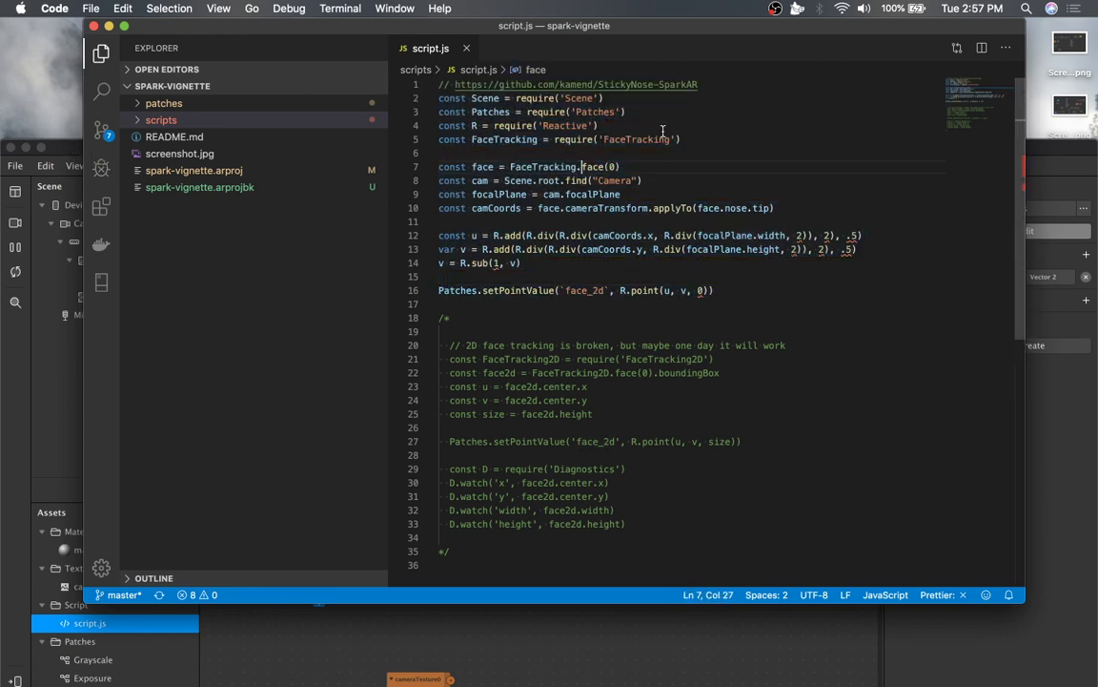
click(540, 316)
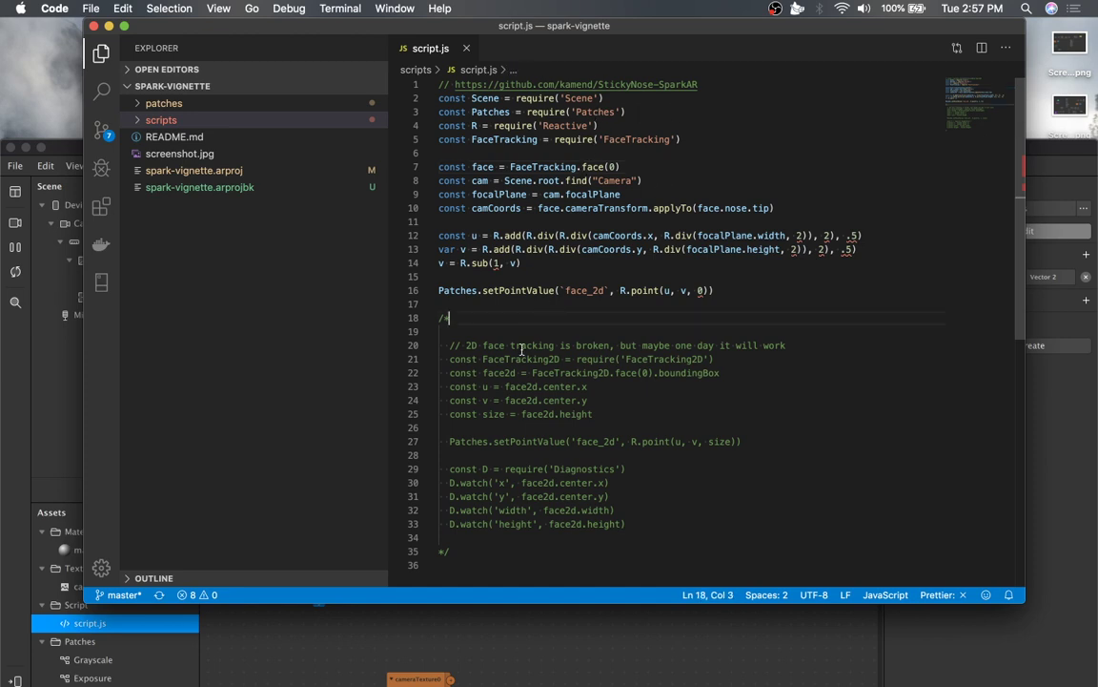
scroll(522, 350, down, 1)
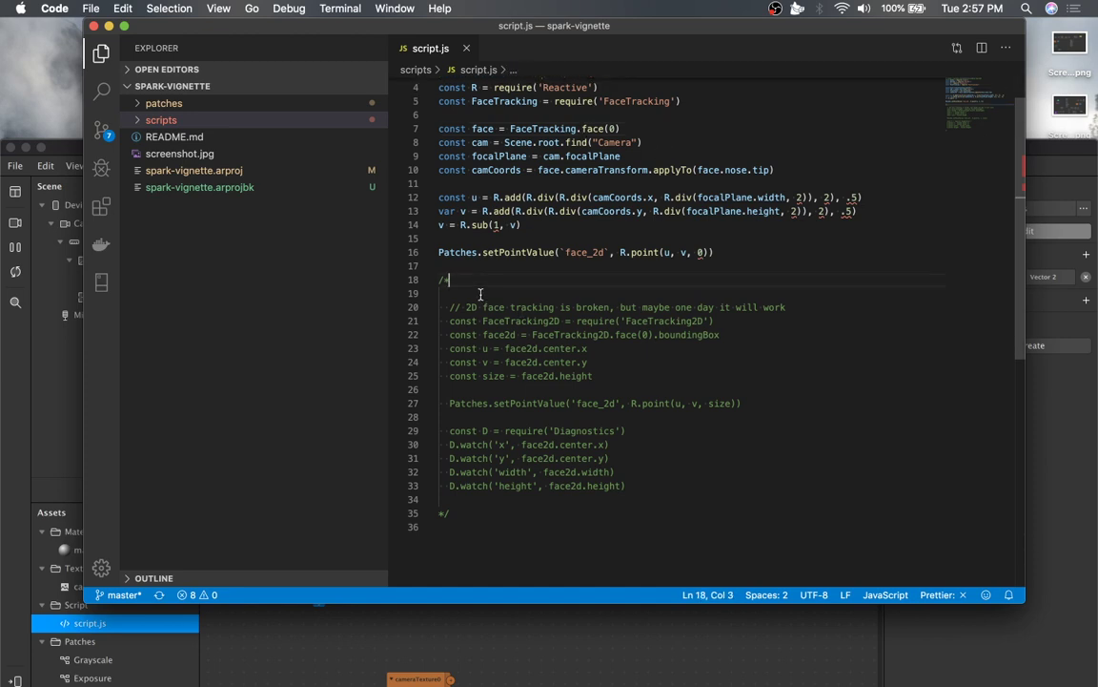
drag(480, 294, 652, 488)
click(610, 445)
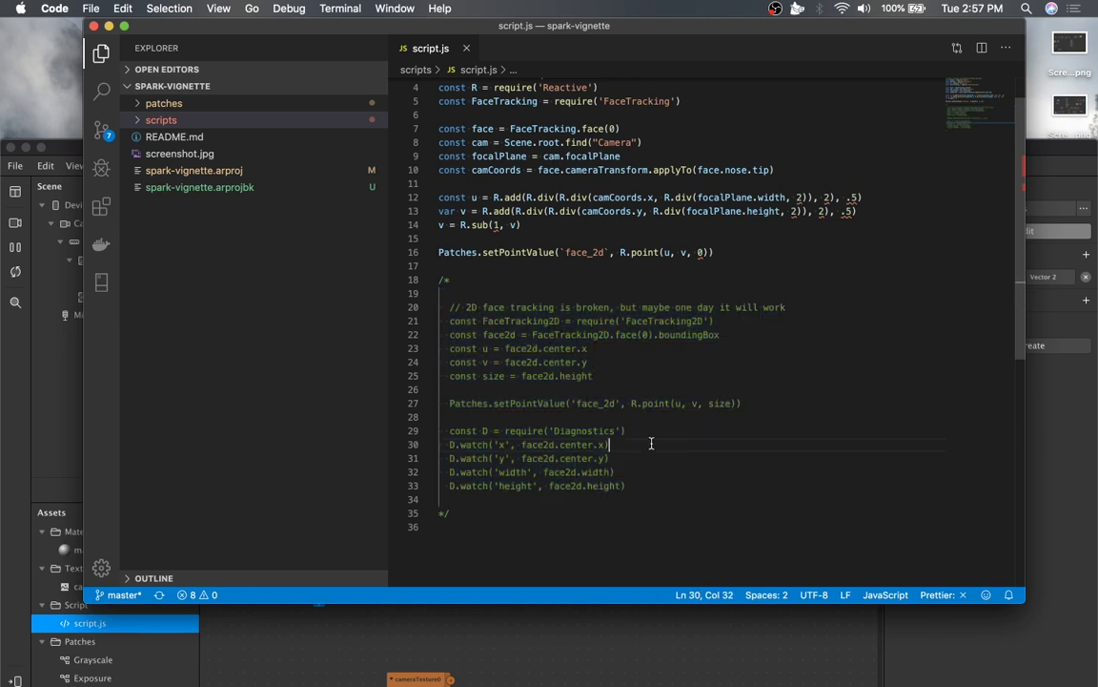
double_click(528, 320)
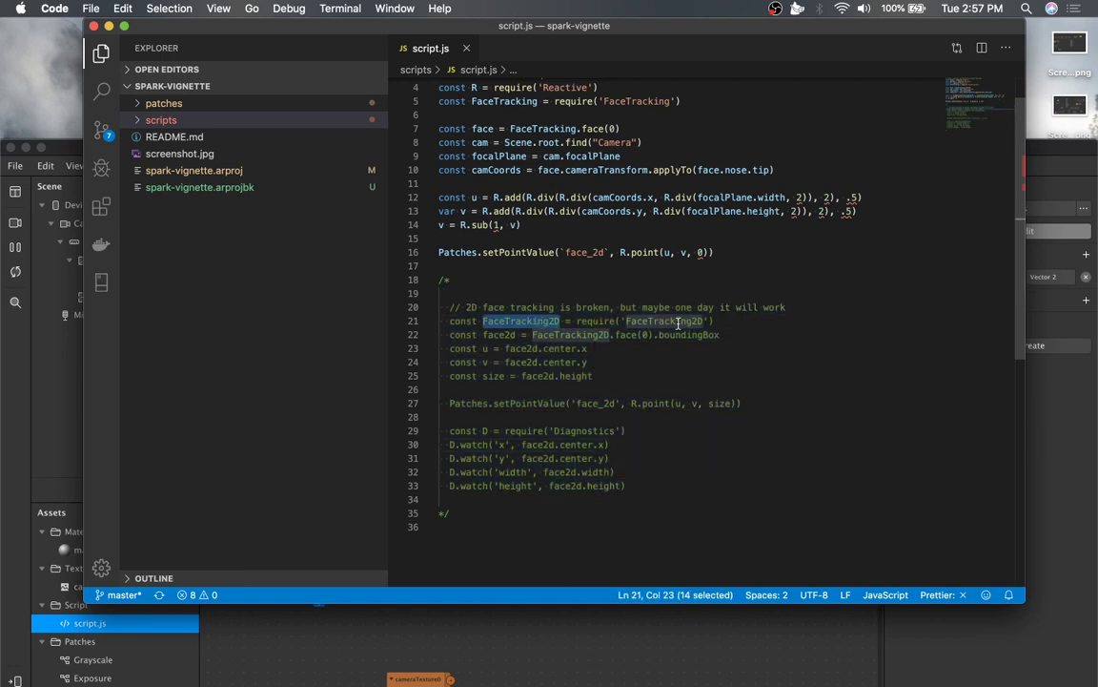
click(595, 378)
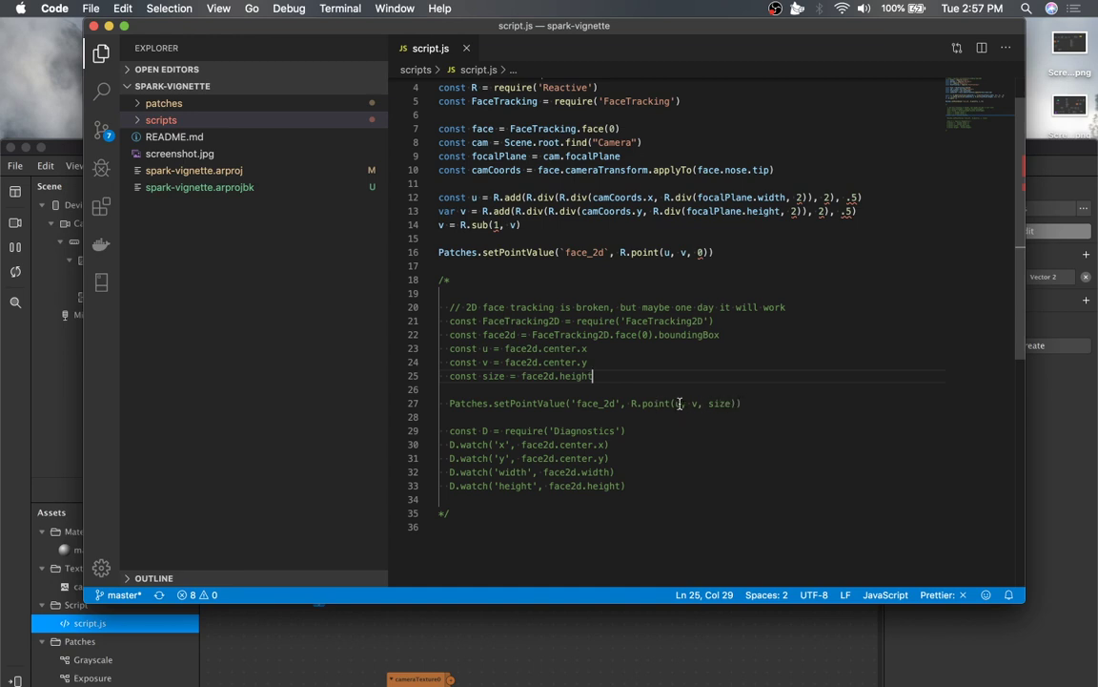
click(664, 462)
drag(638, 485, 649, 320)
click(661, 369)
click(569, 226)
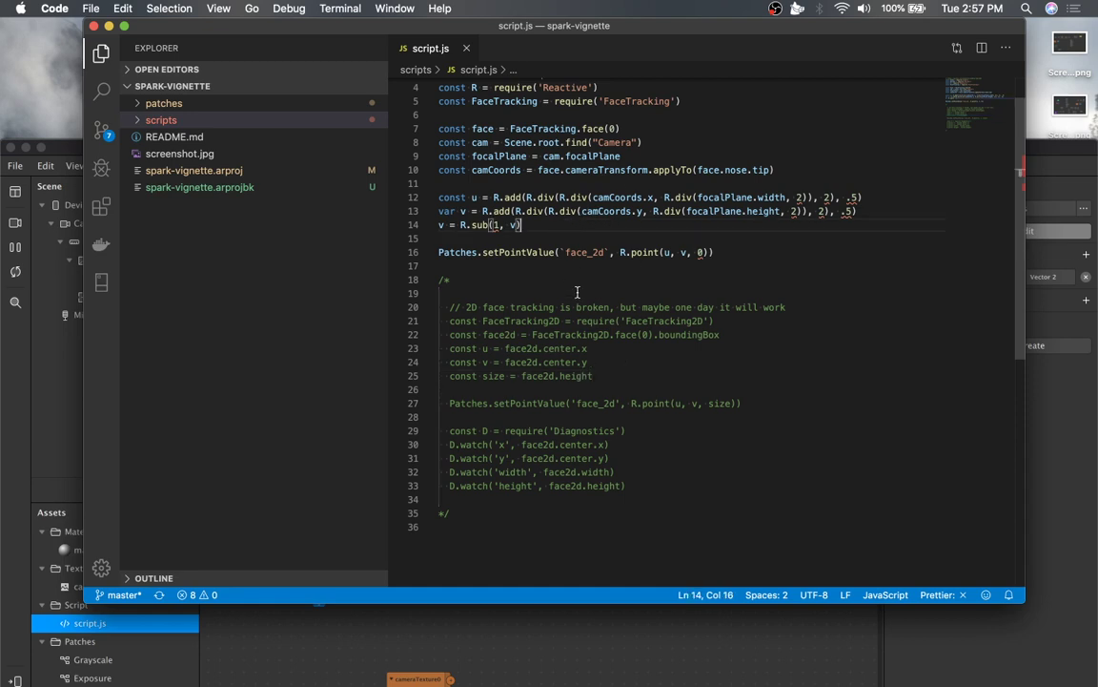
Review the cameraTransform, nose tip and focalPlane lines at the top of the script again.
scroll(581, 273, up, 1)
double_click(622, 212)
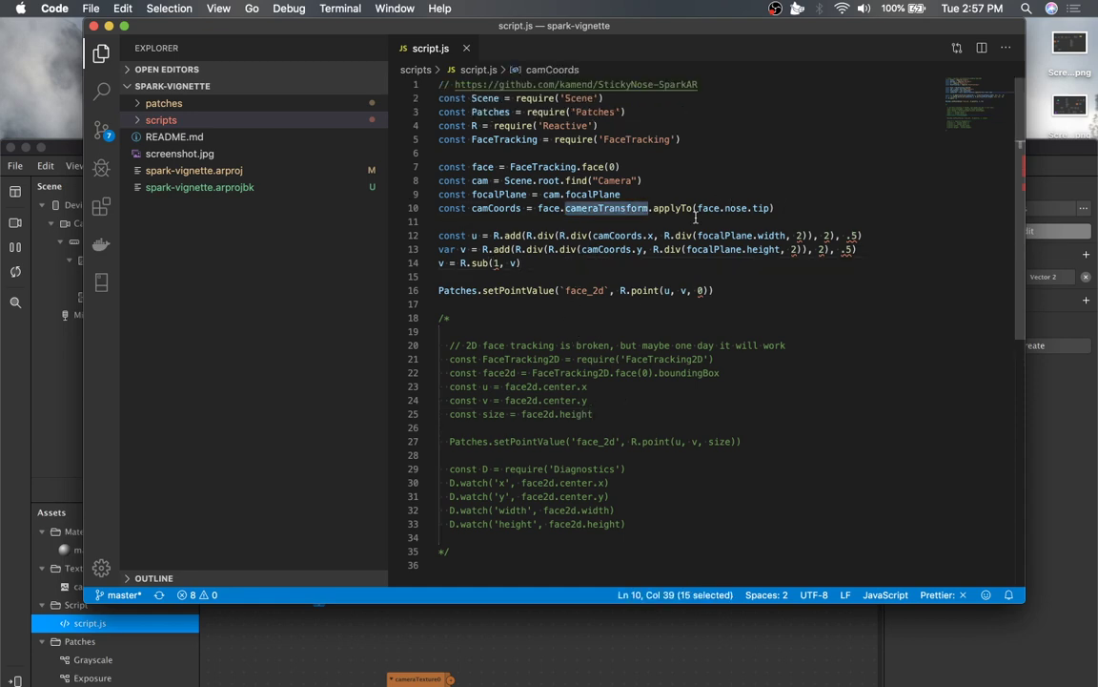
click(562, 263)
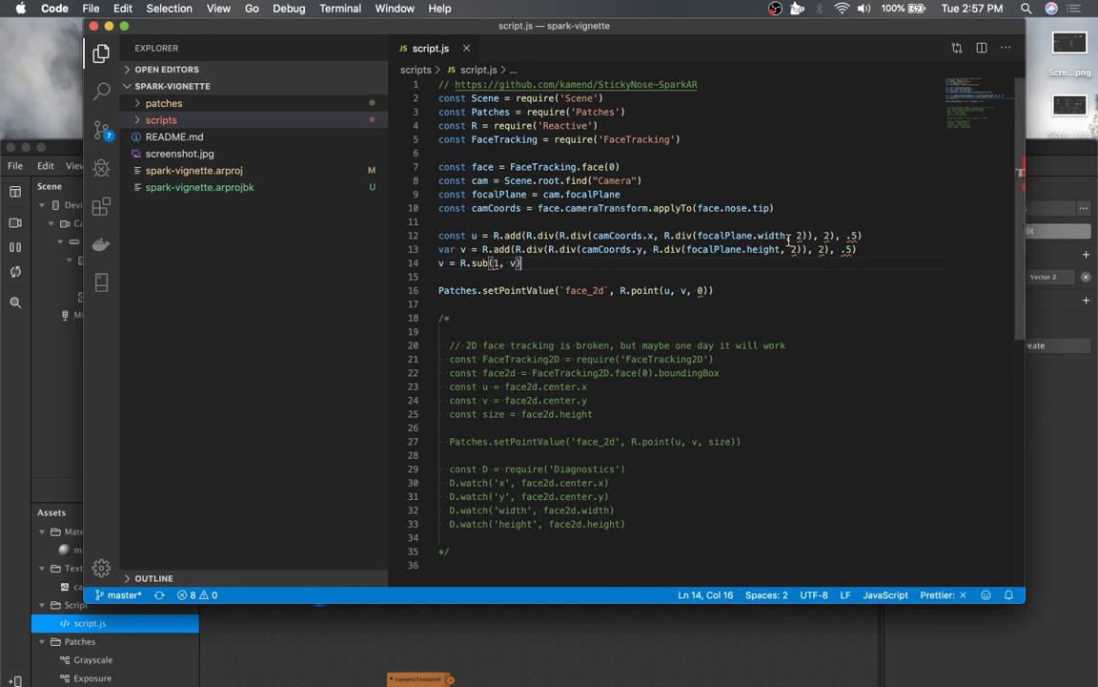
click(567, 274)
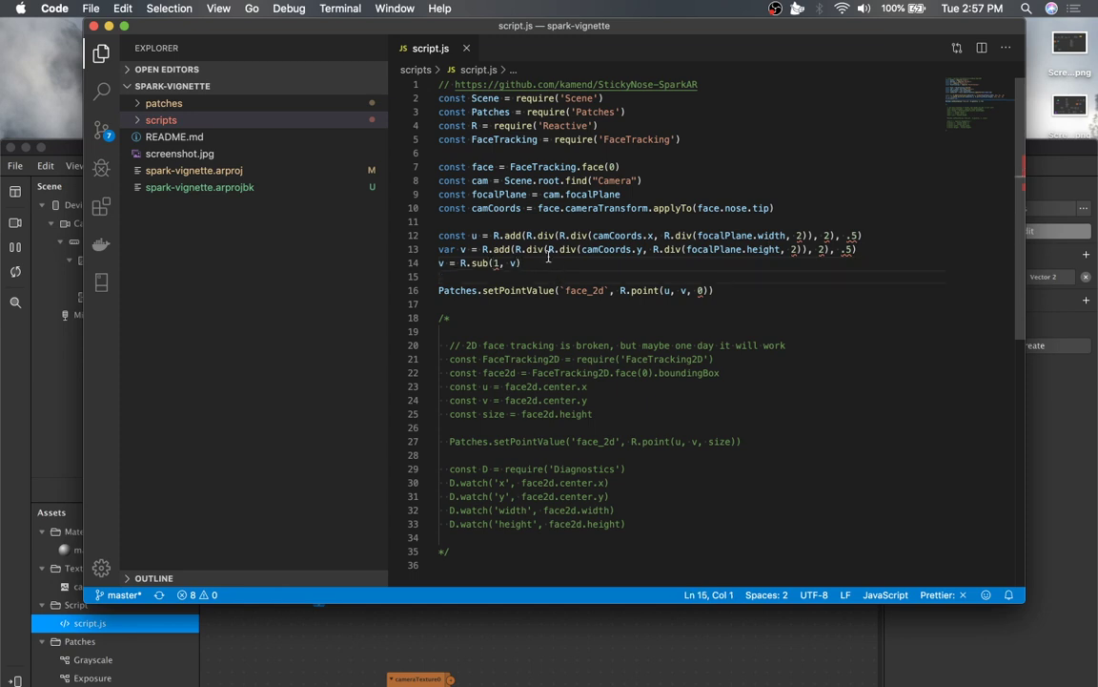
click(732, 207)
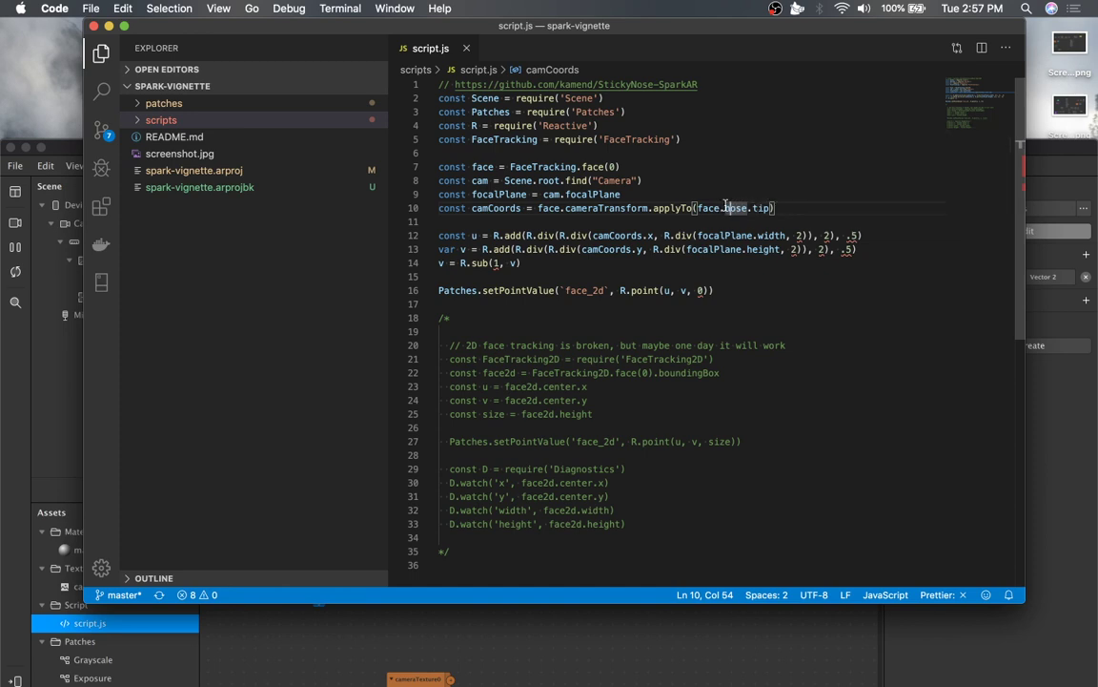
click(663, 192)
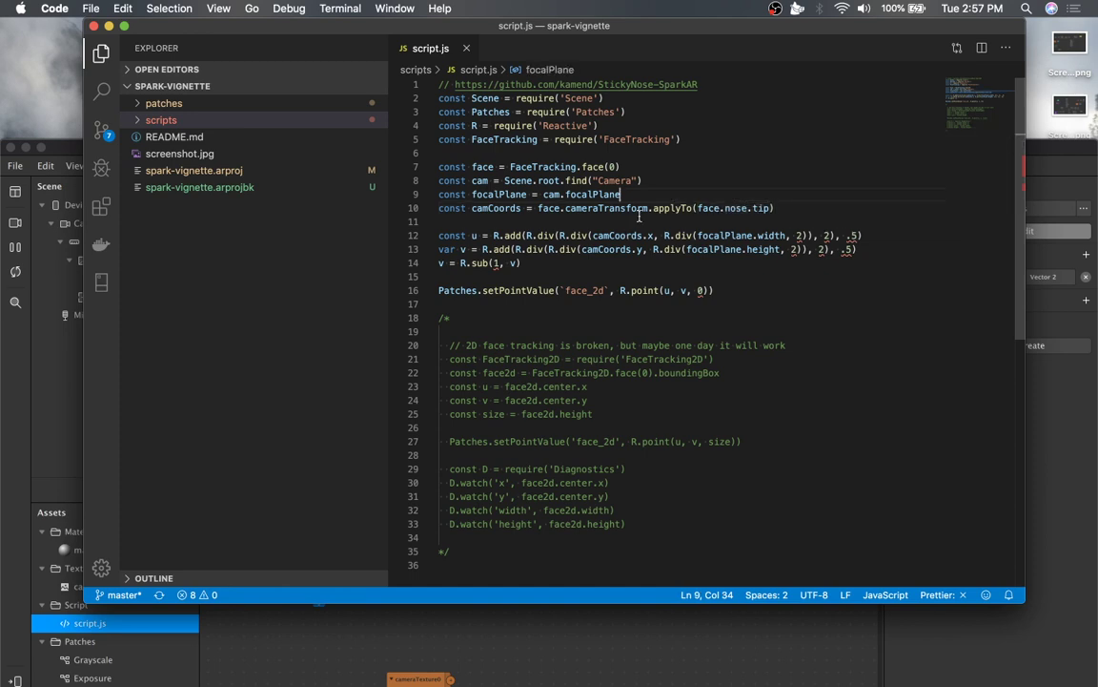
Select the script.js asset and inspect its face_2d From Script variable and the Vector 2 type options.
click(56, 148)
double_click(220, 148)
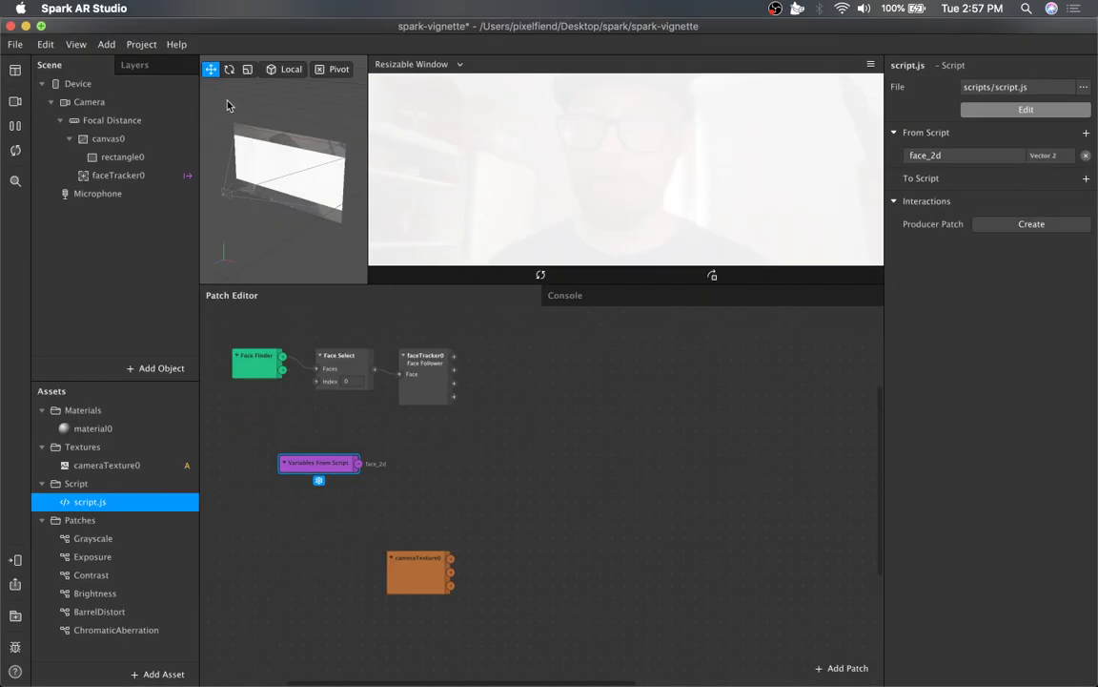
click(132, 484)
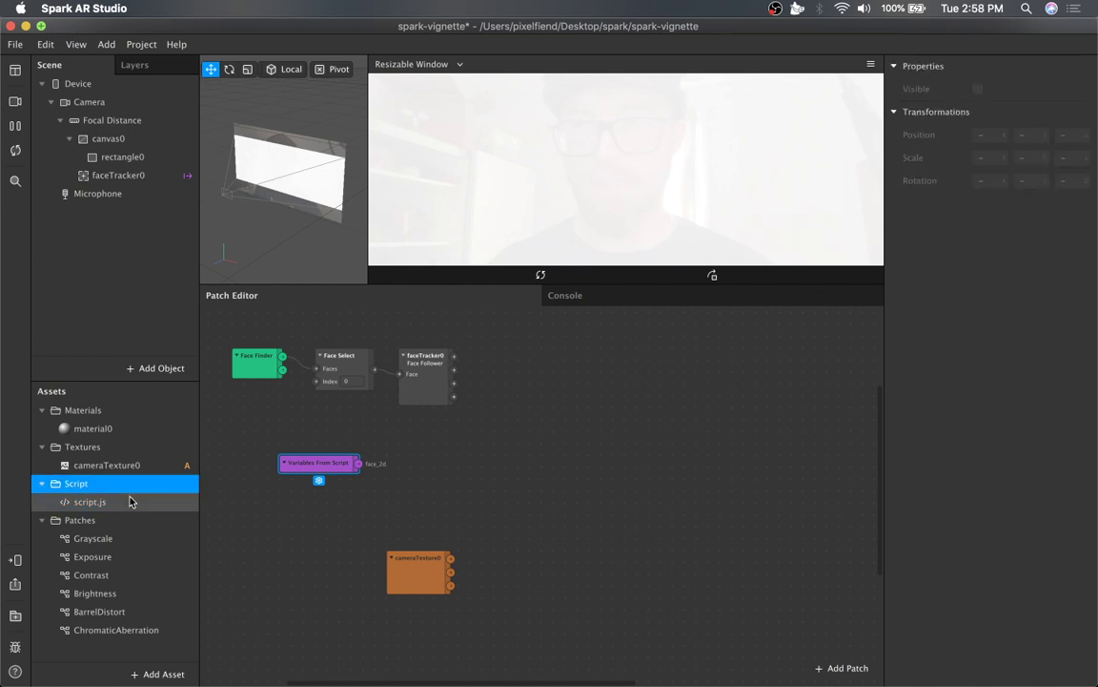
click(131, 501)
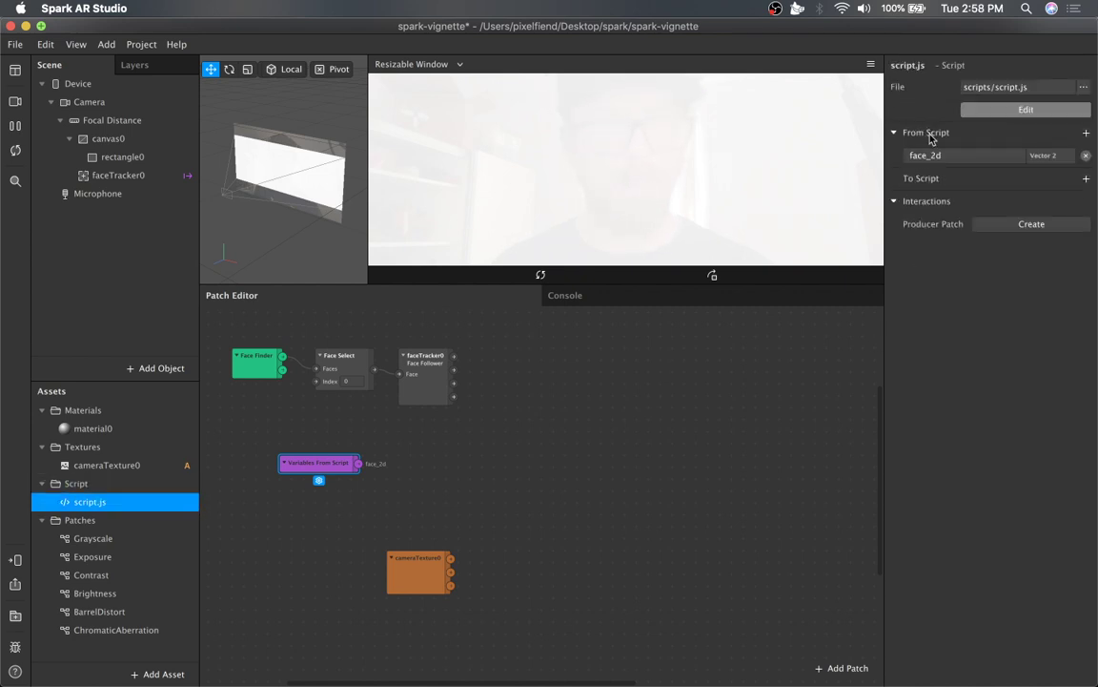
click(993, 154)
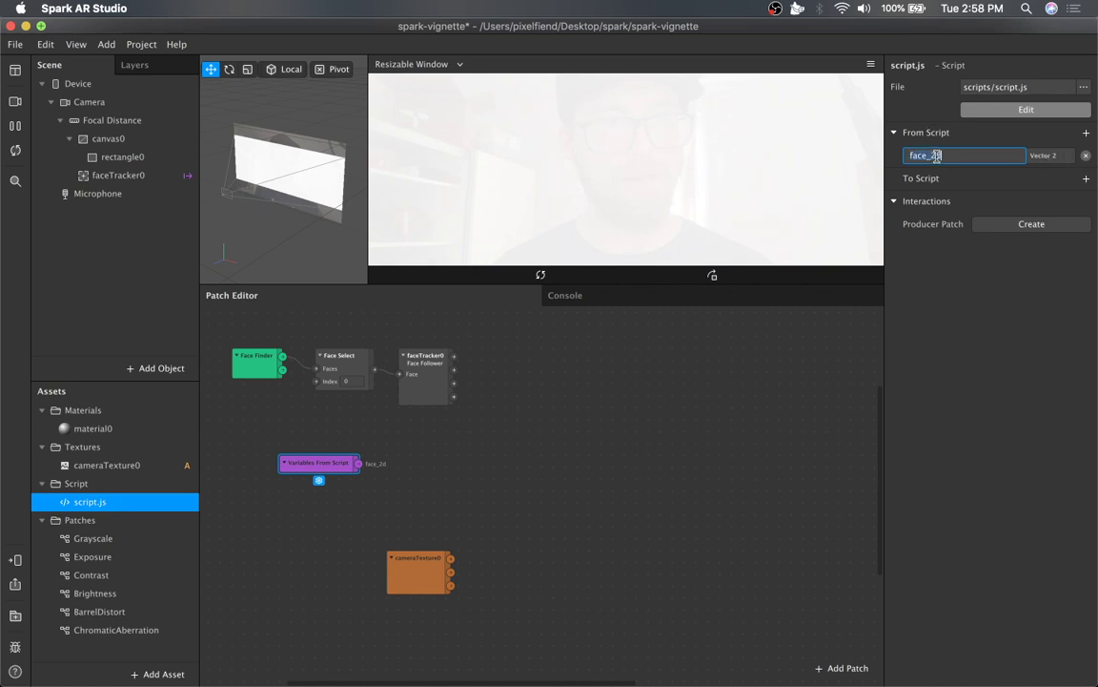
click(1044, 154)
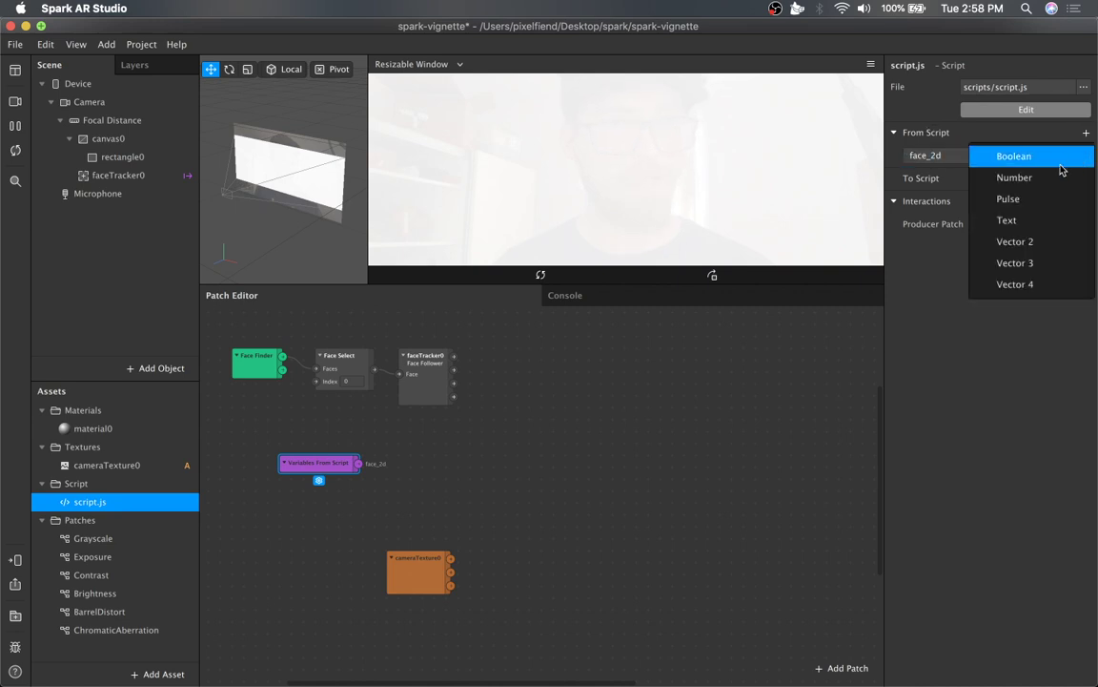
click(825, 127)
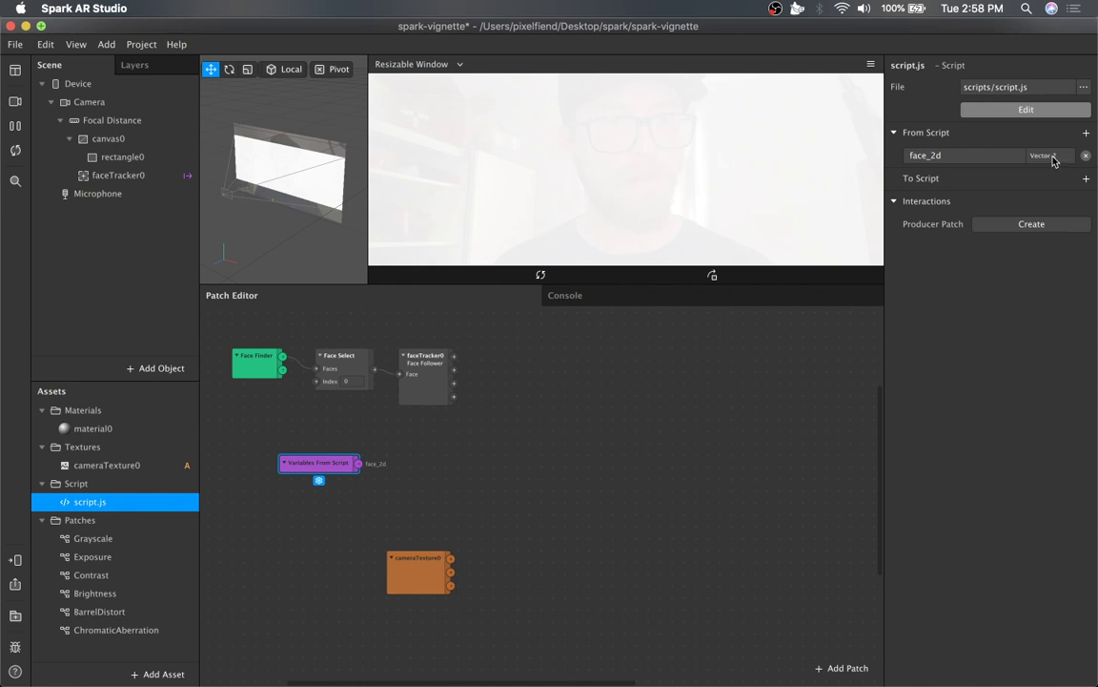
click(1085, 136)
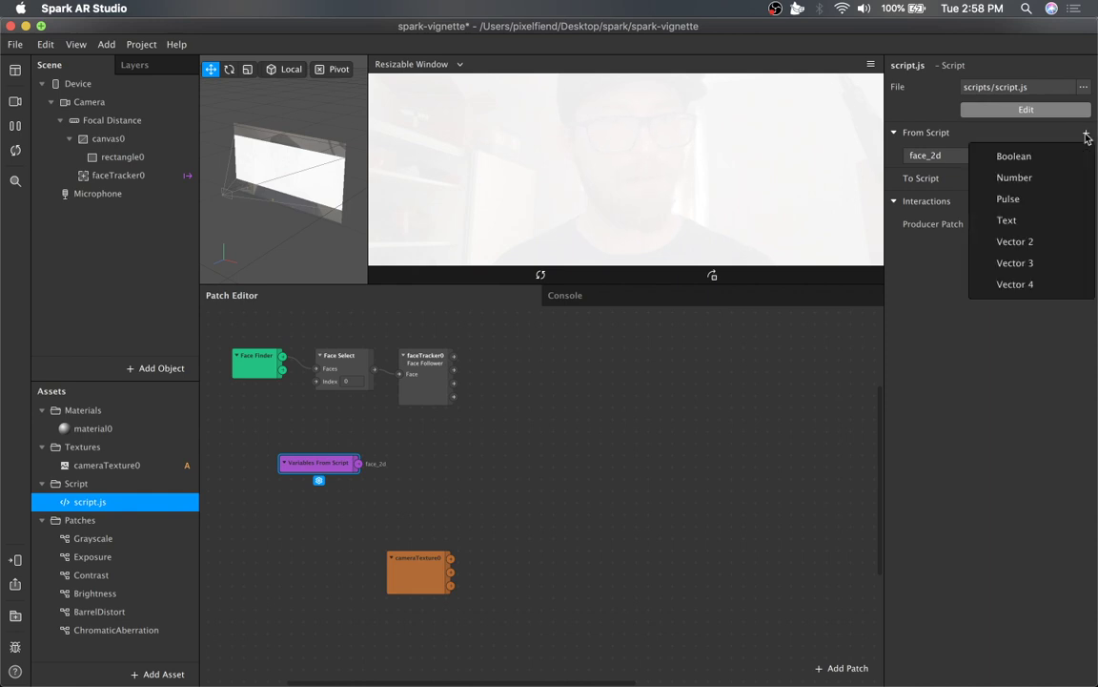
click(935, 159)
click(934, 156)
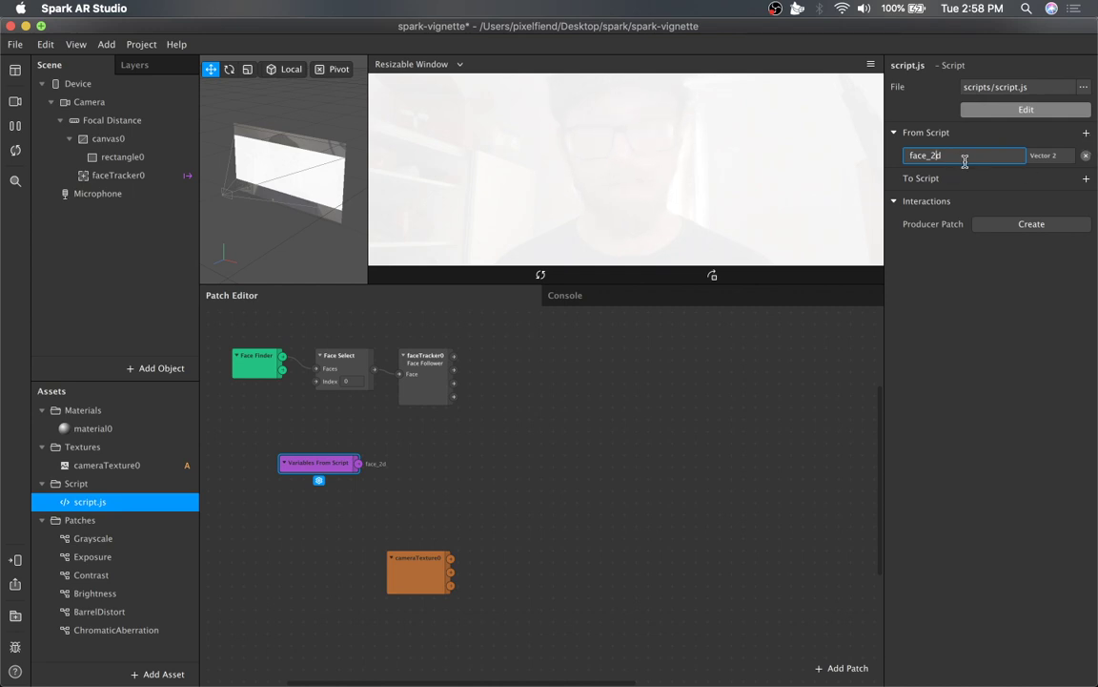
click(1086, 135)
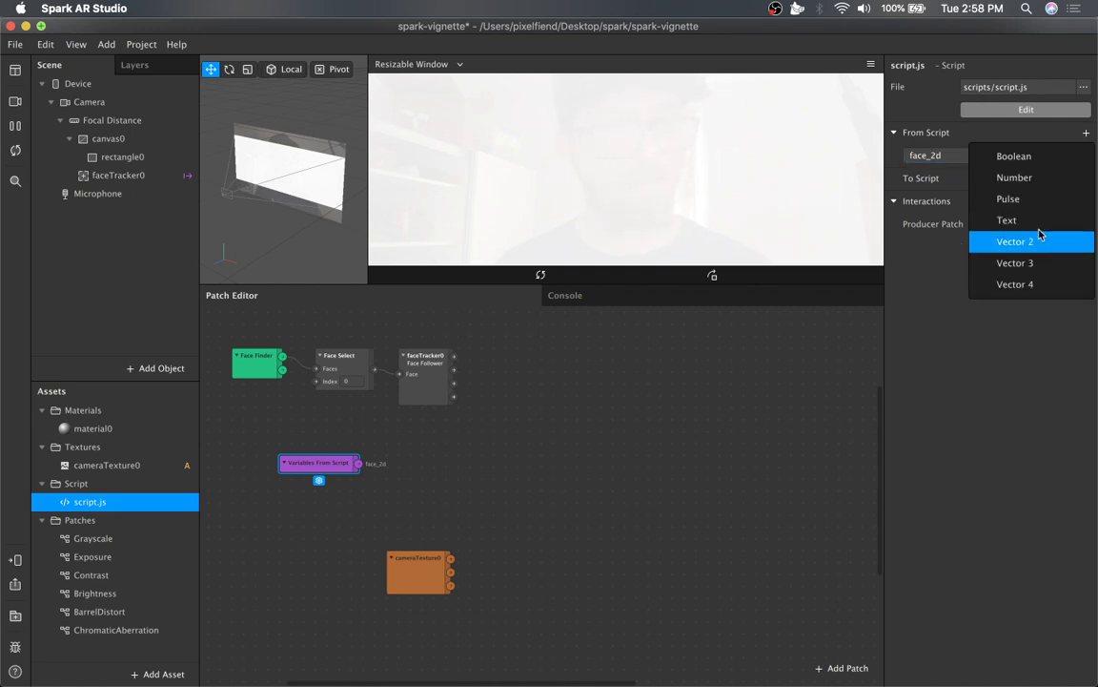
click(1014, 241)
double_click(939, 156)
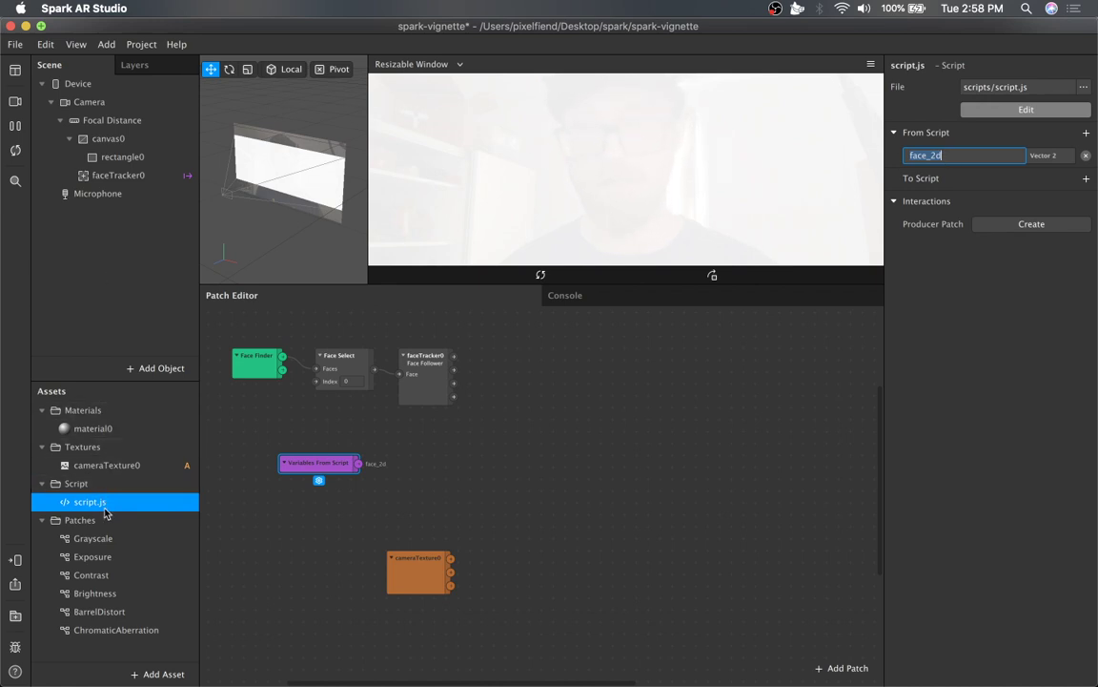
Reopen script.js to highlight face_2d in the setPointValue call, then close the code editor.
double_click(89, 502)
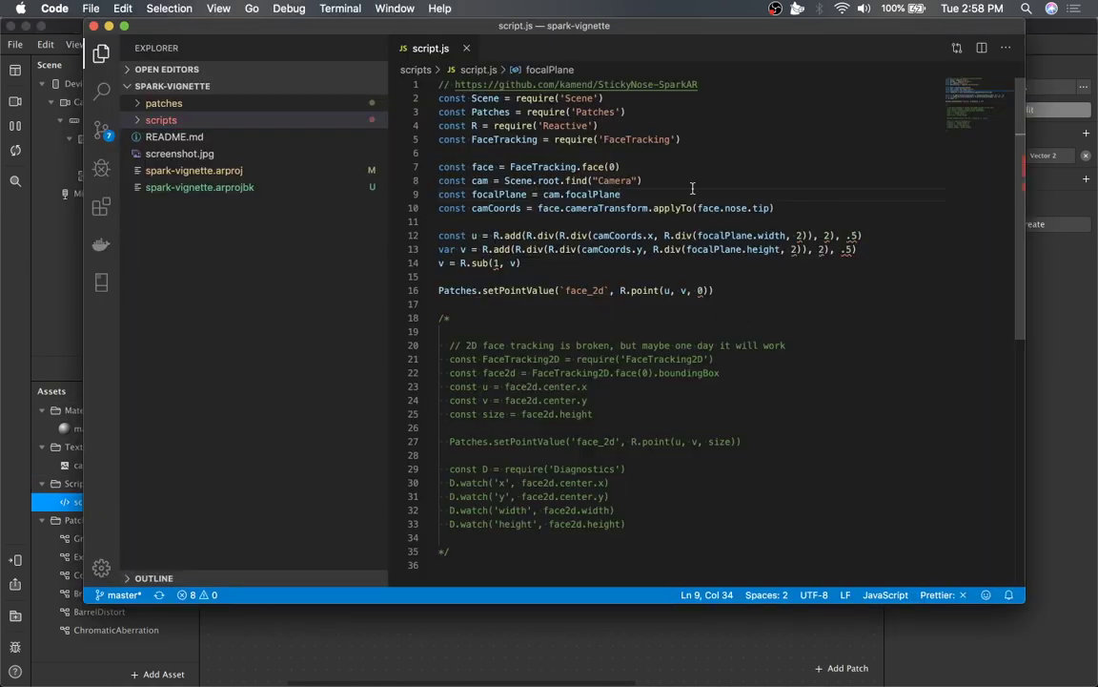
double_click(586, 290)
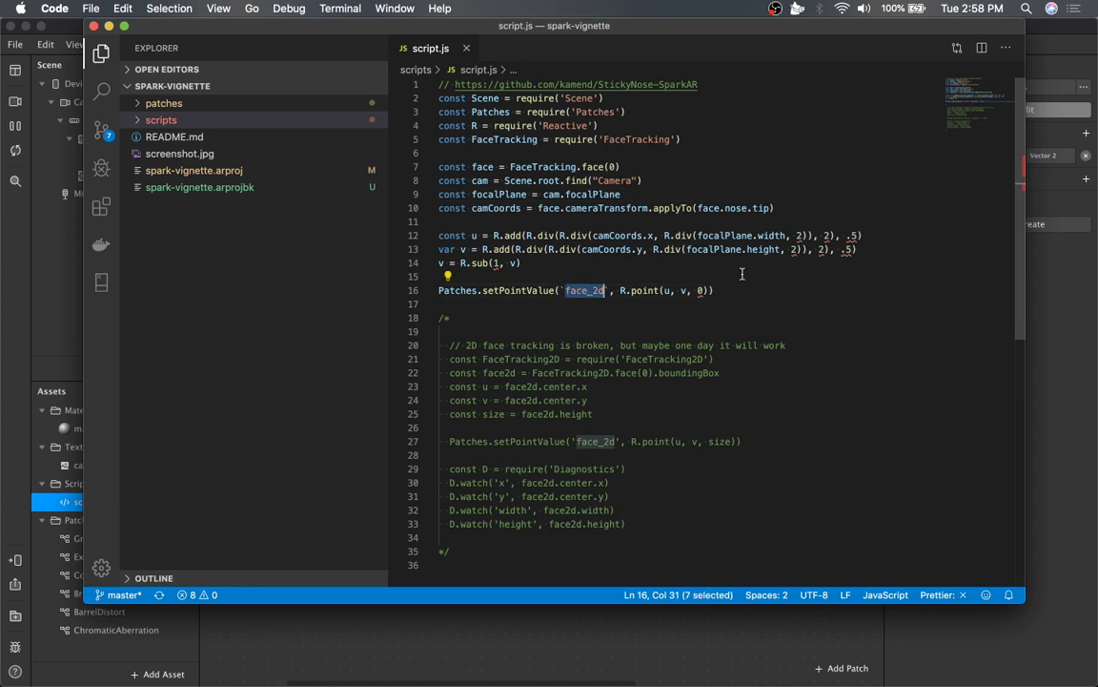
click(734, 290)
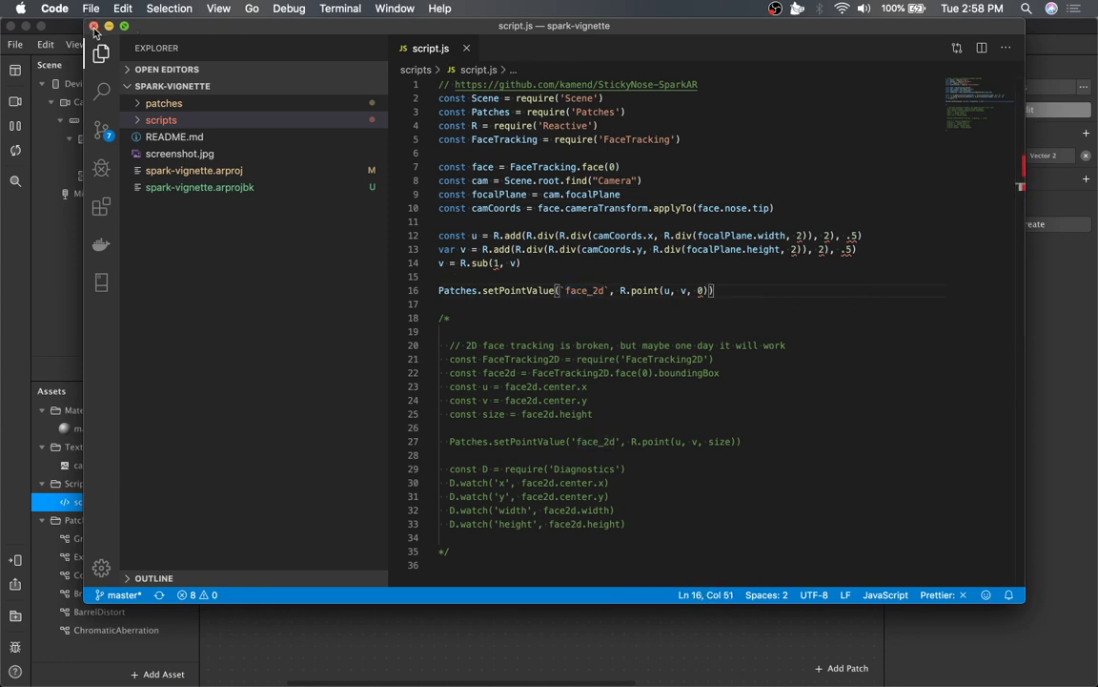
click(93, 26)
scroll(591, 401, left, 3)
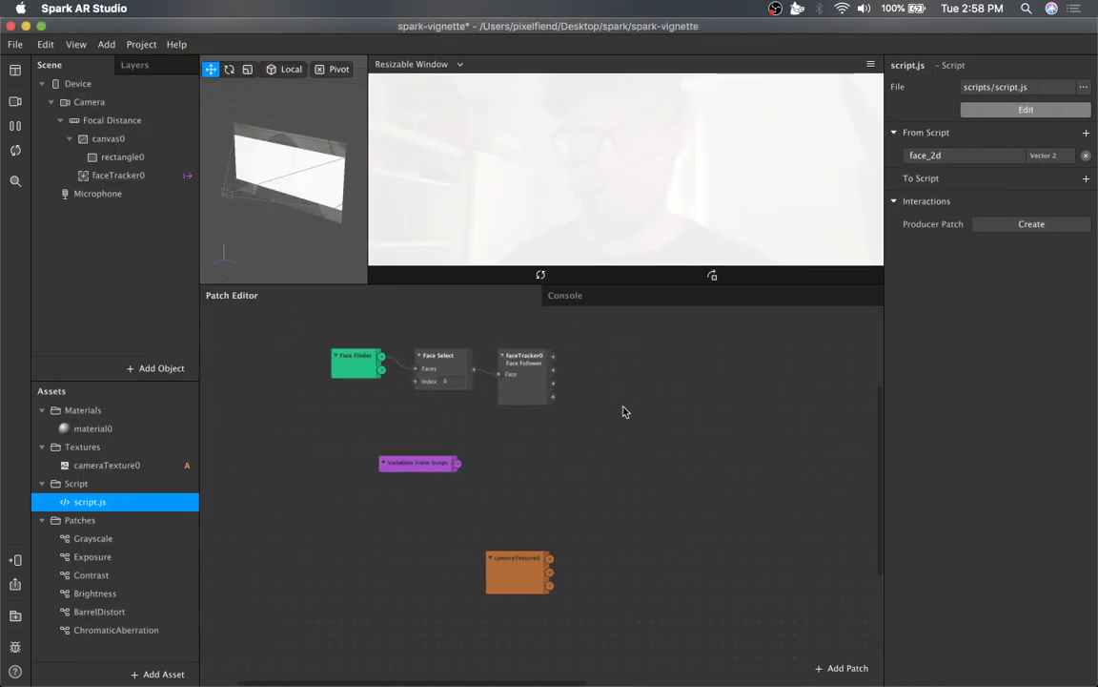
Move the cameraTexture0 patch next to the Variables From Script patch in the patch graph.
click(389, 463)
drag(532, 562, 570, 470)
scroll(598, 473, right, 3)
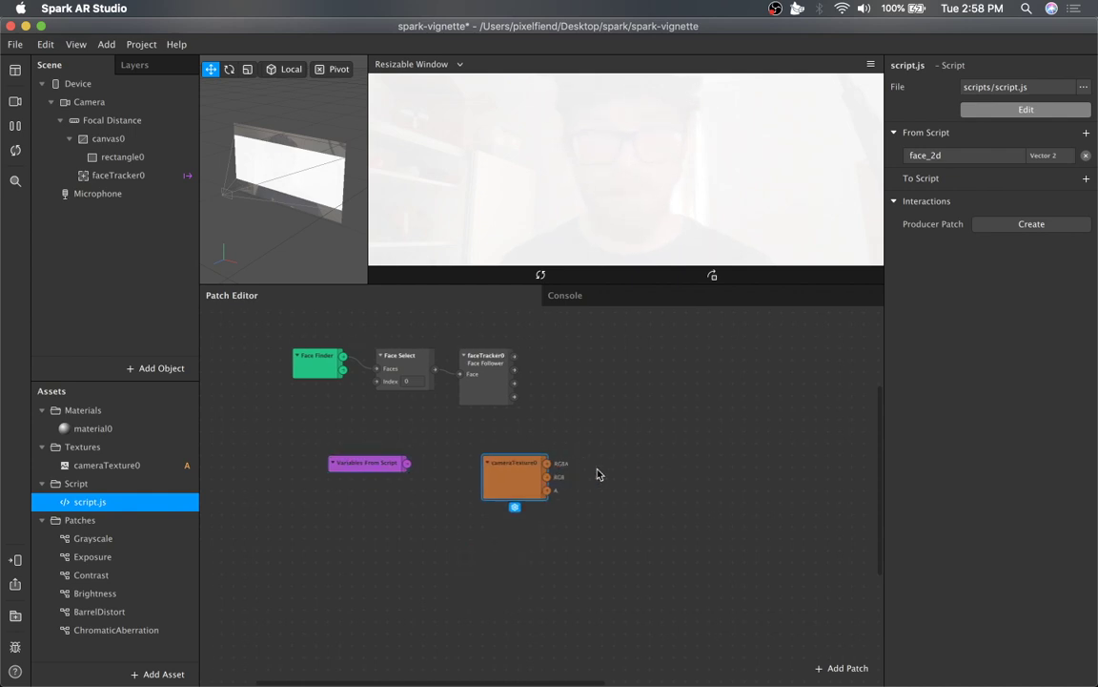
Create a patch for the rectangle's material0 diffuse texture and place it on the right of the graph.
click(127, 158)
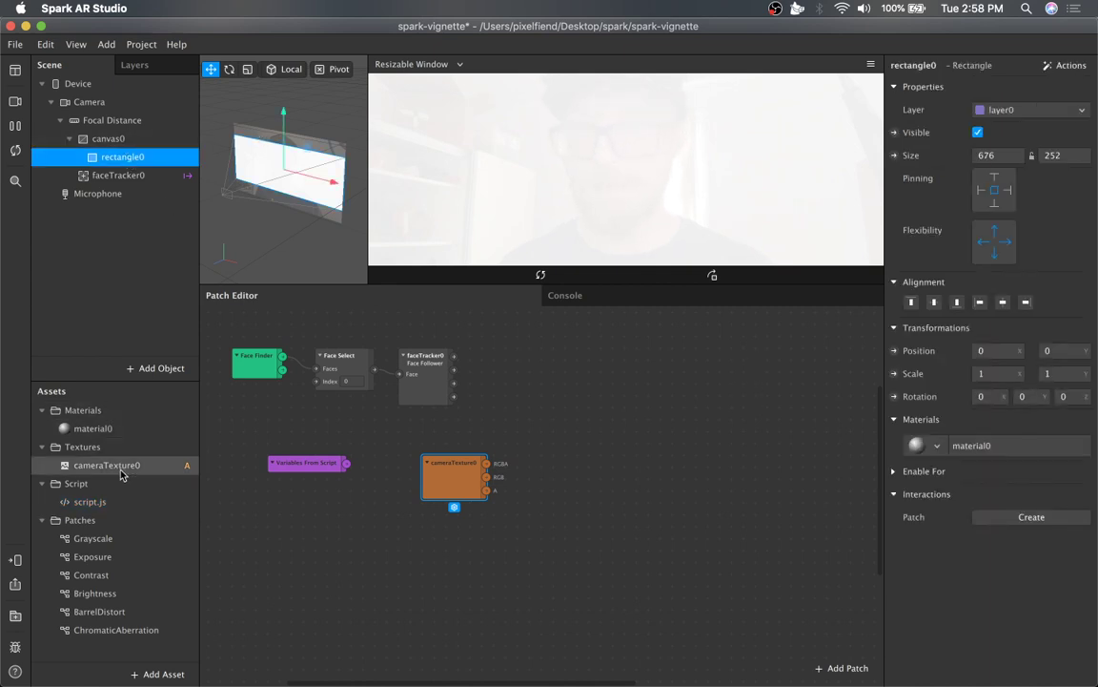
click(1023, 446)
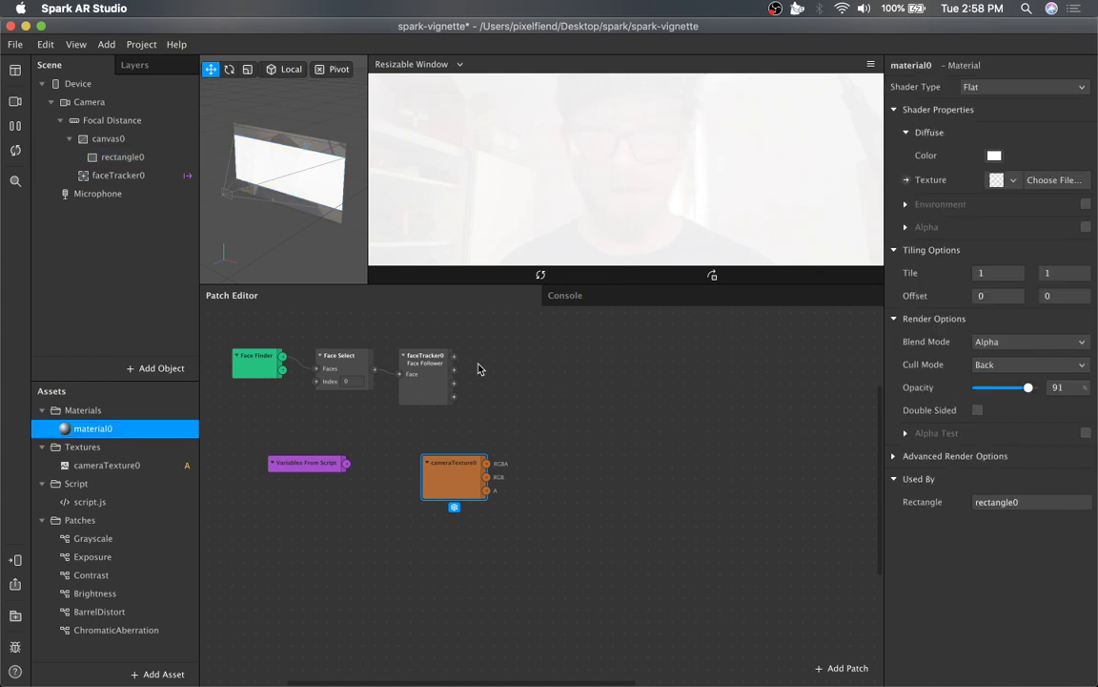
click(907, 180)
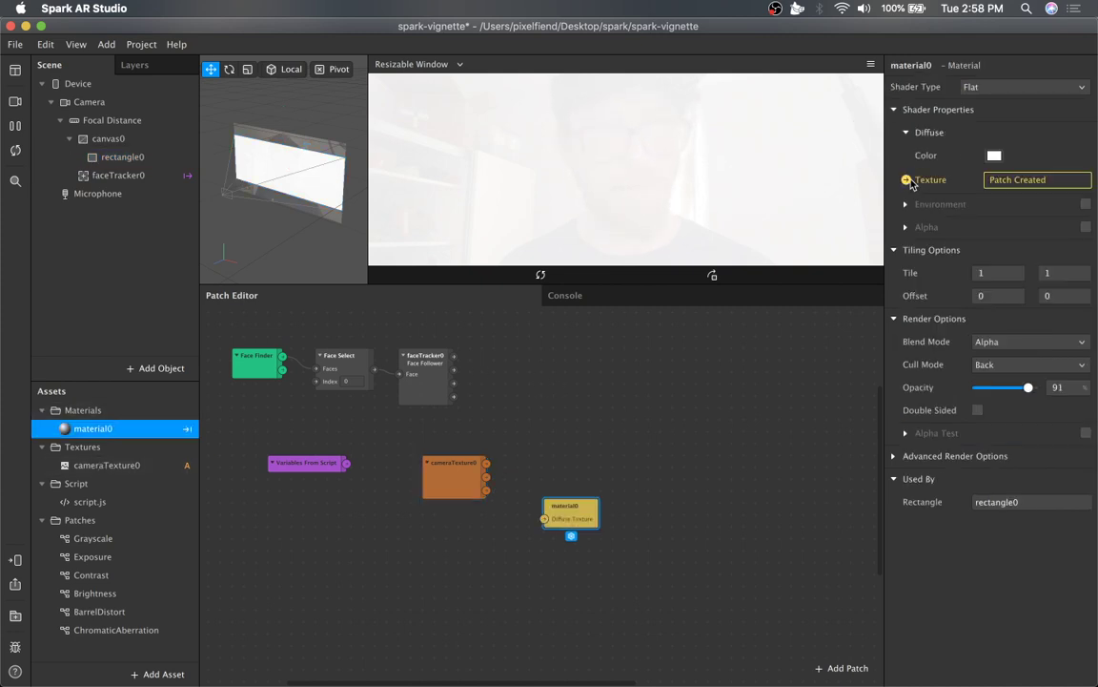
drag(583, 506, 772, 415)
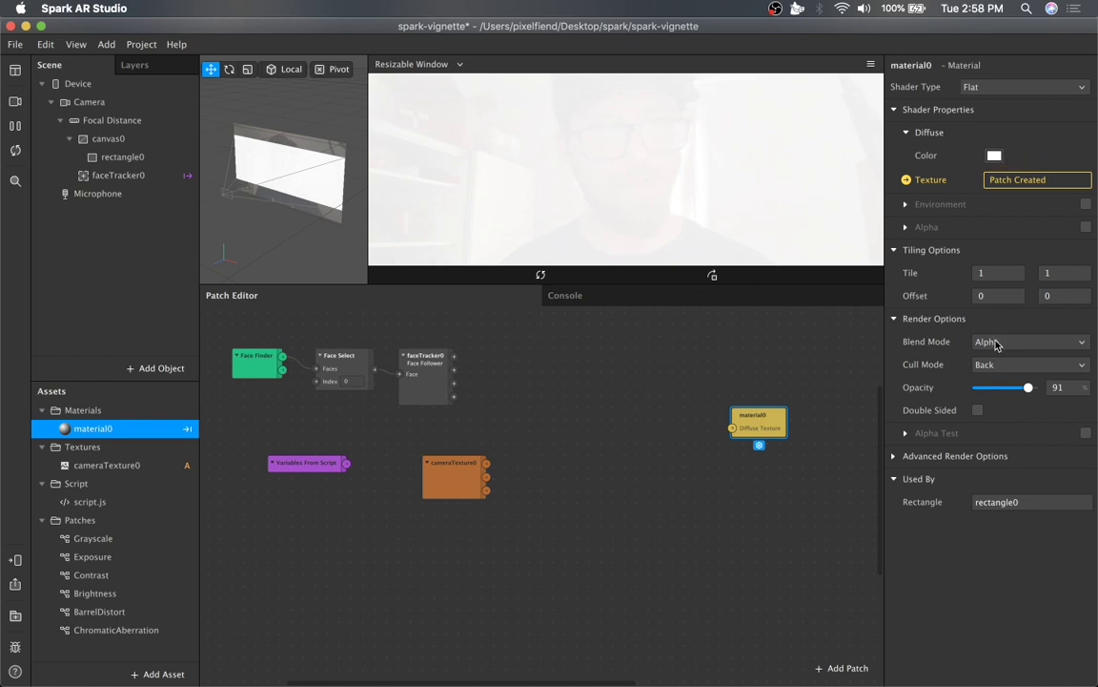
drag(1028, 387, 1028, 391)
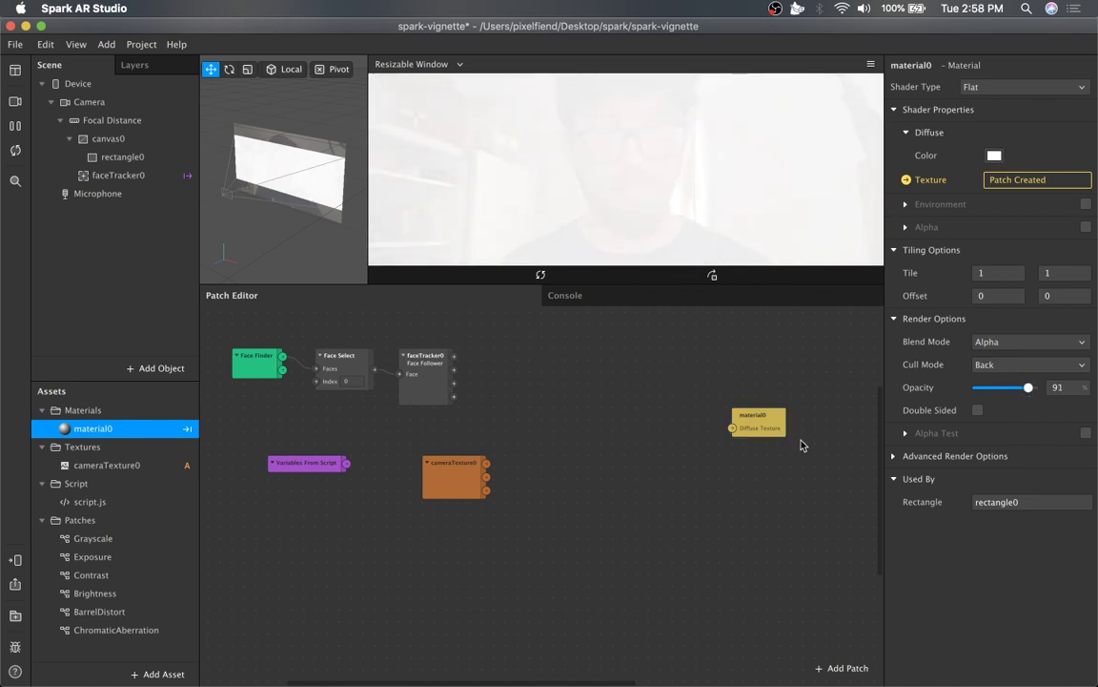
drag(732, 428, 756, 431)
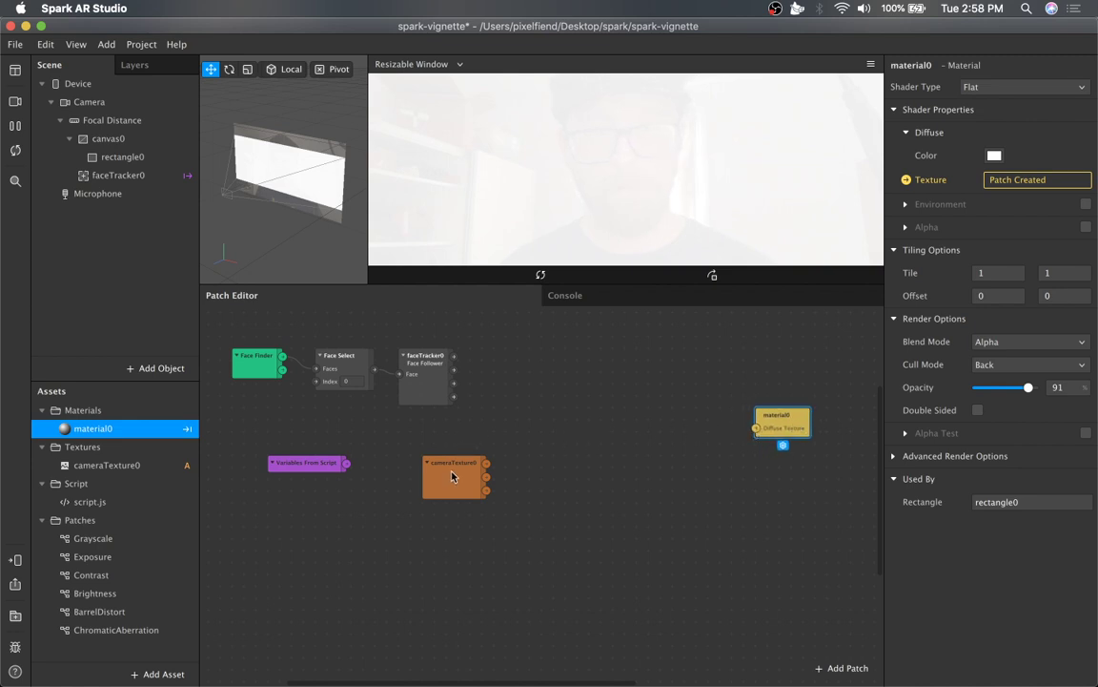
Insert an SDF Circle patch into the graph below the cameraTexture0 patch.
mouse_move(454, 471)
mouse_down()
mouse_move(381, 518)
mouse_move(454, 480)
mouse_up()
double_click(515, 544)
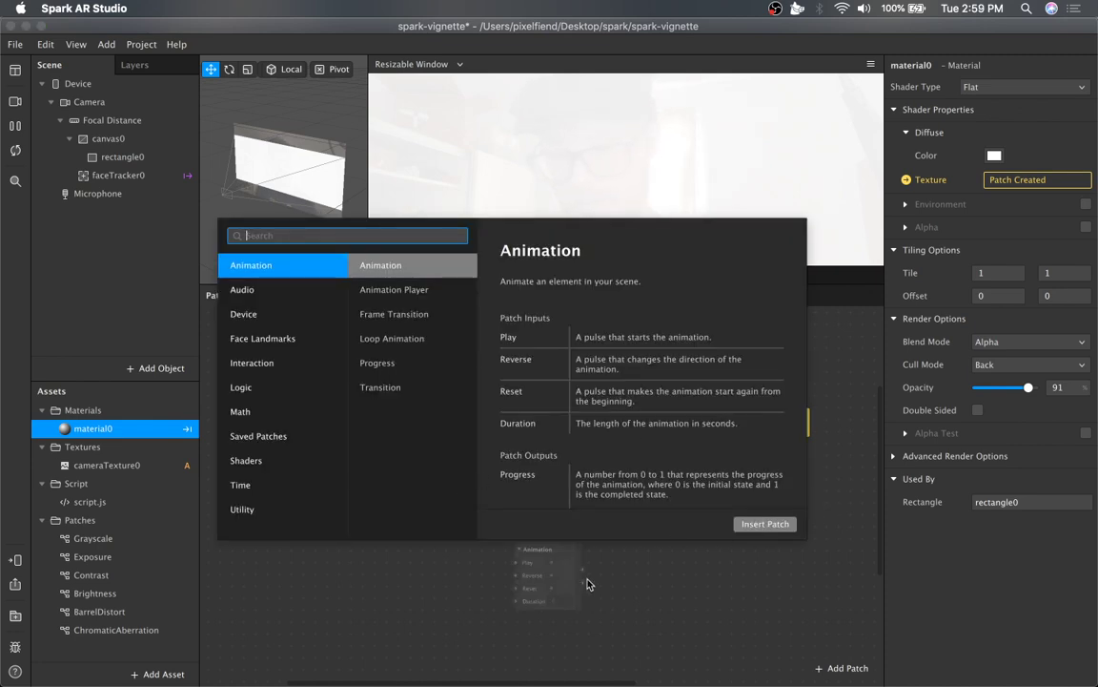
text(sdf cir)
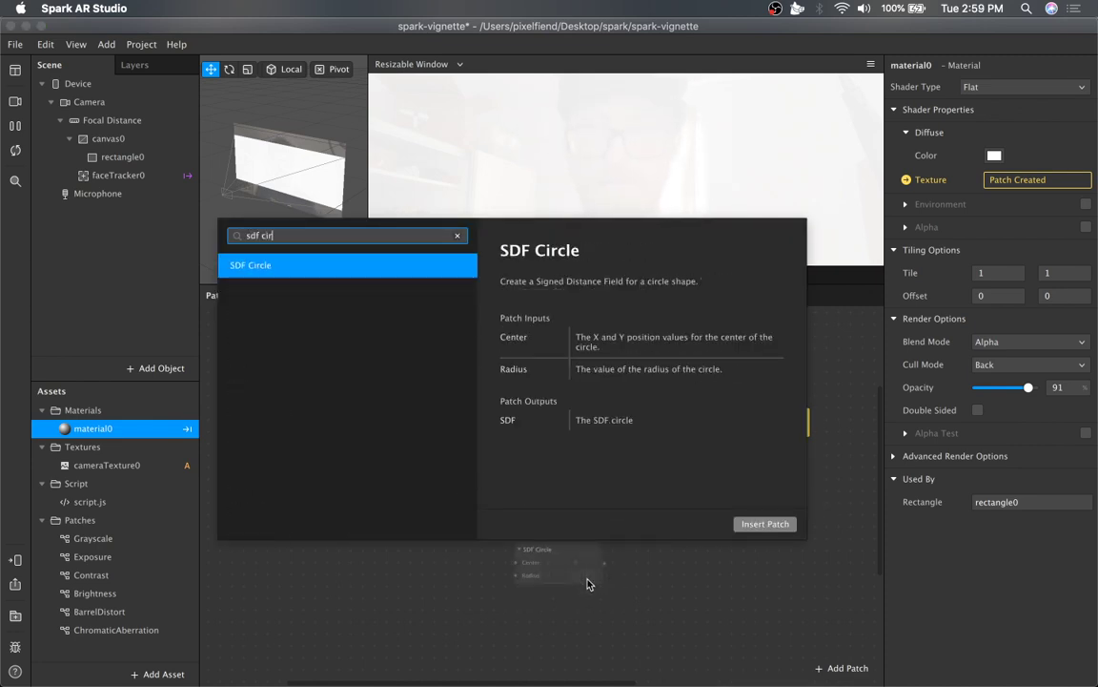
key(Return)
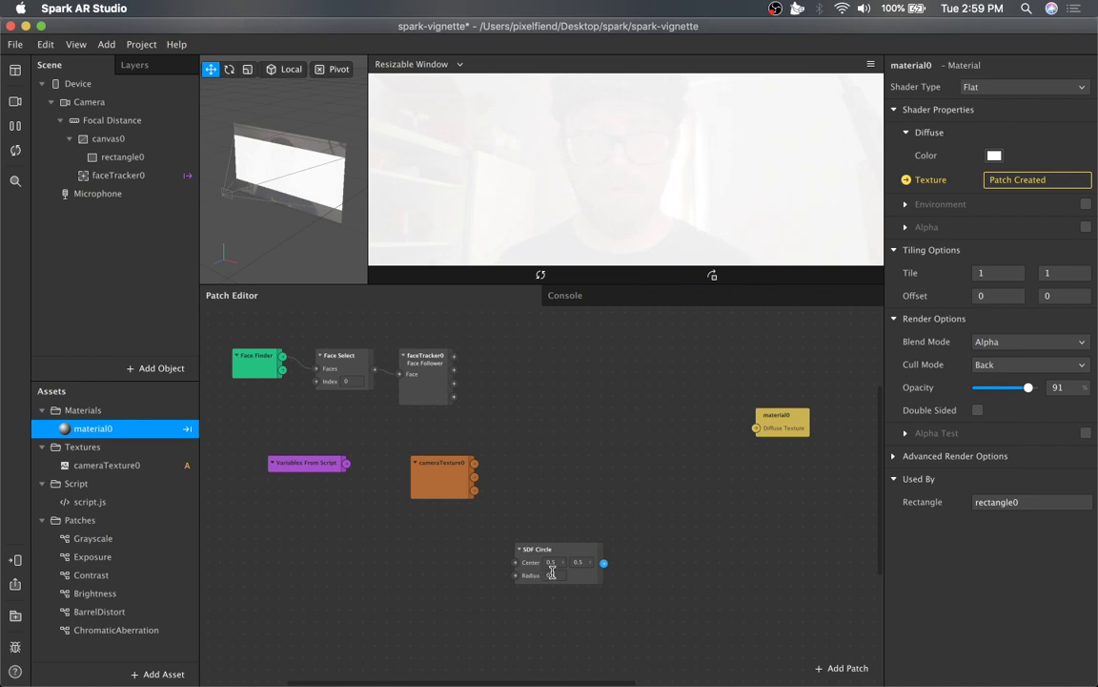
click(575, 588)
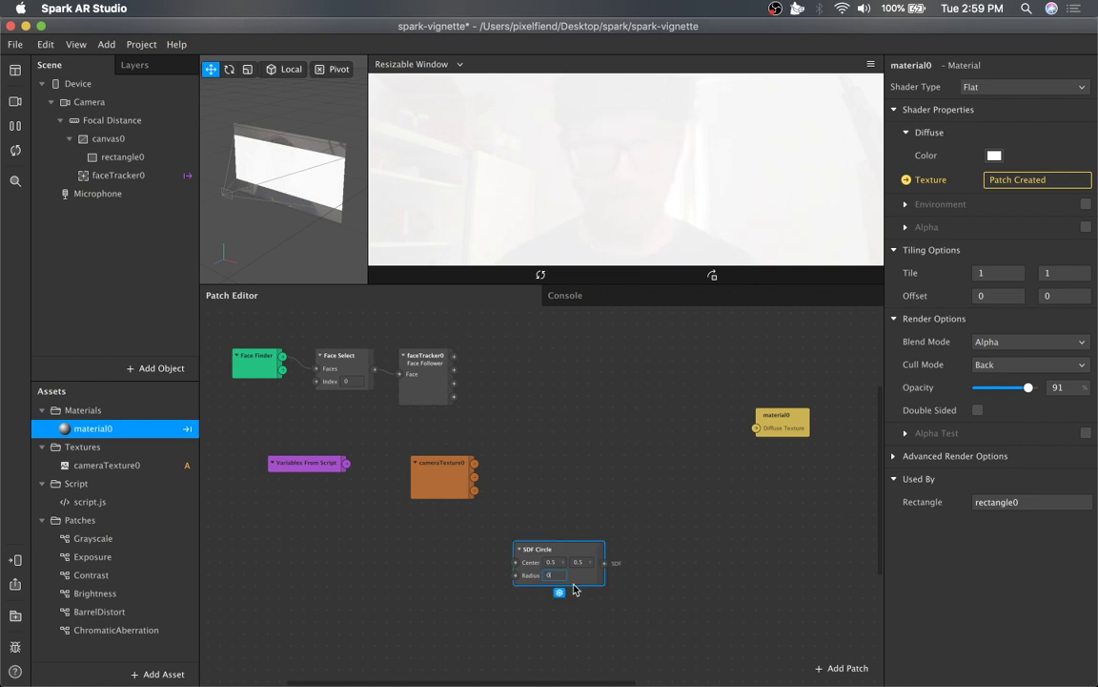
Add a Mix patch fed by the SDF Circle output and position it beside the circle.
drag(579, 544, 650, 499)
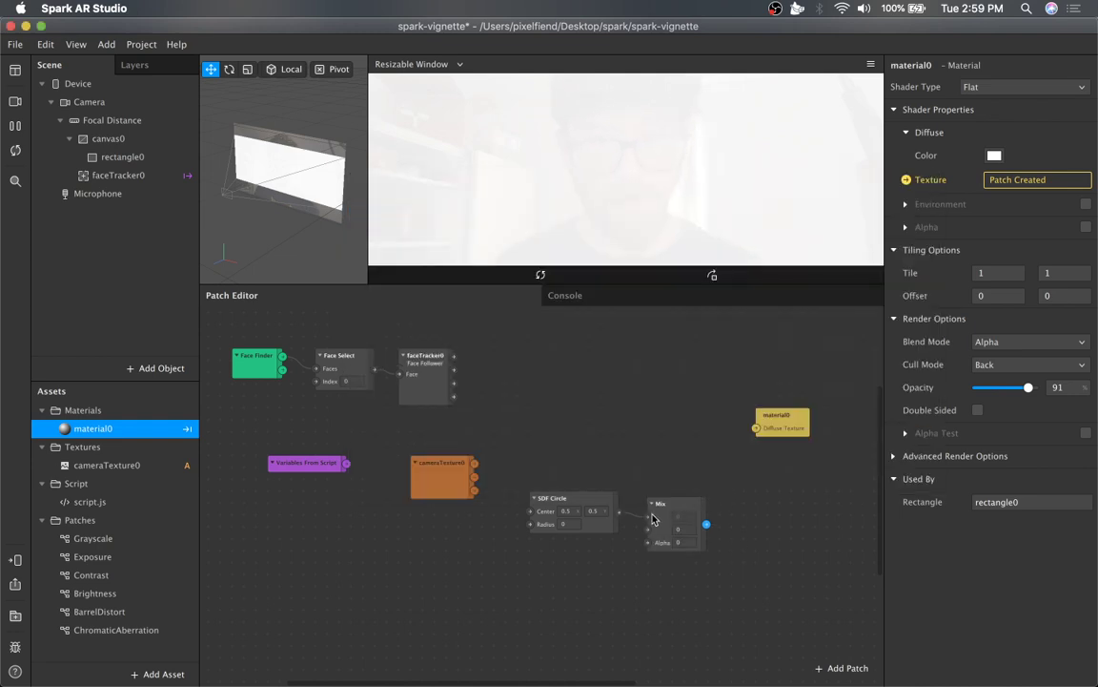
mouse_move(673, 510)
mouse_down()
mouse_move(697, 492)
mouse_move(672, 540)
mouse_move(675, 524)
mouse_up()
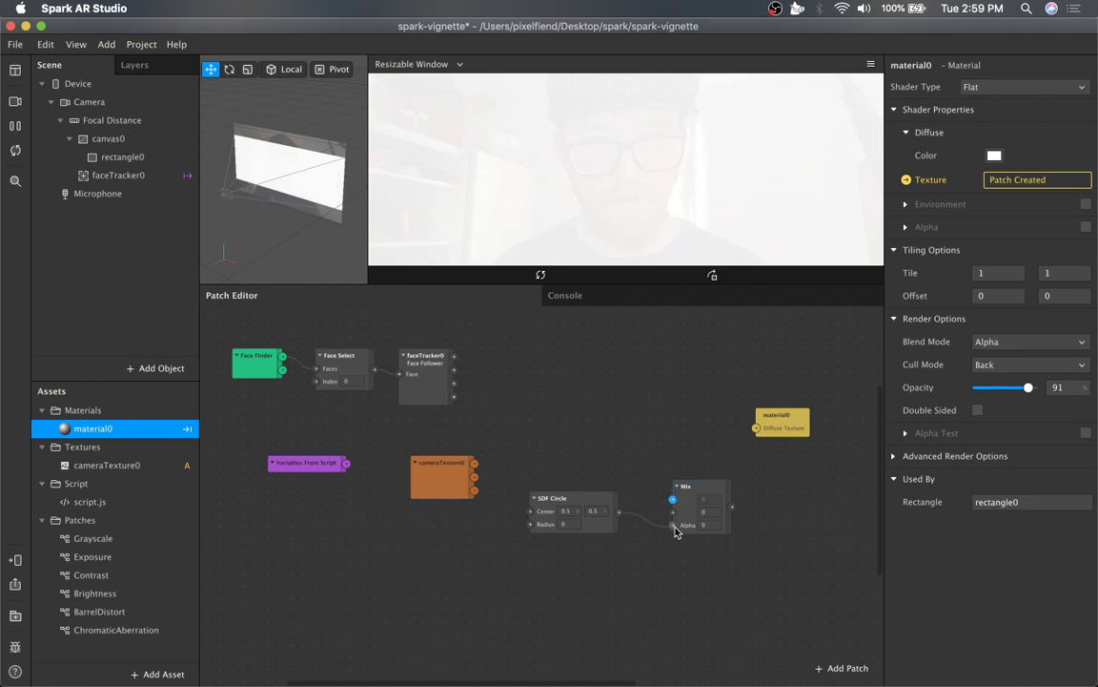
click(715, 510)
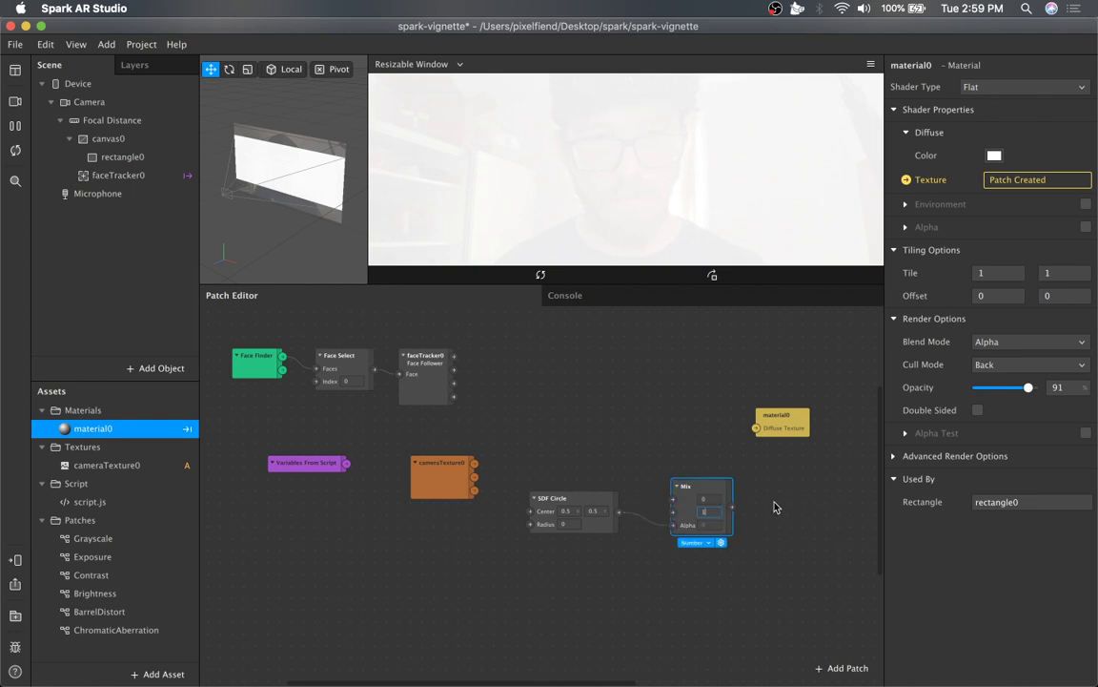
drag(696, 488, 734, 507)
click(823, 513)
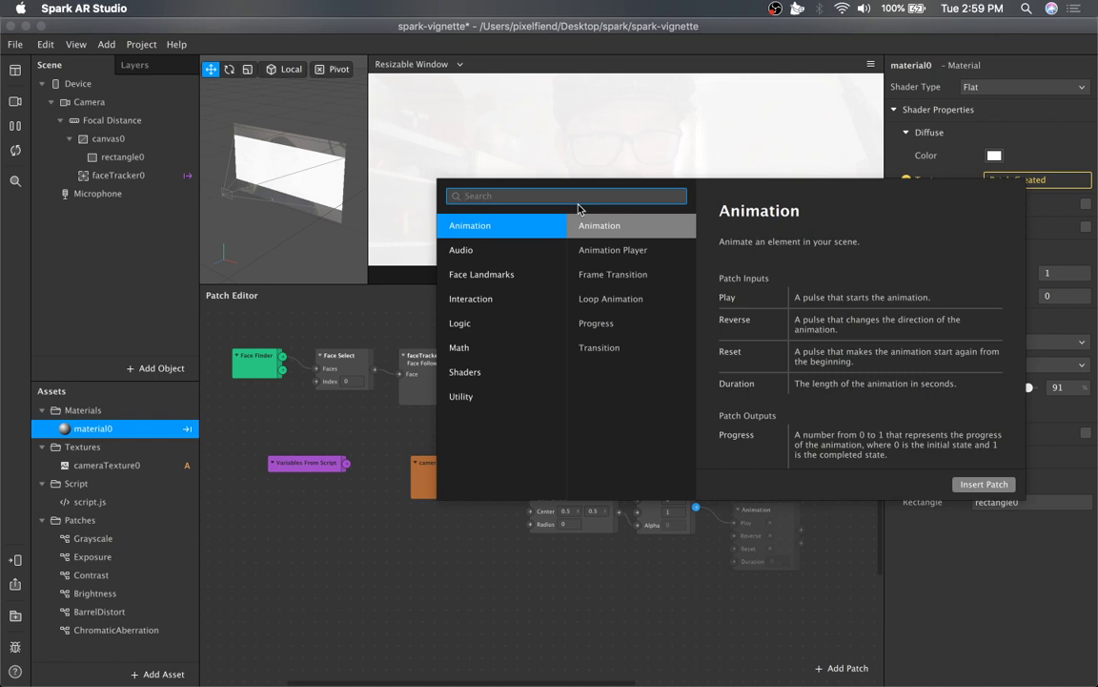
key(Escape)
drag(665, 498, 735, 490)
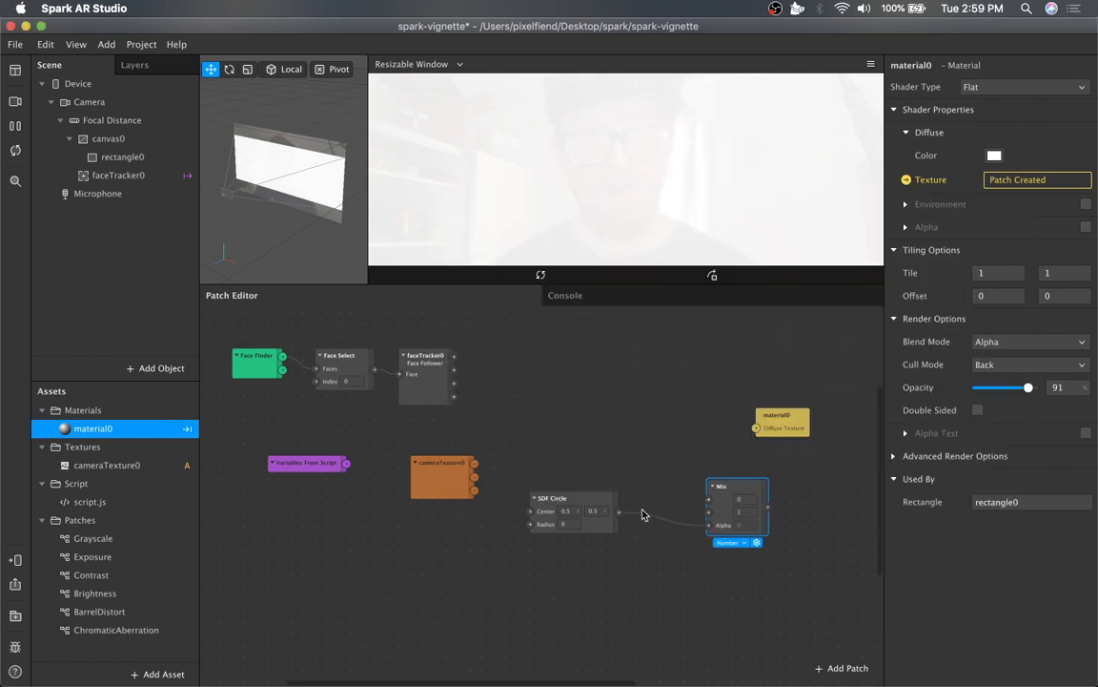
Insert a Smooth Step patch between SDF Circle and Mix, and connect Mix's output to material0's Diffuse Texture.
drag(619, 512, 720, 527)
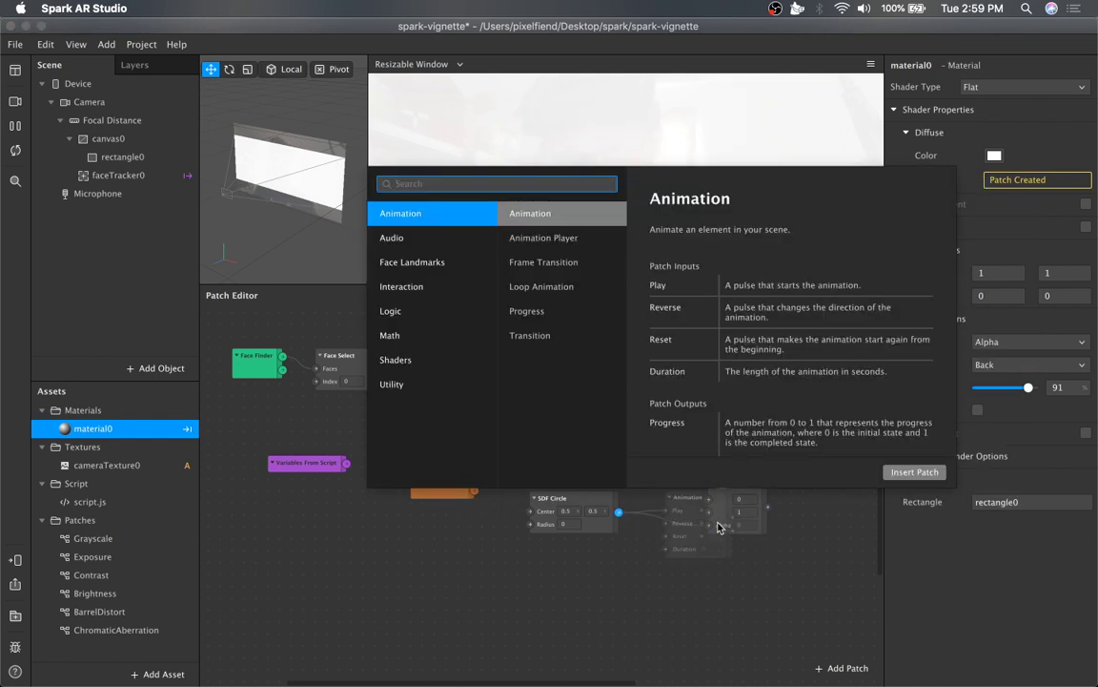
text(smooth)
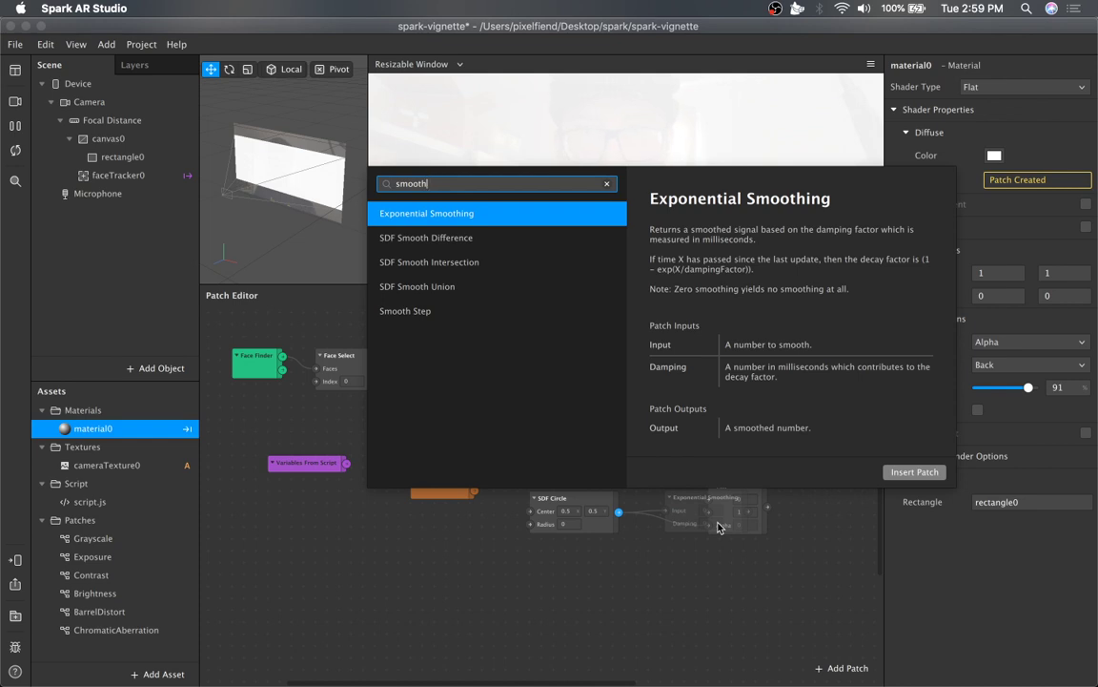
key(Down)
key(Down)
key(Down)
key(Down)
key(Return)
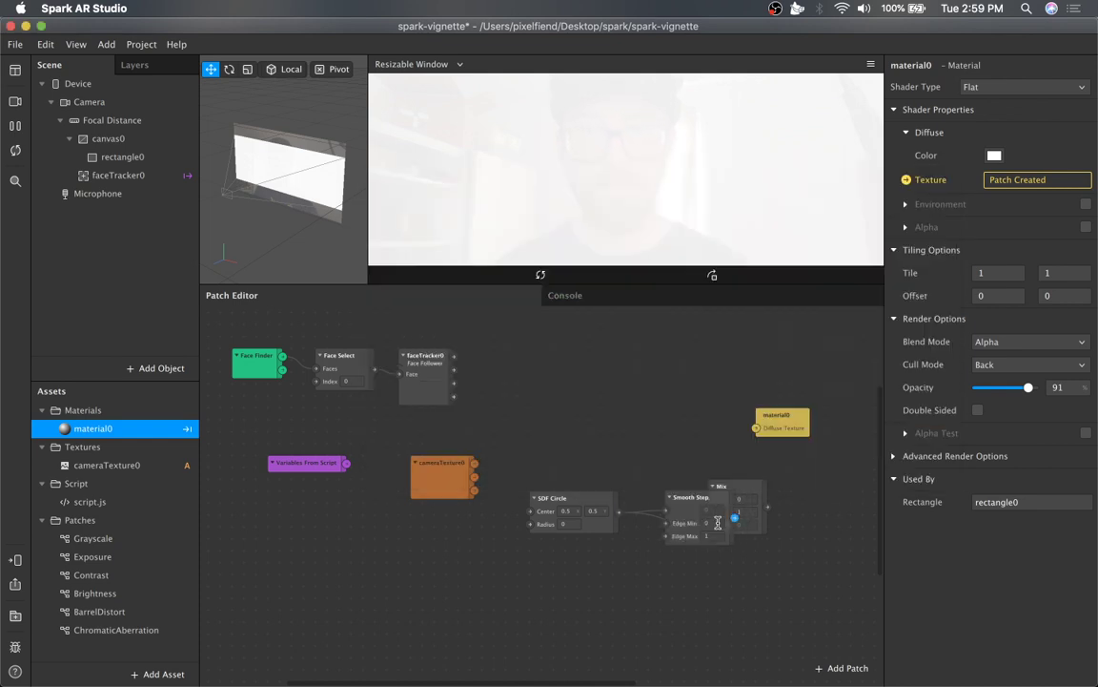
mouse_move(724, 515)
mouse_down()
mouse_move(684, 516)
mouse_move(710, 520)
mouse_move(714, 533)
mouse_up()
drag(768, 507, 757, 429)
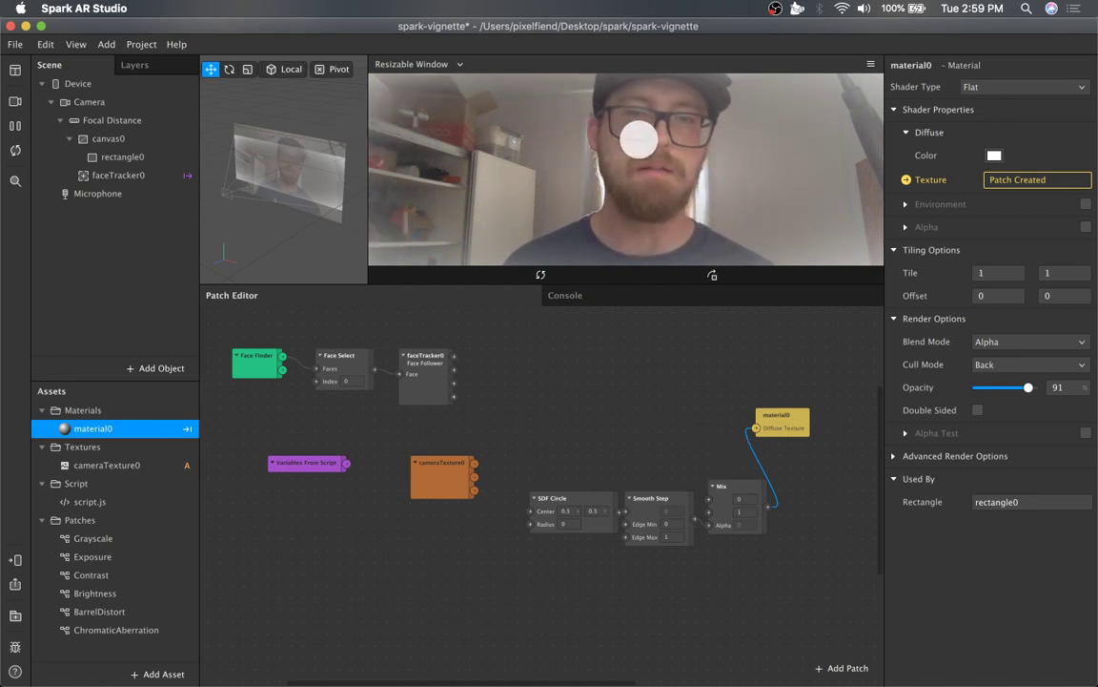
Set the Smooth Step patch's Edge Max to 0.5.
click(676, 539)
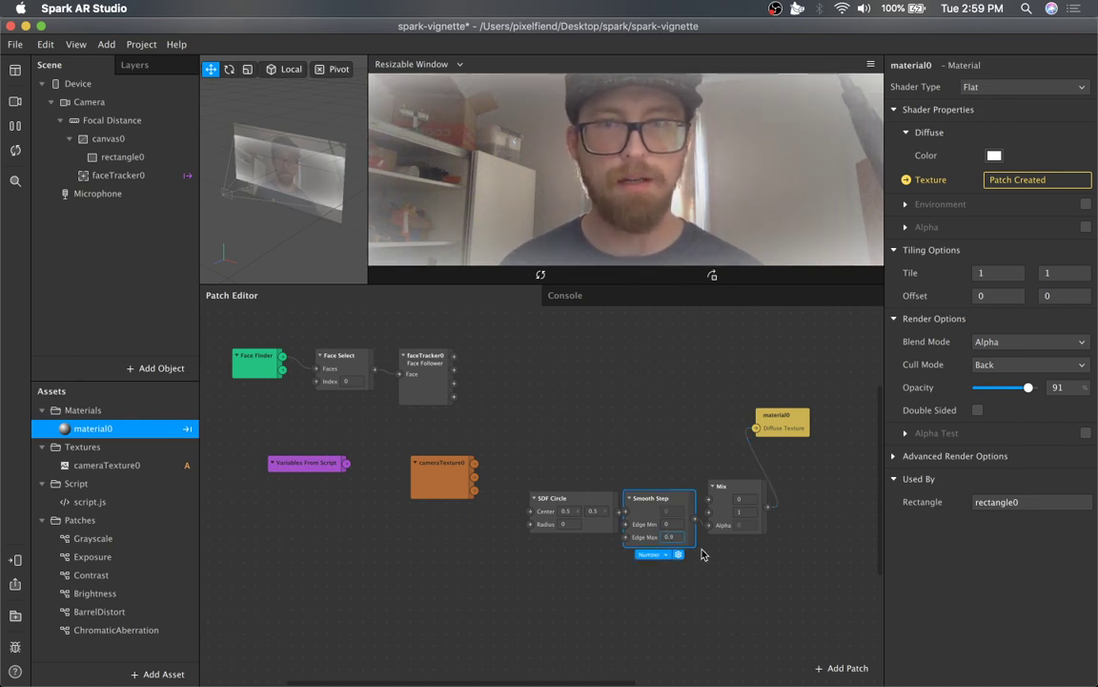
text(1)
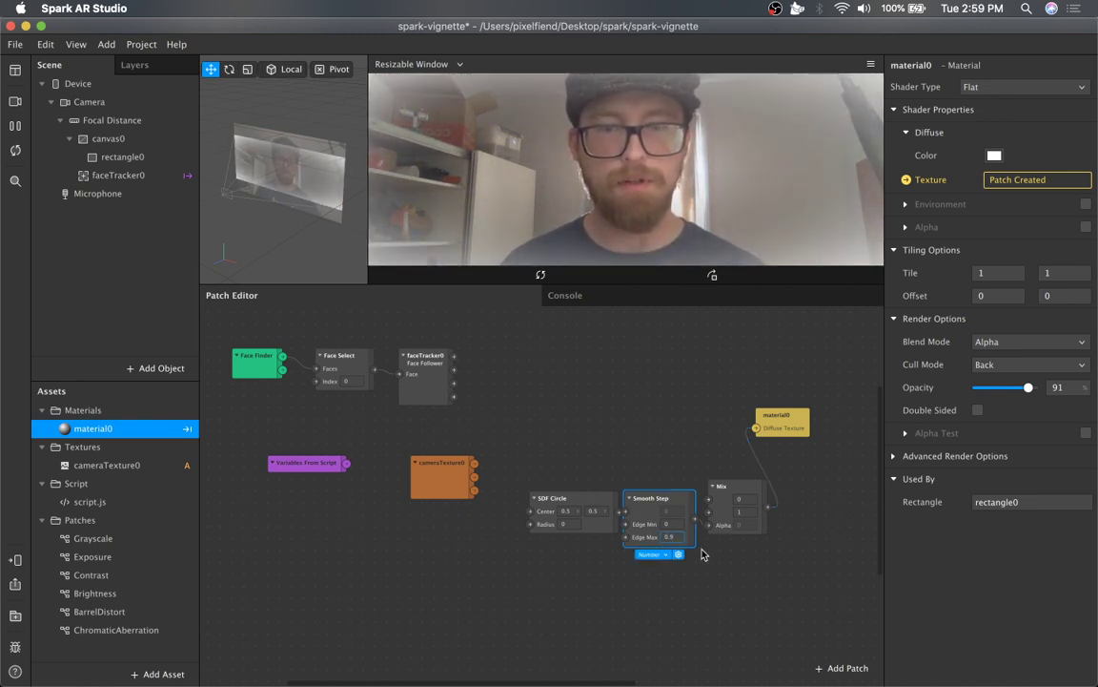
text(.9)
key(Down)
key(Down)
key(Down)
key(Down)
key(Down)
key(Down)
key(Down)
key(Down)
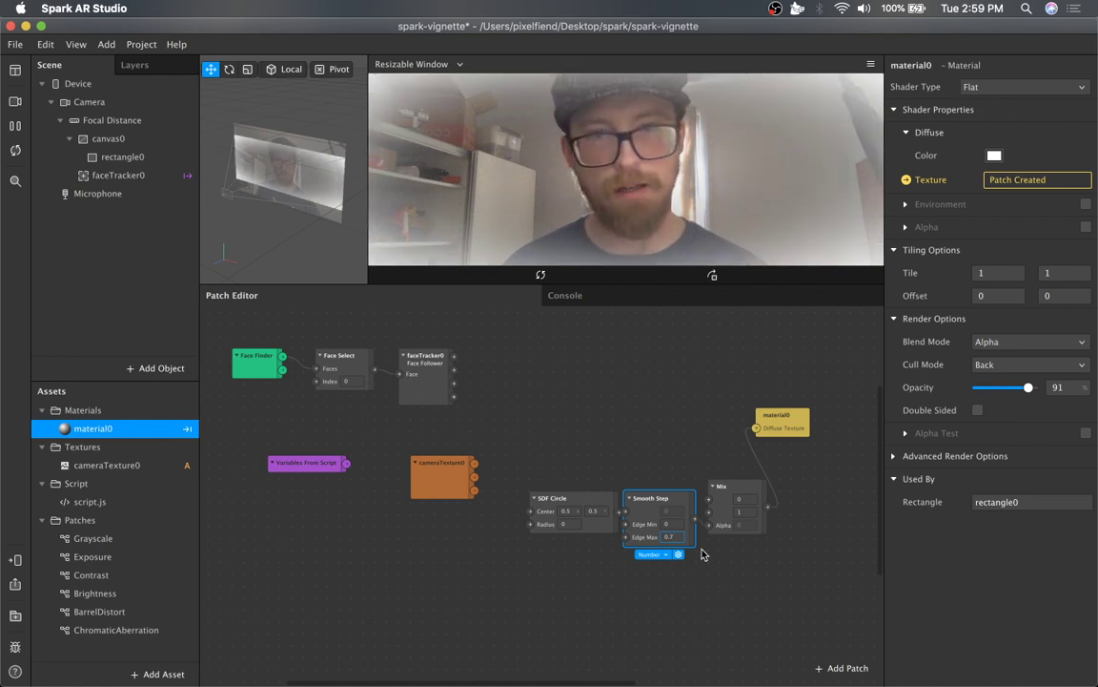
key(Up)
key(Up)
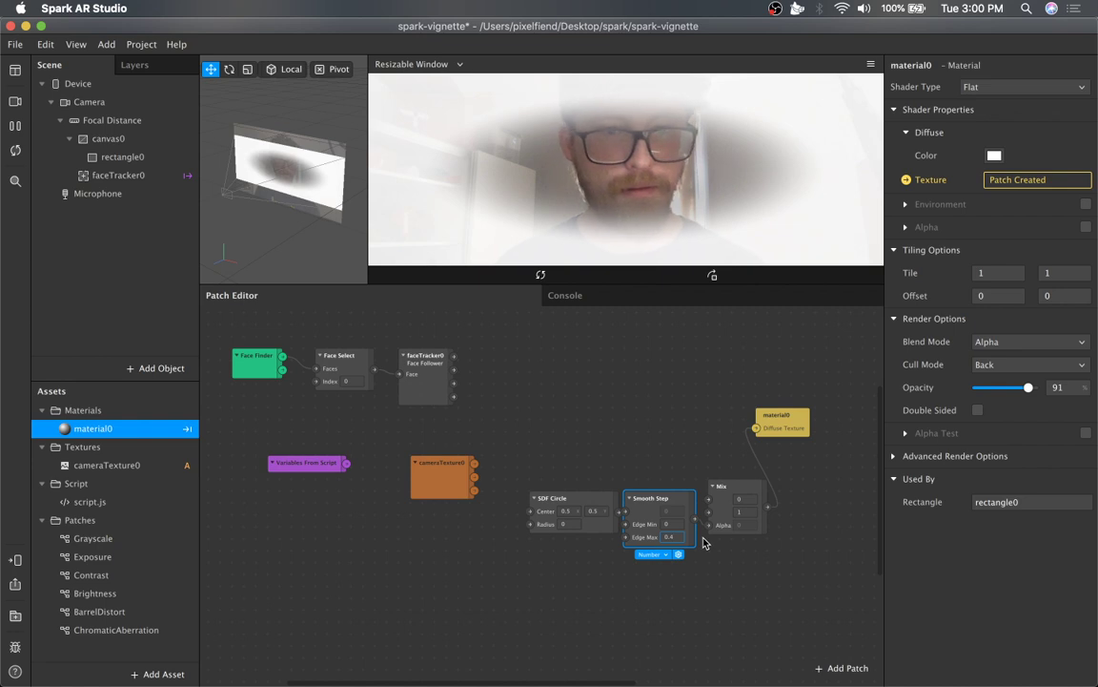
key(Up)
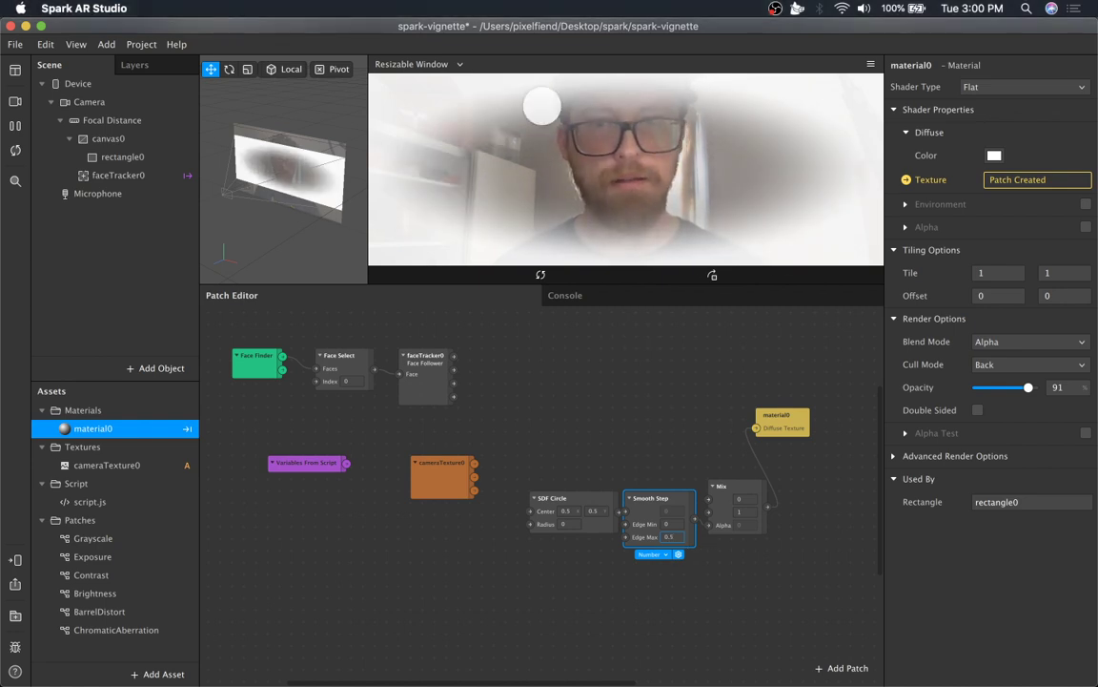
Set the Mix patch's second input to 0 and then back to 1.
click(668, 403)
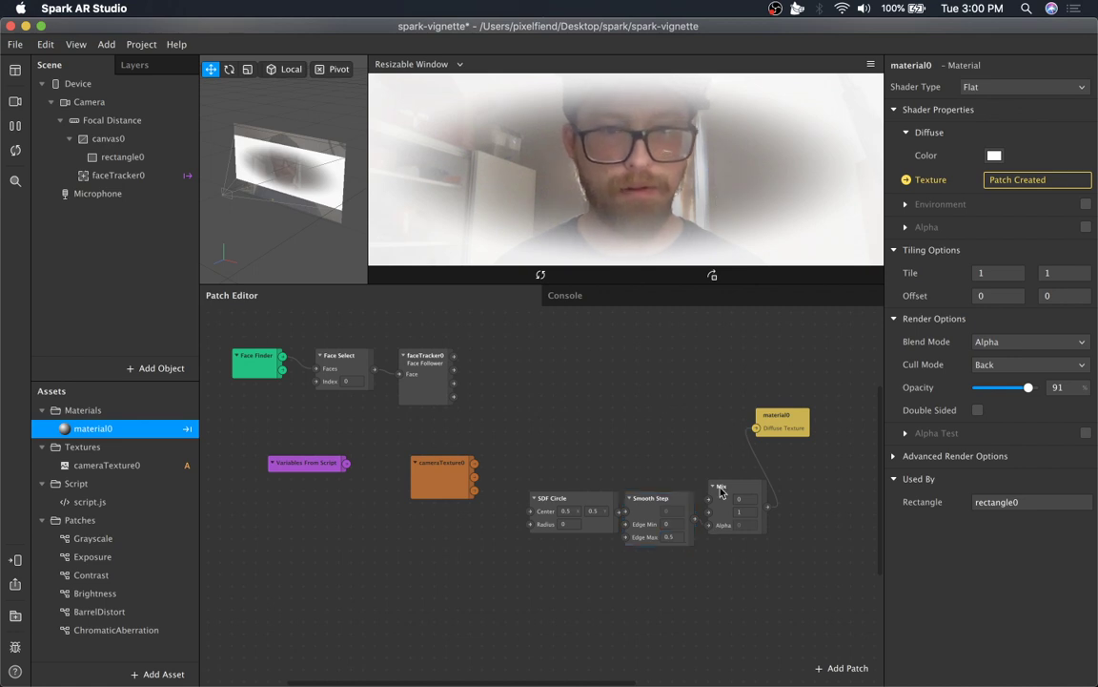
click(746, 511)
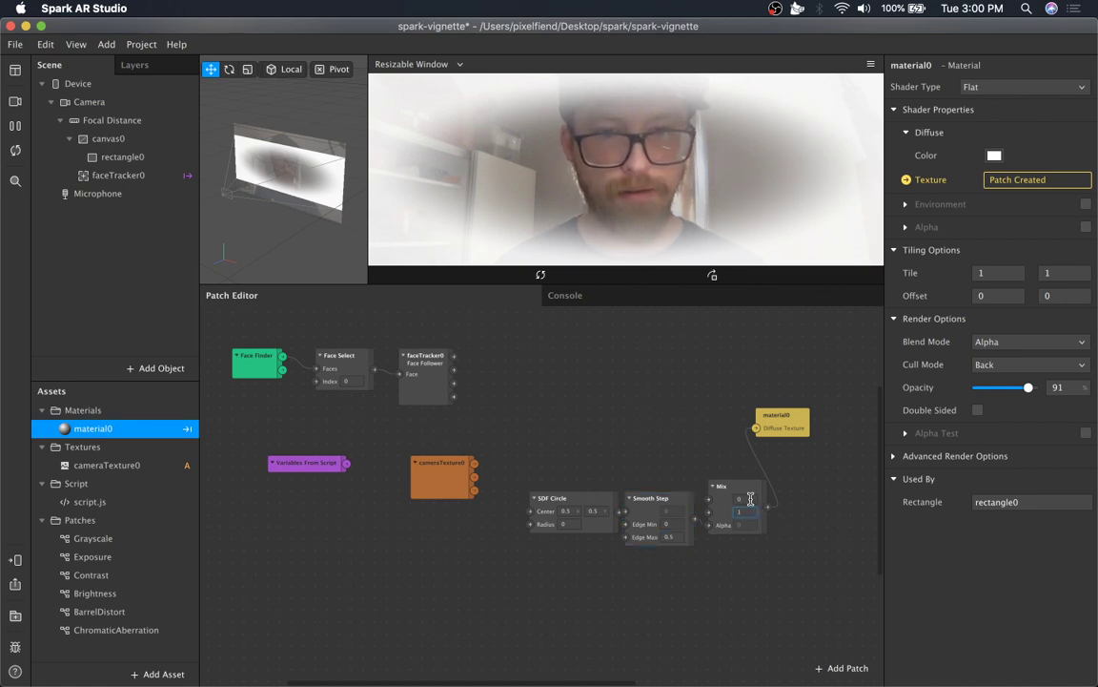
click(750, 498)
click(747, 511)
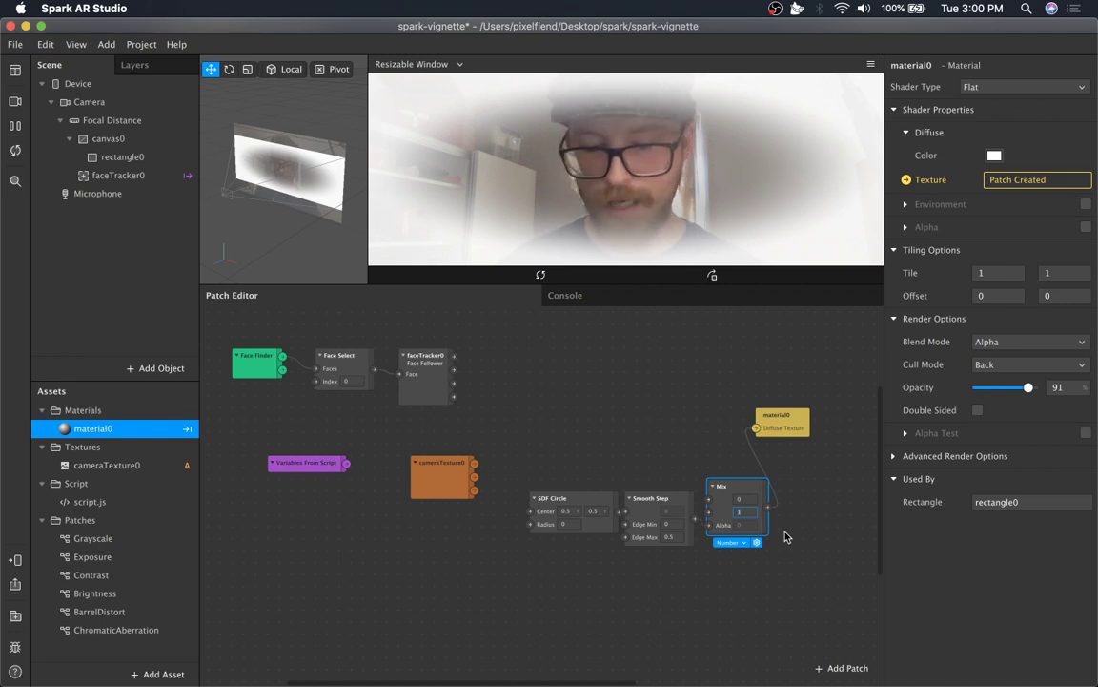
text(0)
key(Return)
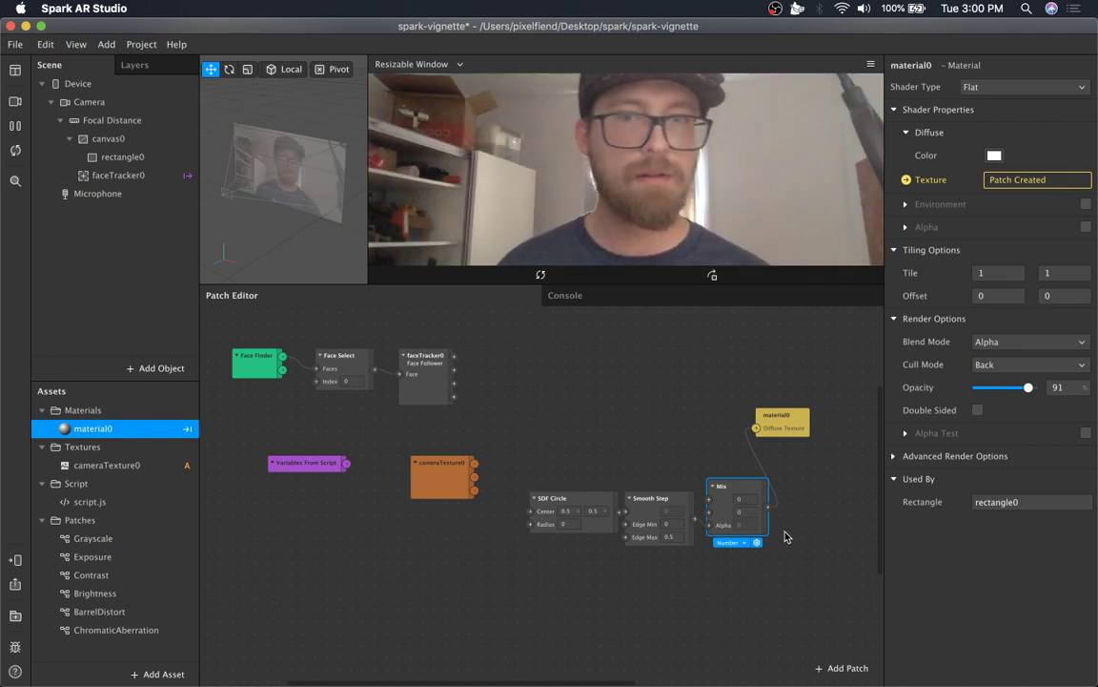
click(742, 512)
text(1)
click(751, 559)
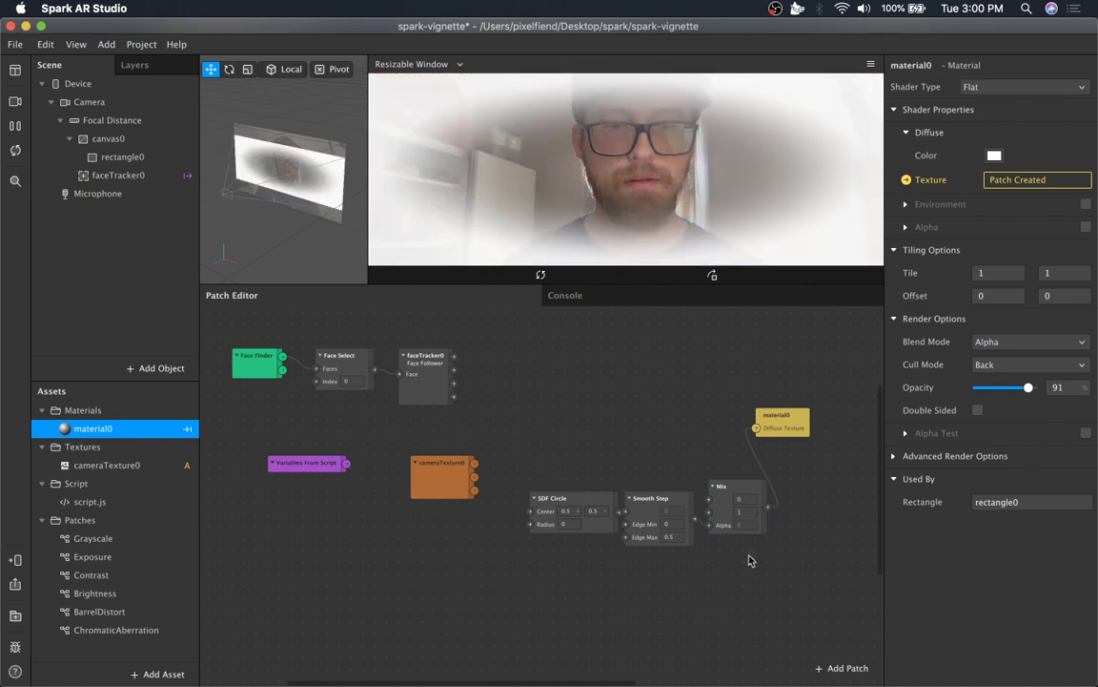
Move the material0 patch further right, above the Mix patch.
drag(735, 455, 555, 538)
drag(790, 418, 836, 414)
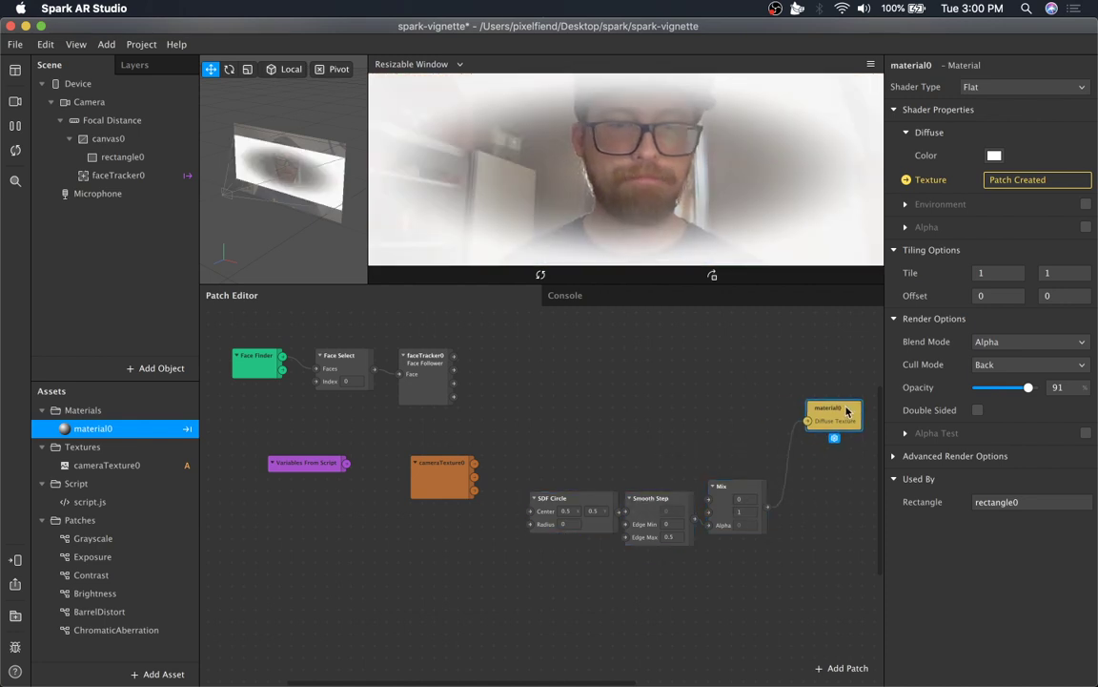
scroll(749, 478, right, 5)
drag(663, 407, 698, 408)
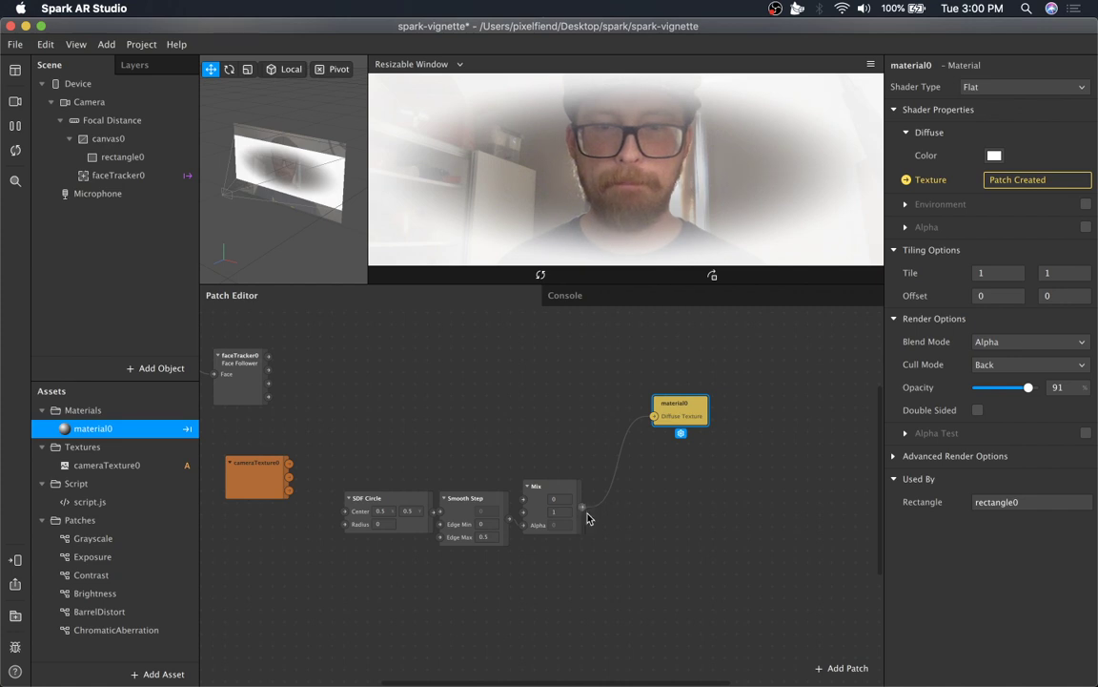
Insert a Pack patch connected from the Mix patch's output.
drag(582, 507, 697, 508)
text(pack)
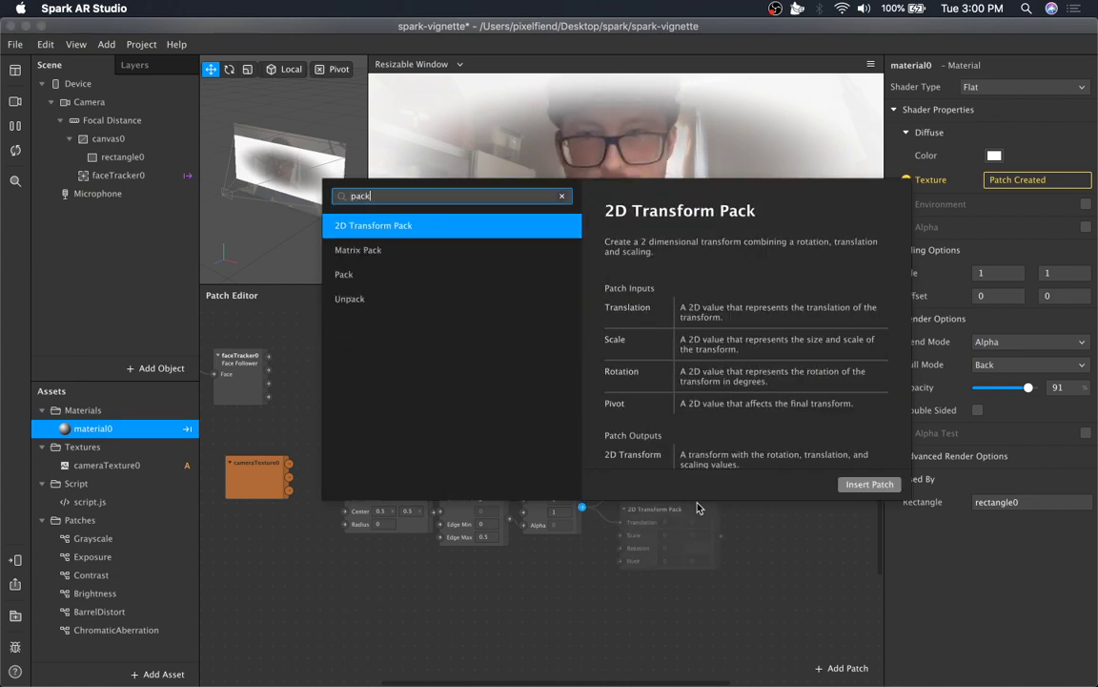
key(Down)
key(Down)
key(Return)
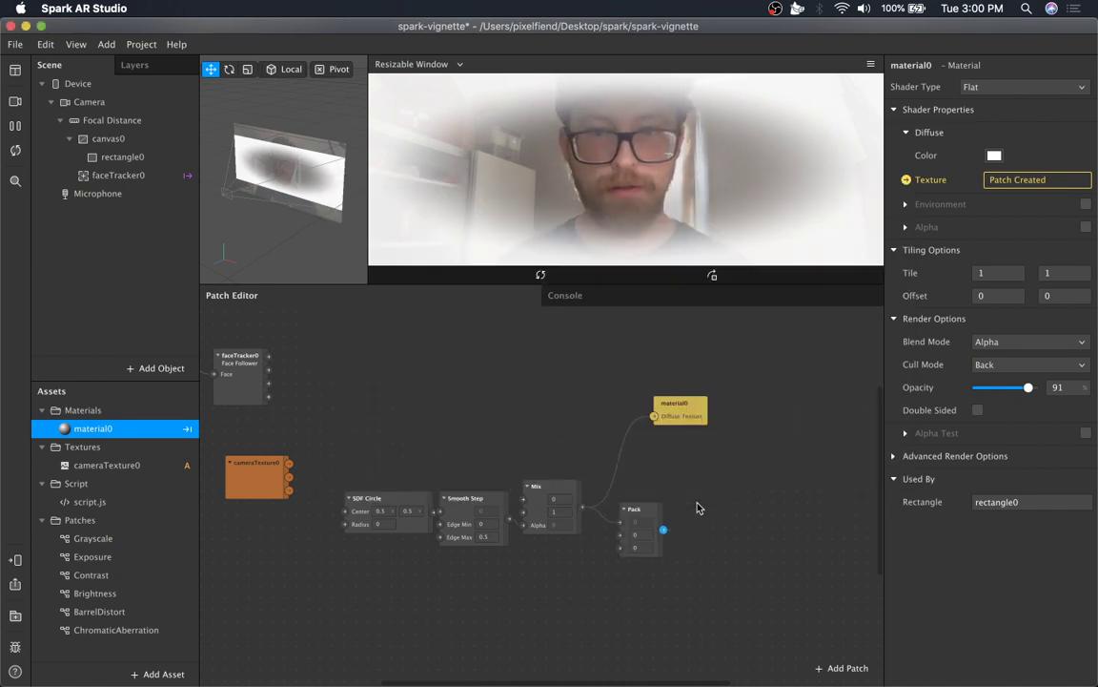
Change the Pack patch's type to Vector 4.
click(631, 557)
click(637, 565)
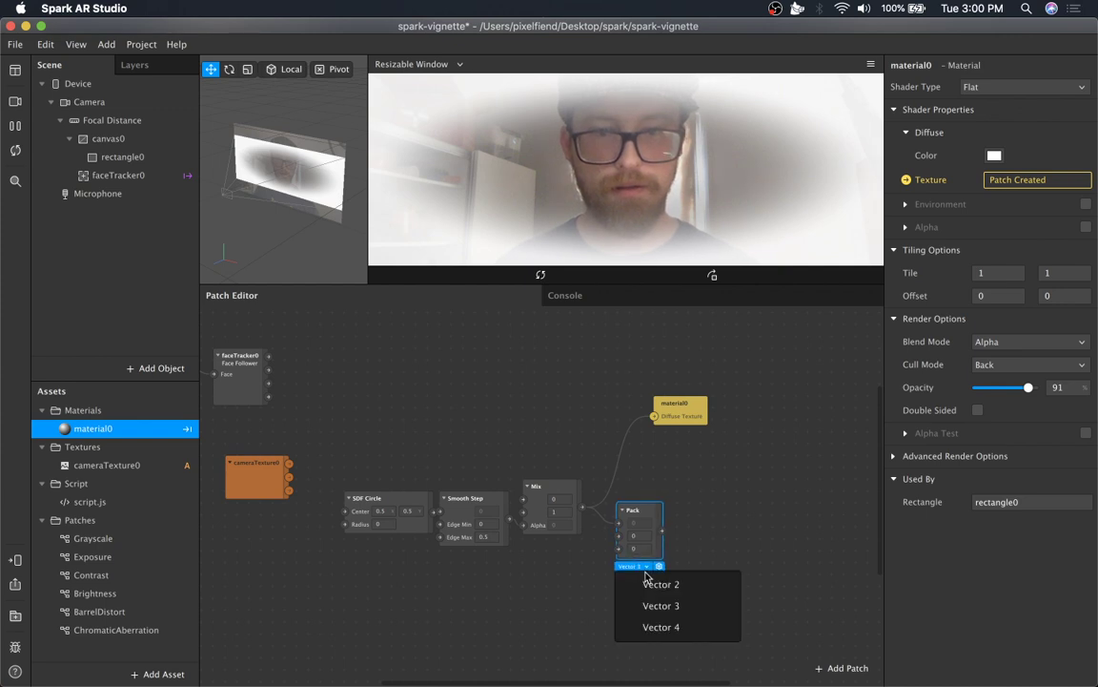
click(656, 624)
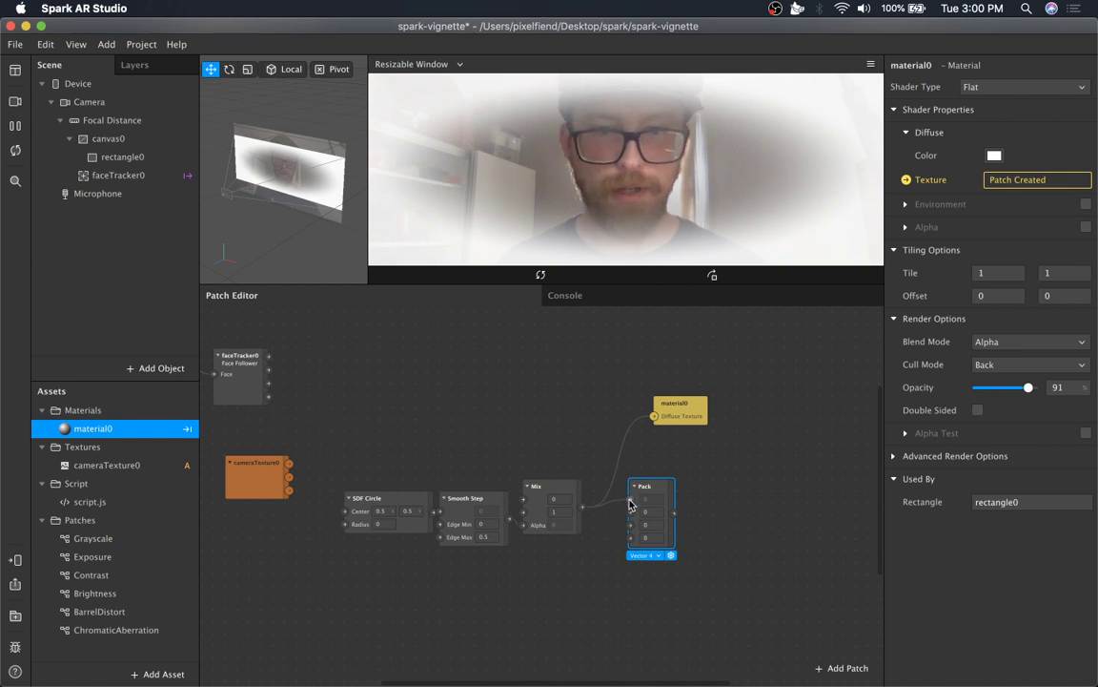
Connect Mix into the Pack's fourth input and the Pack's output to material0's Diffuse Texture.
drag(629, 505, 629, 537)
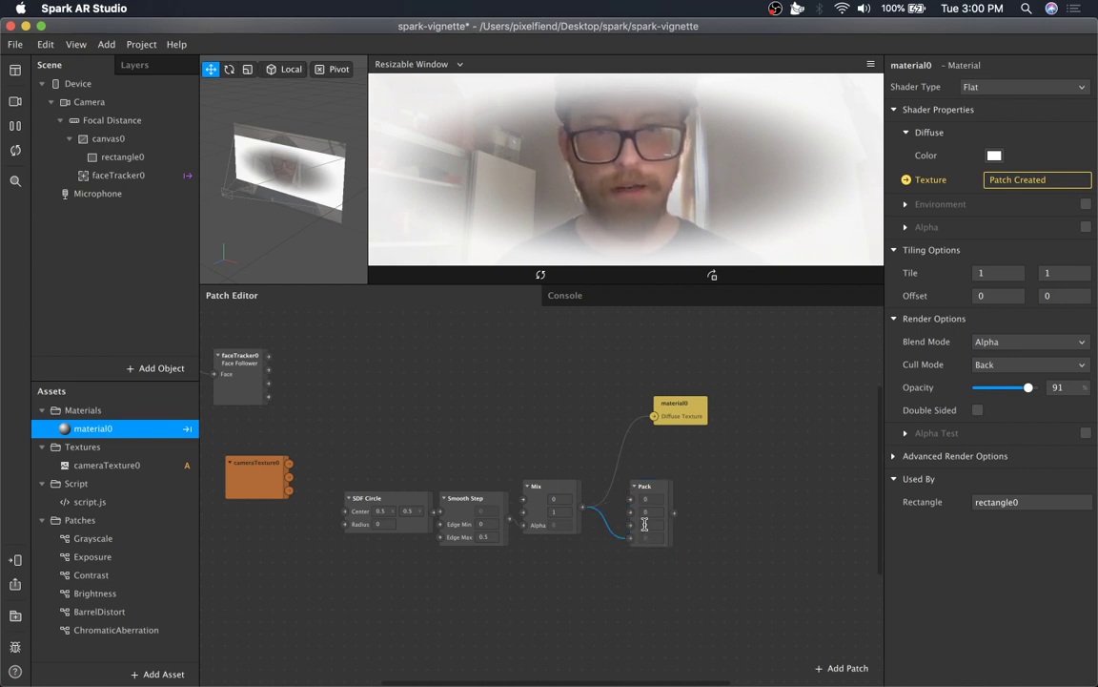
click(653, 494)
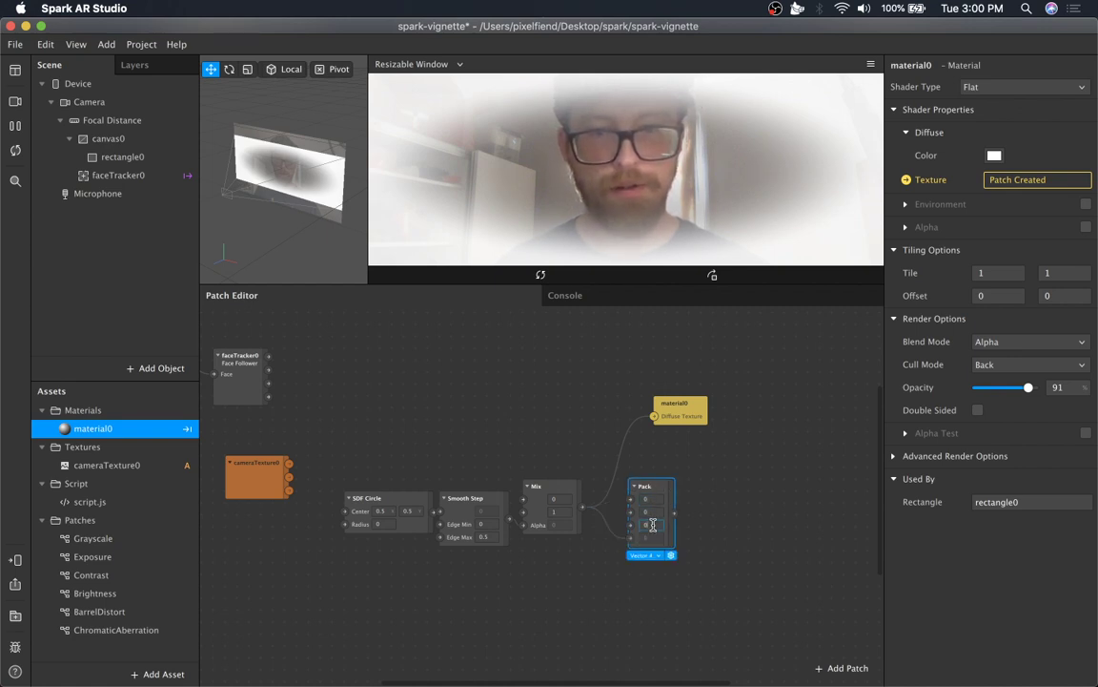
drag(655, 488, 753, 417)
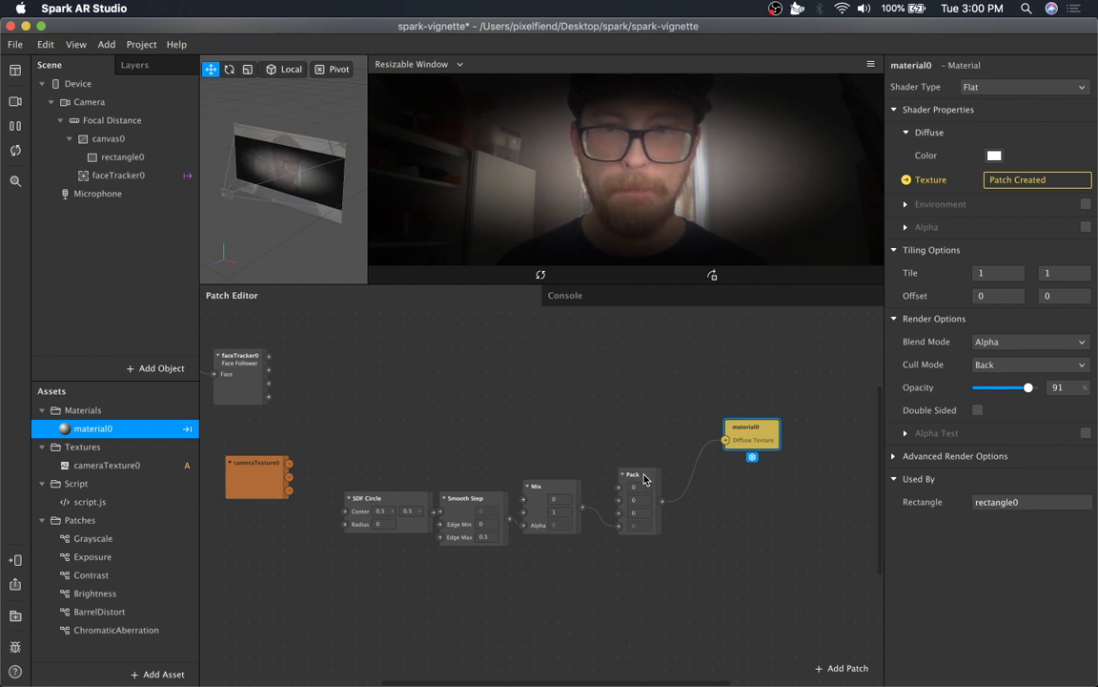
Move the Pack patch and the SDF Circle, Smooth Step and Mix patches up into one row.
drag(644, 478, 656, 431)
drag(559, 460, 386, 537)
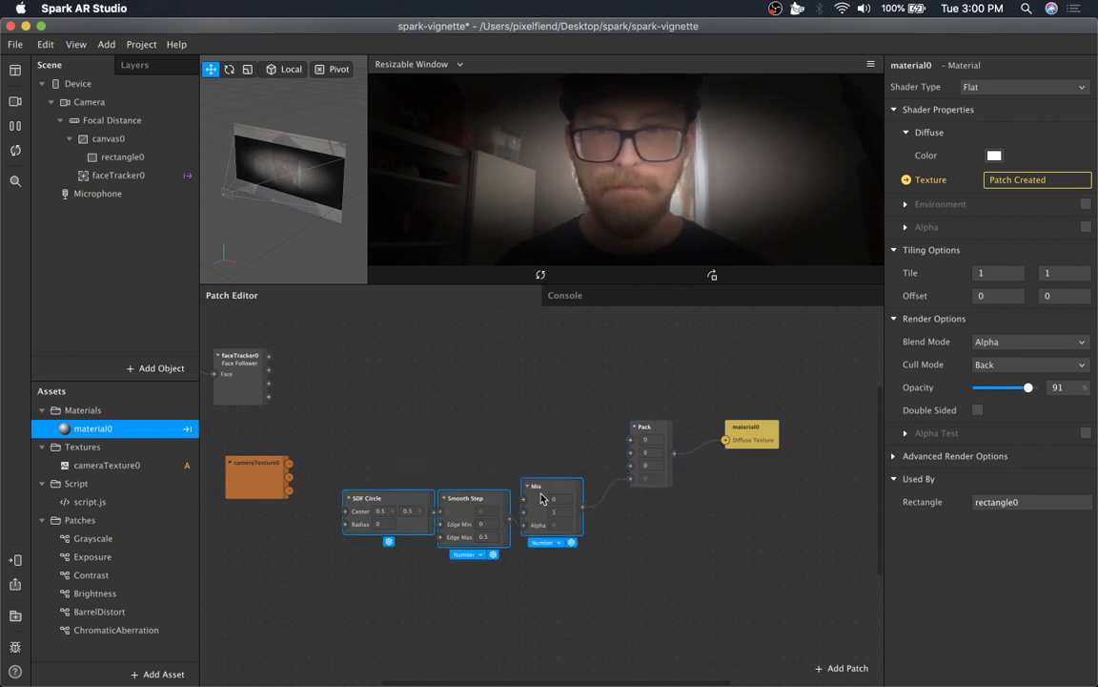
drag(540, 498, 564, 426)
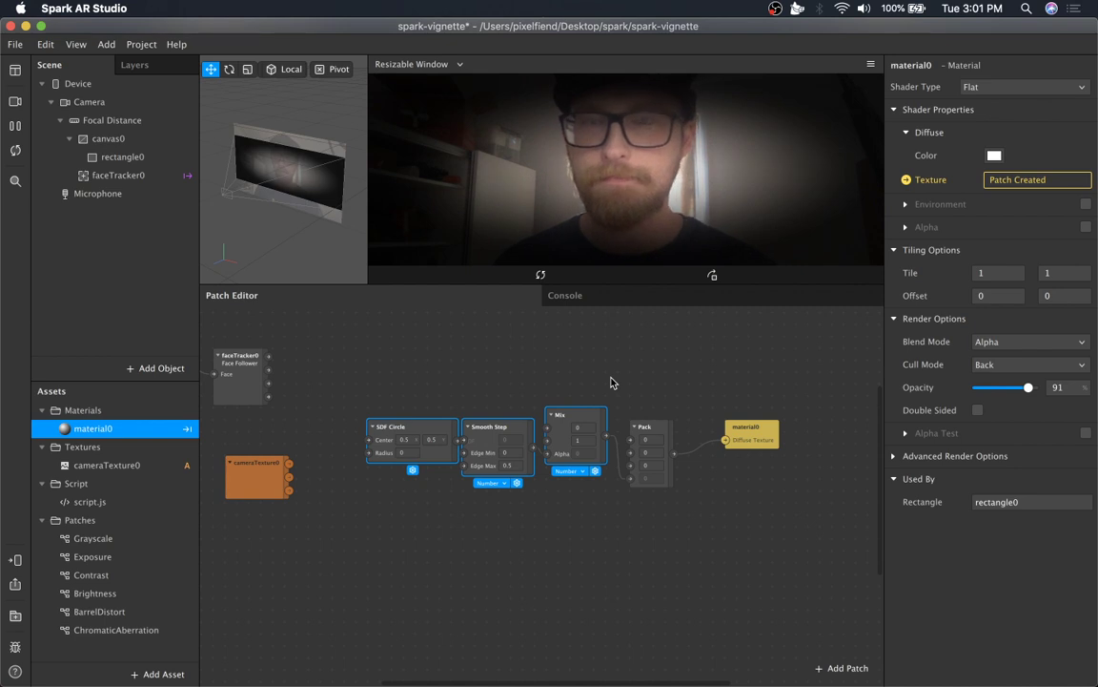
Add a new rectangle under canvas0.
right_click(145, 138)
mouse_move(195, 145)
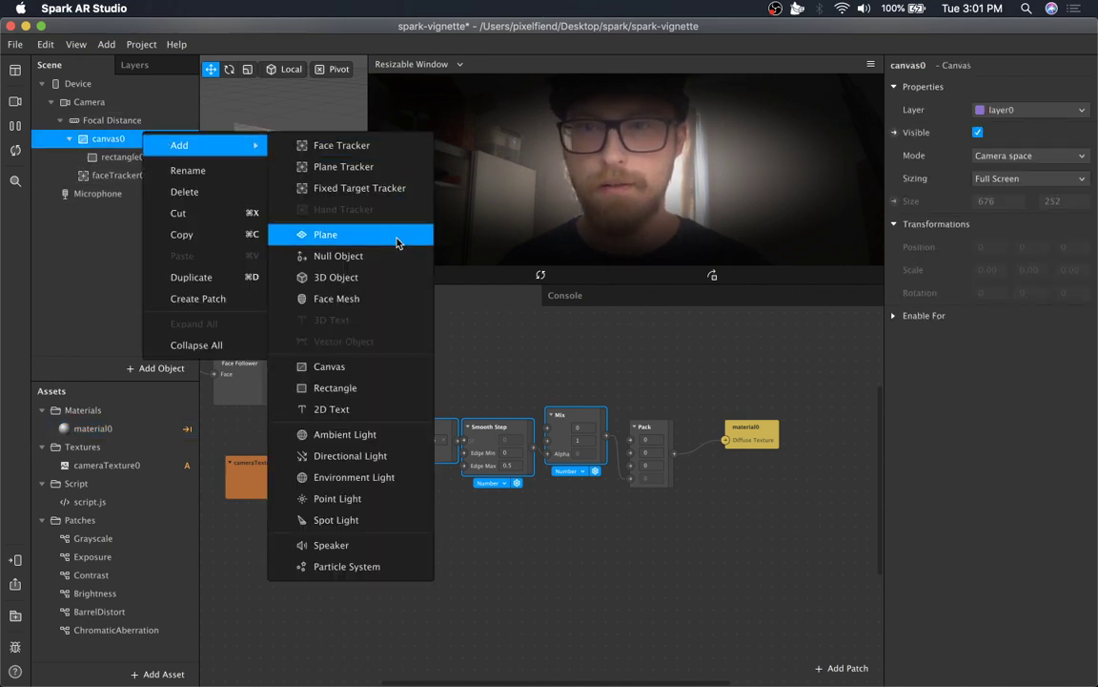
click(367, 388)
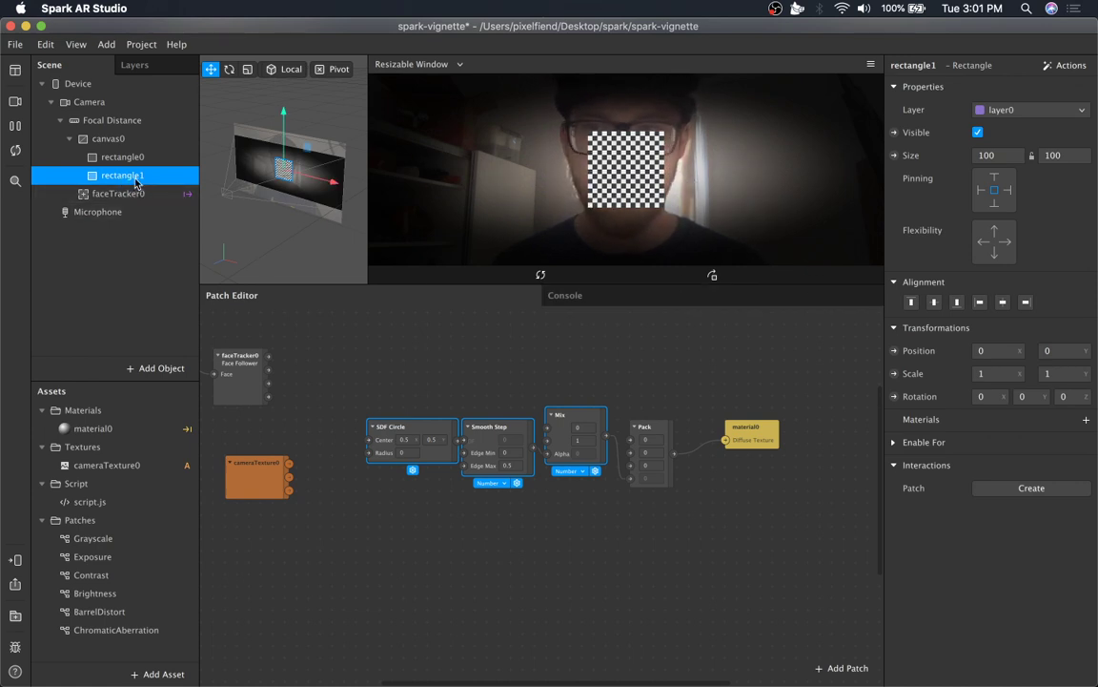
Assign material0 to the new rectangle1 and turn off its visibility.
click(1086, 420)
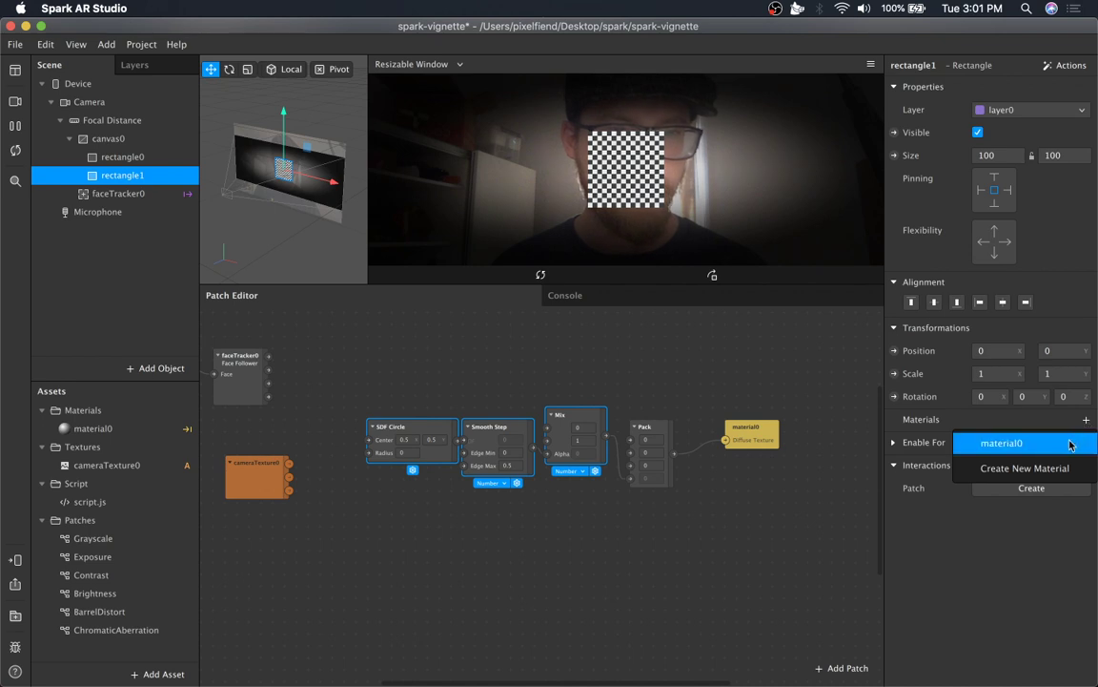
click(979, 441)
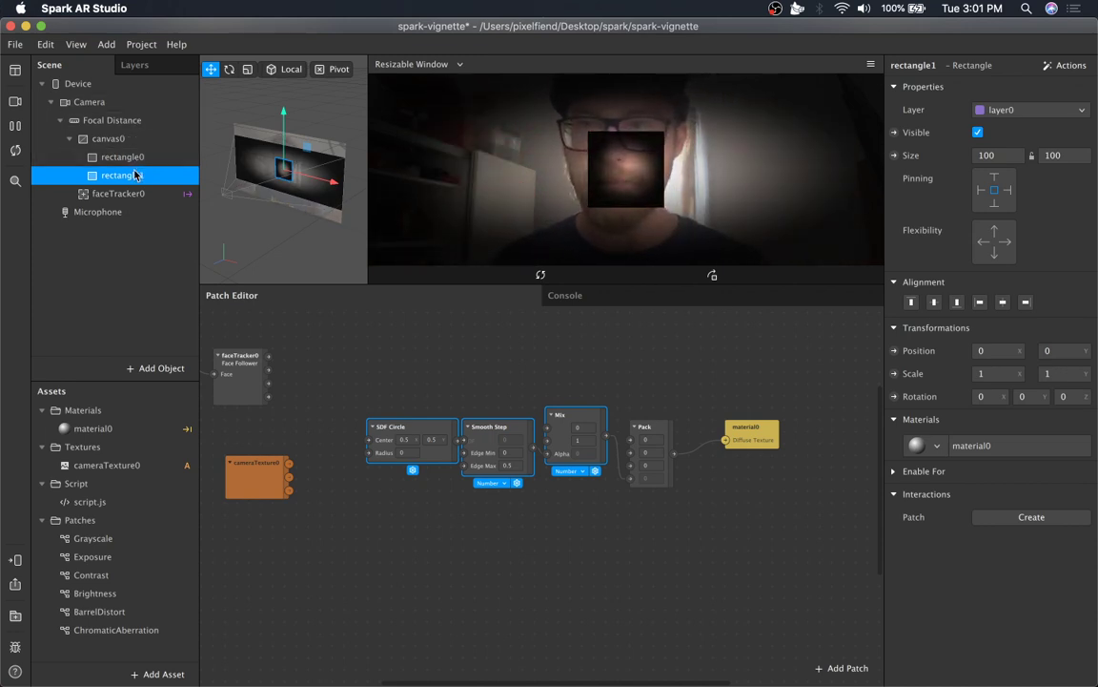
click(978, 131)
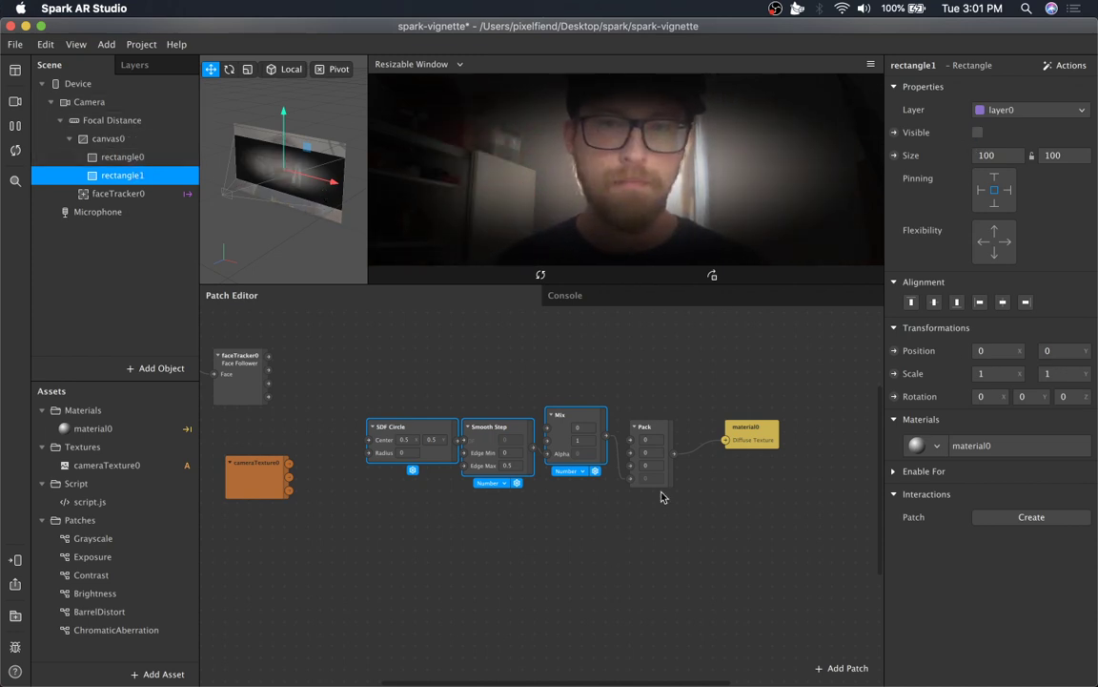
Add the Device object to the patch graph as a Device patch.
click(637, 371)
scroll(648, 405, up, 5)
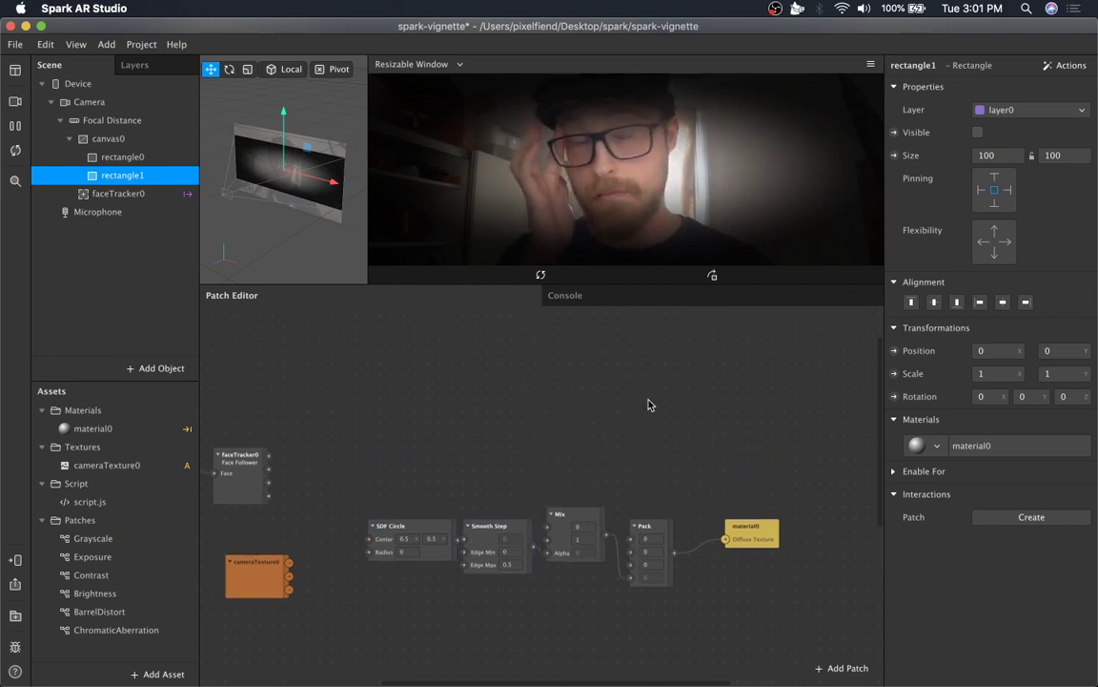
scroll(649, 406, left, 5)
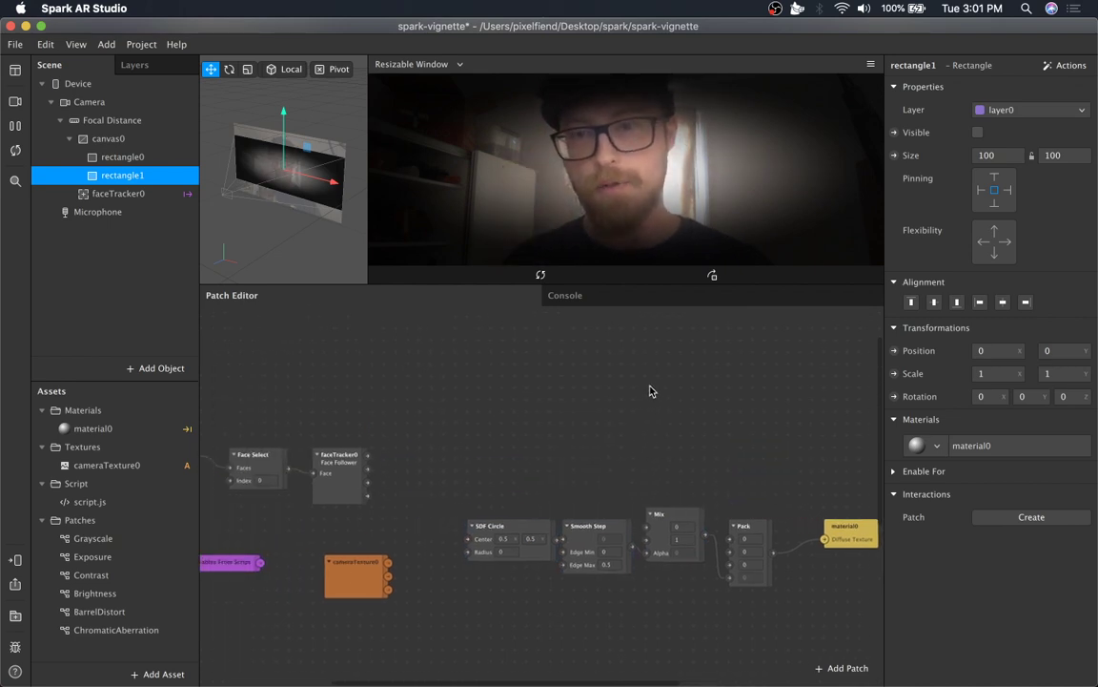
scroll(615, 436, left, 5)
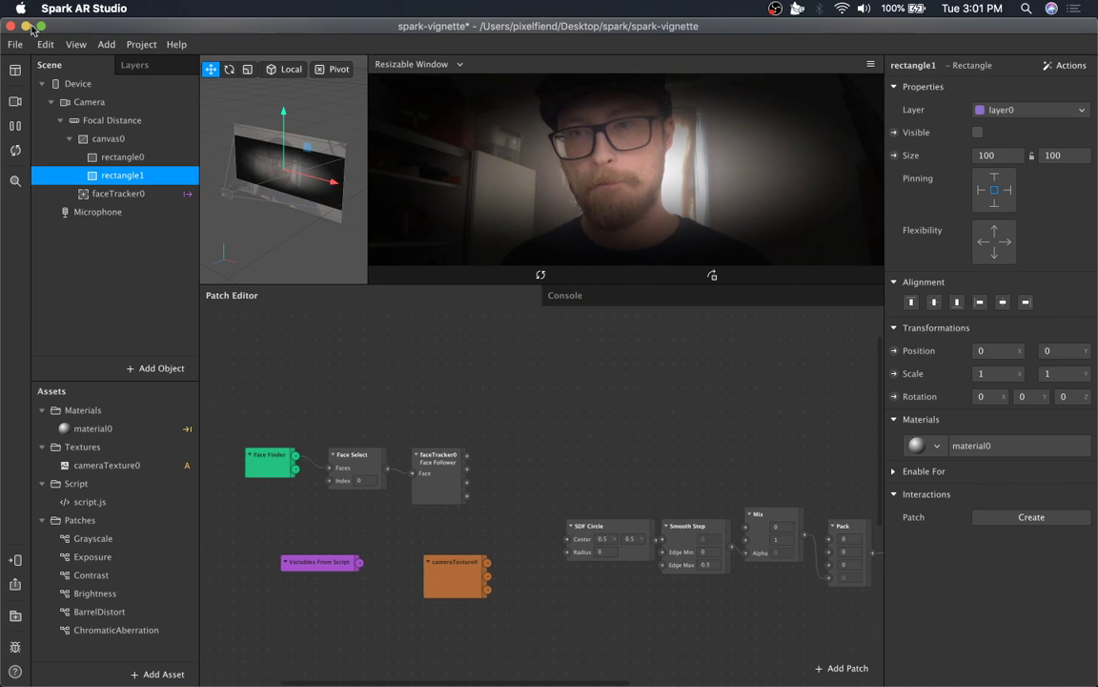
click(99, 84)
drag(122, 108, 615, 434)
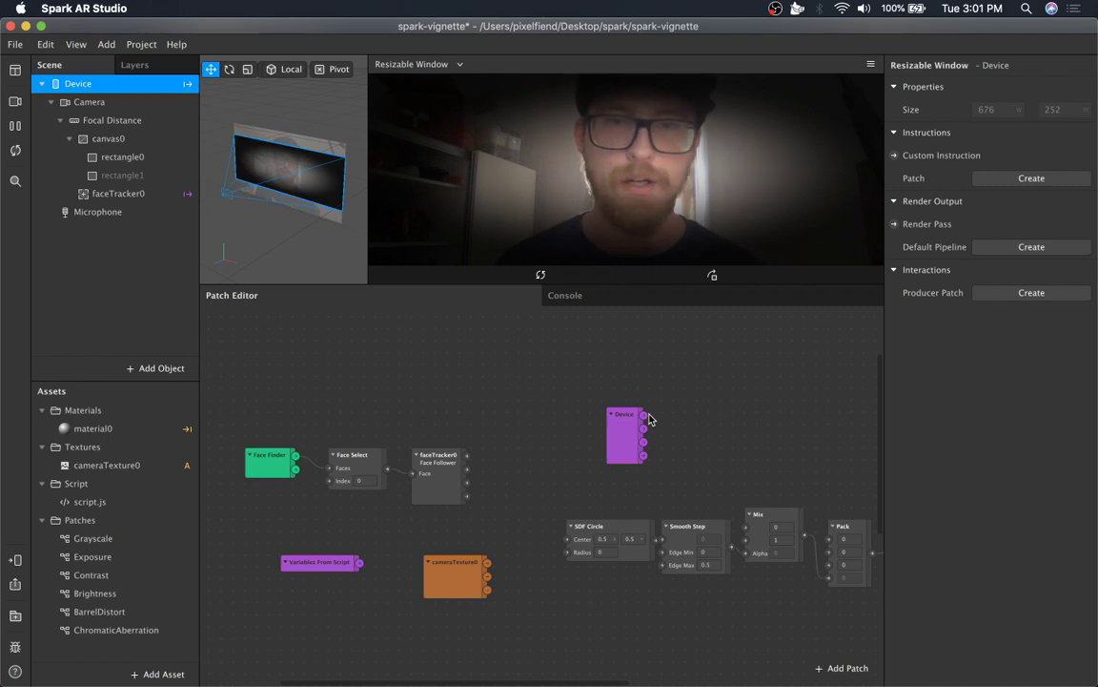
Insert an Unpack patch connected from the Device patch's output.
drag(622, 429, 675, 414)
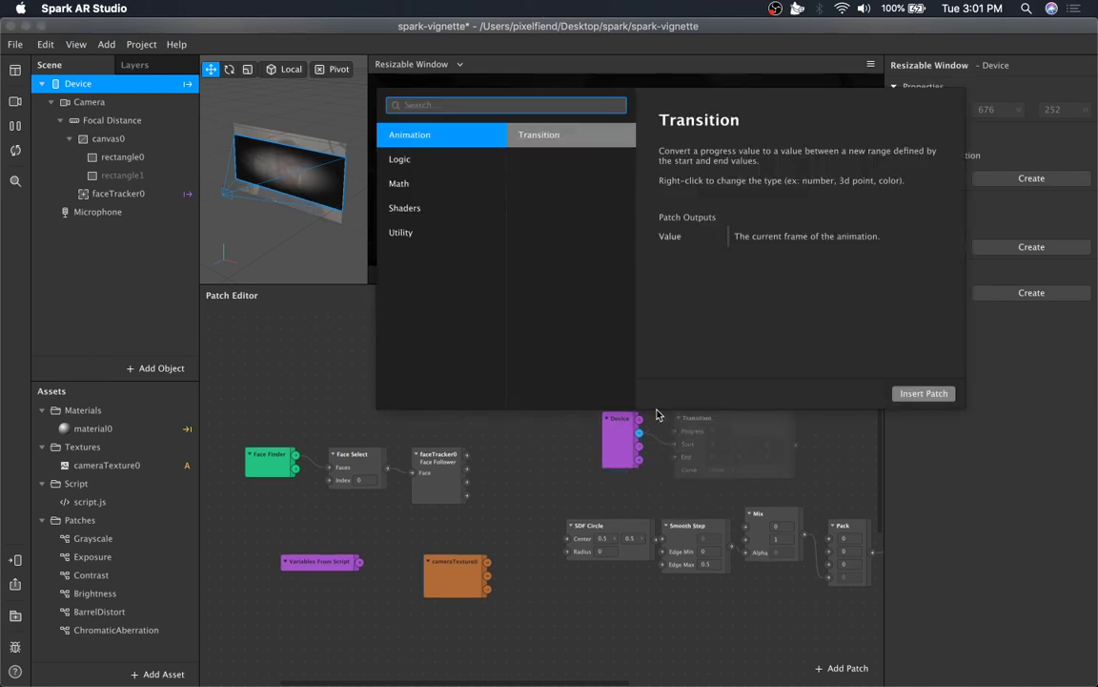
text(un)
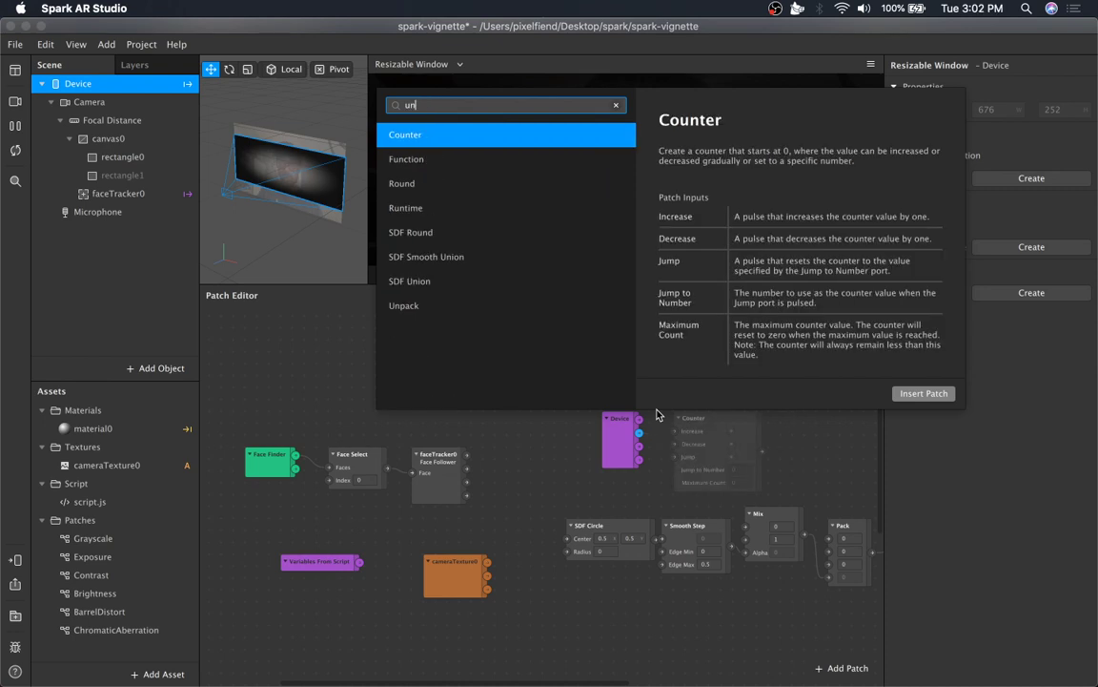
text(pa)
key(Return)
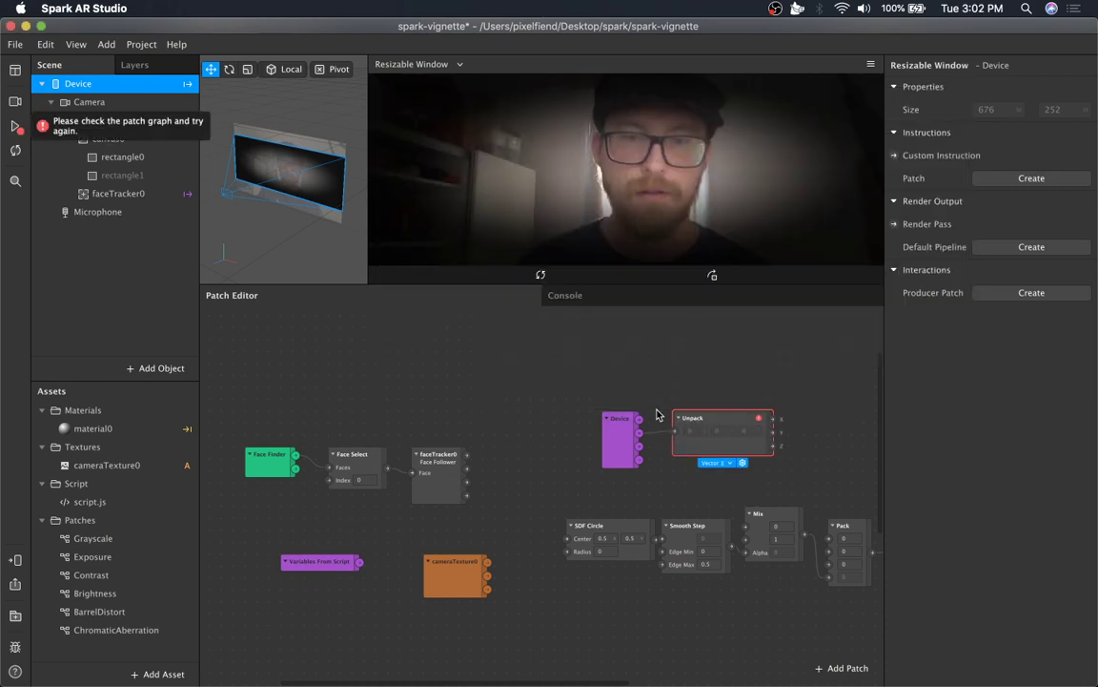
Set the Unpack patch to Vector 2 and position it beside the Device patch.
click(722, 461)
click(729, 479)
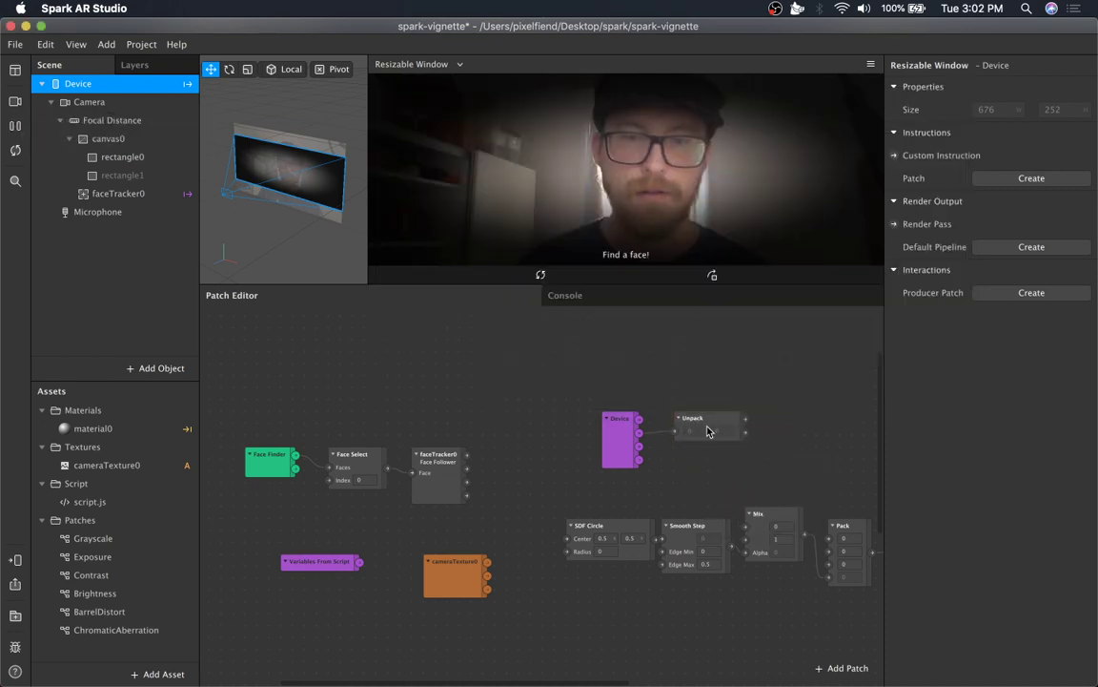
drag(685, 424, 586, 441)
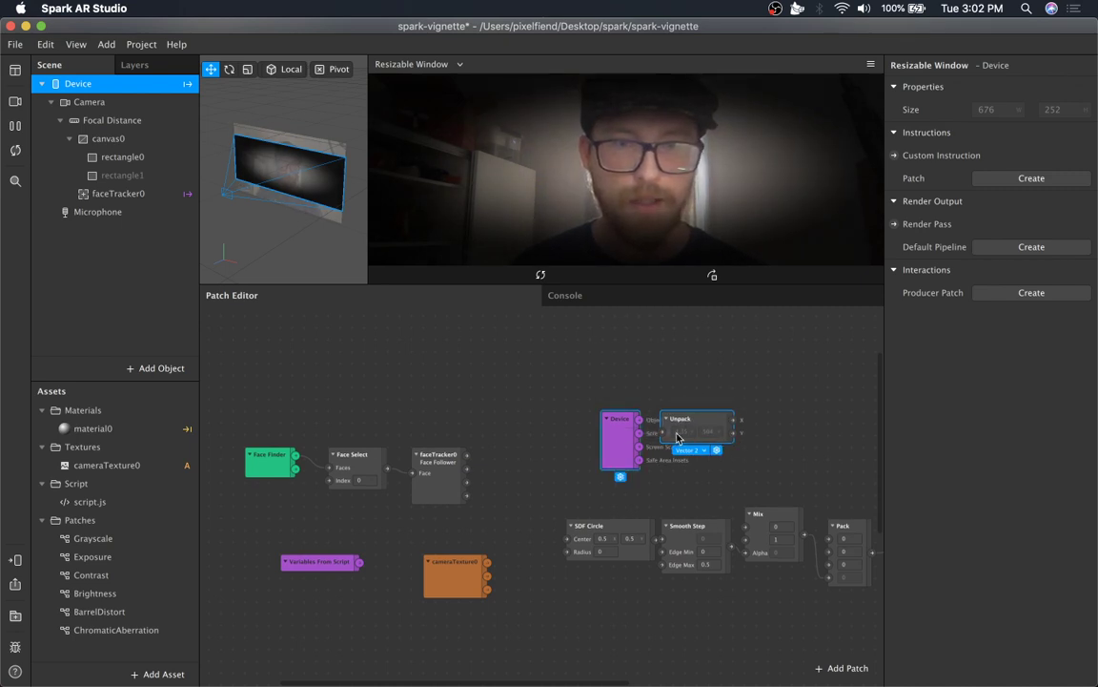
drag(683, 420, 625, 401)
click(704, 395)
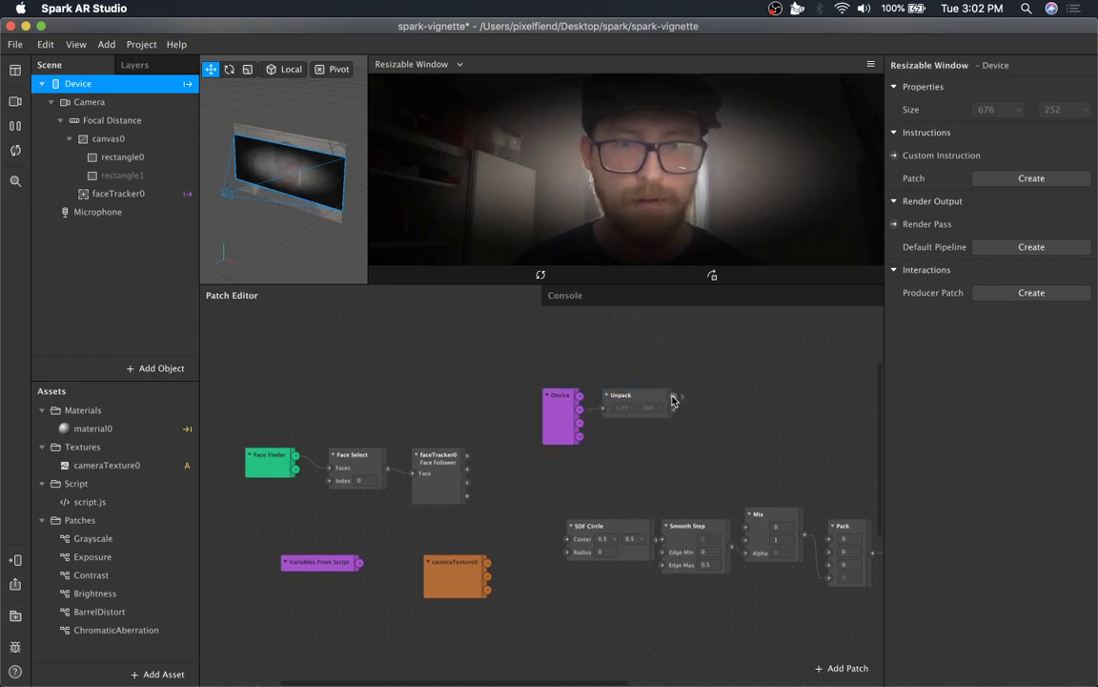
Insert a Divide patch that divides the Unpack x output by its y output.
double_click(731, 401)
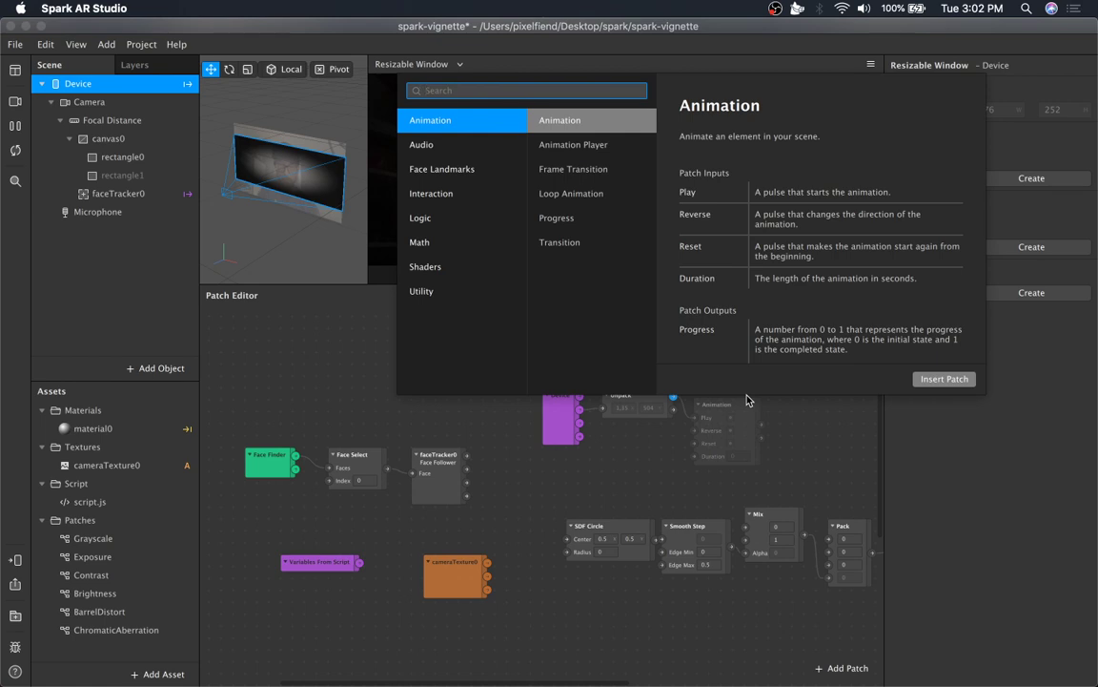
text(di)
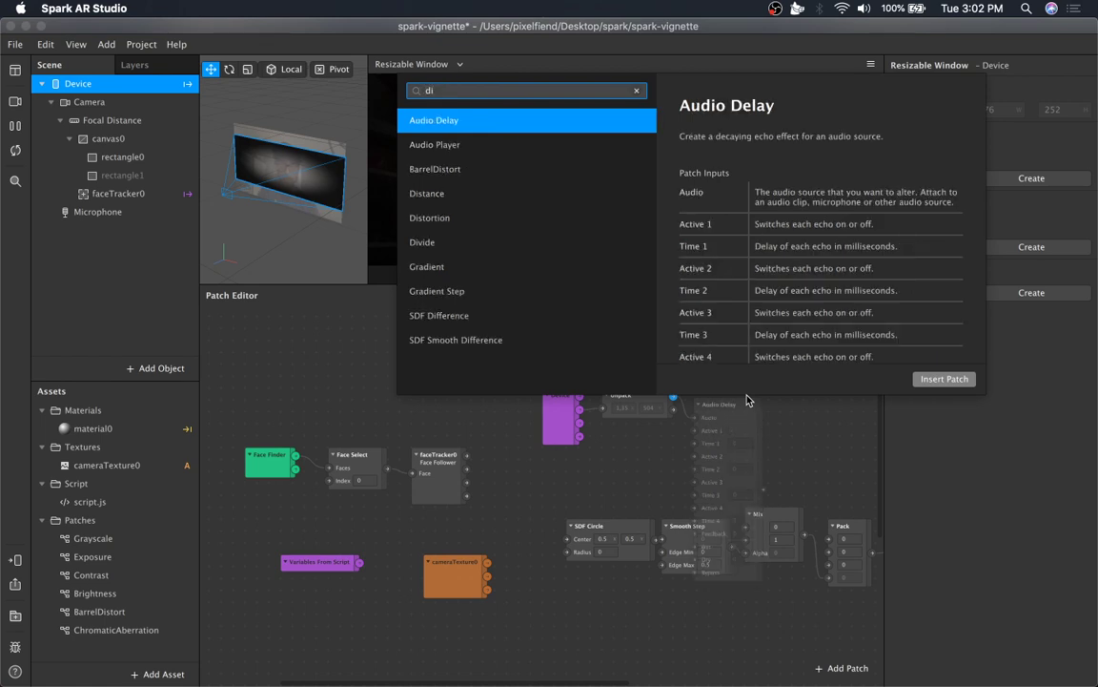
text(vid)
key(Return)
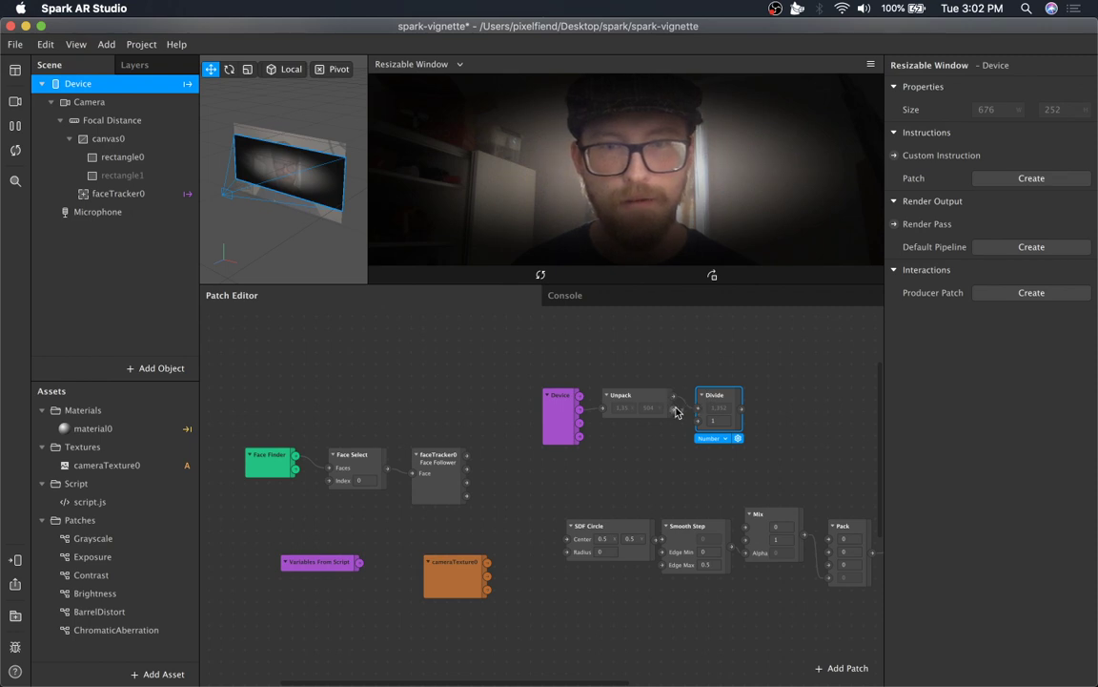
drag(673, 408, 706, 388)
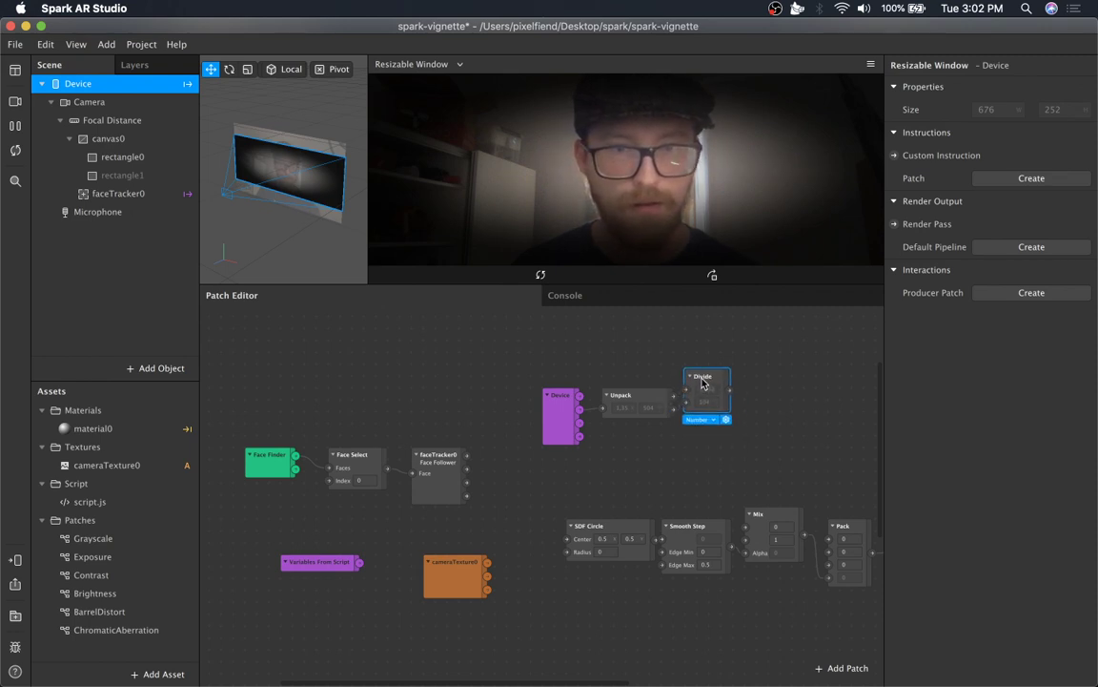
Insert a Swizzle patch connected from the Divide patch's output.
scroll(768, 406, right, 5)
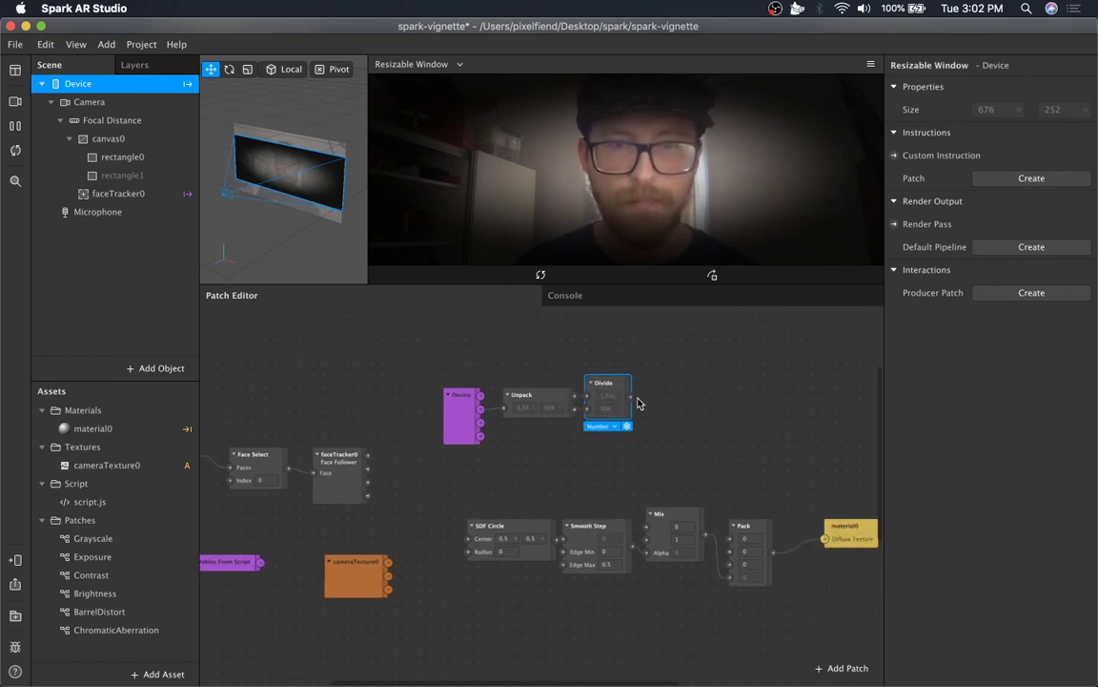
drag(630, 398, 709, 383)
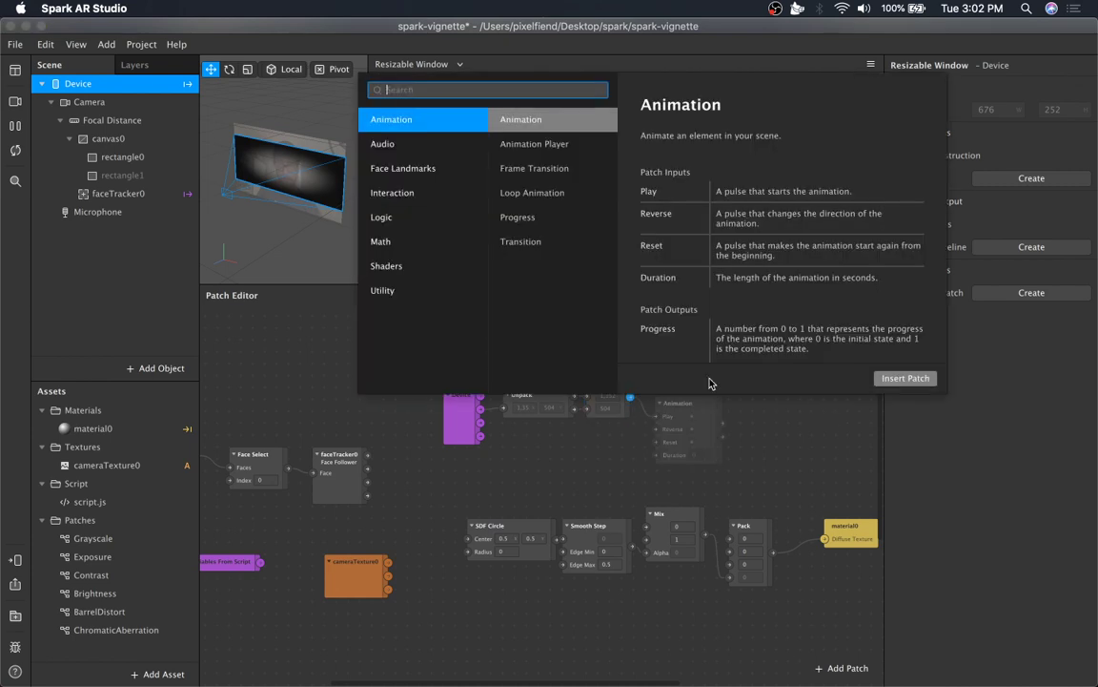
text(swizzl)
key(Return)
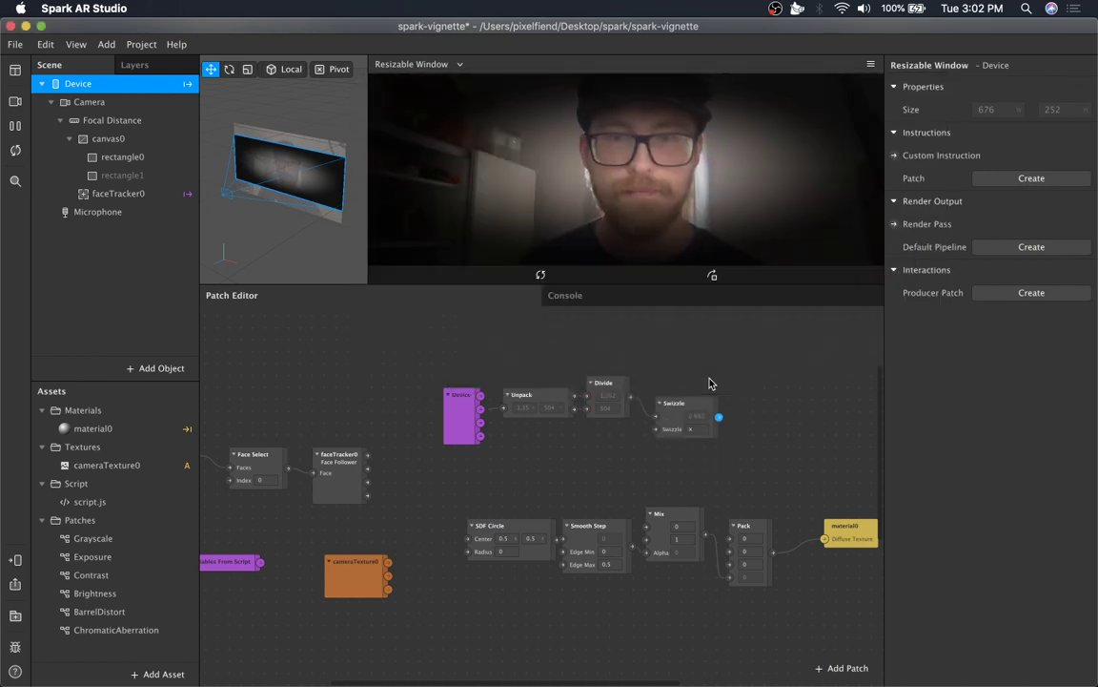
click(698, 427)
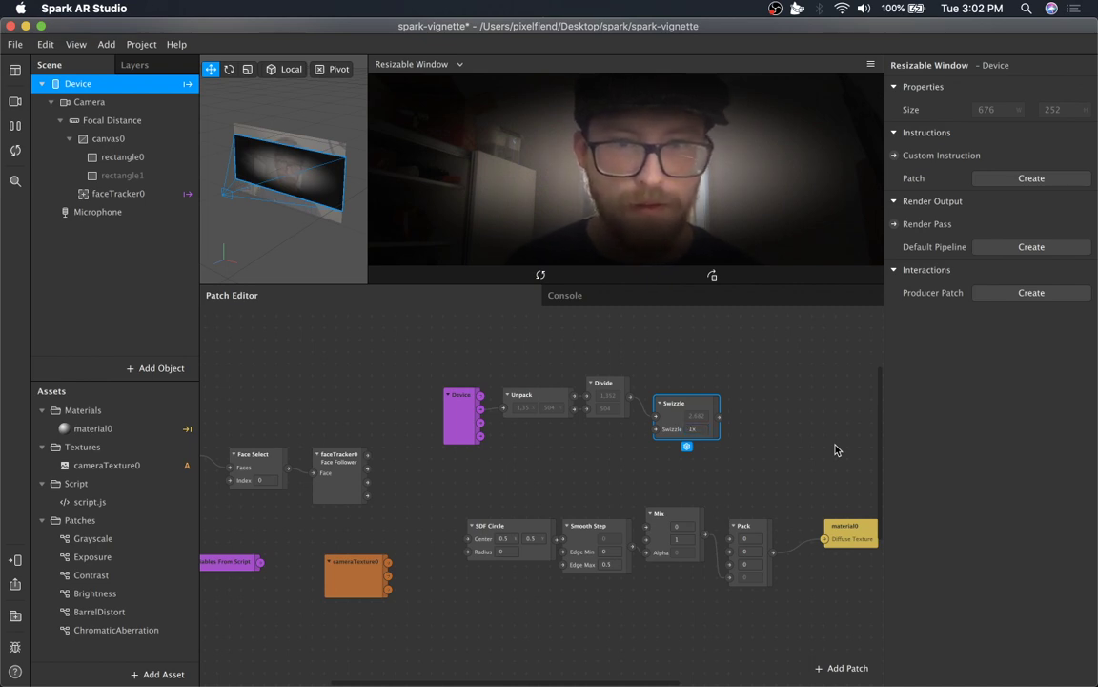
Move the Swizzle patch into line with the Divide patch.
drag(686, 407, 678, 388)
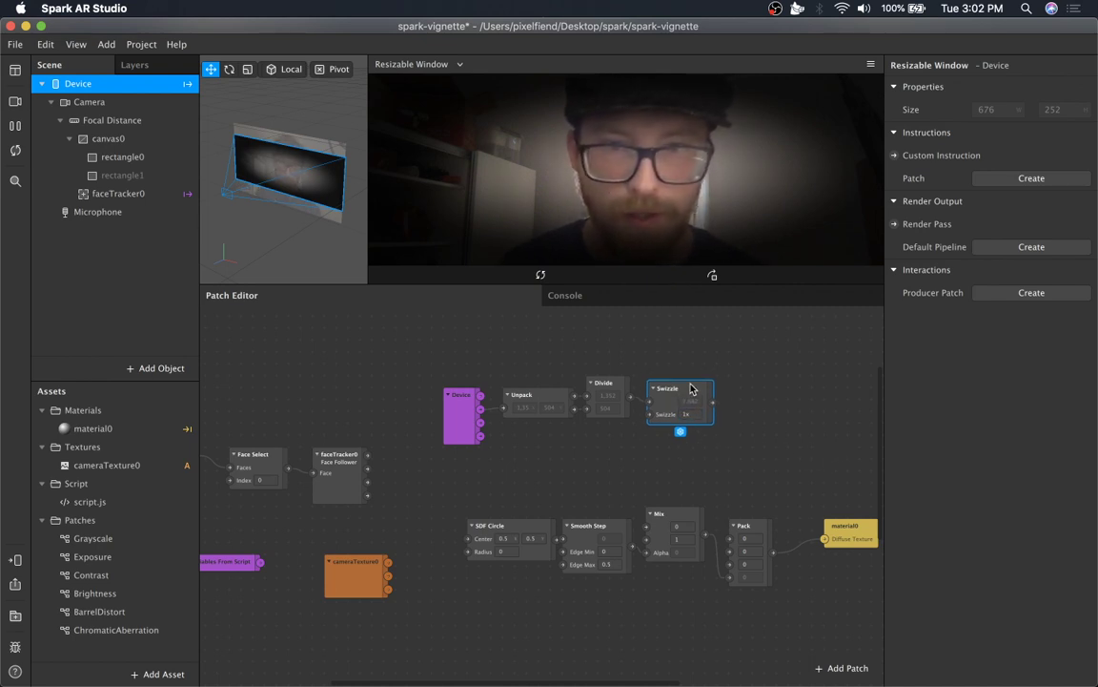
click(748, 408)
scroll(760, 439, right, 5)
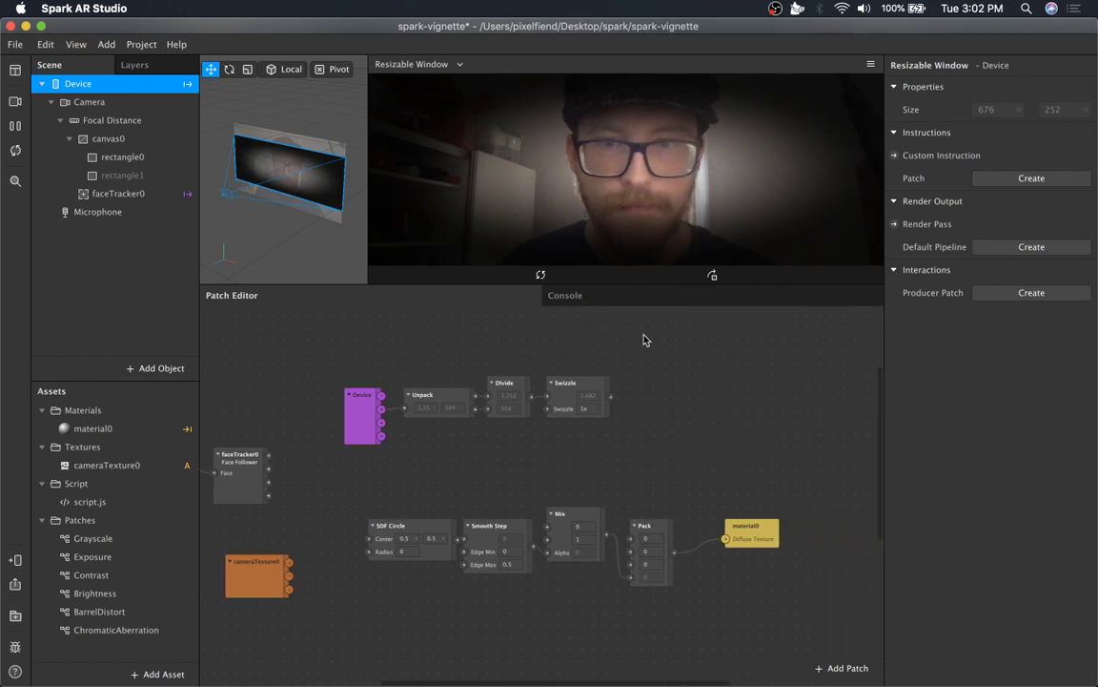
click(591, 388)
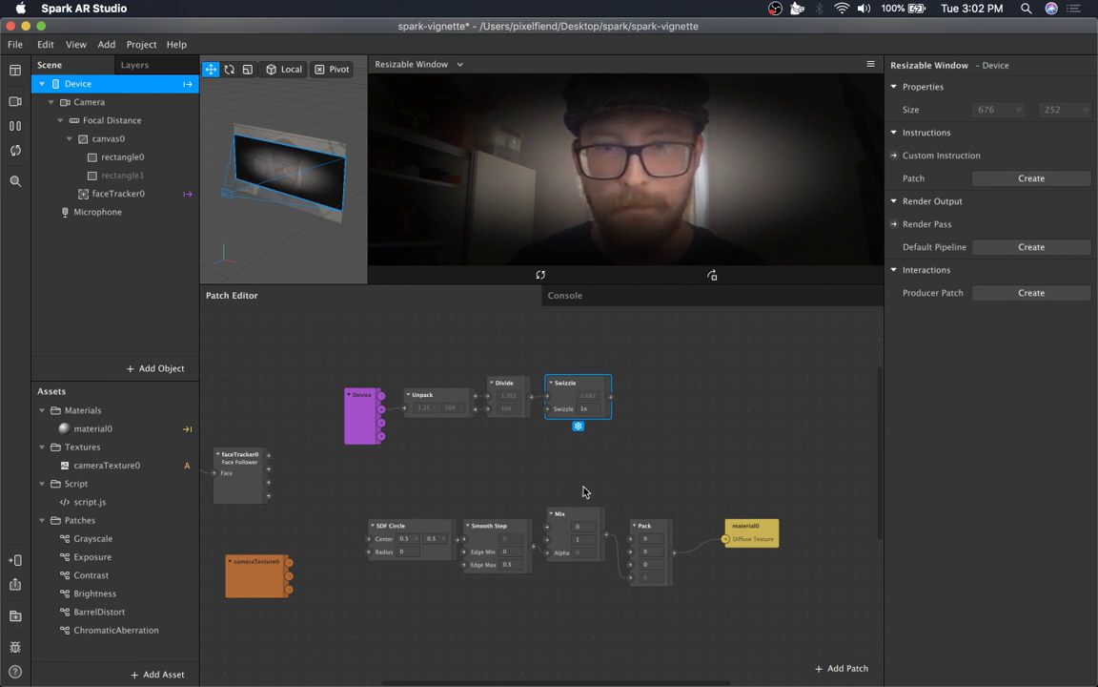
Move the material0 patch further right, away from the Pack patch.
drag(661, 525, 382, 589)
click(641, 415)
click(586, 390)
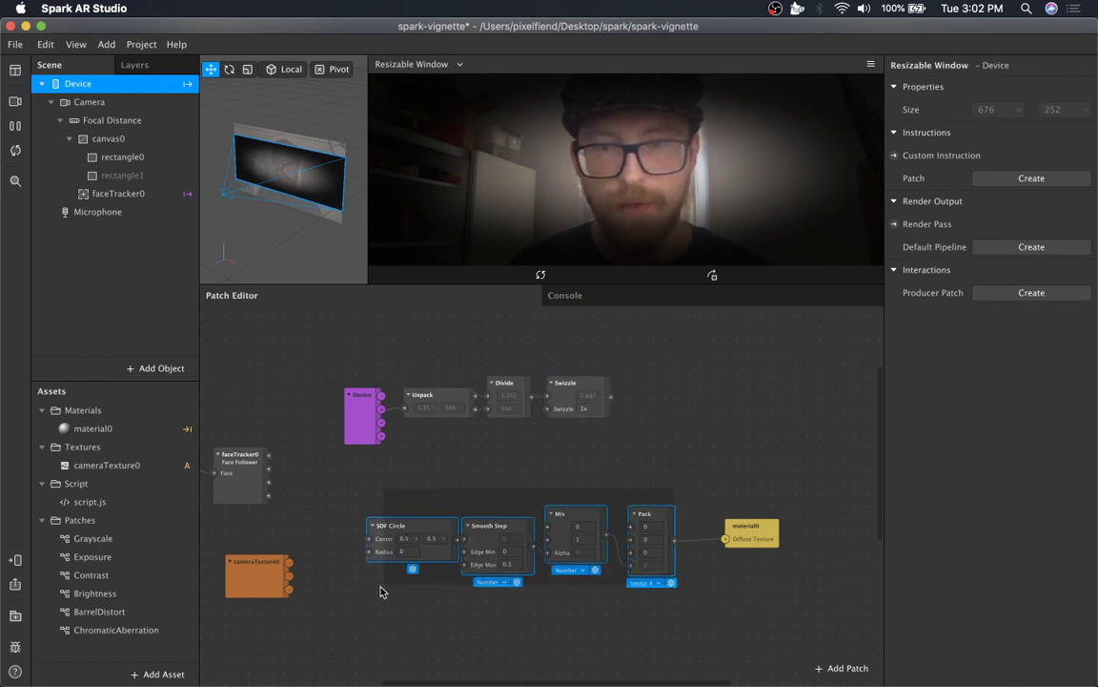
drag(779, 524, 813, 524)
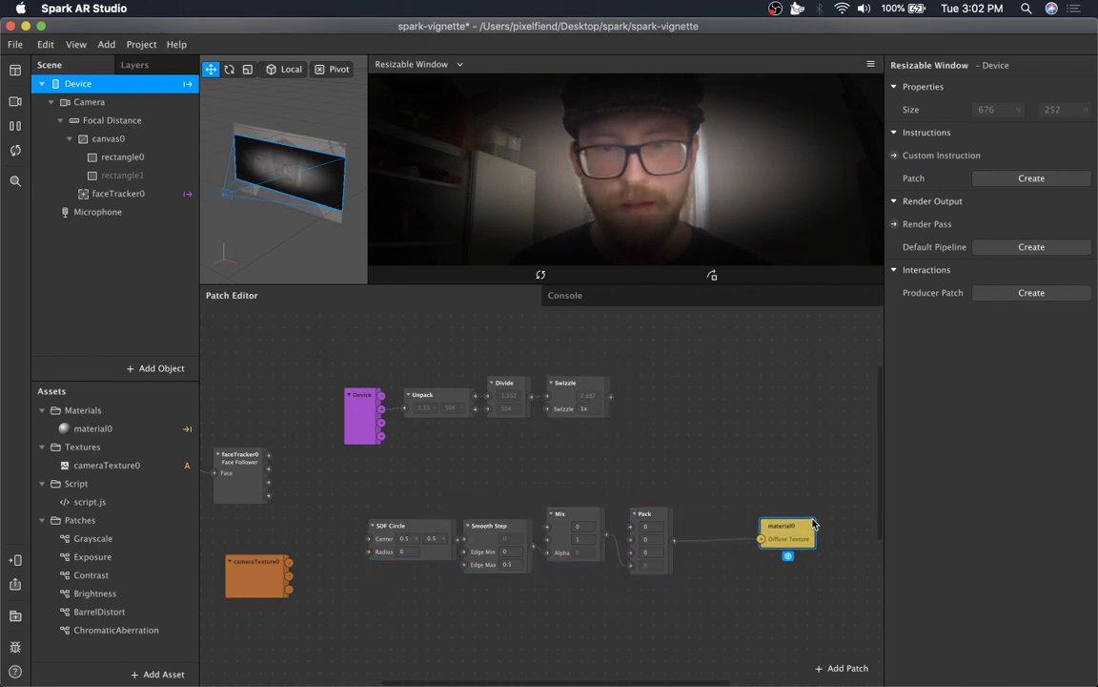
Insert a Texture Transform patch and connect the Pack output to its Texture input.
double_click(657, 608)
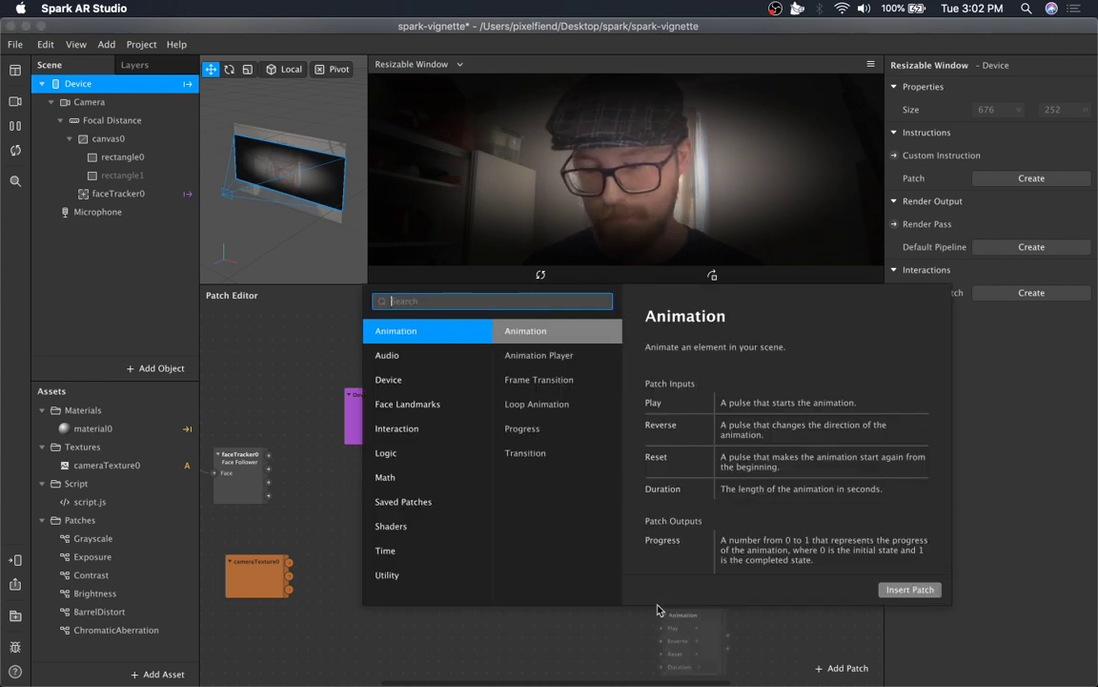
text(text)
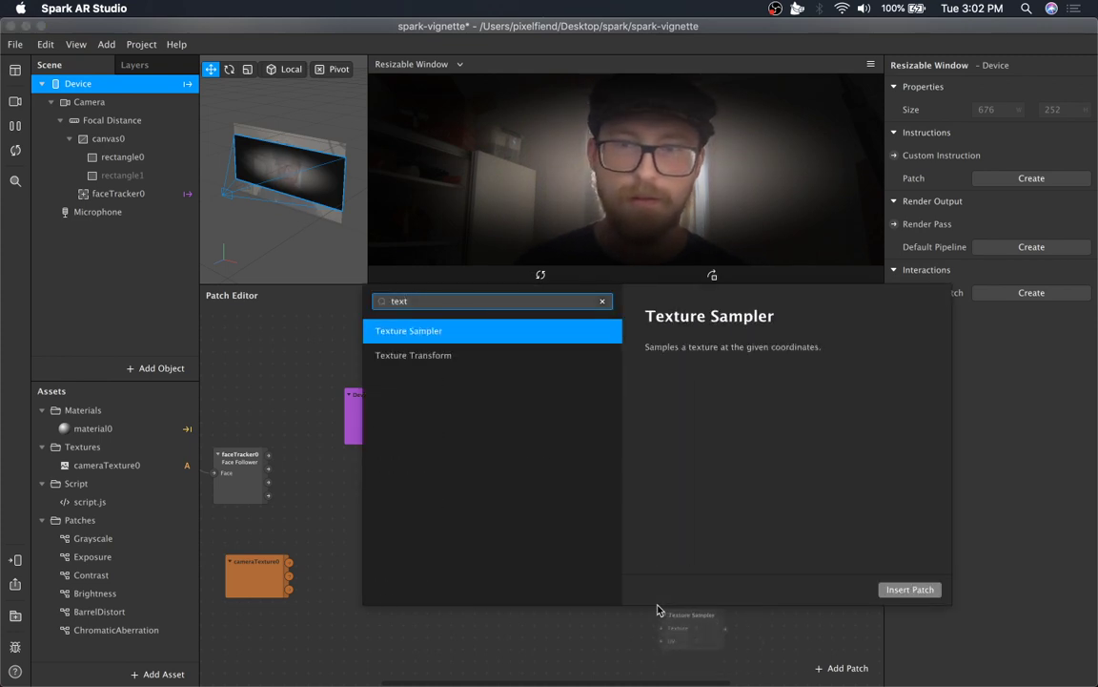
key(Down)
key(Return)
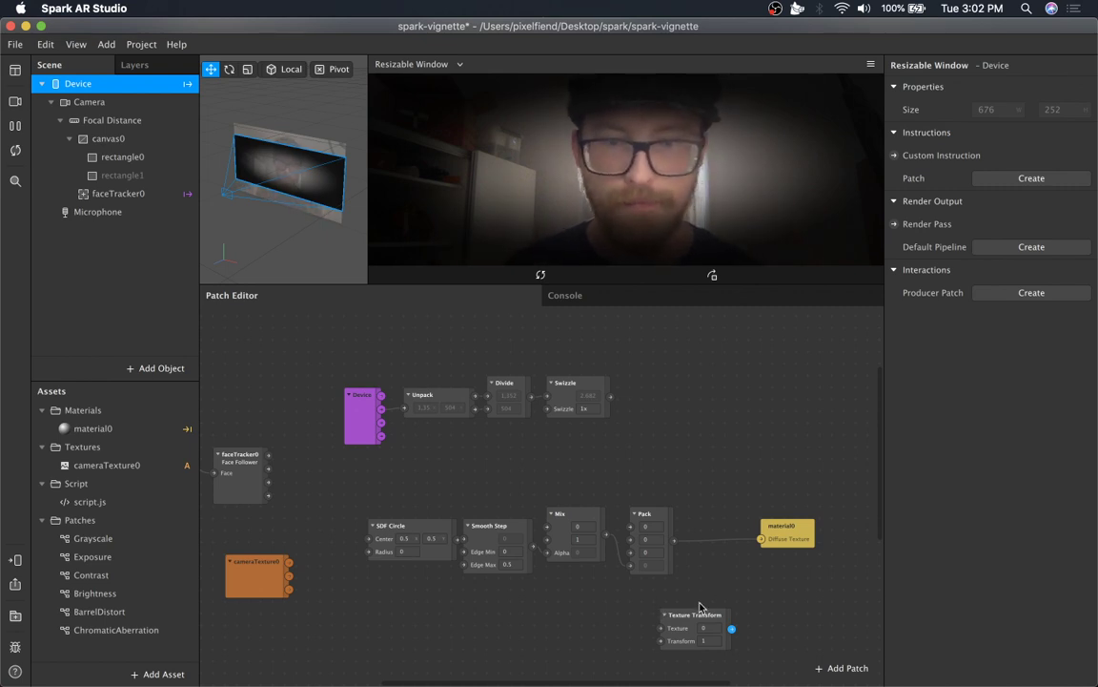
drag(692, 616, 722, 597)
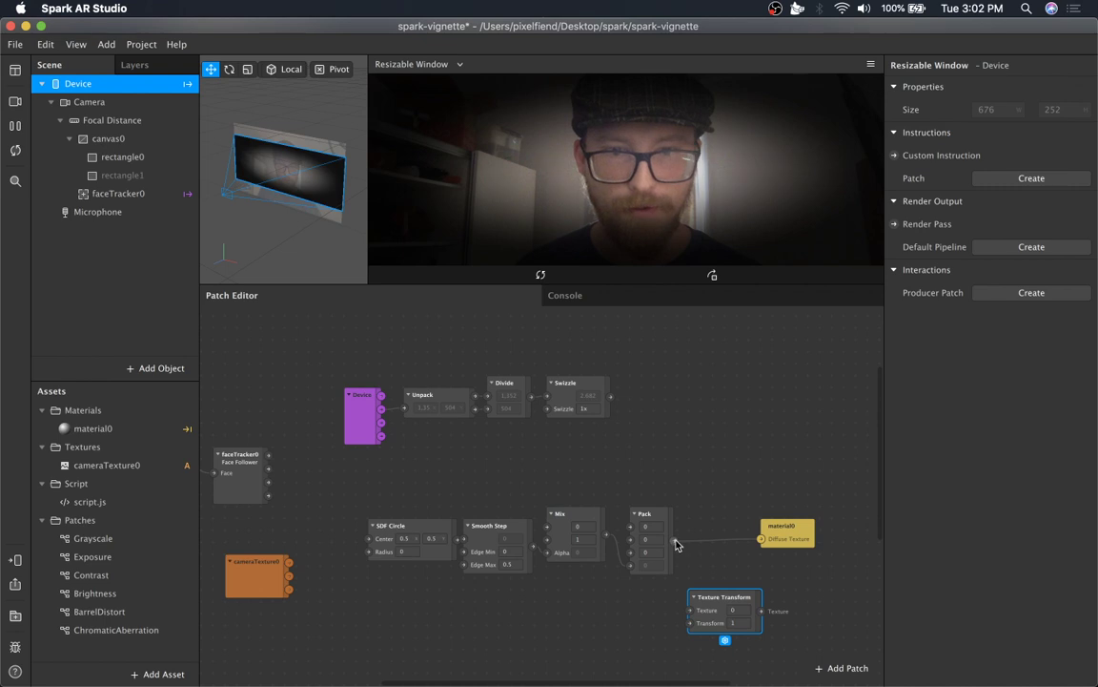
drag(677, 544, 690, 610)
scroll(675, 621, down, 2)
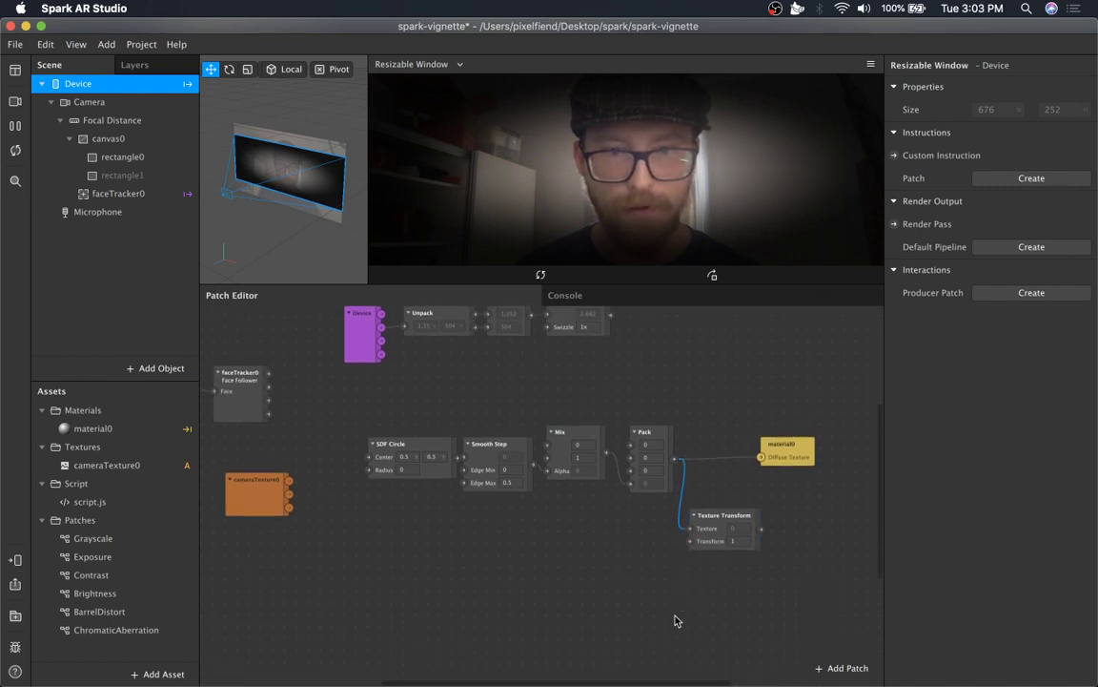
Insert a 2D Transform Pack patch feeding the Texture Transform's Transform input.
scroll(610, 553, down, 3)
right_click(563, 451)
text(2)
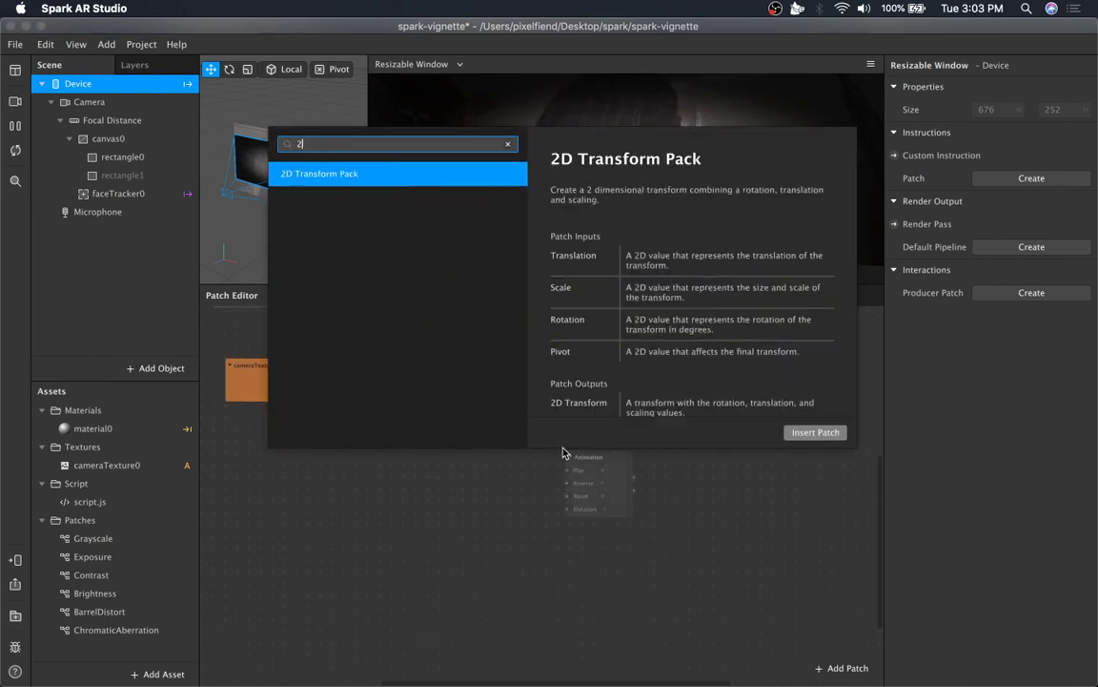
text(d)
key(Return)
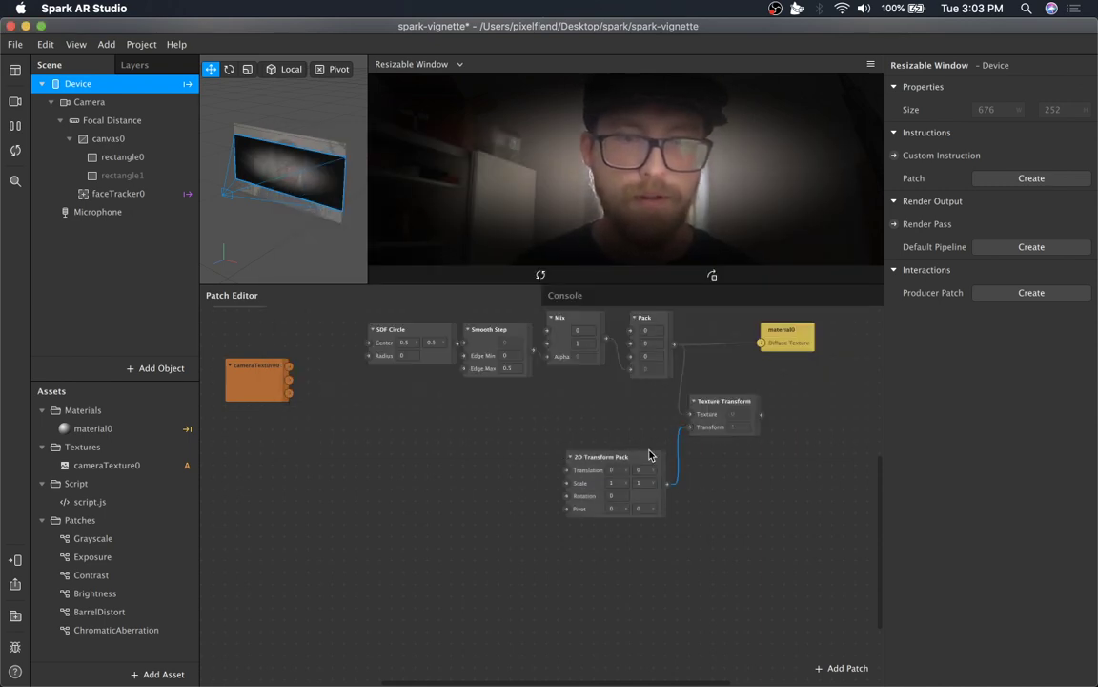
drag(649, 455, 651, 435)
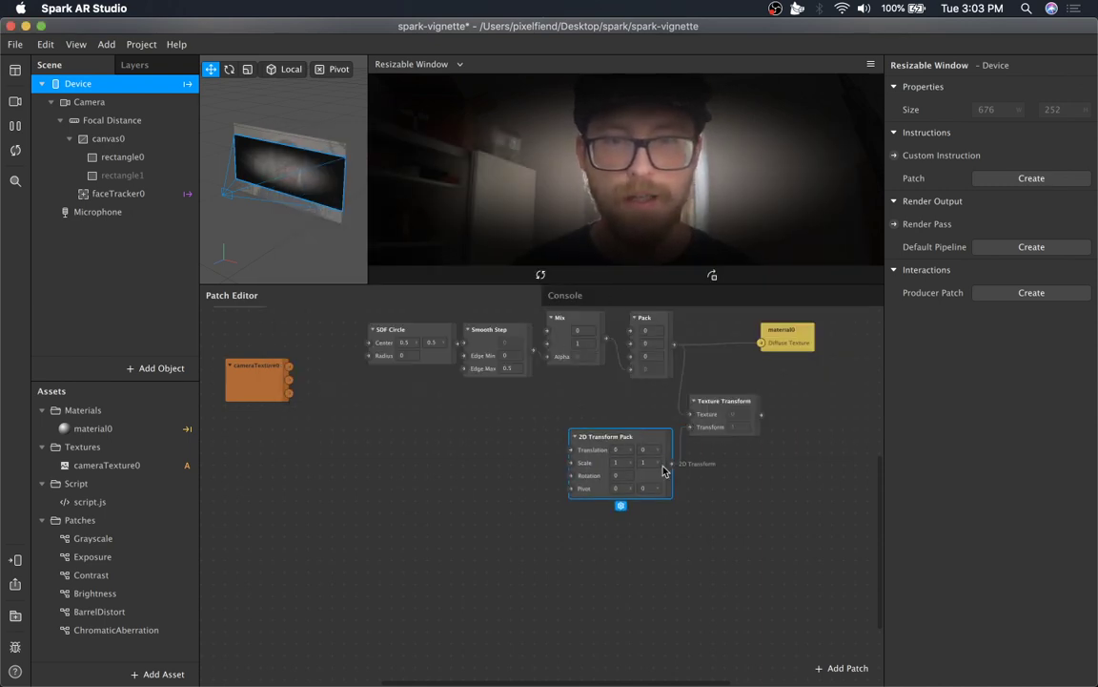
Connect the Texture Transform output to material0's Diffuse Texture input.
click(628, 463)
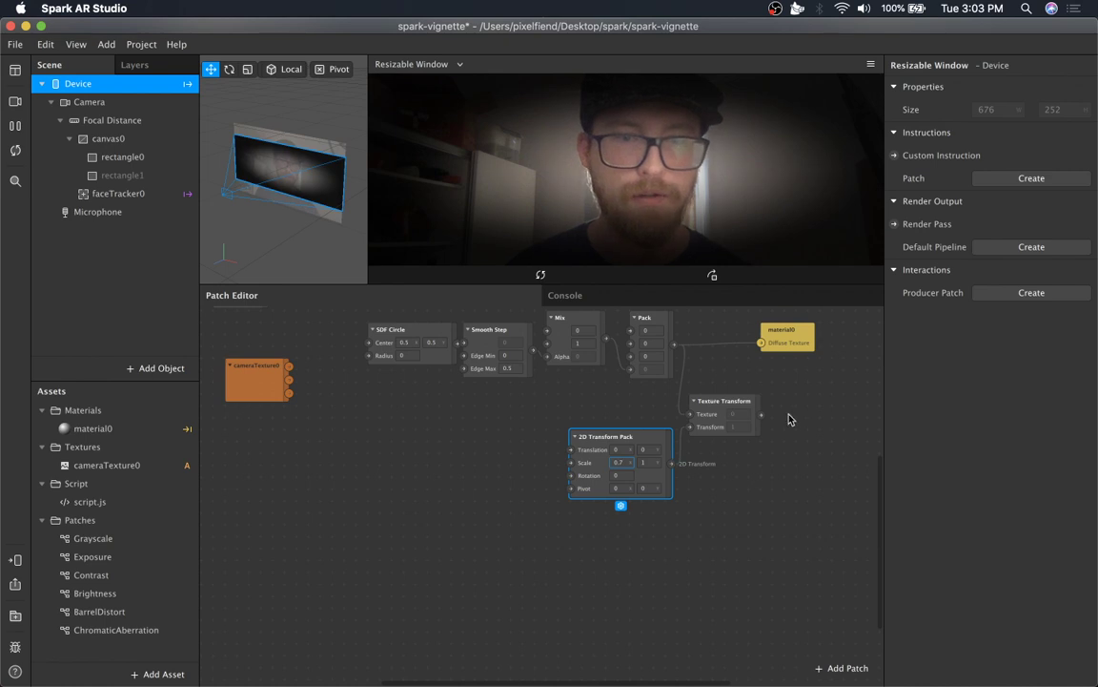
drag(762, 414, 761, 343)
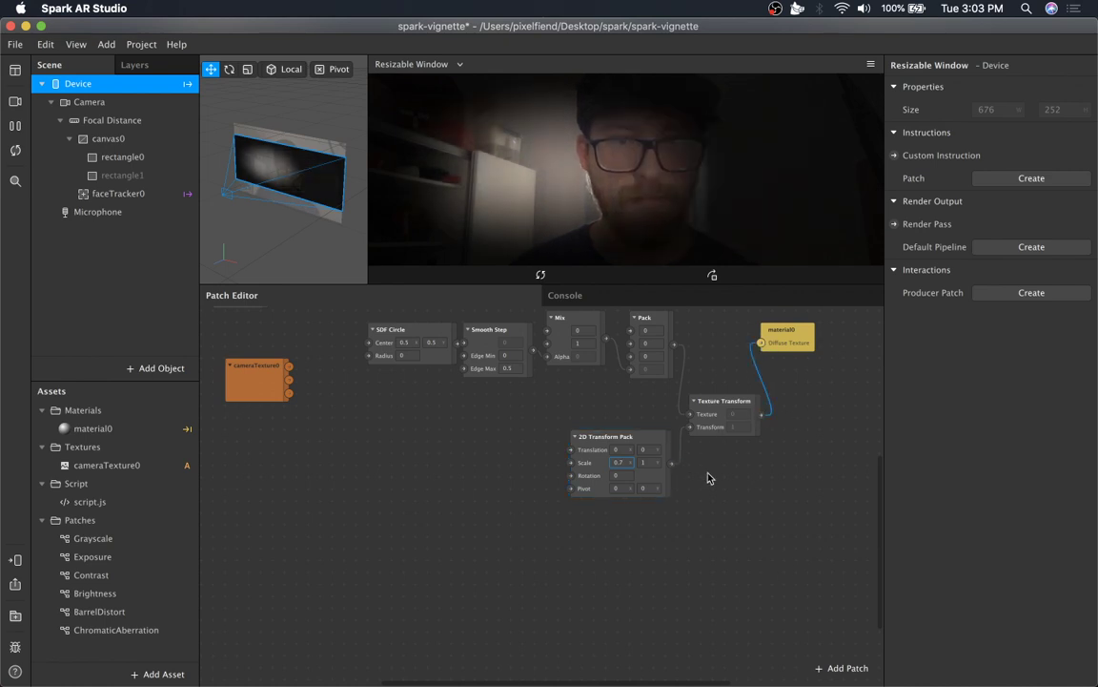
Try several x scale values on the 2D Transform Pack, ending at 1.
key(BackSpace)
text(4)
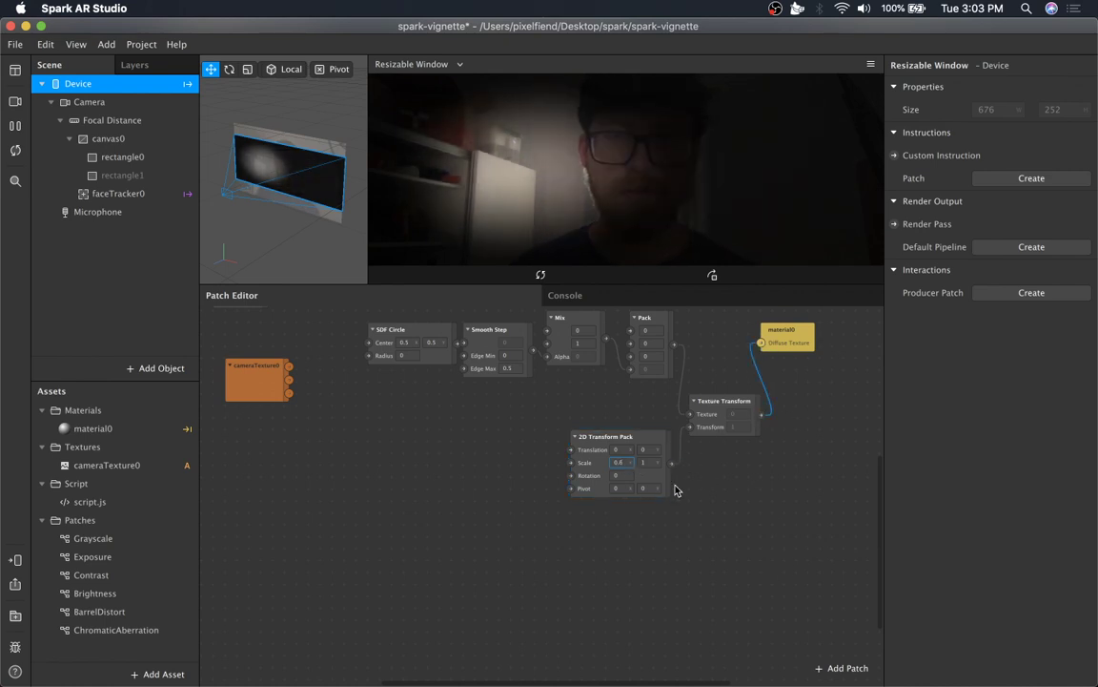
key(BackSpace)
key(BackSpace)
key(BackSpace)
text(1)
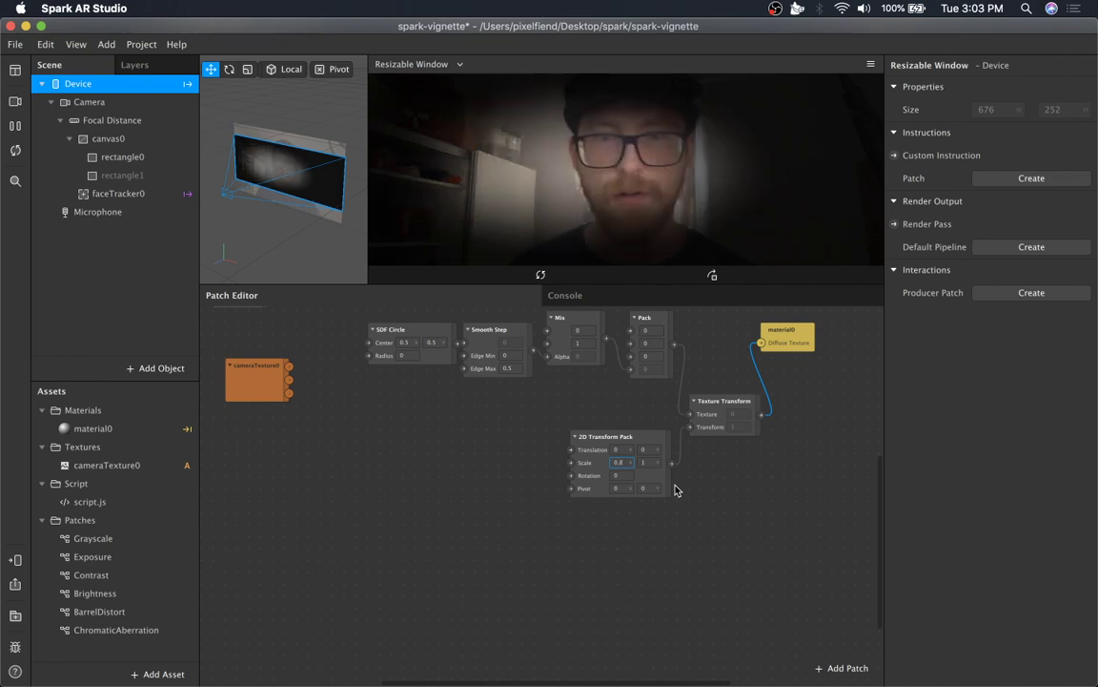
key(BackSpace)
text(0.8)
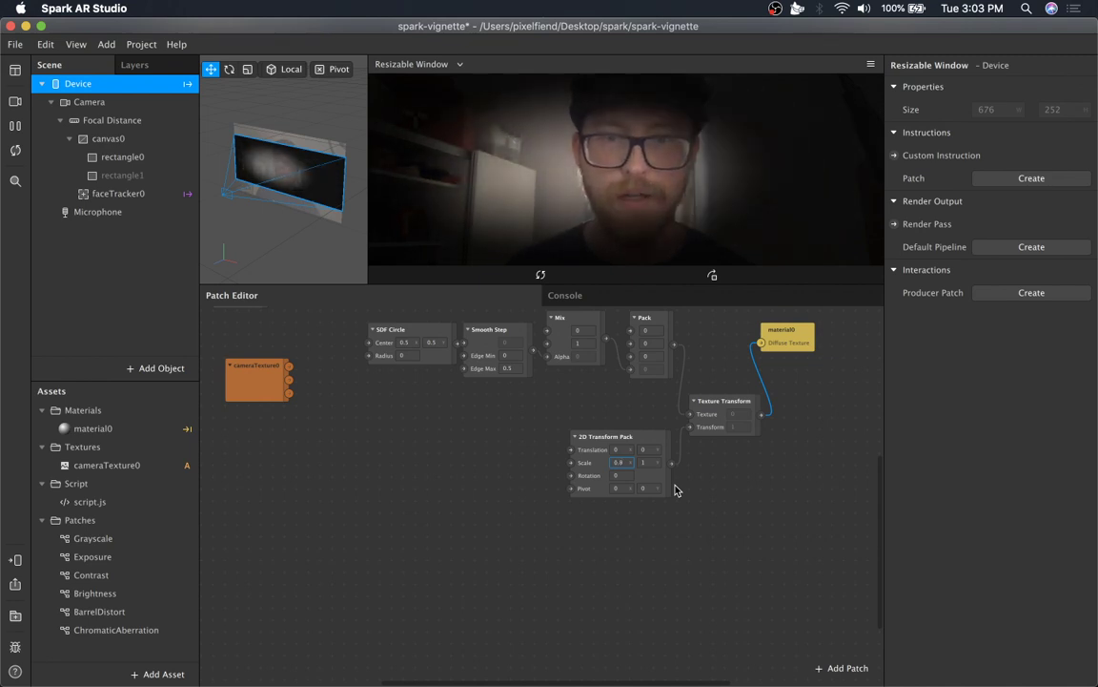
key(BackSpace)
text(5)
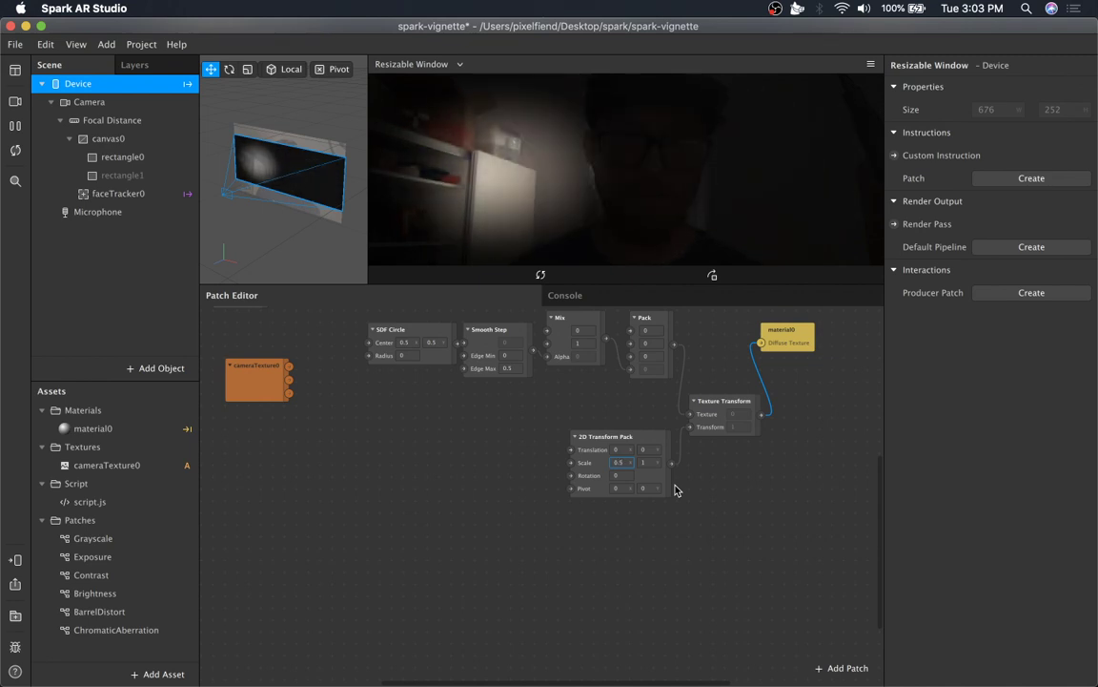
key(BackSpace)
key(BackSpace)
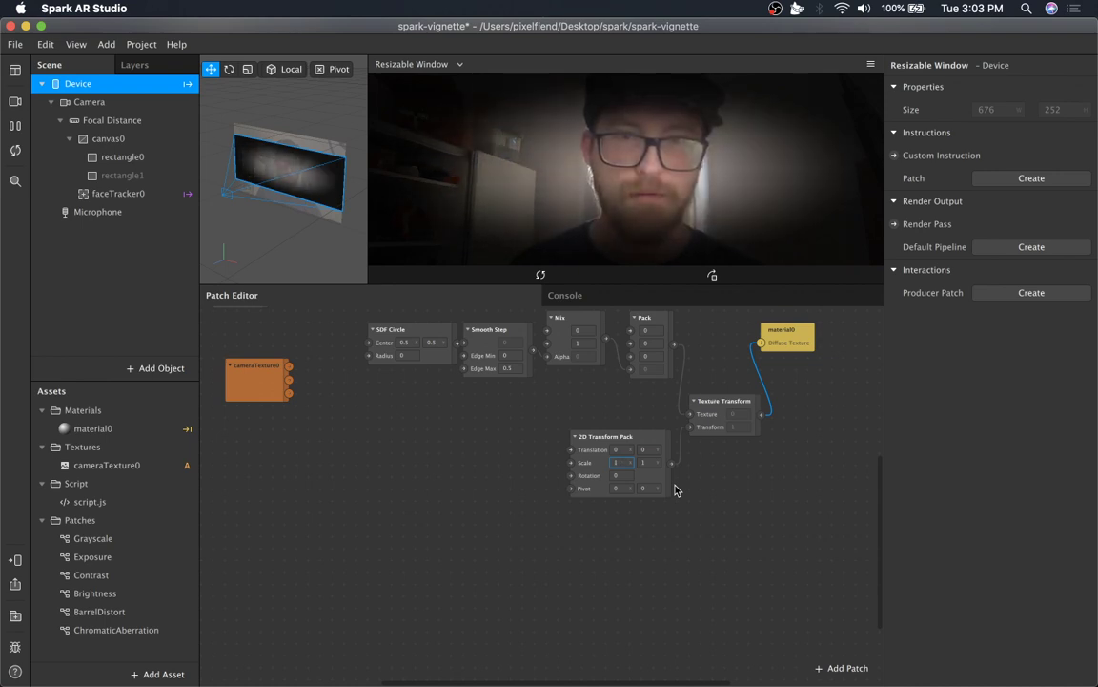
text(1)
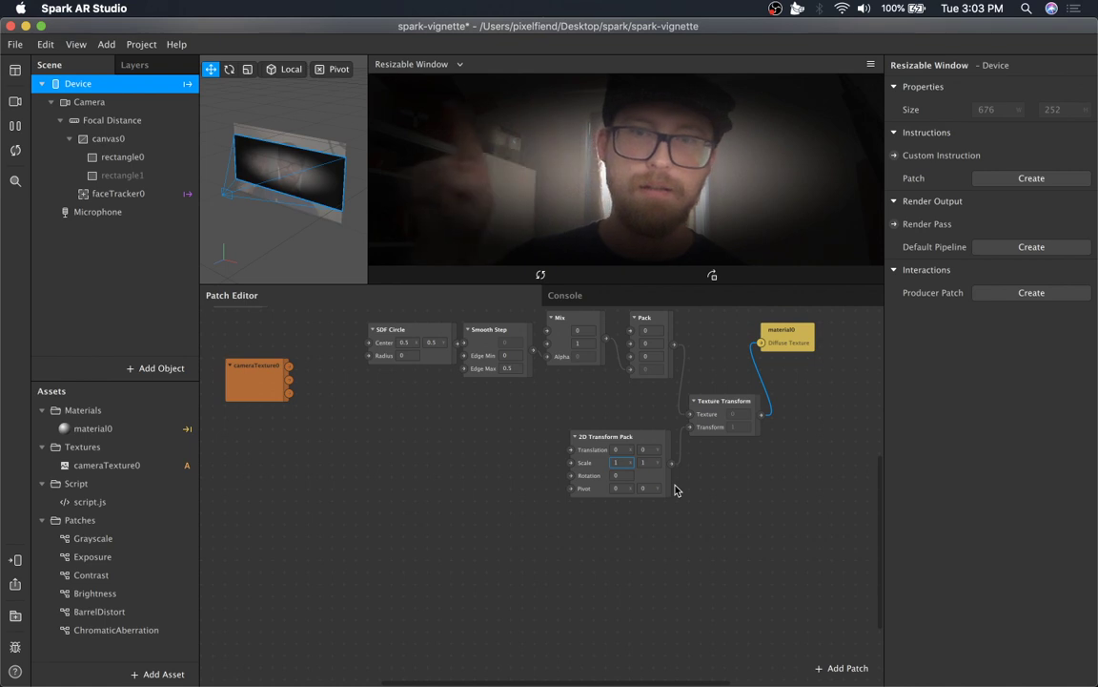
Set the 2D Transform Pack's pivot to 0.5, 0.5 and its x scale to 0.4.
click(620, 486)
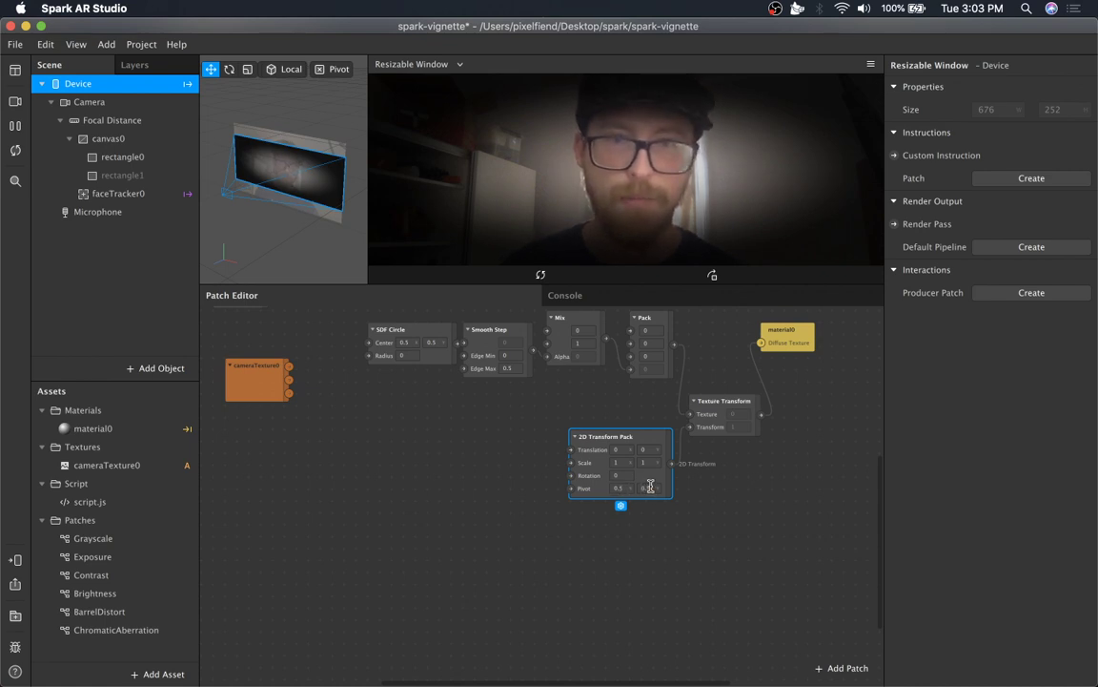
click(723, 476)
click(615, 462)
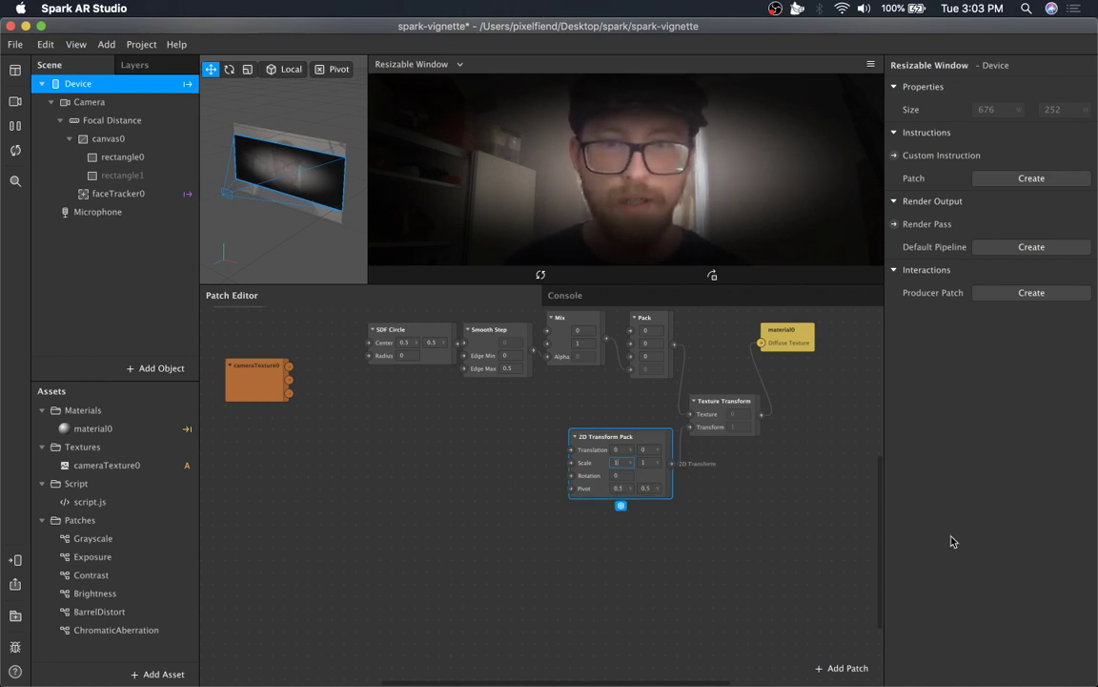
text(0.4)
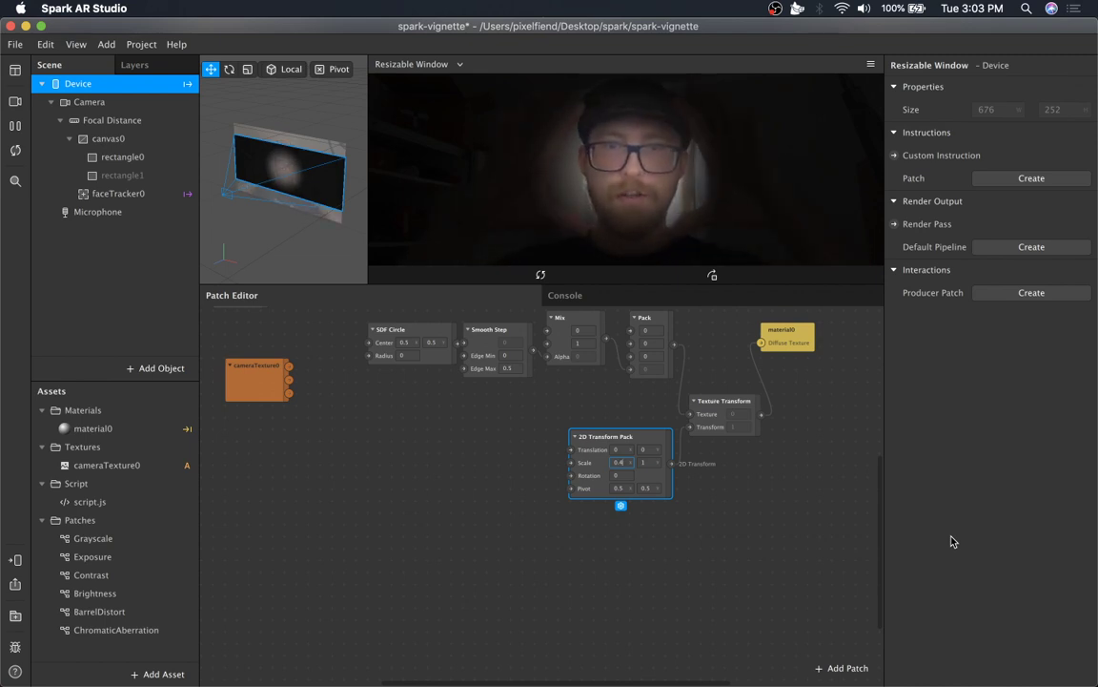
click(686, 504)
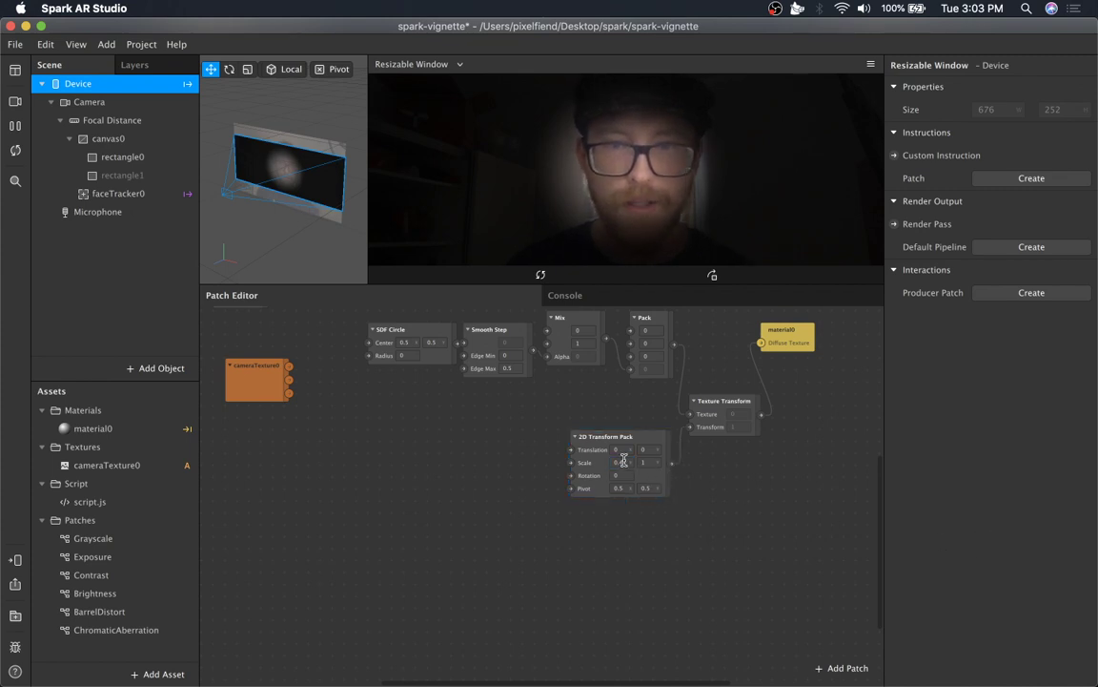
Move the Device, Unpack, Divide and Swizzle chain below the other patches.
scroll(520, 515, up, 5)
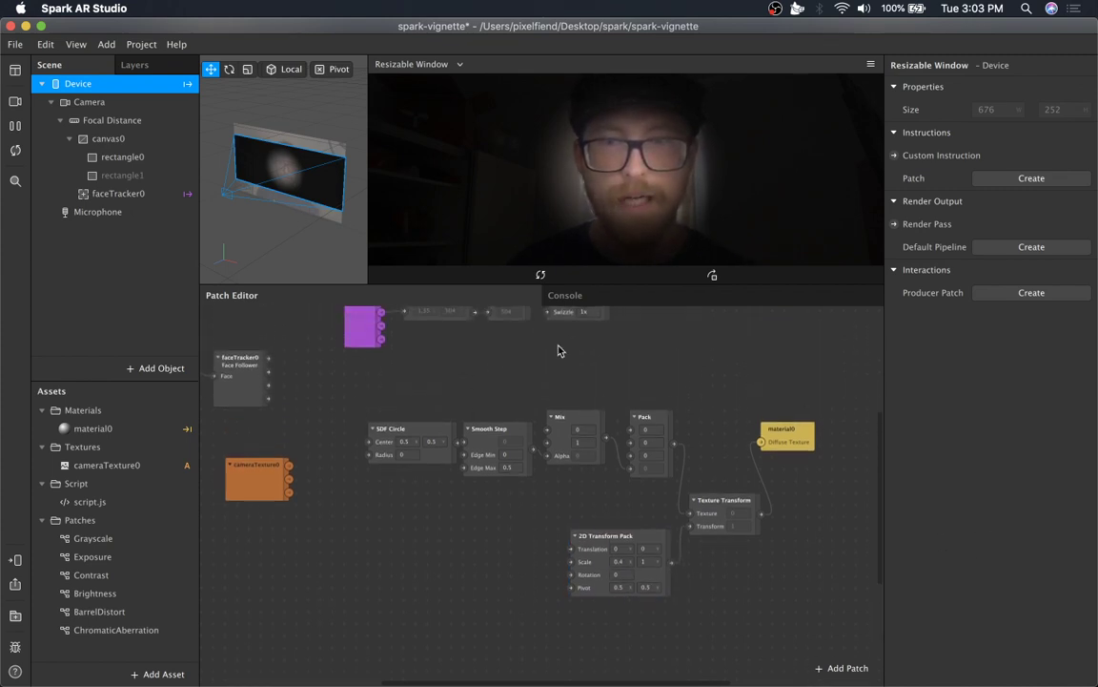
scroll(563, 353, up, 5)
drag(600, 349, 325, 448)
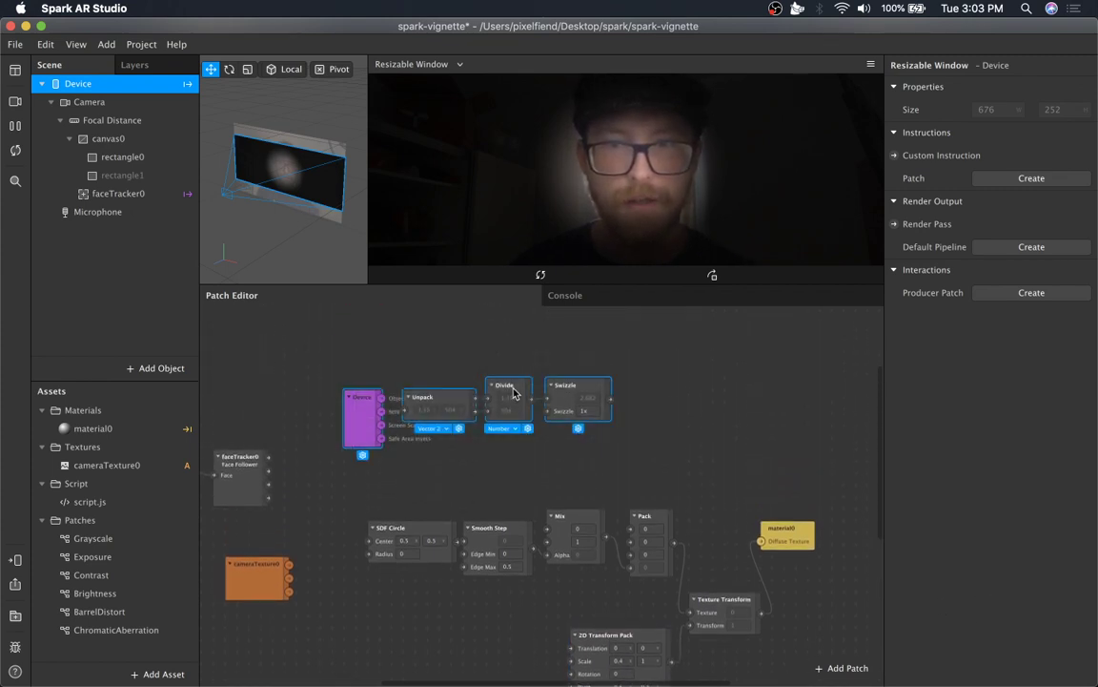
drag(513, 391, 418, 629)
scroll(424, 613, down, 5)
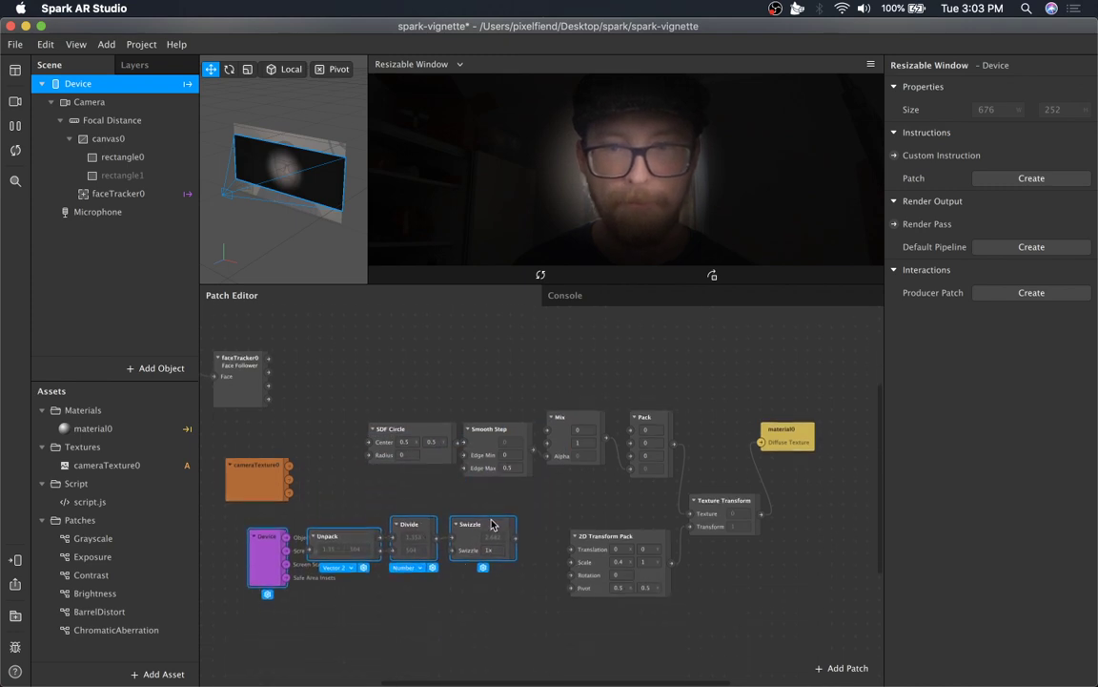
Connect the Swizzle output to the 2D Transform Pack's Scale input.
drag(482, 532, 572, 562)
click(504, 587)
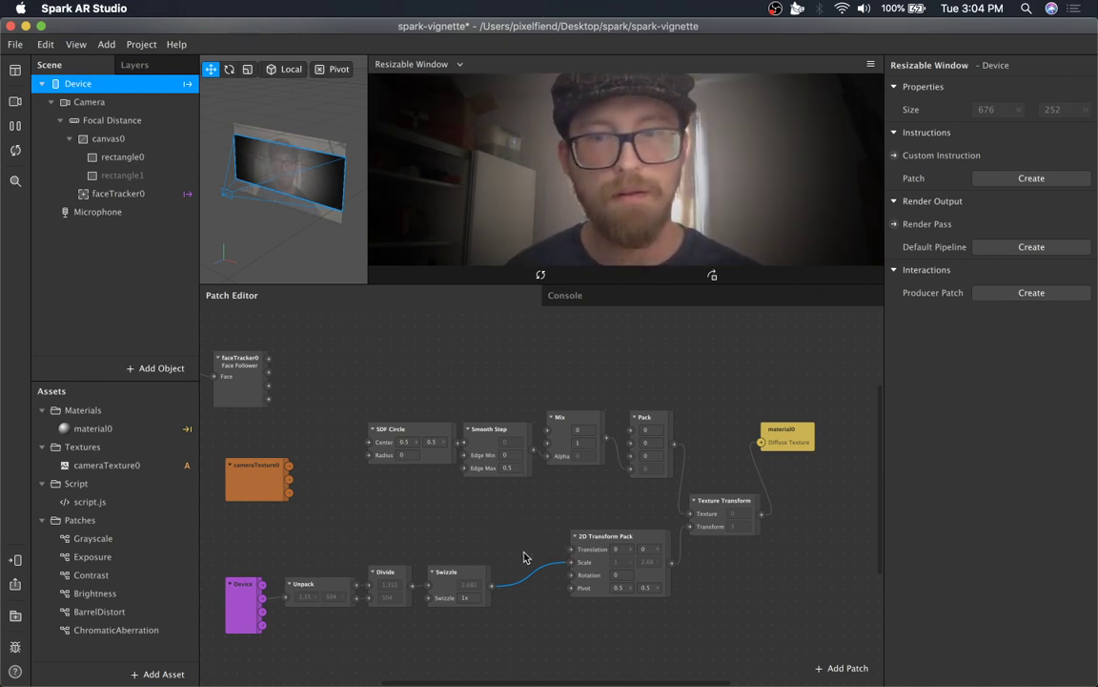
Insert a Multiply patch between the Swizzle output and the 2D Transform Pack's Scale.
scroll(523, 552, left, 4)
drag(646, 548, 427, 628)
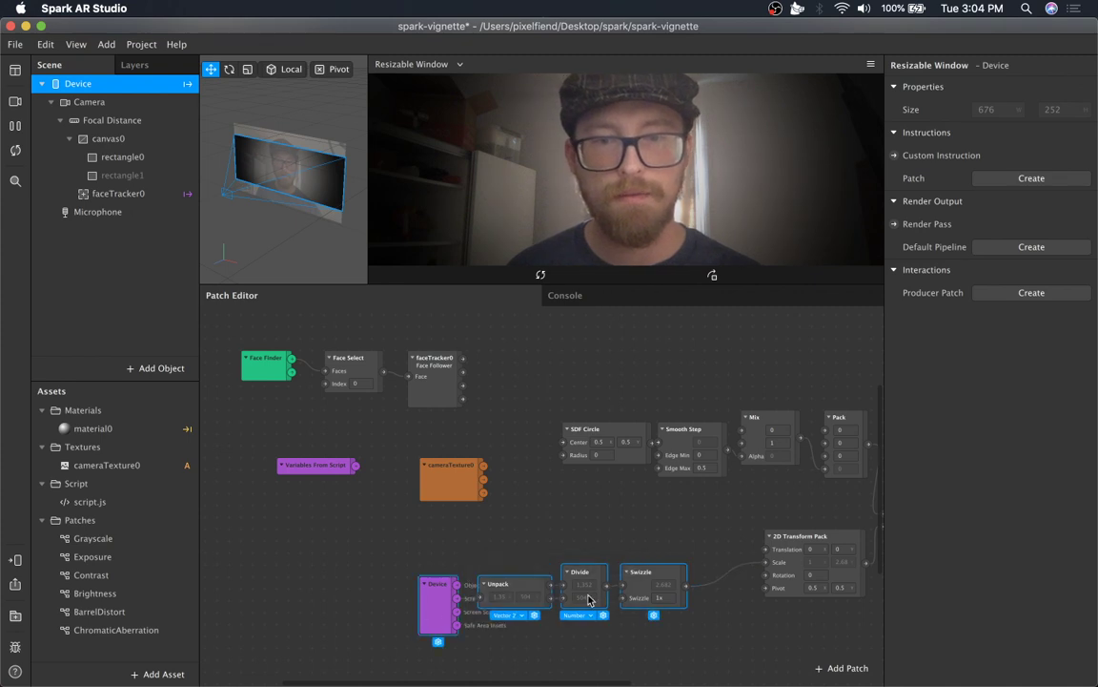
drag(626, 595, 668, 586)
text(mul)
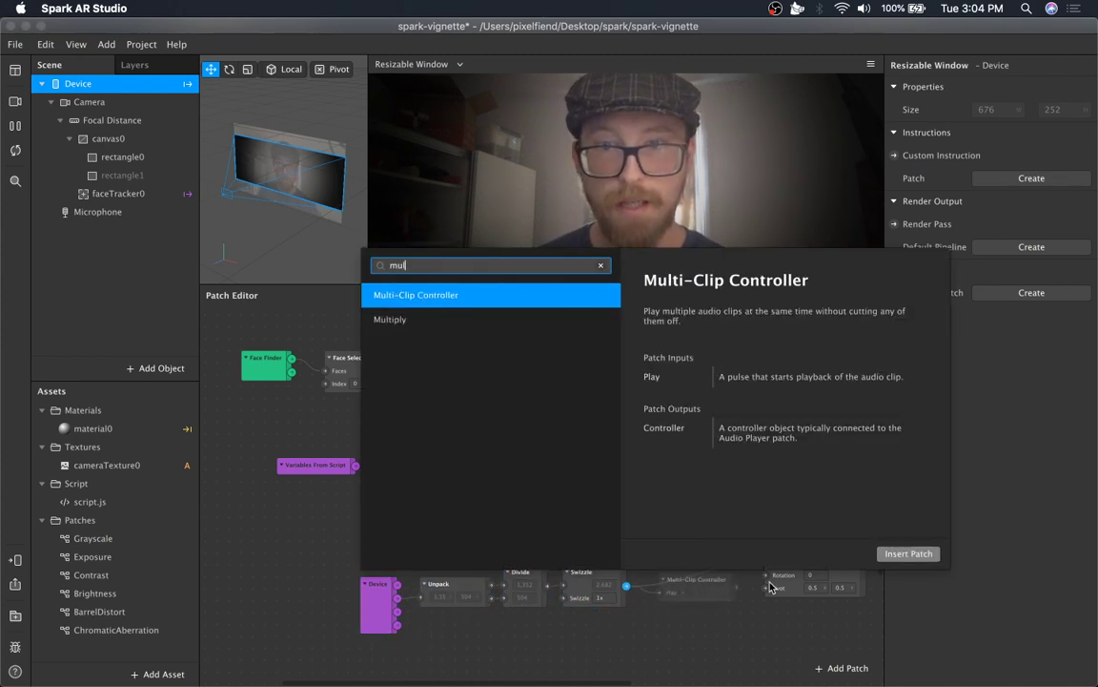
key(Down)
key(Return)
drag(772, 587, 766, 561)
Set the Multiply patch's second input to 0.5 and nudge the patch into place.
click(677, 604)
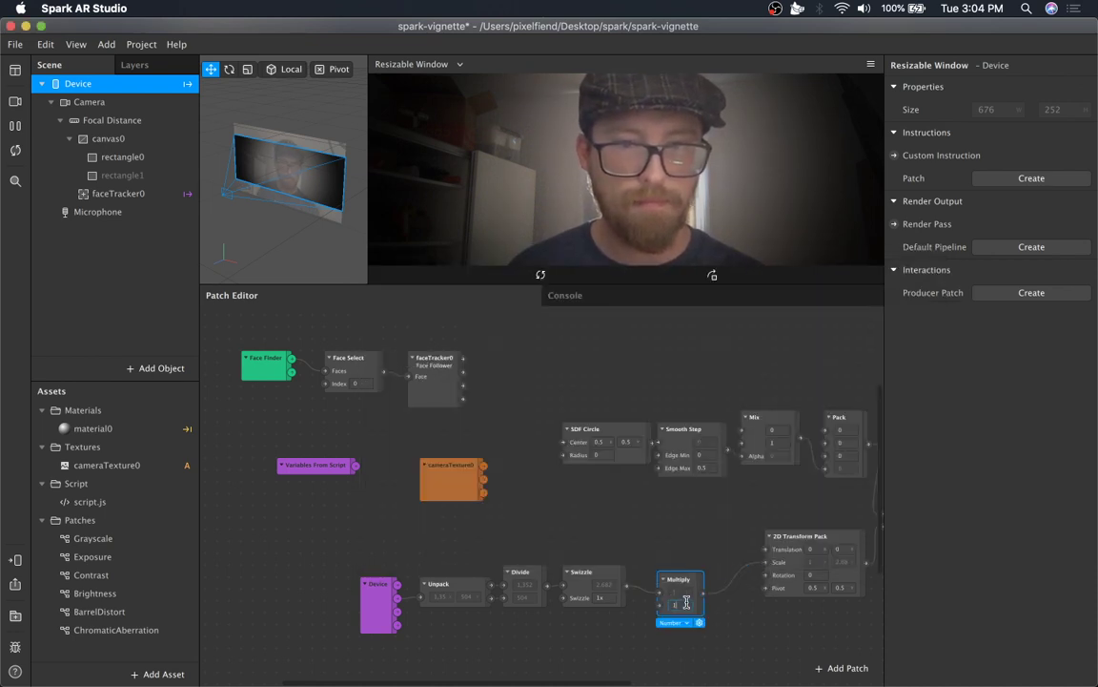
text(0.7)
key(Down)
key(Down)
key(Down)
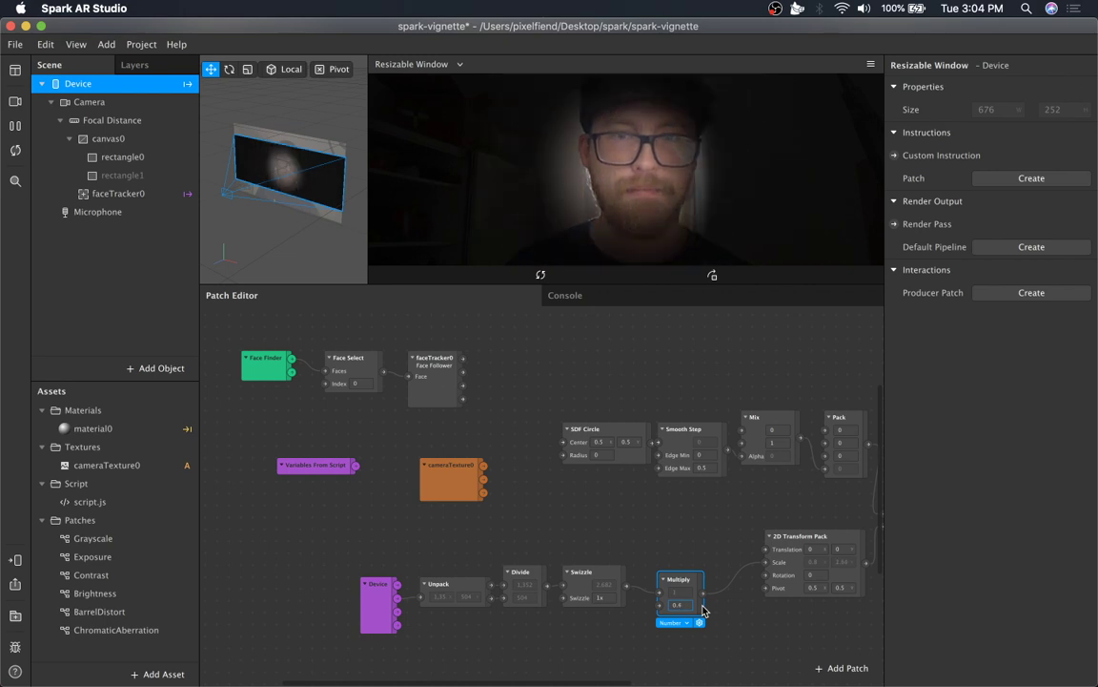
key(Down)
key(Down)
key(Up)
key(Up)
key(Up)
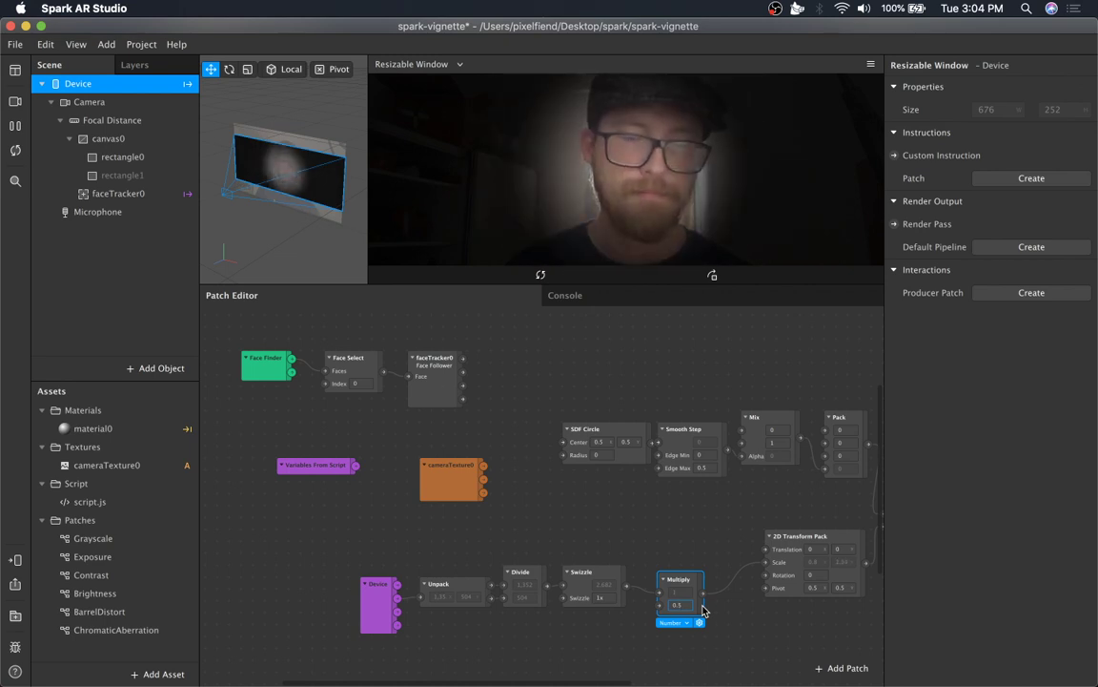
drag(679, 579, 671, 577)
click(693, 518)
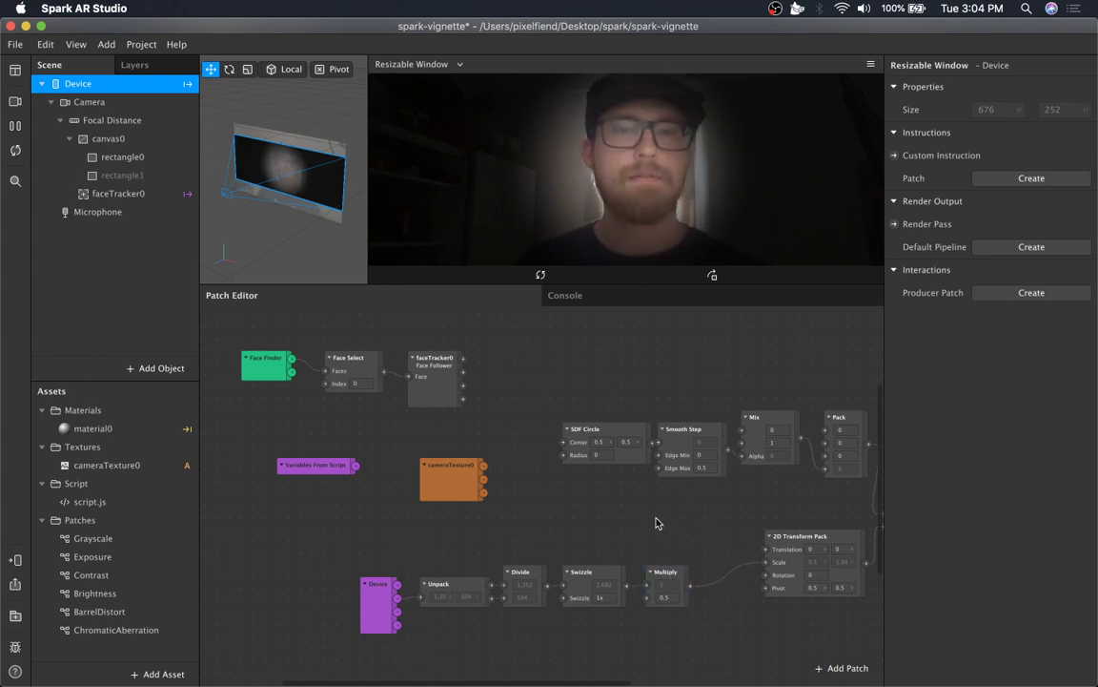
Try multiplier values of 1.0 and 0.4, returning the Multiply input to 0.5.
click(664, 597)
text(1.0)
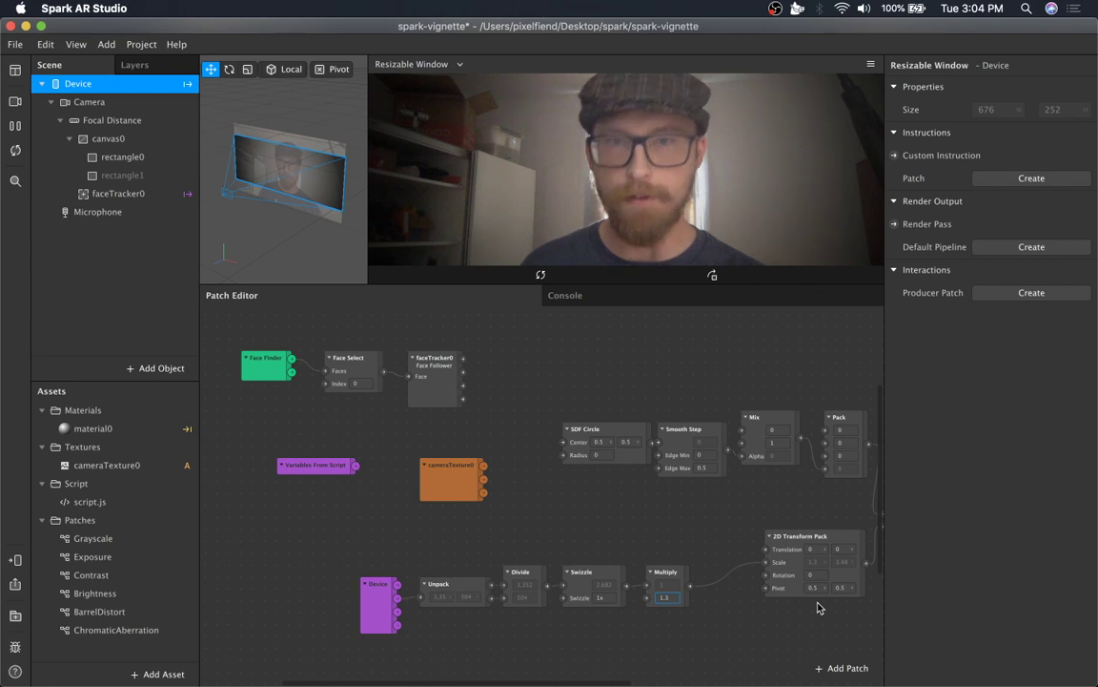
text(0.4)
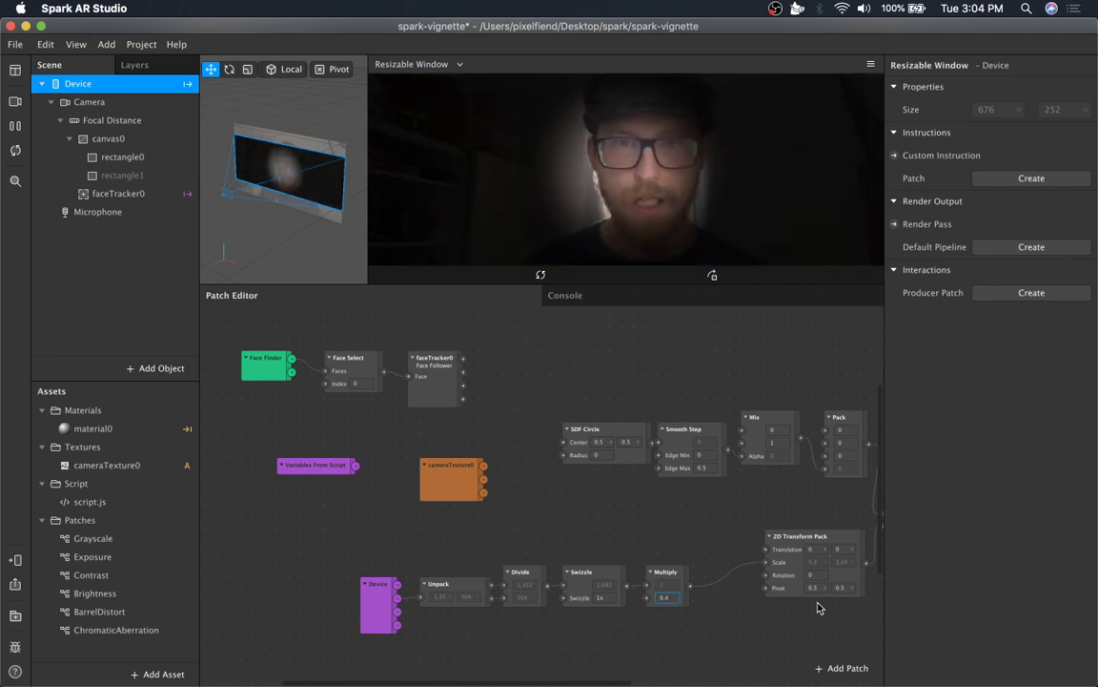
key(BackSpace)
text(5)
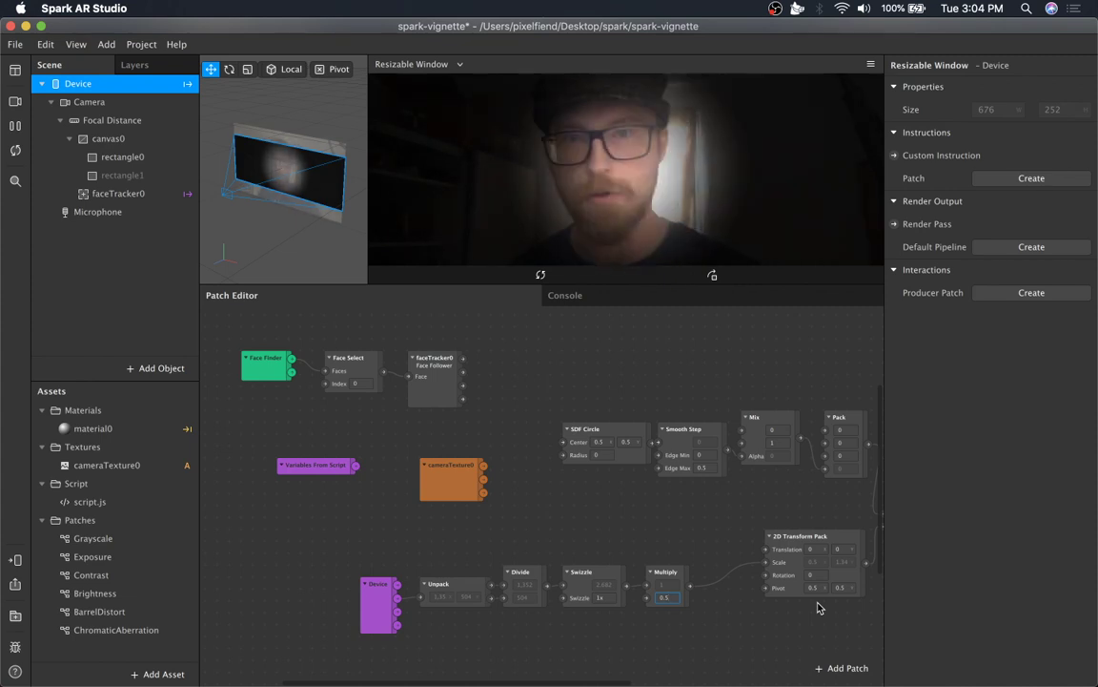
Reposition the cameraTexture0 patch and the Variables From Script patch to tidy the graph.
click(681, 500)
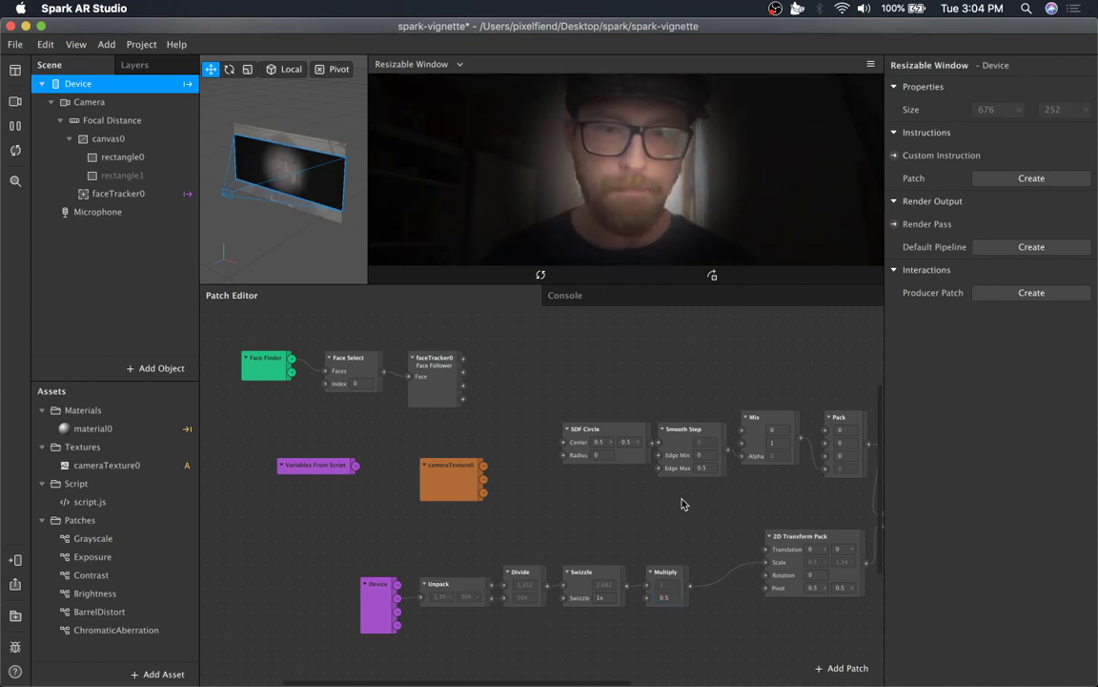
scroll(675, 541, right, 5)
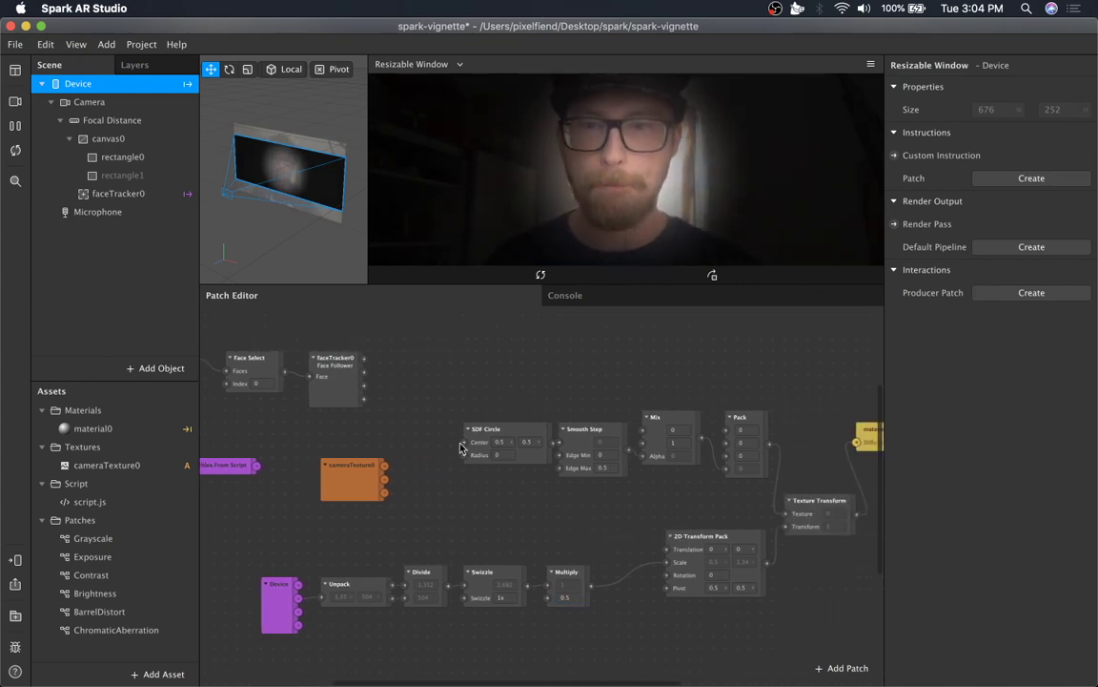
drag(325, 487, 532, 335)
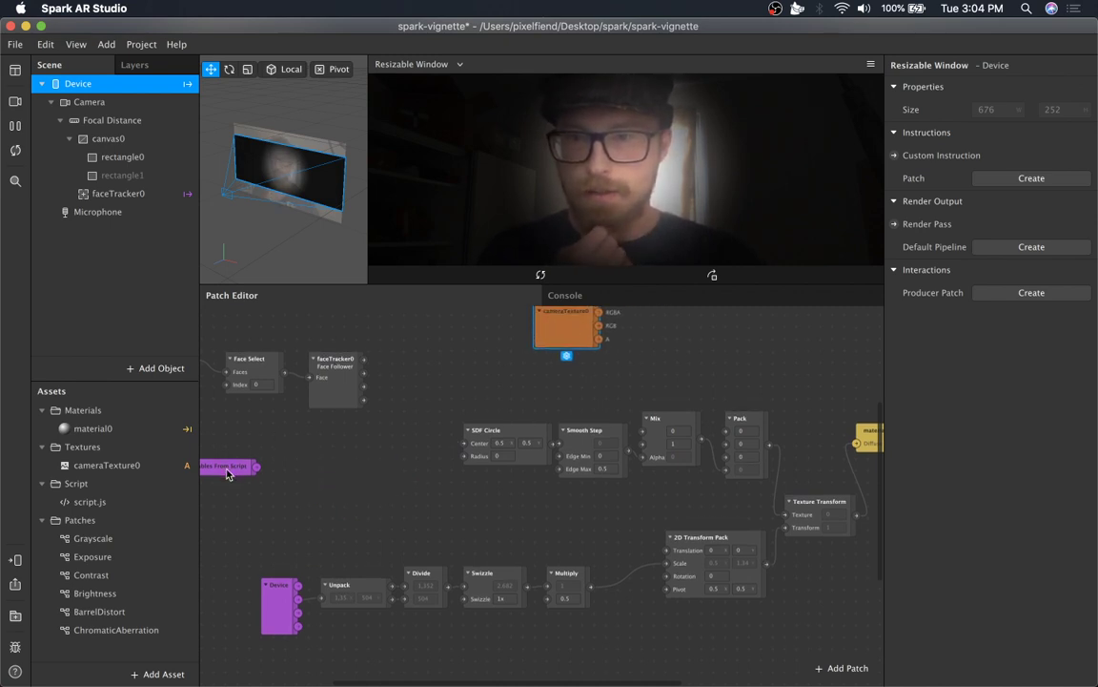
drag(227, 474, 467, 526)
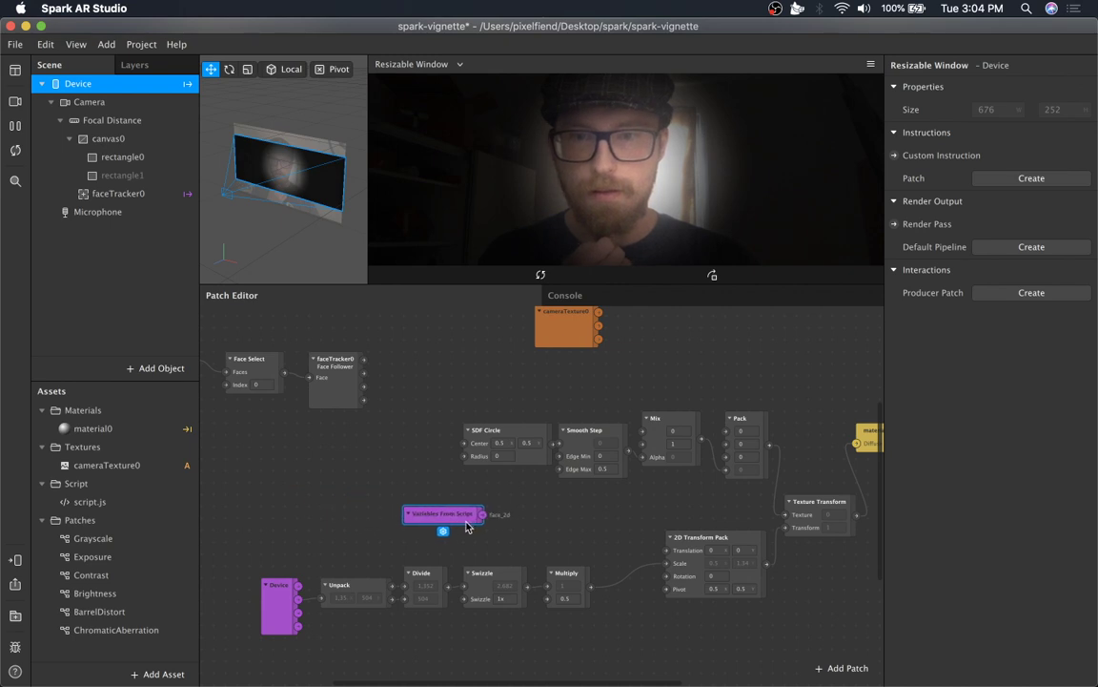
Add a Swizzle patch connected to the Variables From Script output.
click(713, 547)
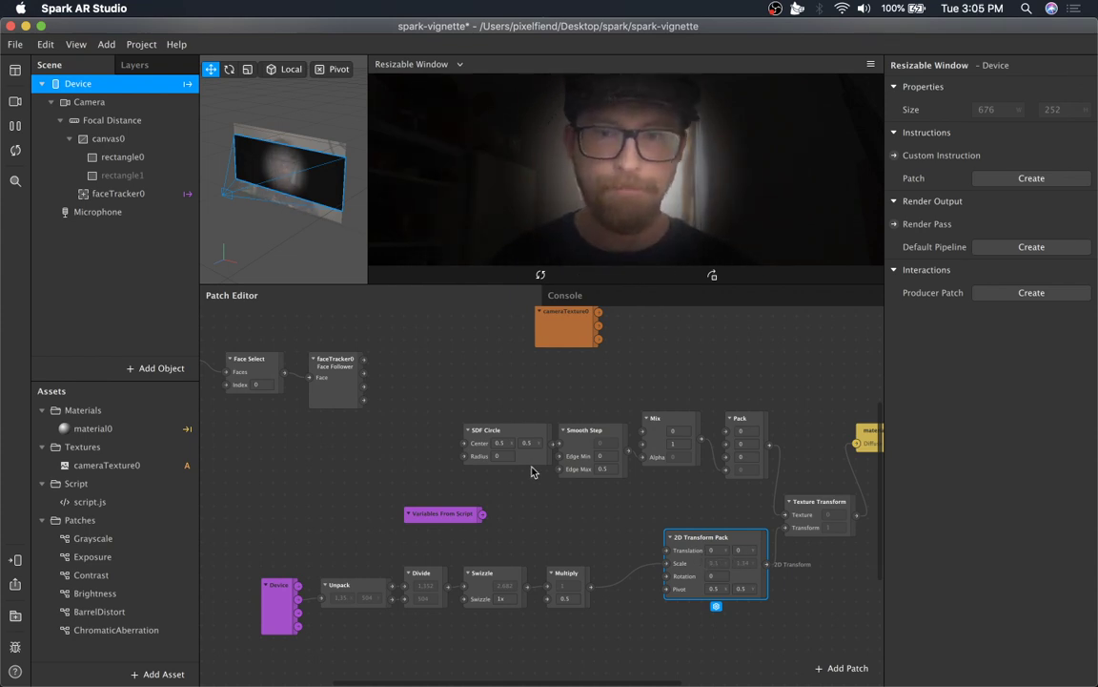
drag(486, 516, 508, 521)
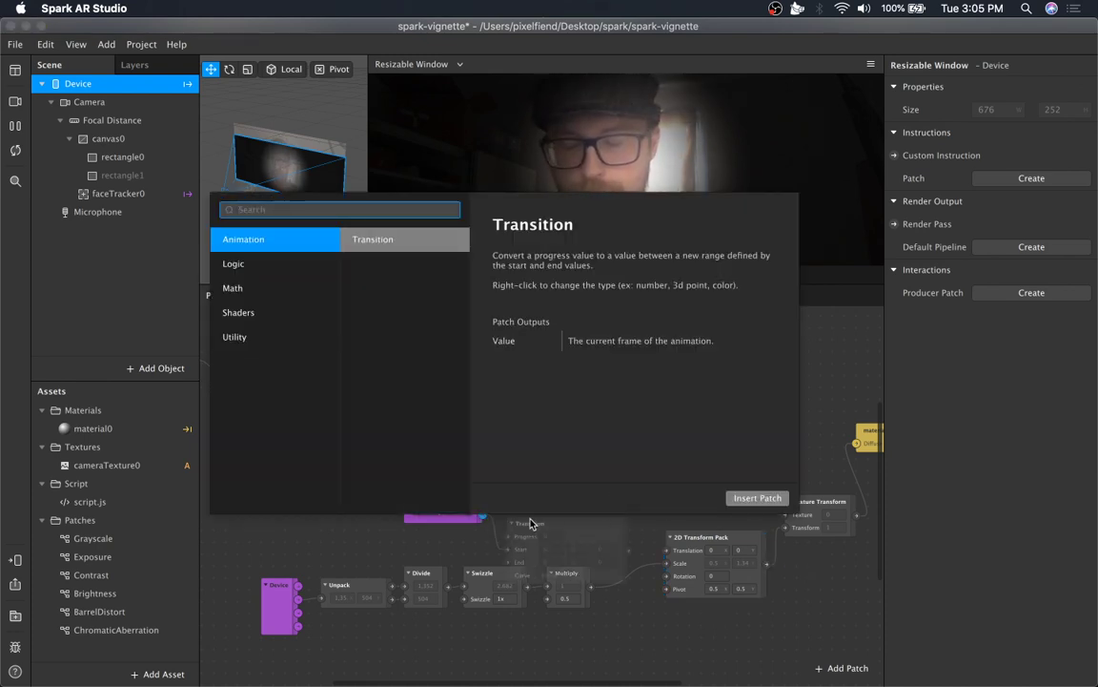
text(swizzle)
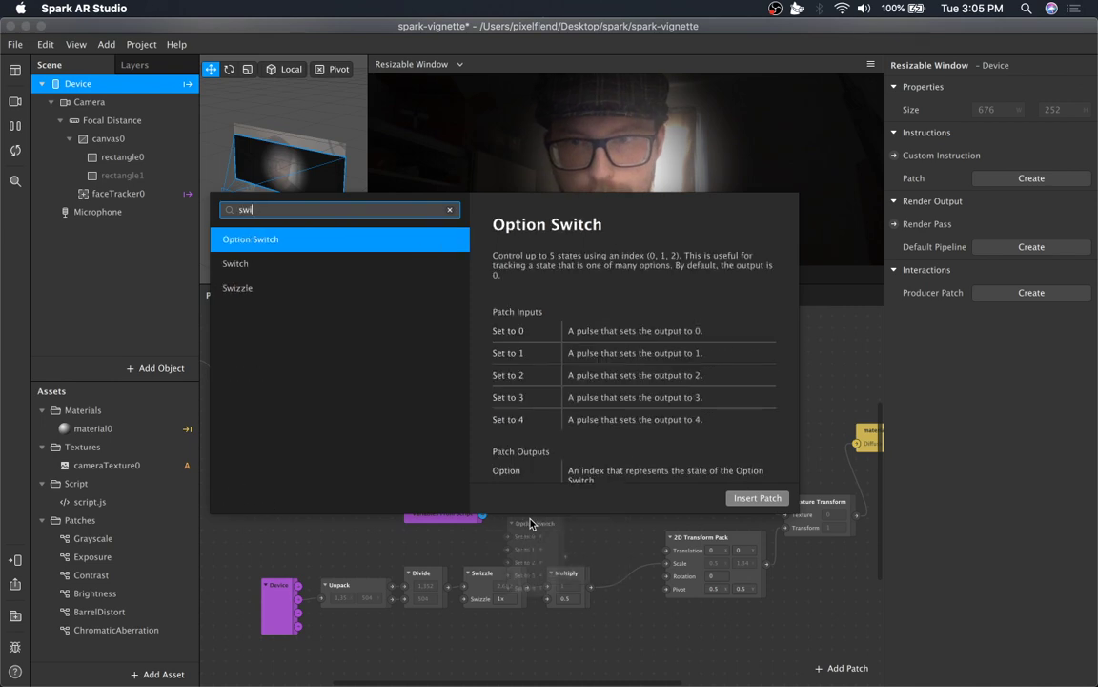
key(Return)
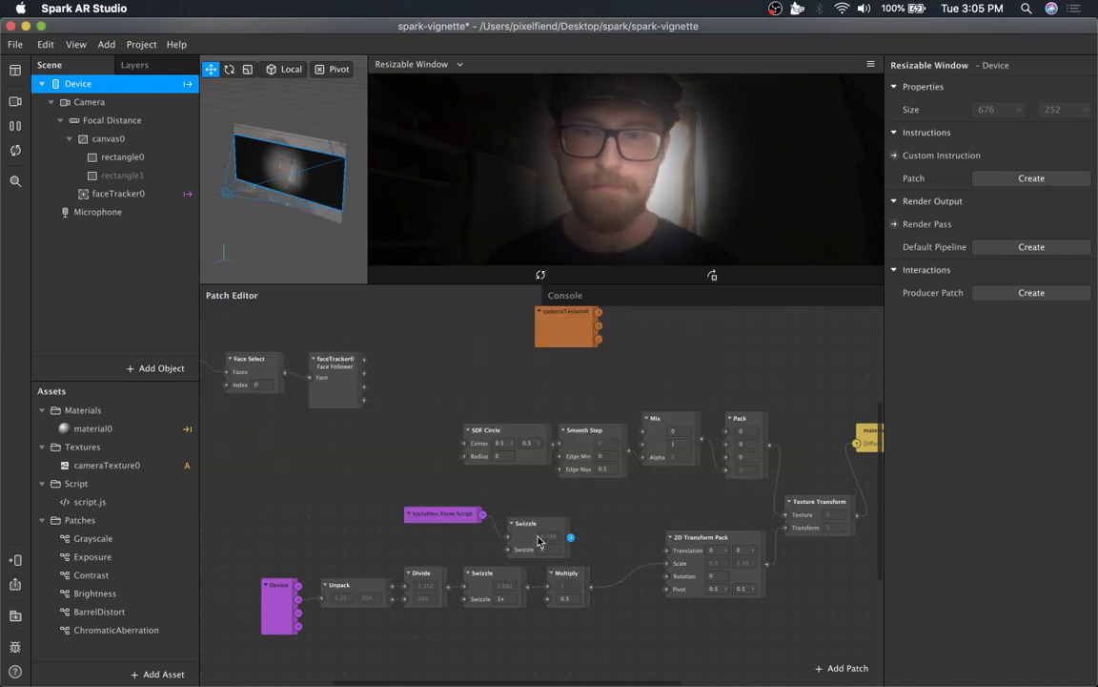
Set the new Swizzle to xy and connect its output to the 2D Transform Pack's Translation input.
click(546, 549)
text(y)
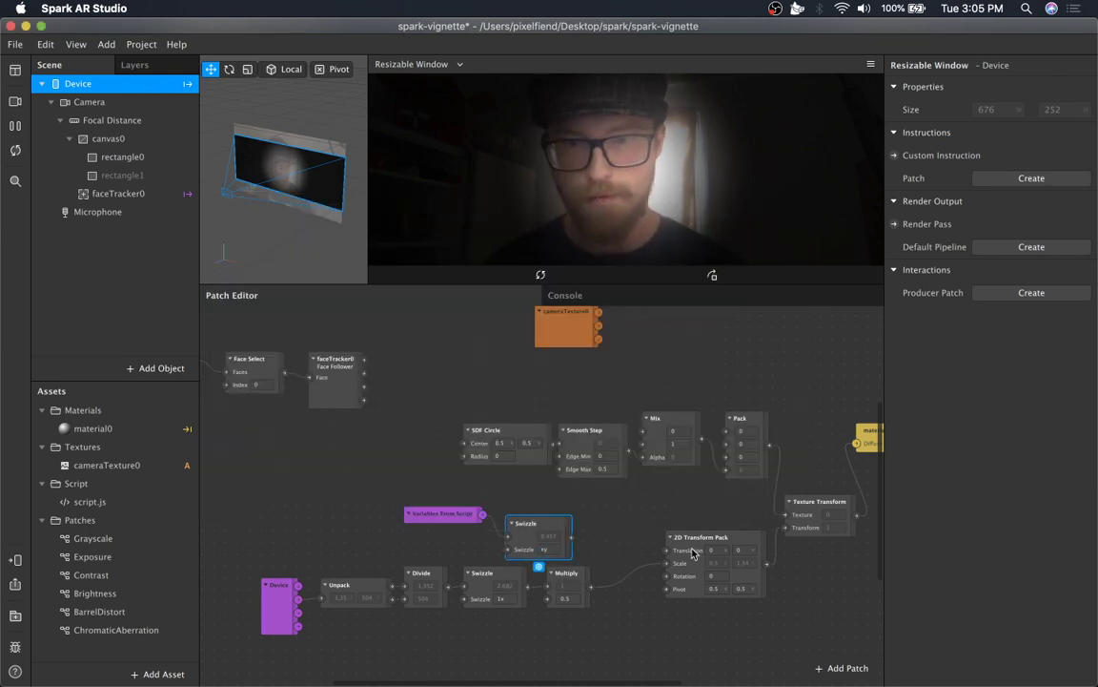
drag(532, 521, 661, 553)
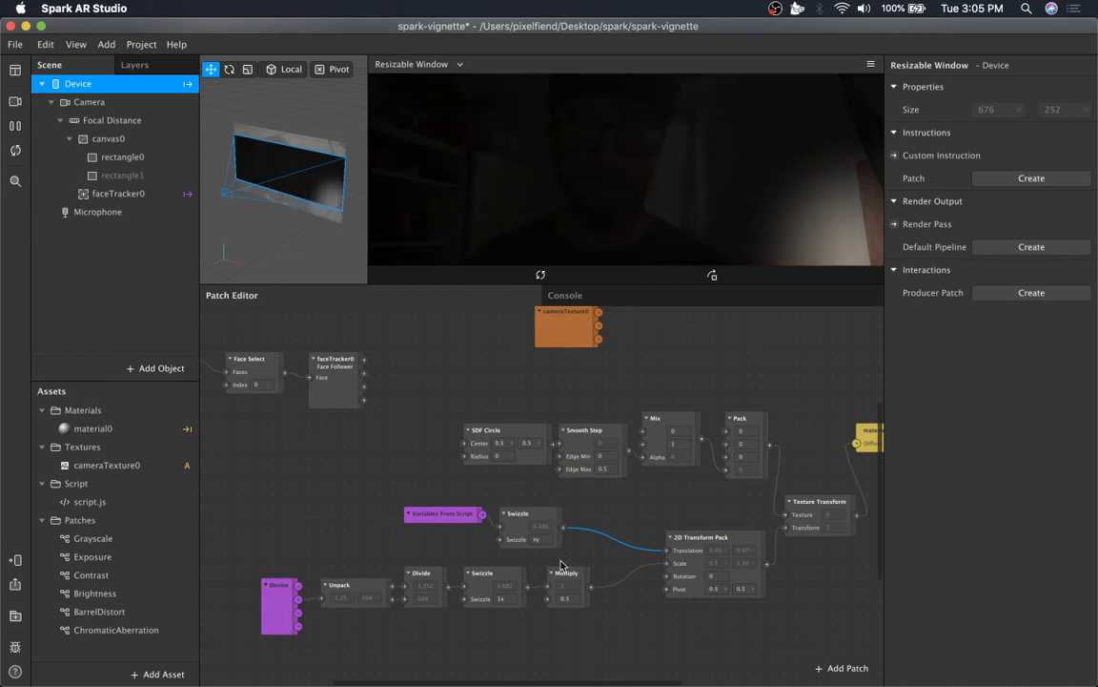
Insert a Subtract patch on the link between the xy Swizzle and the 2D Transform Pack.
click(624, 638)
double_click(576, 536)
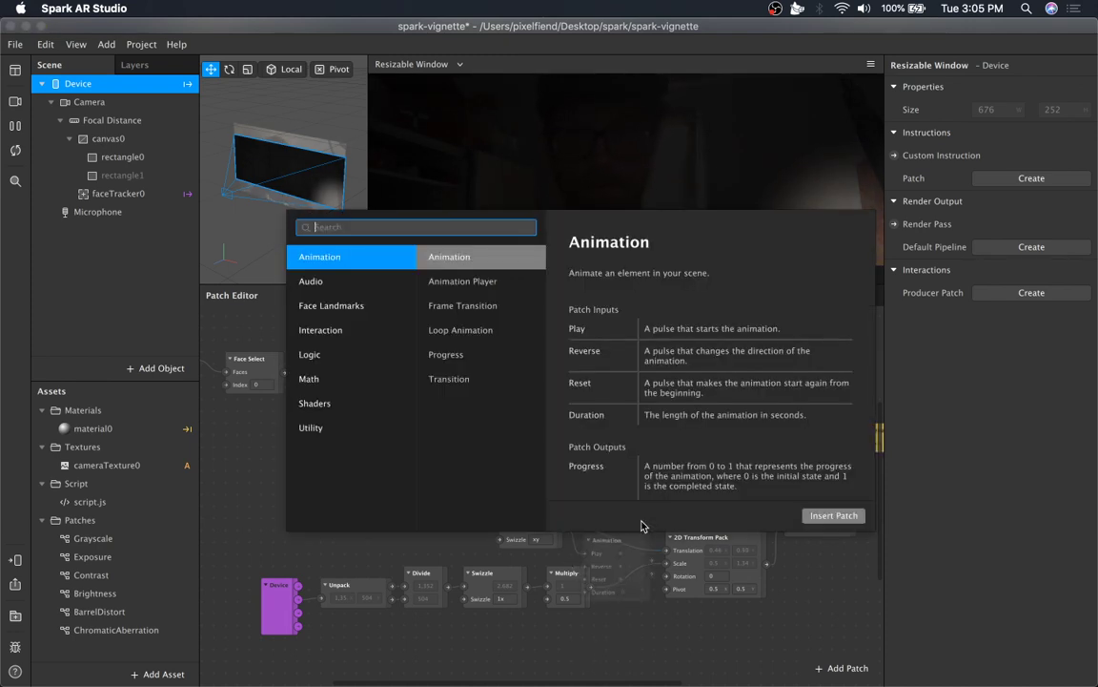
text(subt)
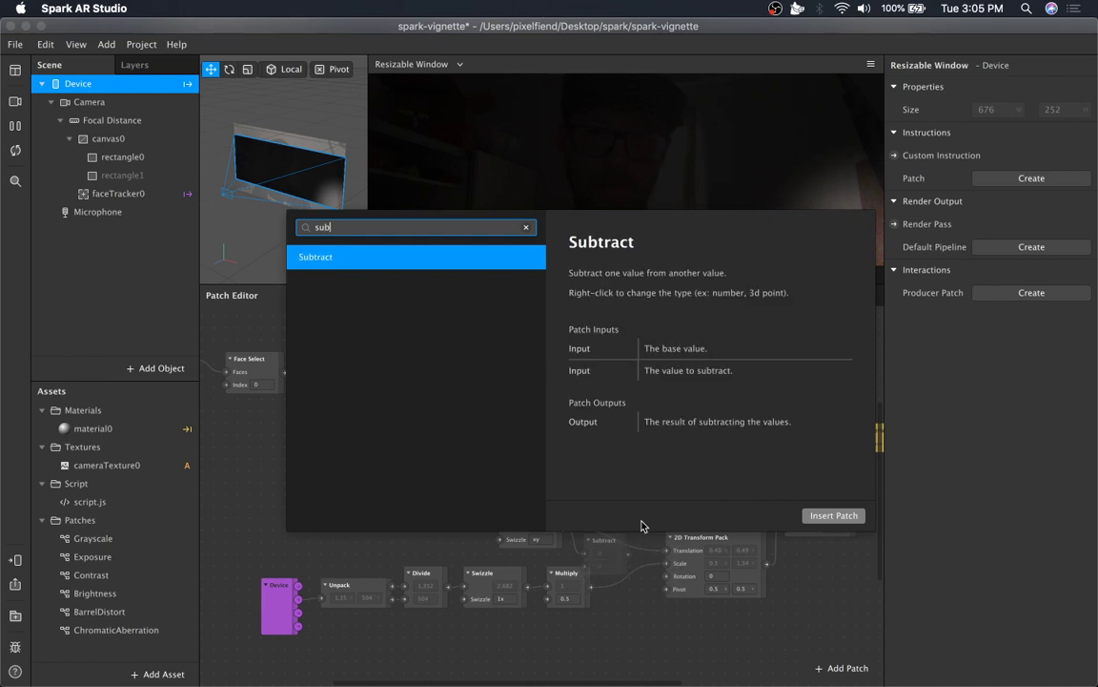
key(Return)
drag(611, 543, 610, 527)
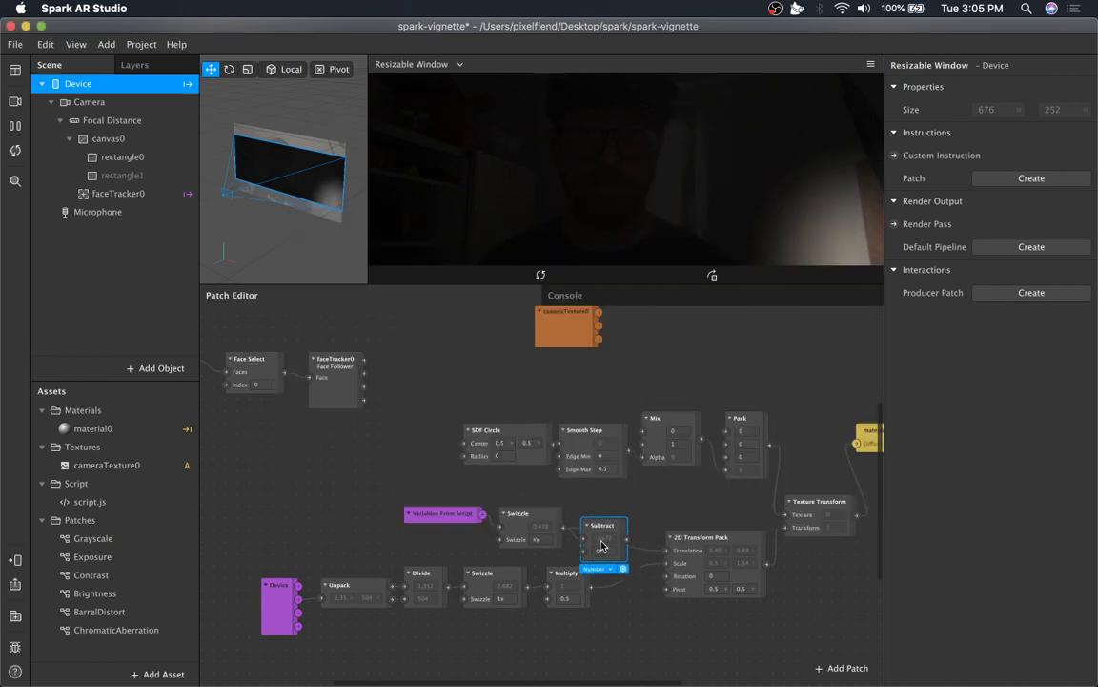
Set the Subtract patch's second input to 0.5 and connect its output to the Translation input.
text(0.5)
key(Return)
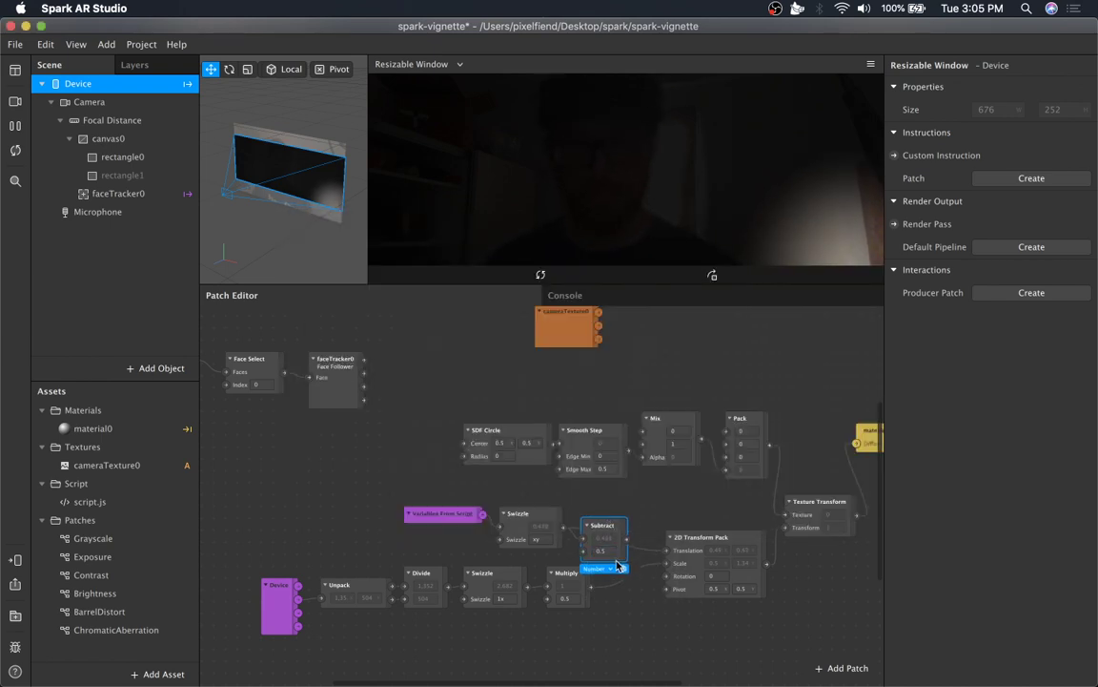
drag(626, 540, 667, 553)
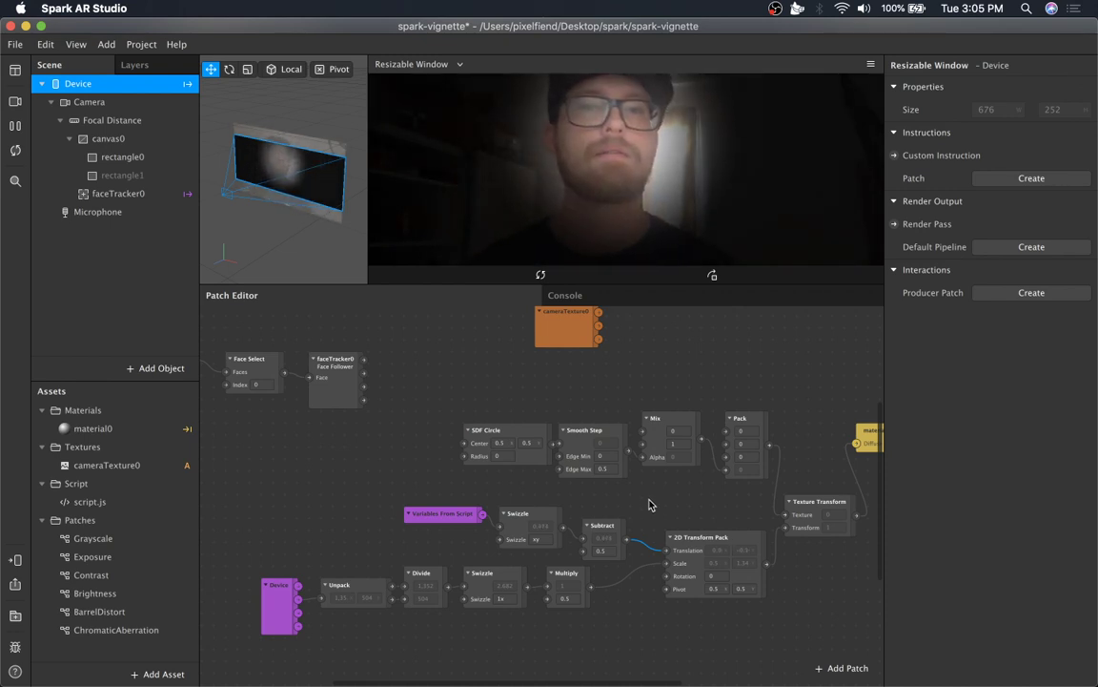
Shift the Device, Unpack, Divide and Swizzle patches slightly to the left.
scroll(556, 491, up, 1)
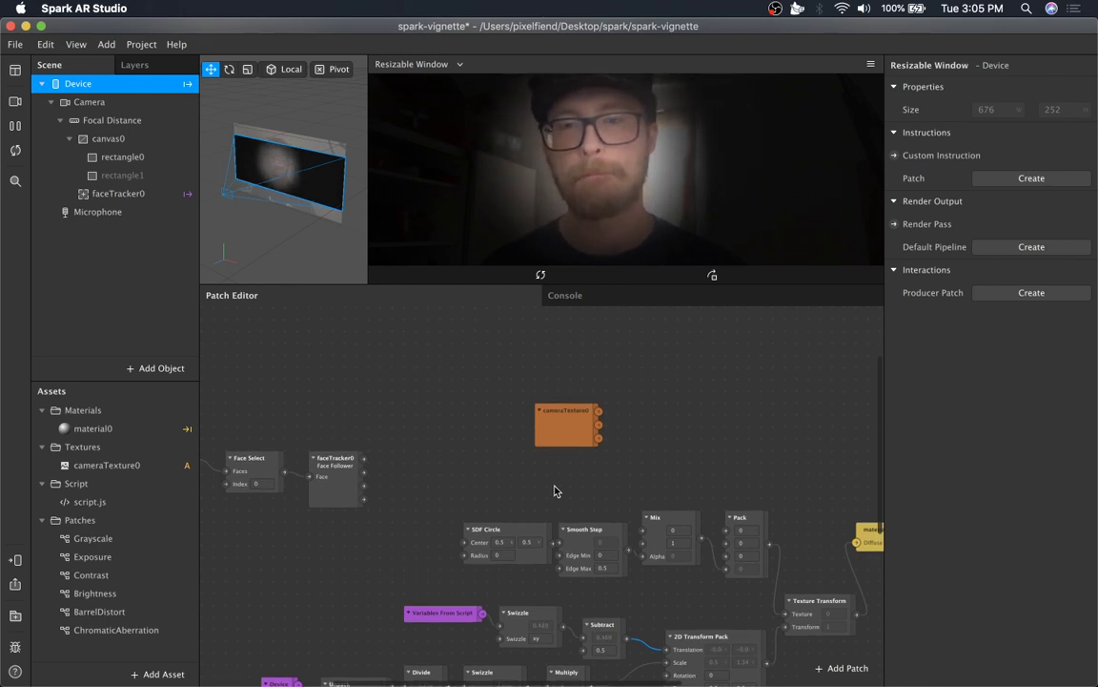
scroll(556, 491, left, 5)
drag(469, 410, 247, 512)
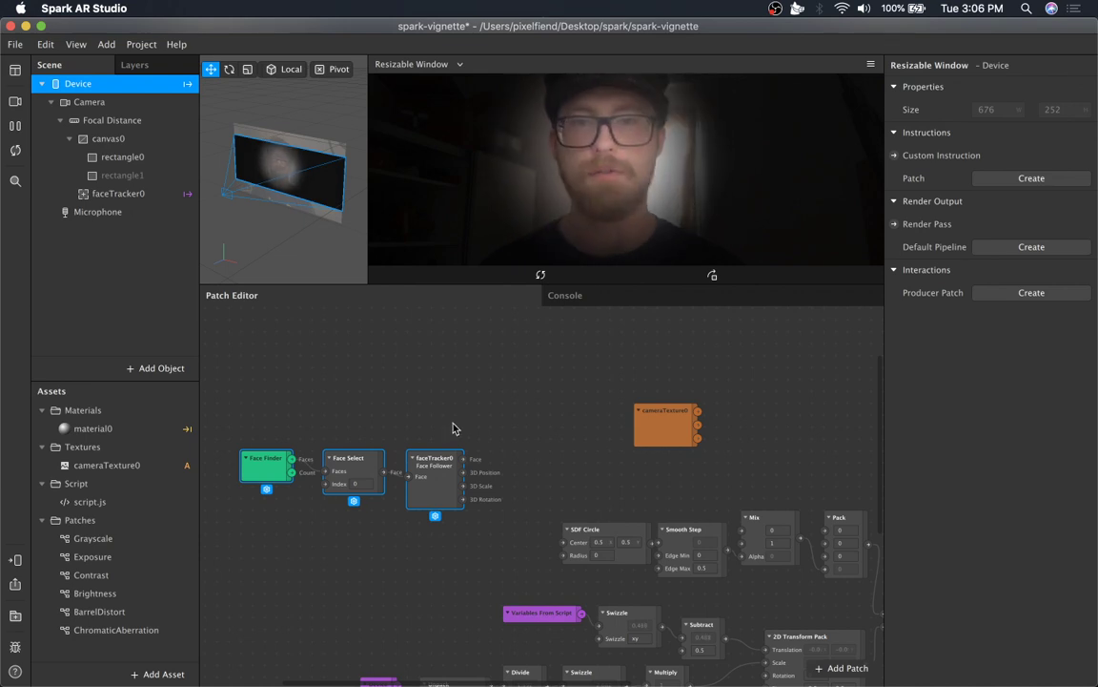
scroll(453, 427, down, 5)
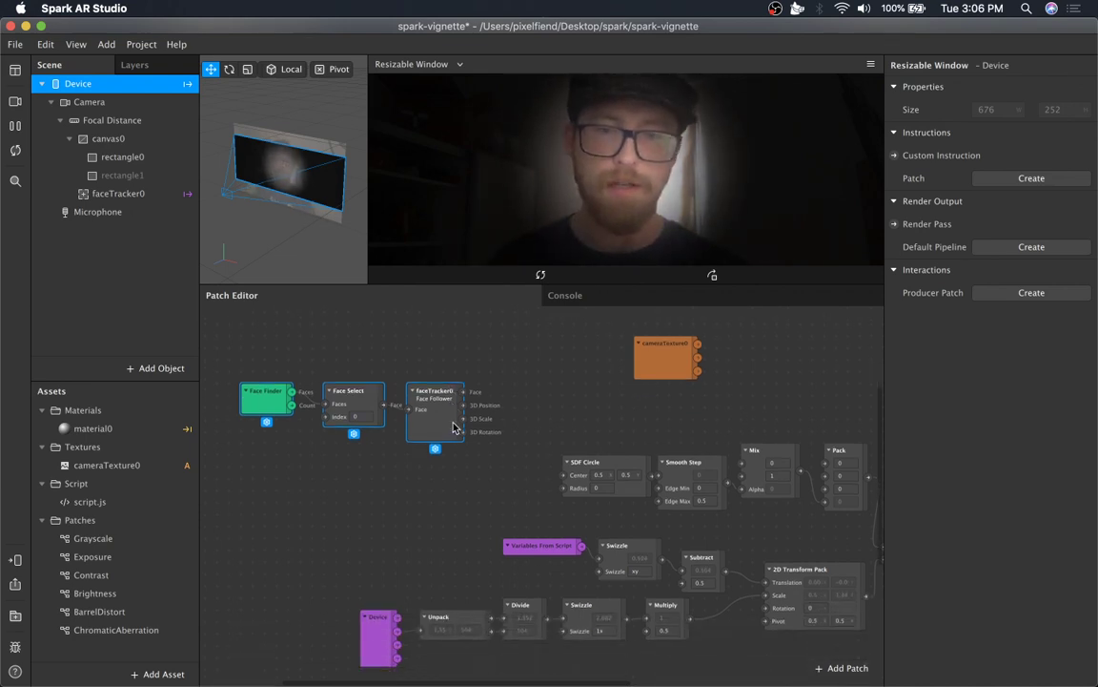
click(675, 520)
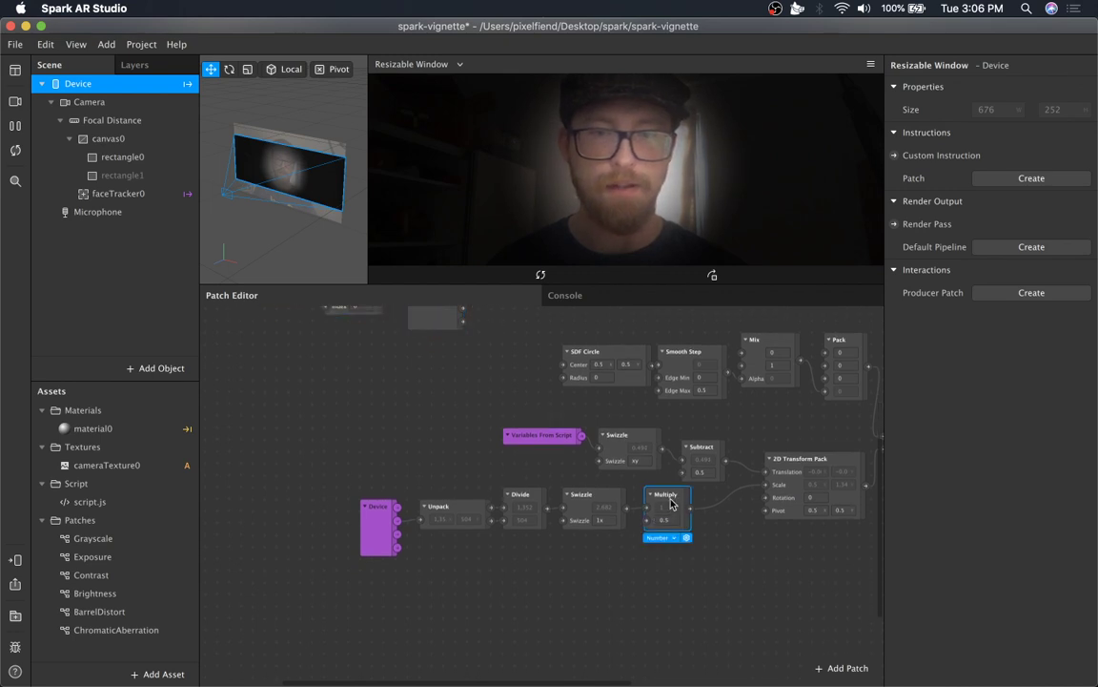
scroll(683, 601, up, 3)
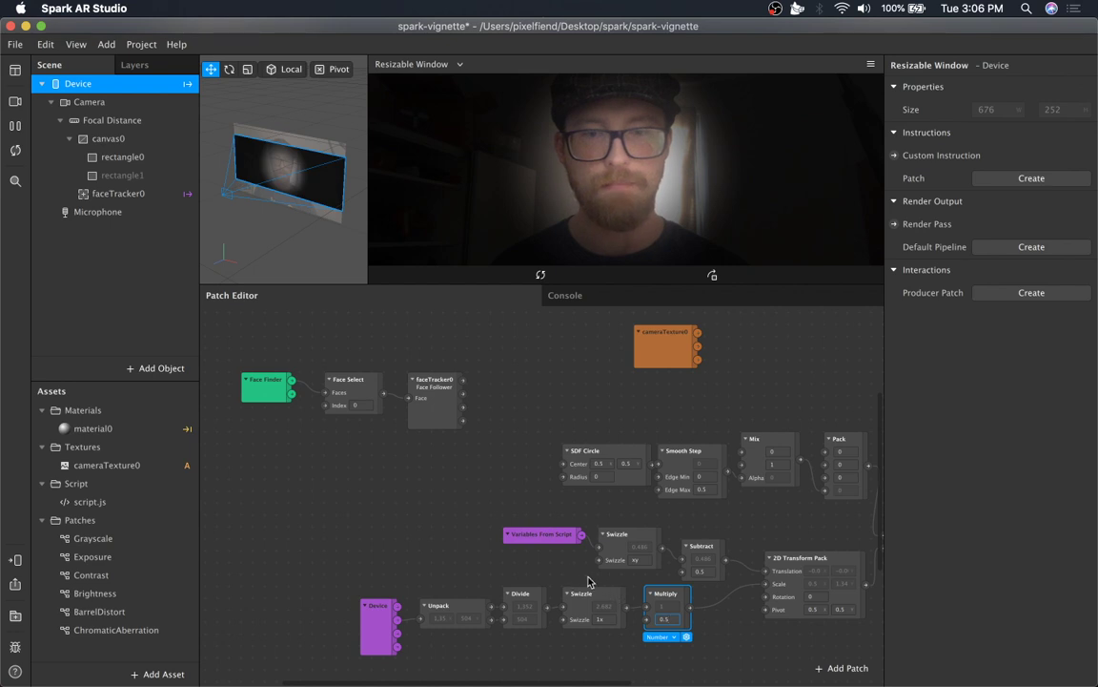
drag(588, 581, 358, 658)
drag(580, 594, 556, 594)
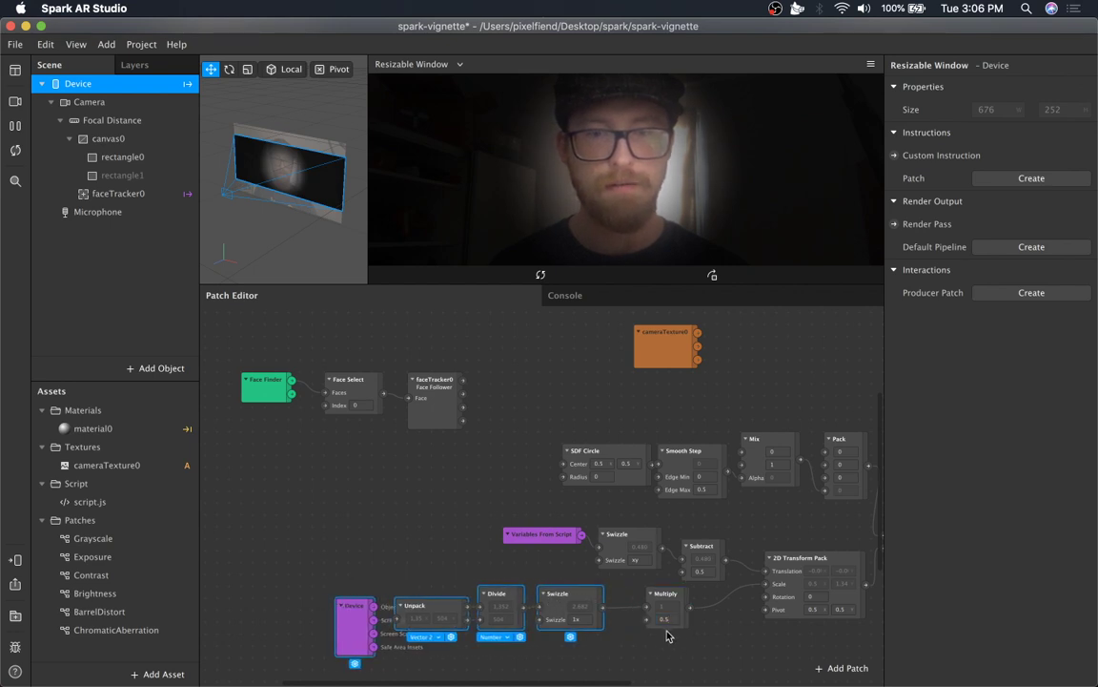
Add an Eyelid patch fed by faceTracker0's Face output and move it up beside the face tracker.
click(444, 395)
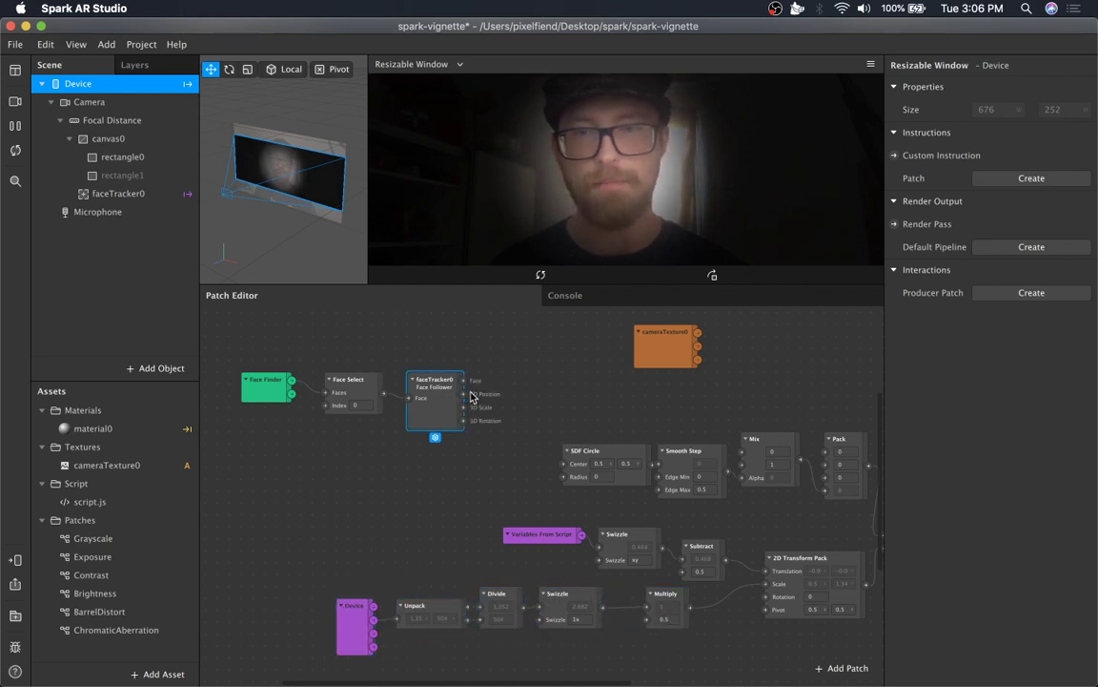
click(515, 372)
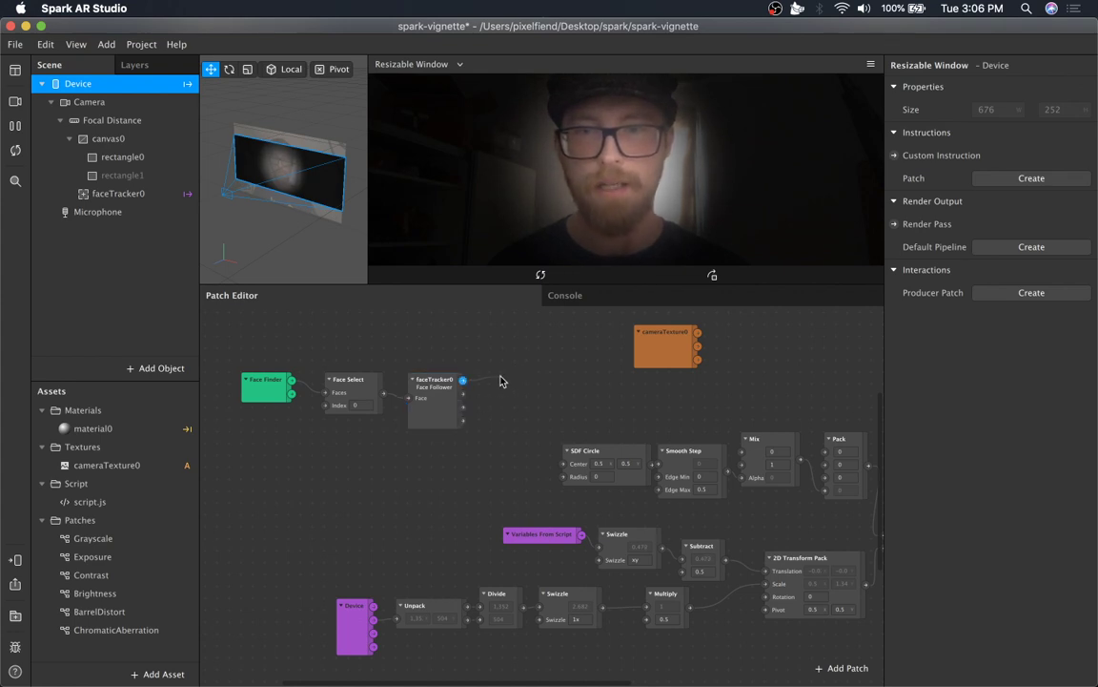
drag(462, 379, 589, 402)
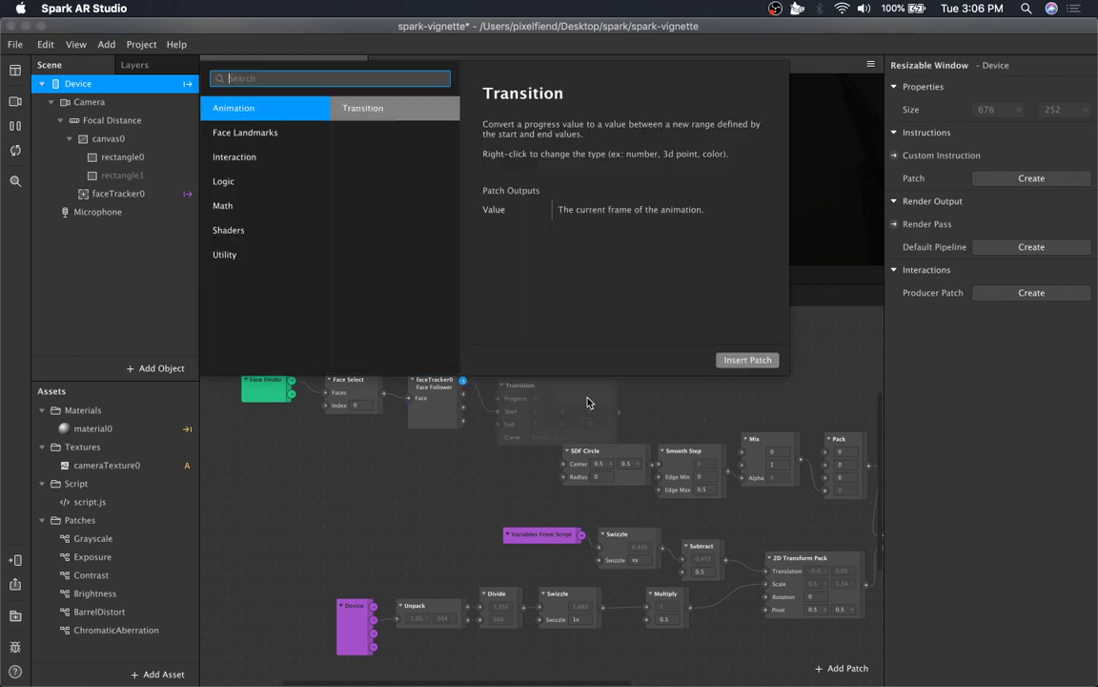
text(eyeli)
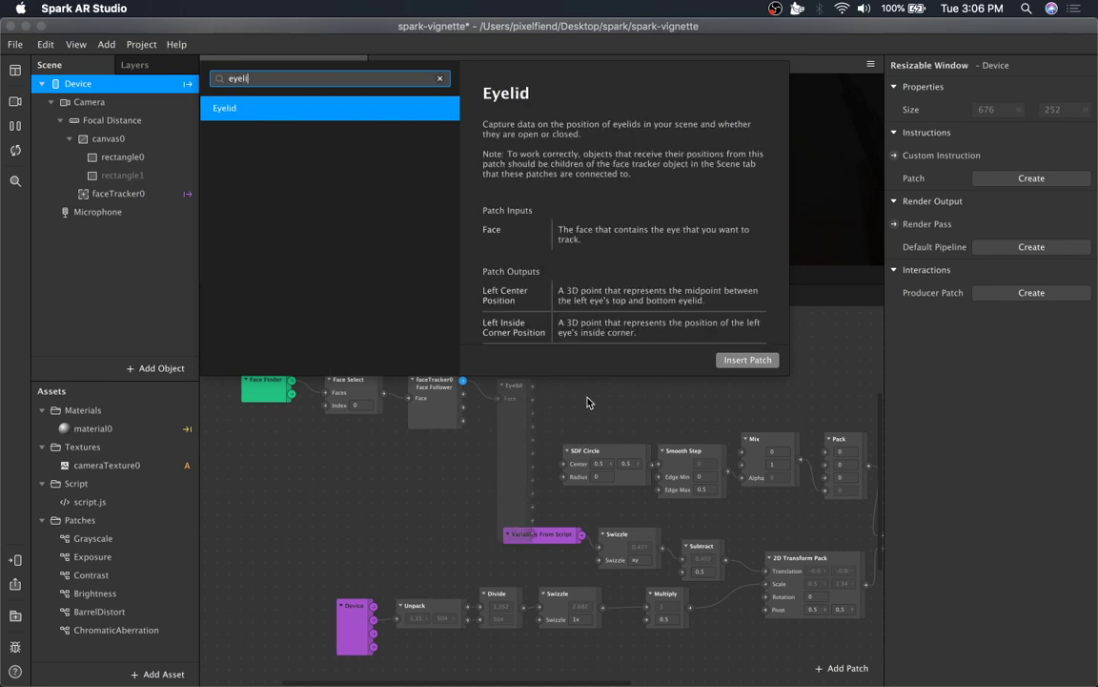
key(Return)
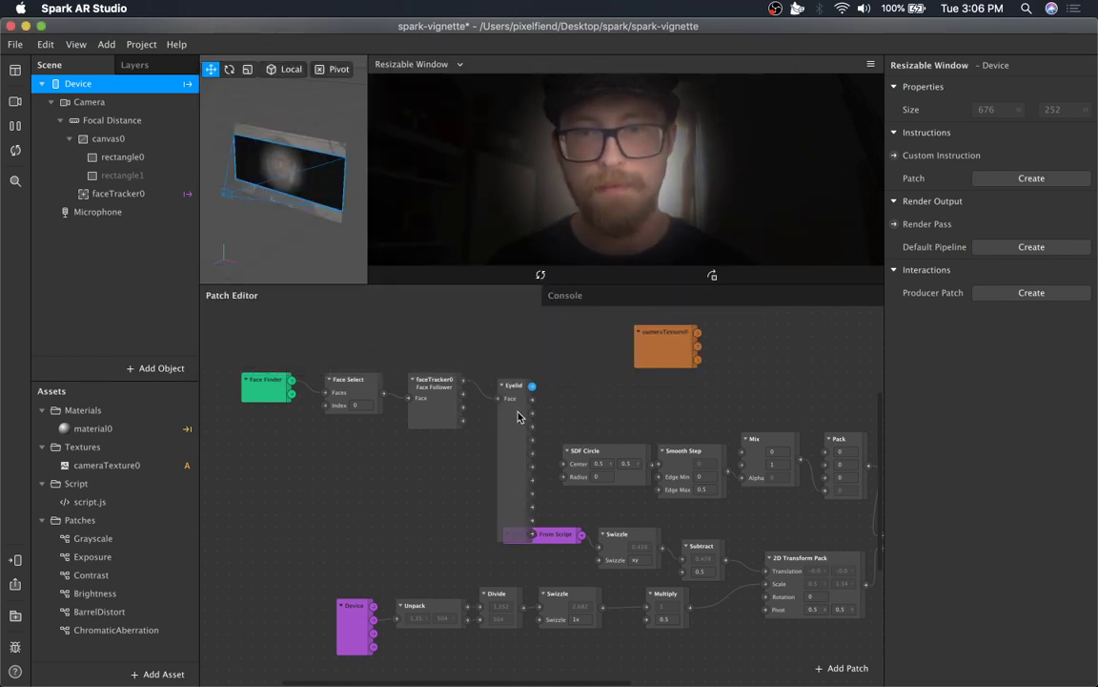
drag(521, 410, 507, 357)
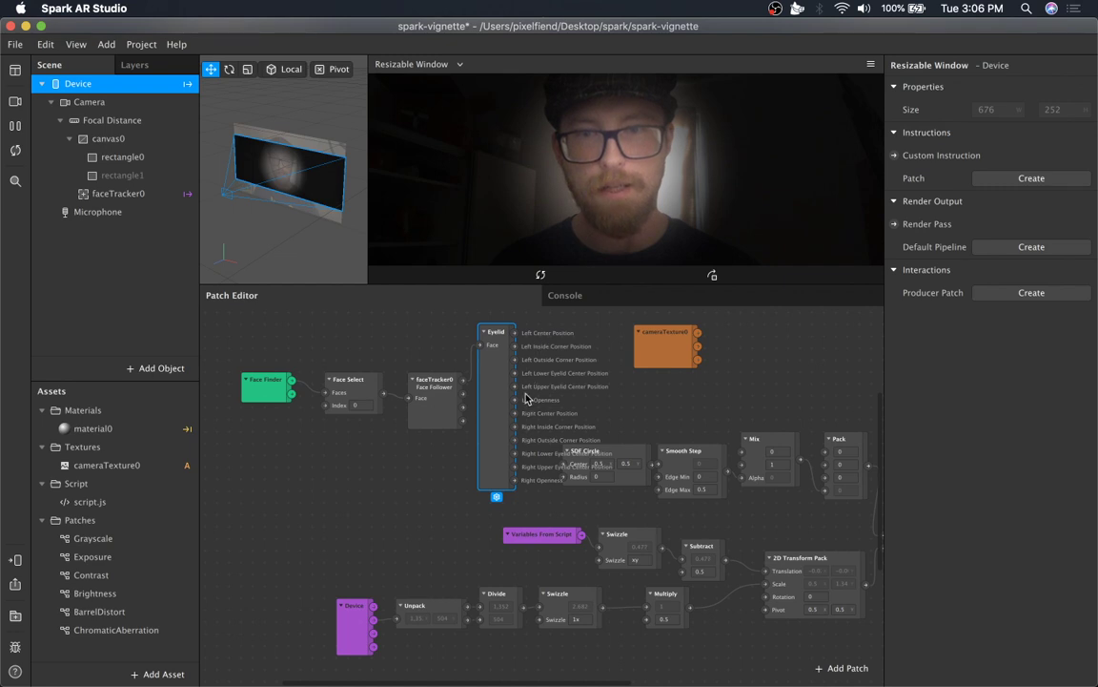
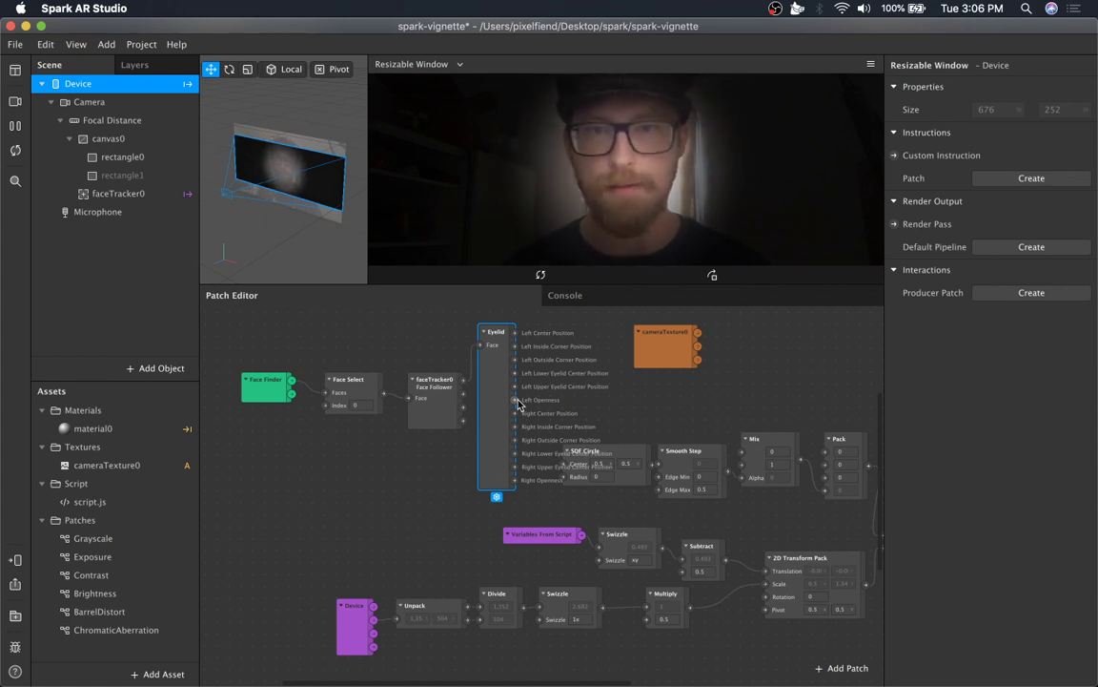
drag(518, 405, 537, 345)
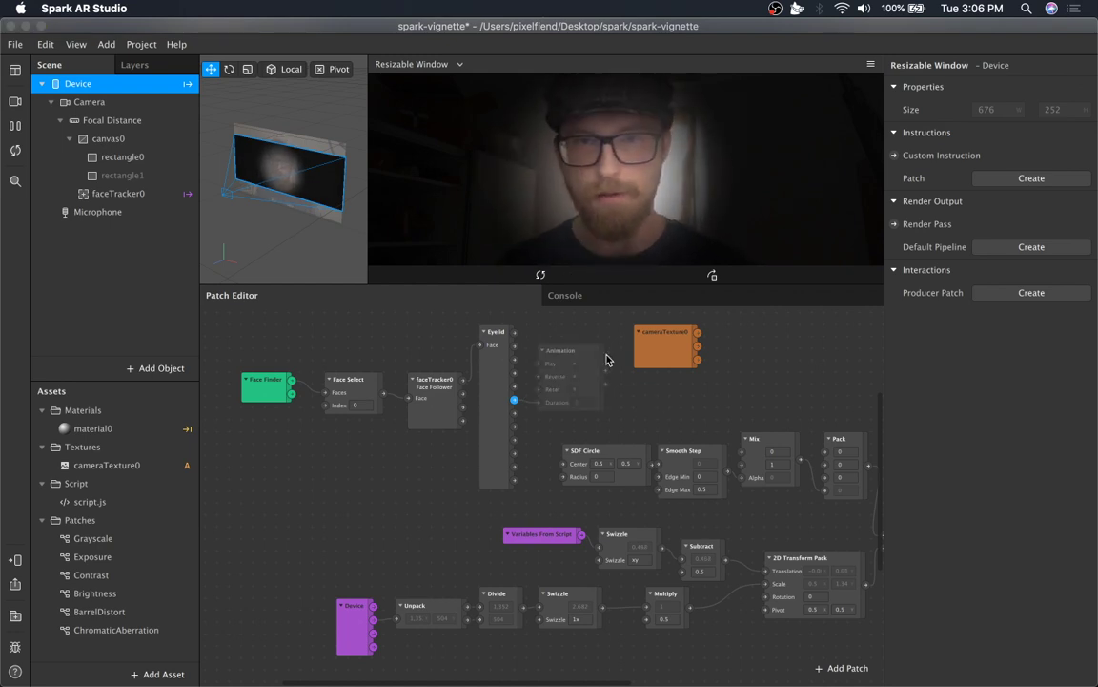
text(m)
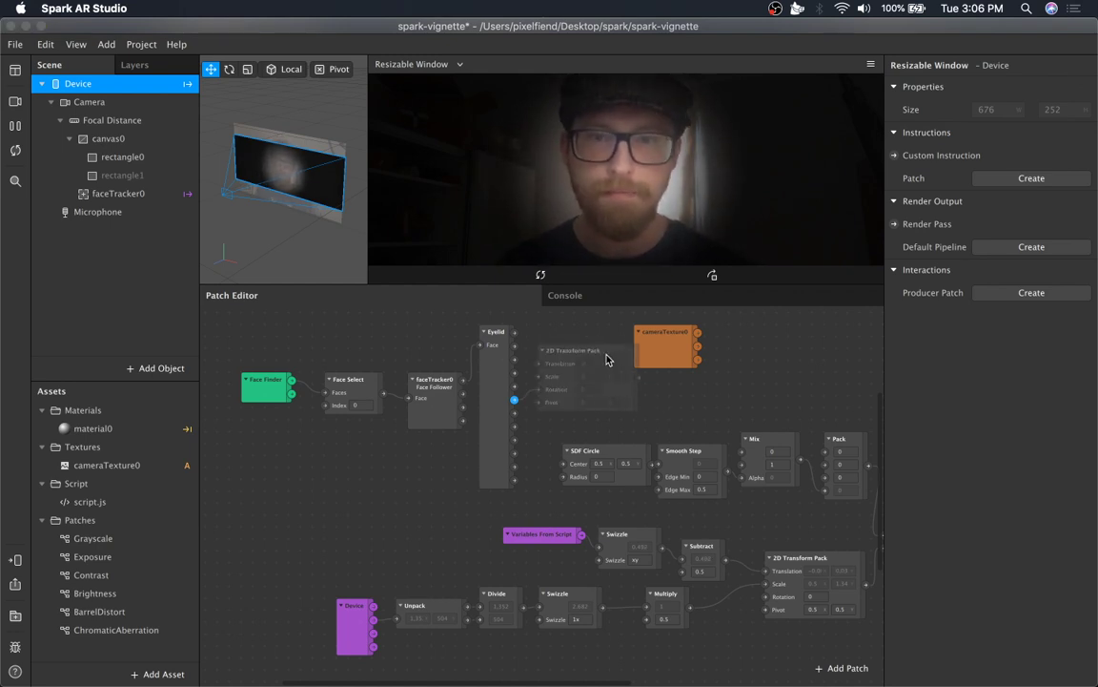
key(super+space)
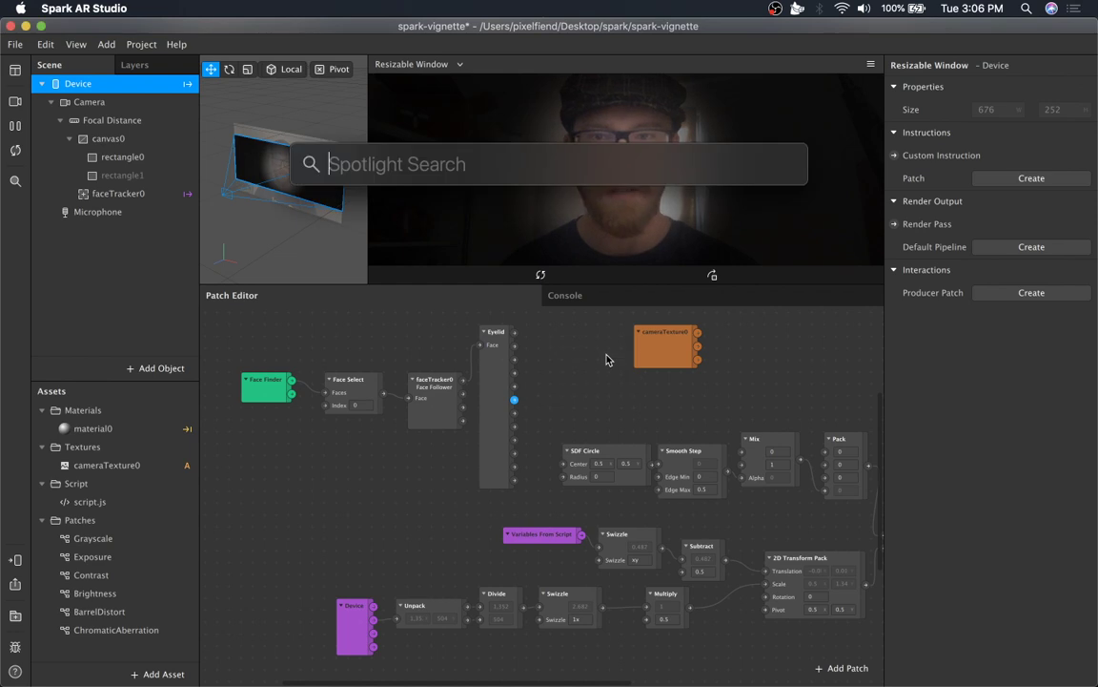
key(Escape)
Add a Mix patch and place it beside the Eyelid patch.
drag(515, 359, 564, 388)
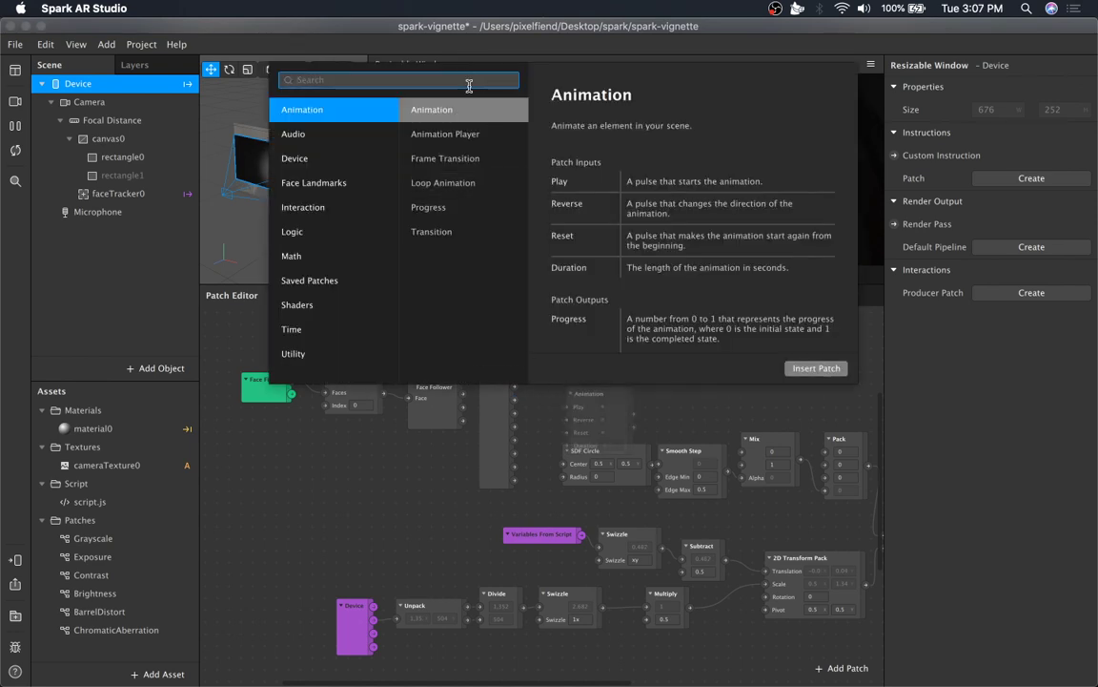
text(mix)
key(Return)
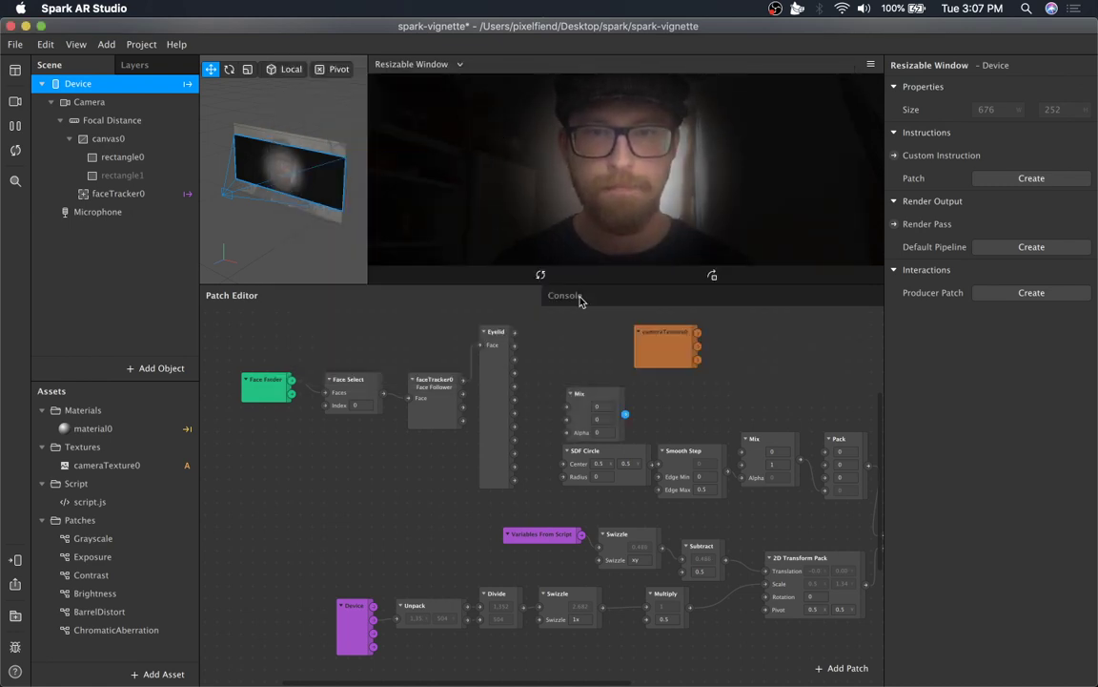
drag(582, 397, 551, 345)
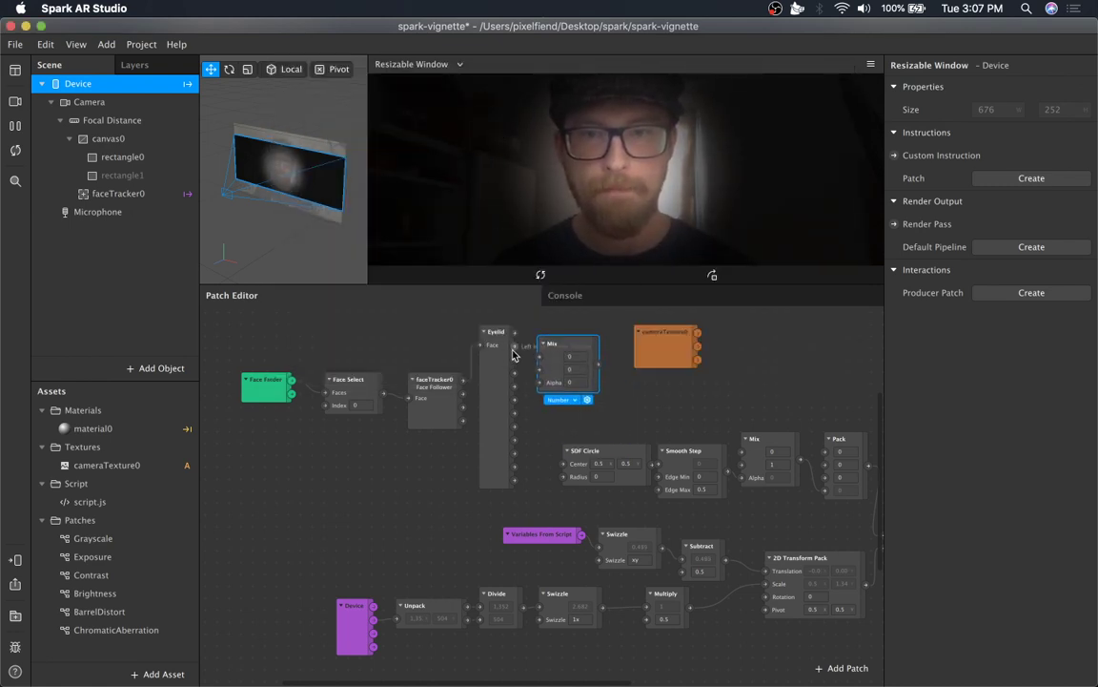
Connect the Eyelid's Left Openness and Right Openness outputs to the Mix inputs and set its Alpha to 0.5.
drag(515, 400, 540, 356)
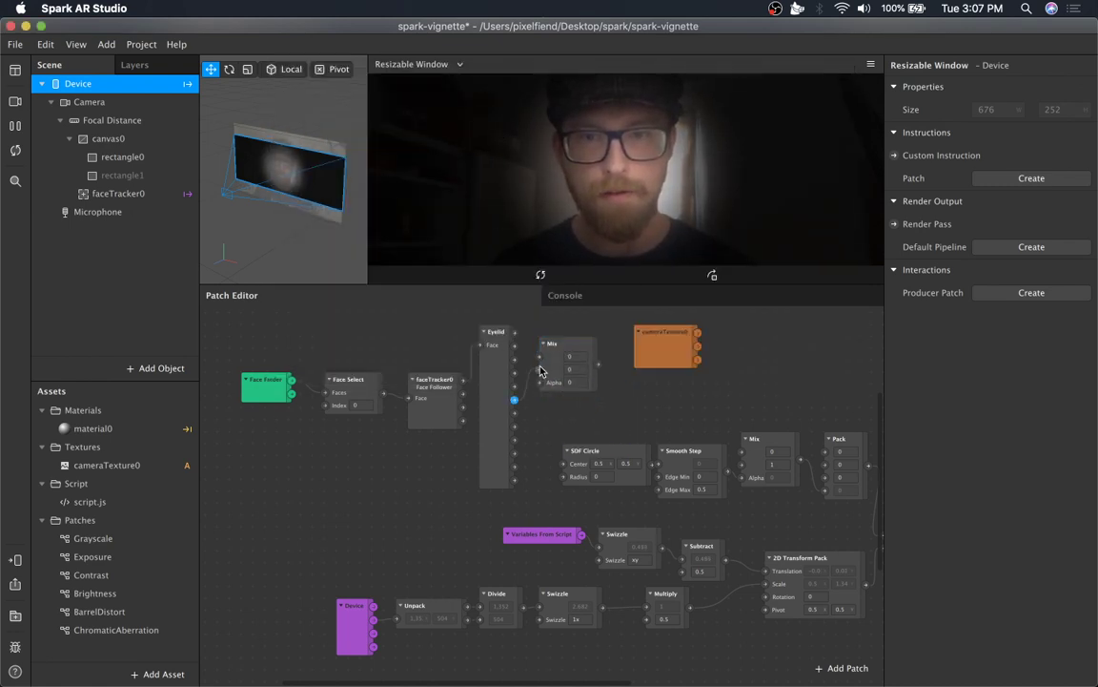
drag(515, 480, 539, 369)
click(588, 385)
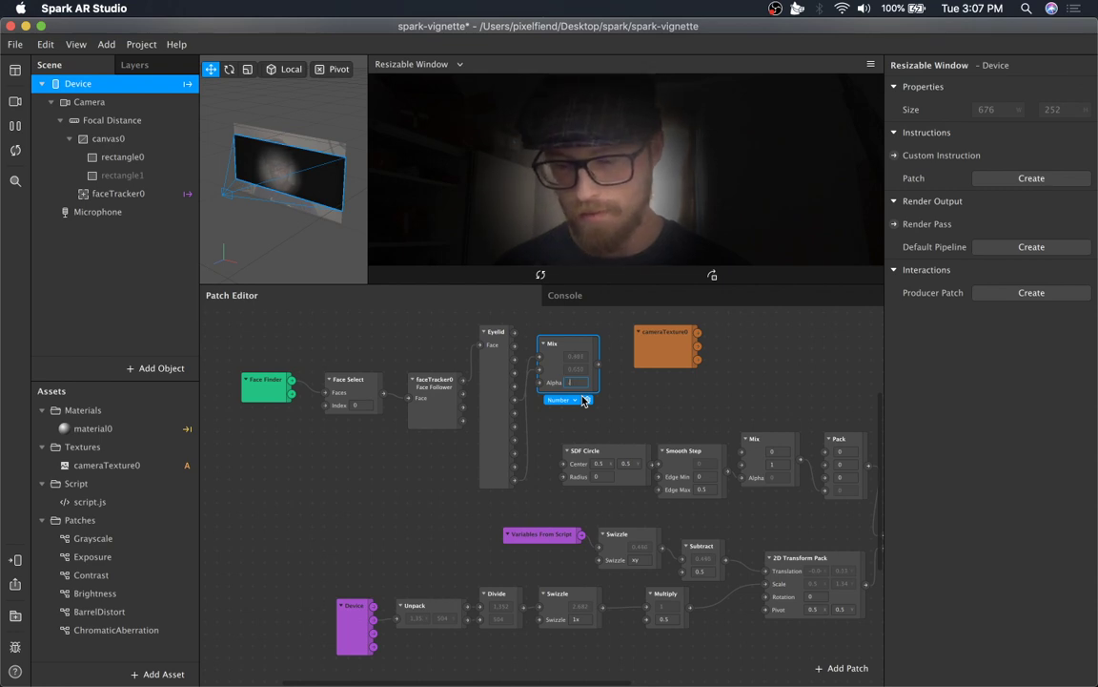
text(0.5)
key(Return)
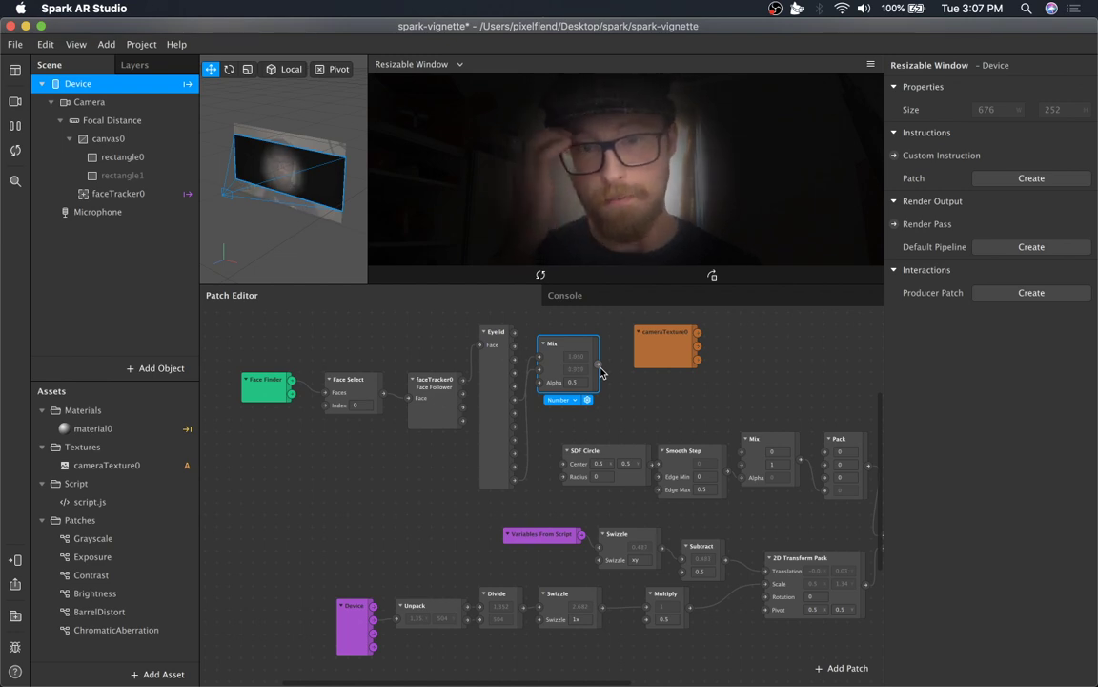
Select the face-tracking patches with the Eyelid and Mix patches and shift them to the left.
drag(615, 339, 279, 420)
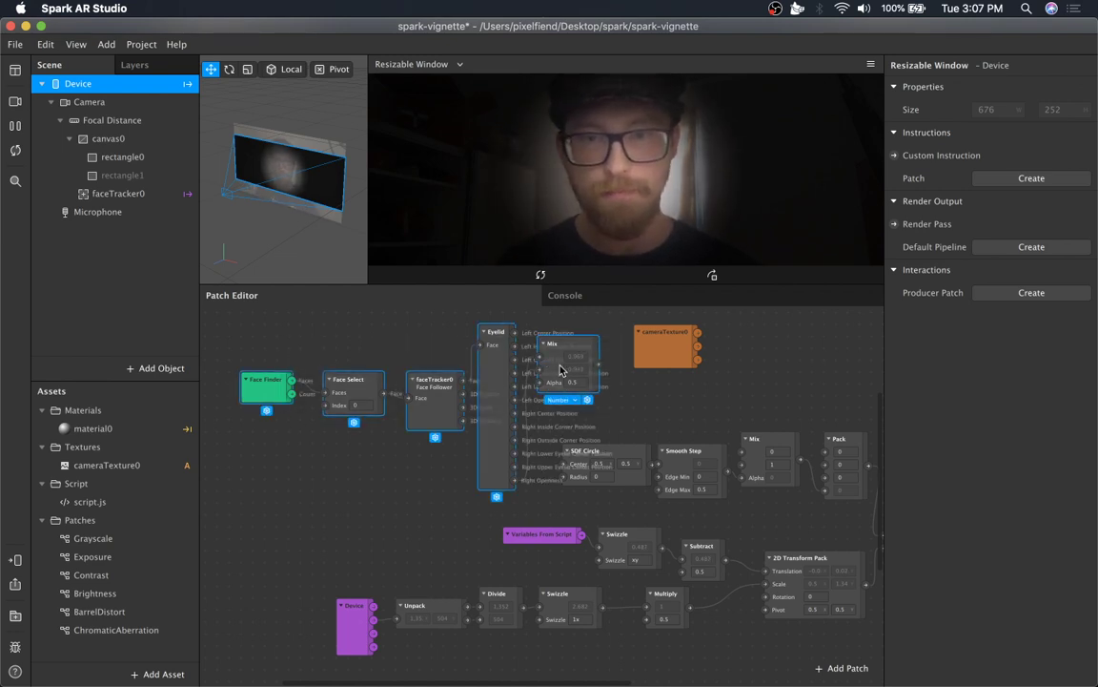
drag(561, 365, 443, 367)
click(513, 386)
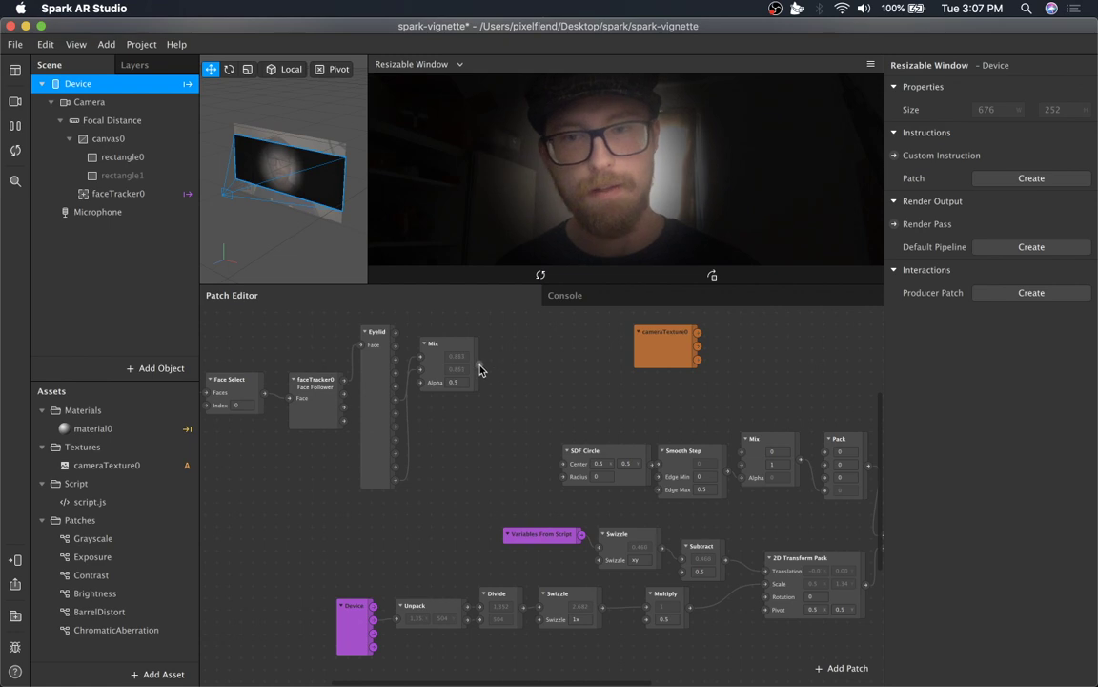
Route the Mix output into the Multiply patch's second input through a new Exponential Smoothing patch.
drag(479, 365, 646, 621)
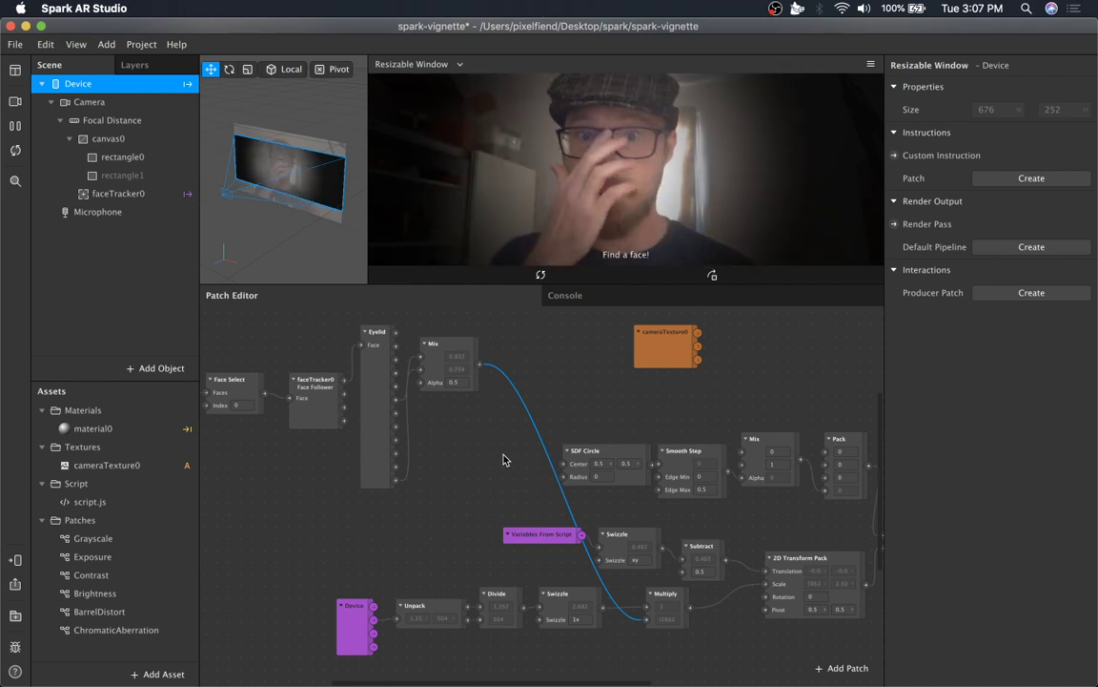
drag(480, 365, 506, 373)
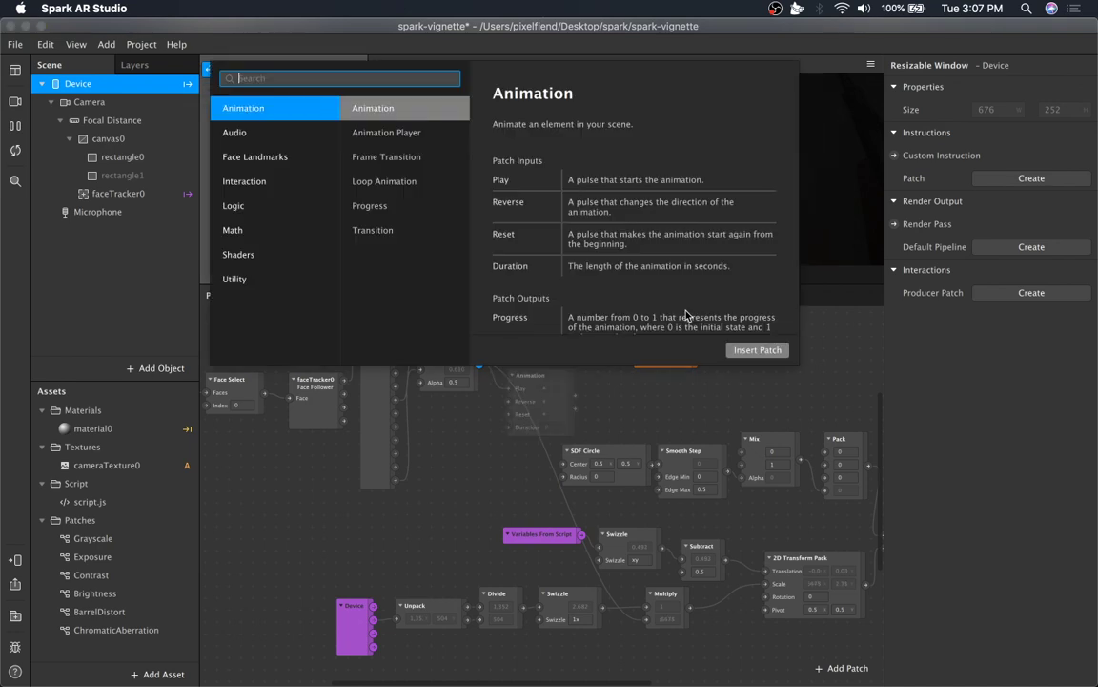
text(s)
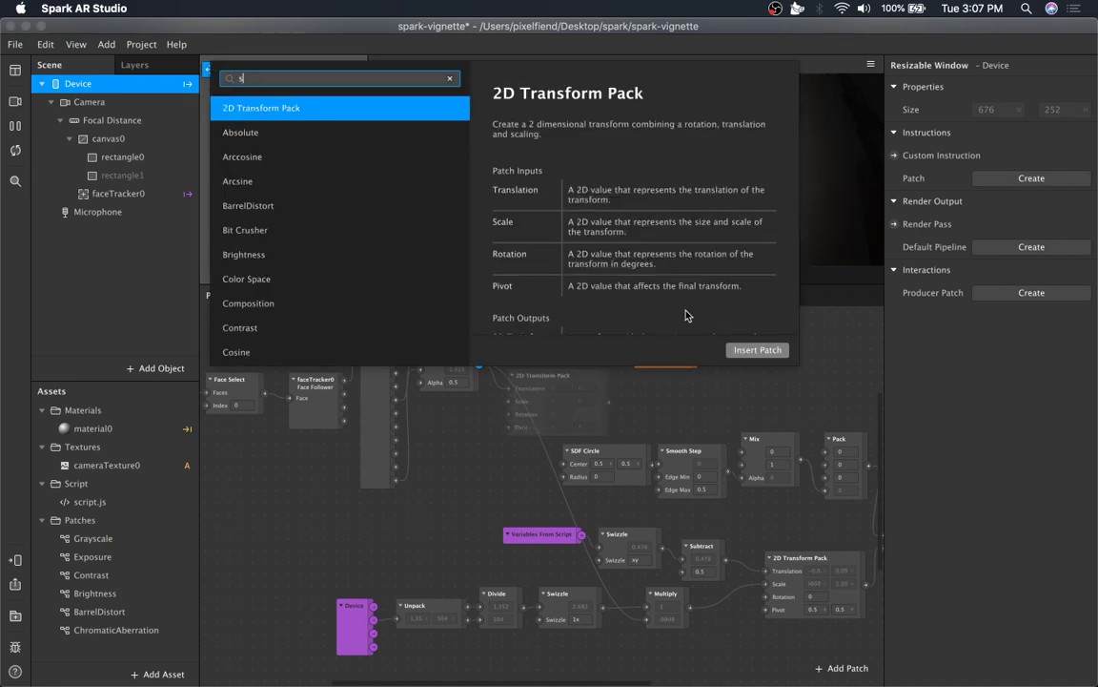
text(moo)
key(Return)
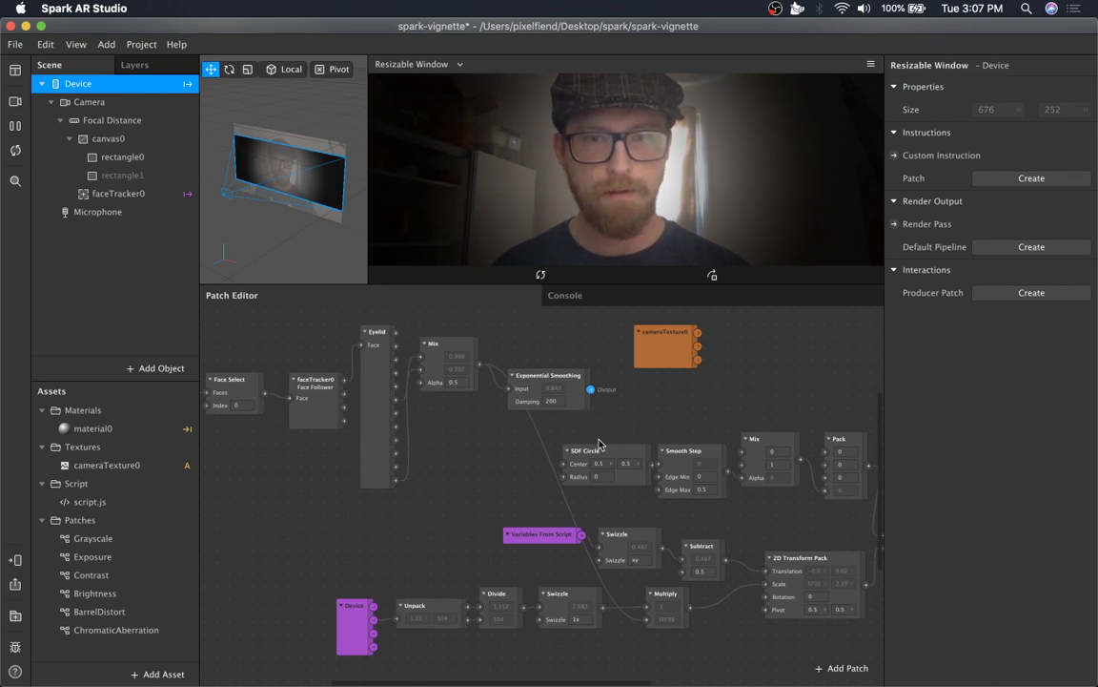
drag(650, 622, 648, 624)
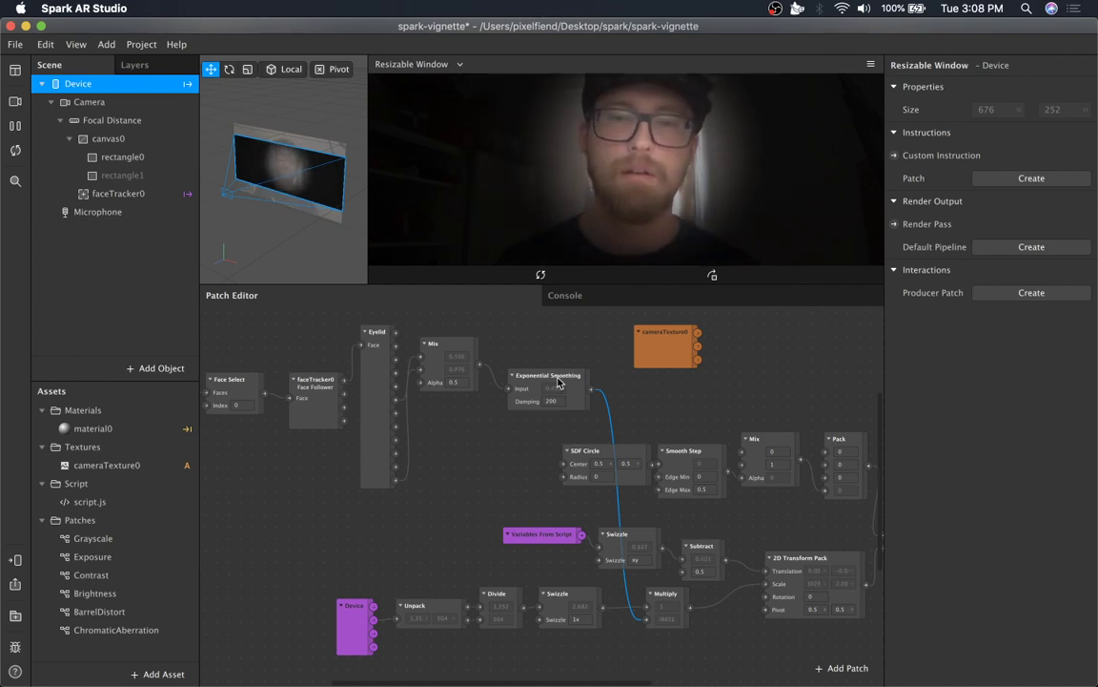
drag(571, 375, 552, 355)
Move the whole face-tracking chain down below the Device patch row.
drag(530, 299, 228, 440)
scroll(252, 485, left, 5)
shift+click(248, 398)
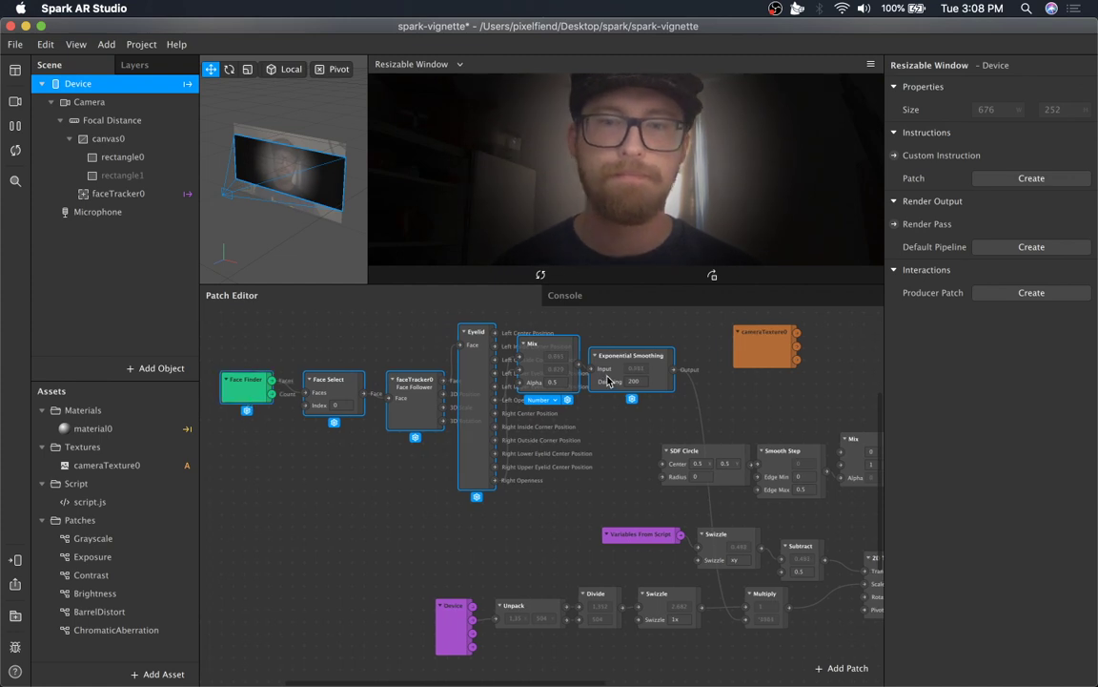
drag(563, 358, 378, 458)
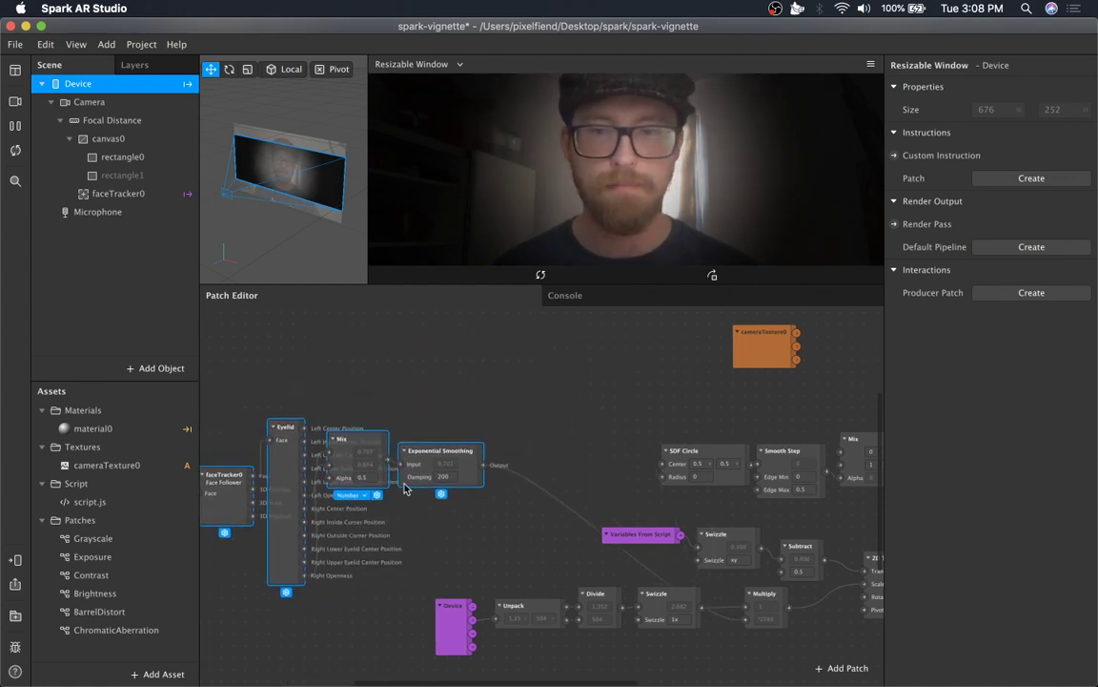
scroll(335, 421, down, 5)
drag(299, 351, 525, 604)
click(502, 488)
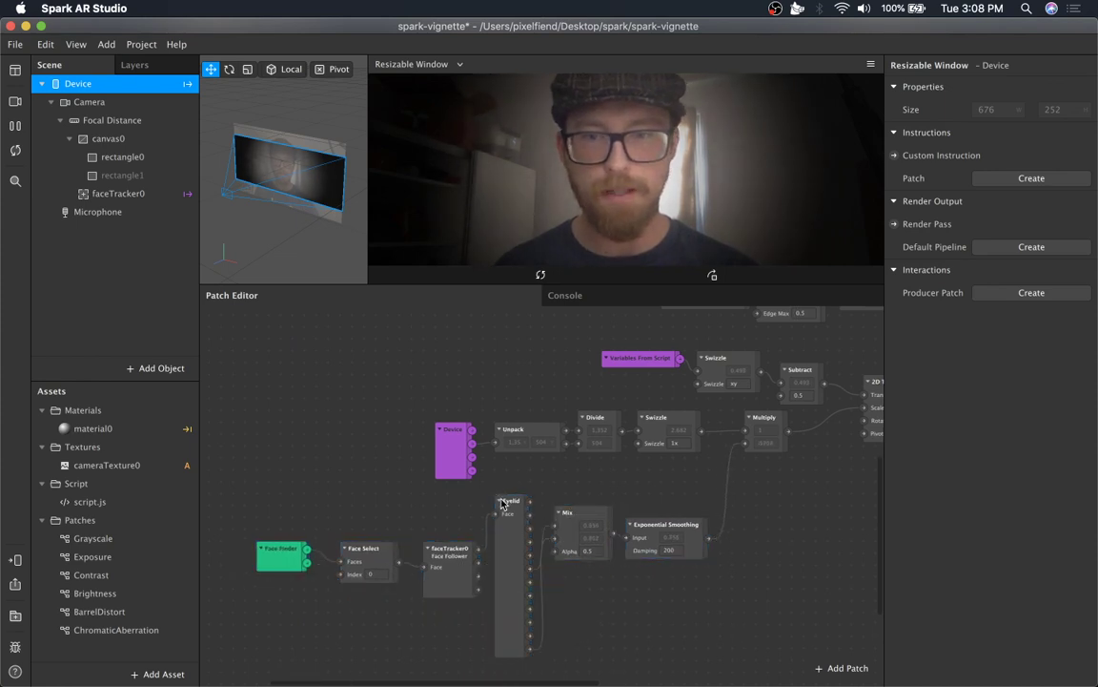
Collapse the Eyelid and faceTracker0 patches to their connected ports and tighten the spacing of the face-tracking chain.
click(499, 502)
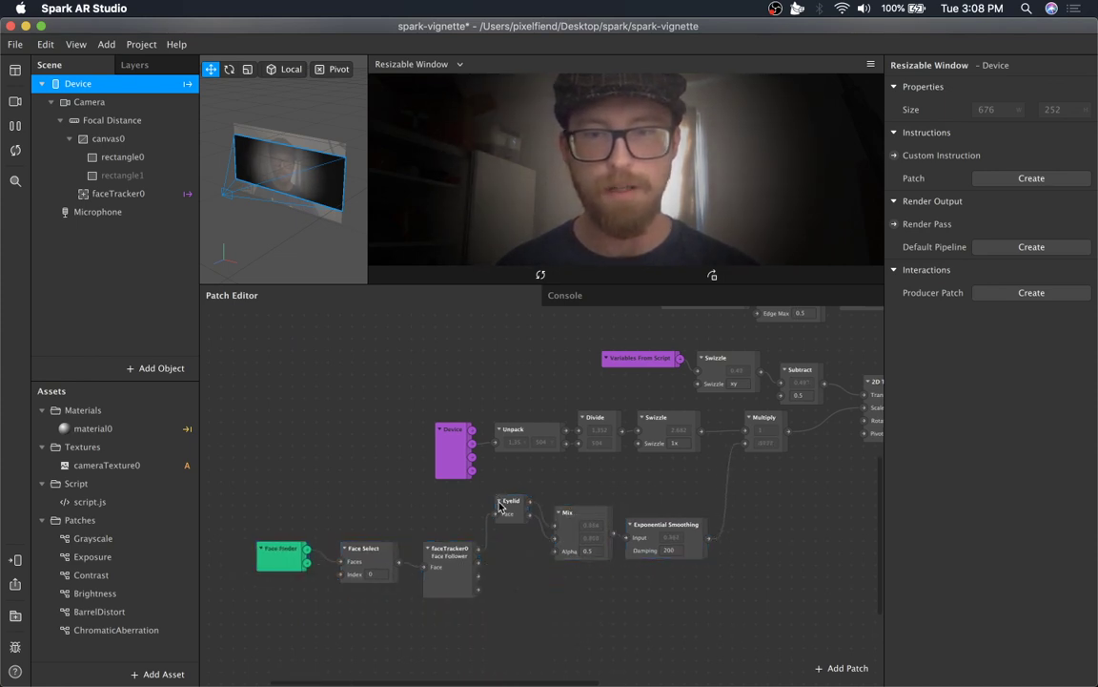
click(503, 516)
click(499, 500)
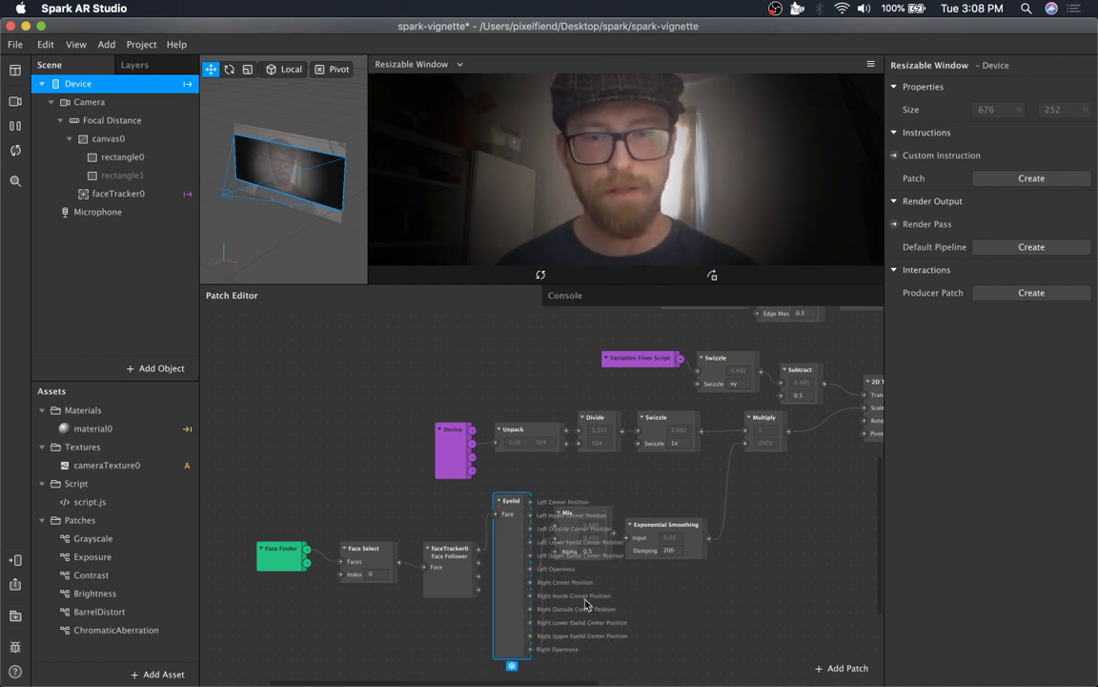
click(499, 501)
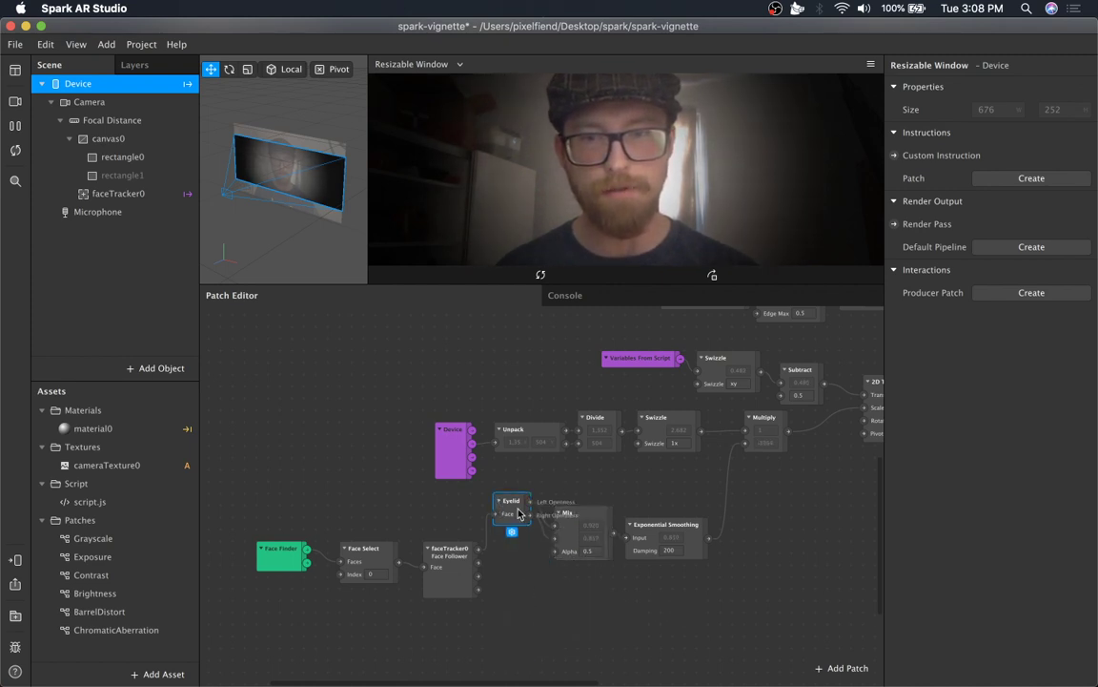
drag(512, 530, 512, 565)
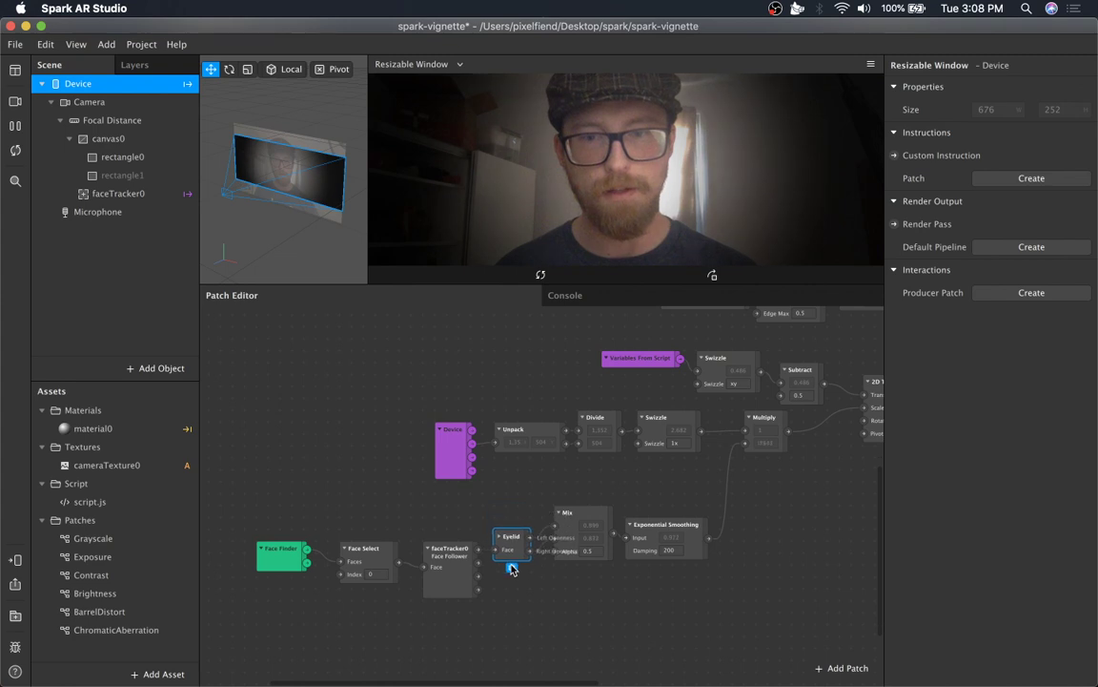
click(428, 549)
click(454, 542)
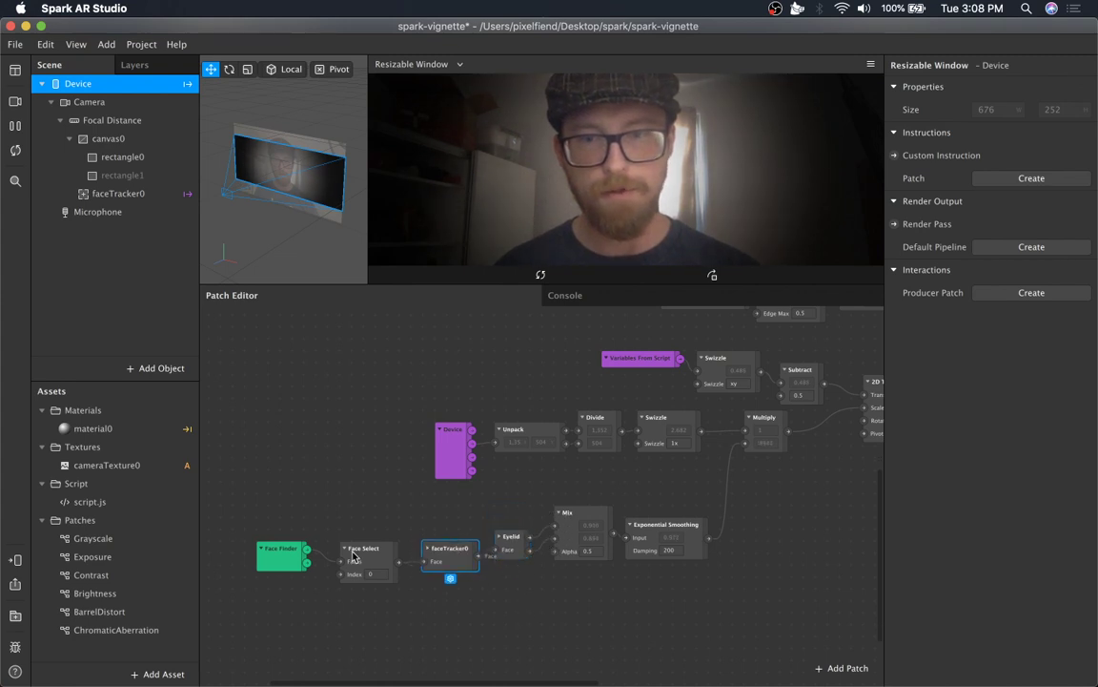
drag(354, 557, 366, 557)
drag(281, 549, 304, 549)
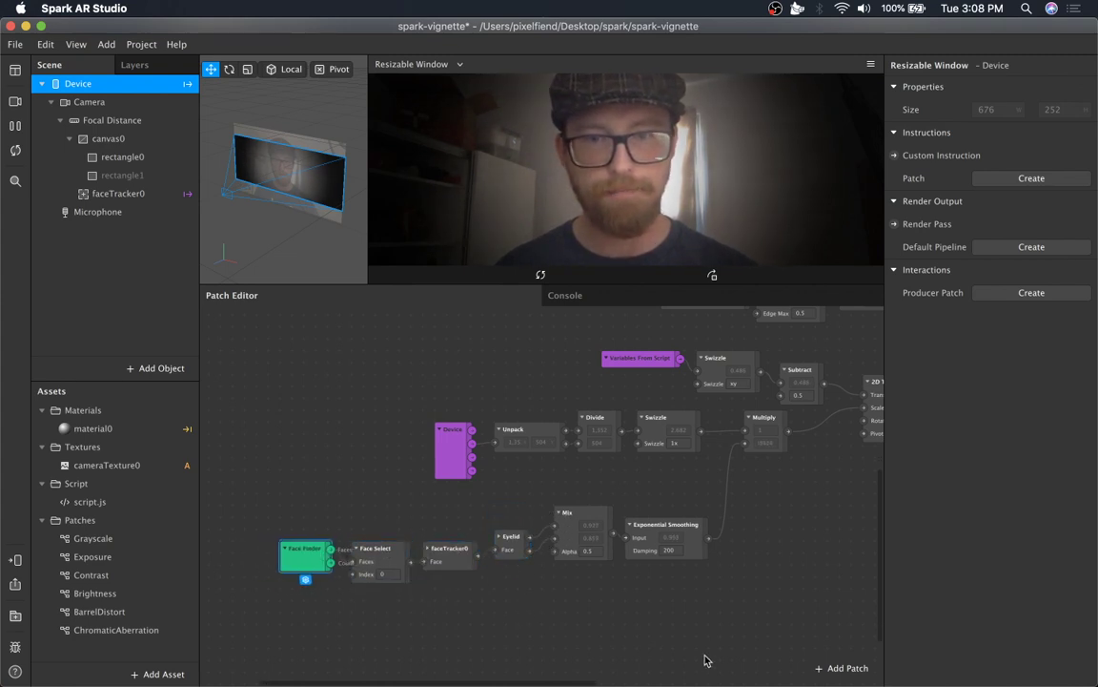
Review the Mix patch's Alpha and the Exponential Smoothing patch's Damping settings.
scroll(572, 553, right, 5)
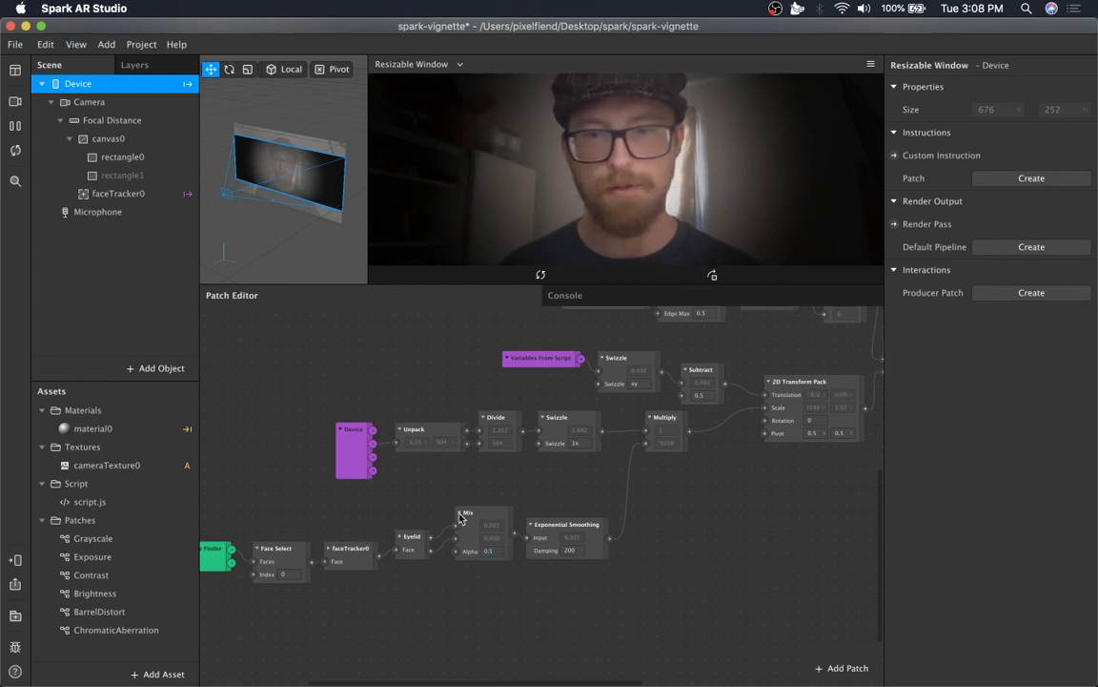
click(493, 548)
click(582, 559)
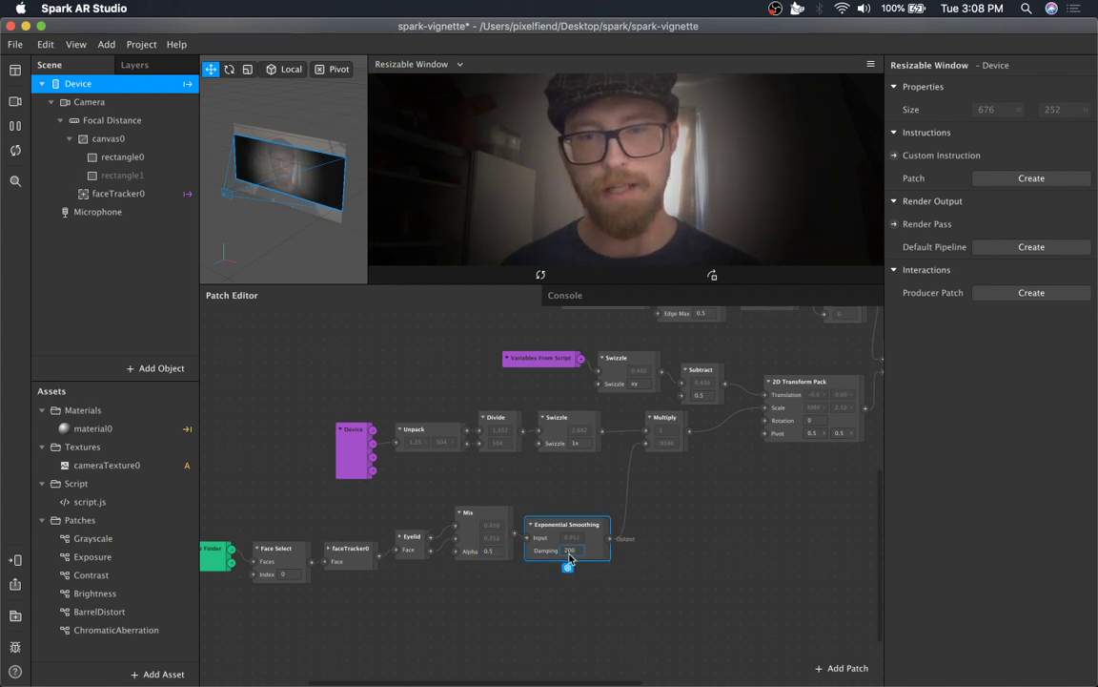
click(461, 514)
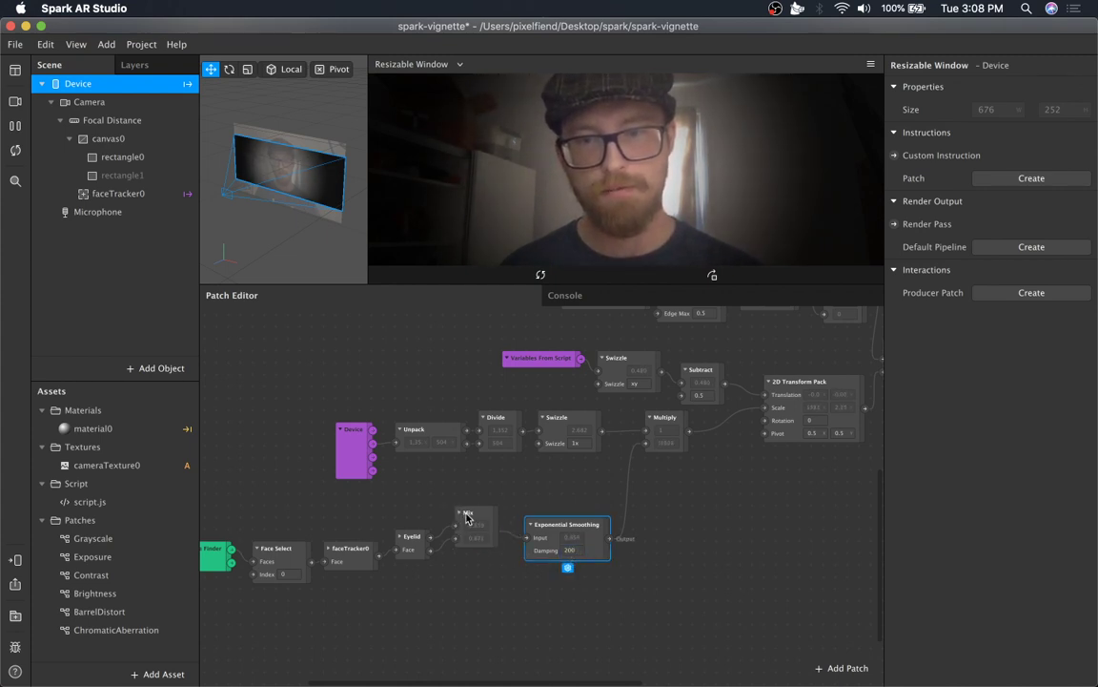
click(461, 516)
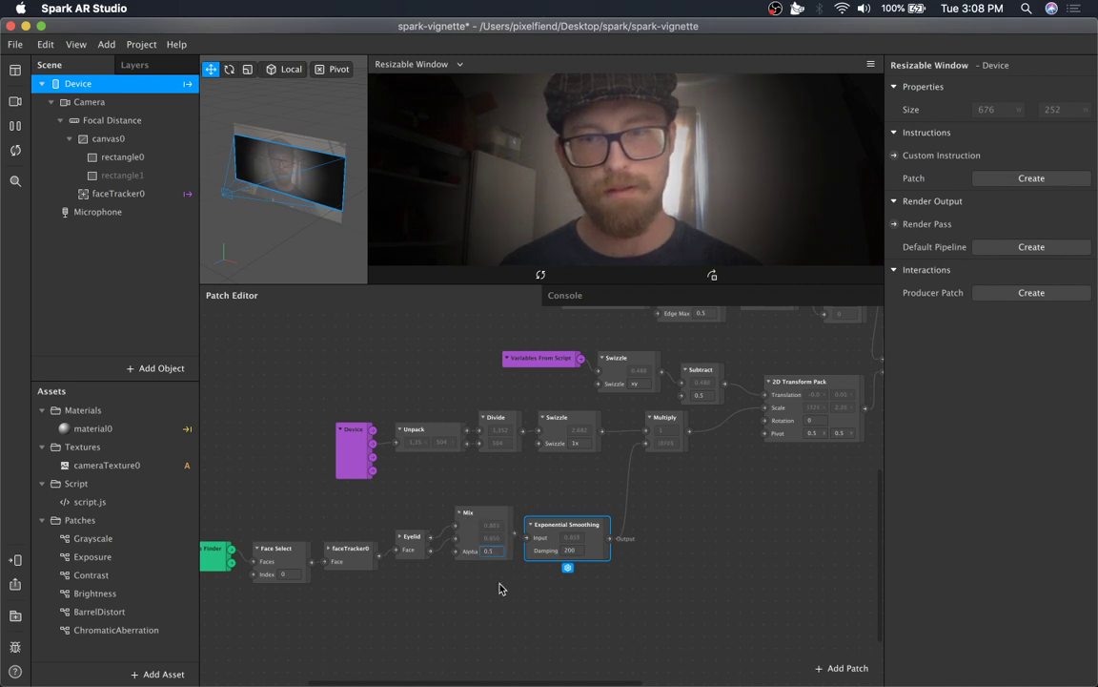
click(501, 586)
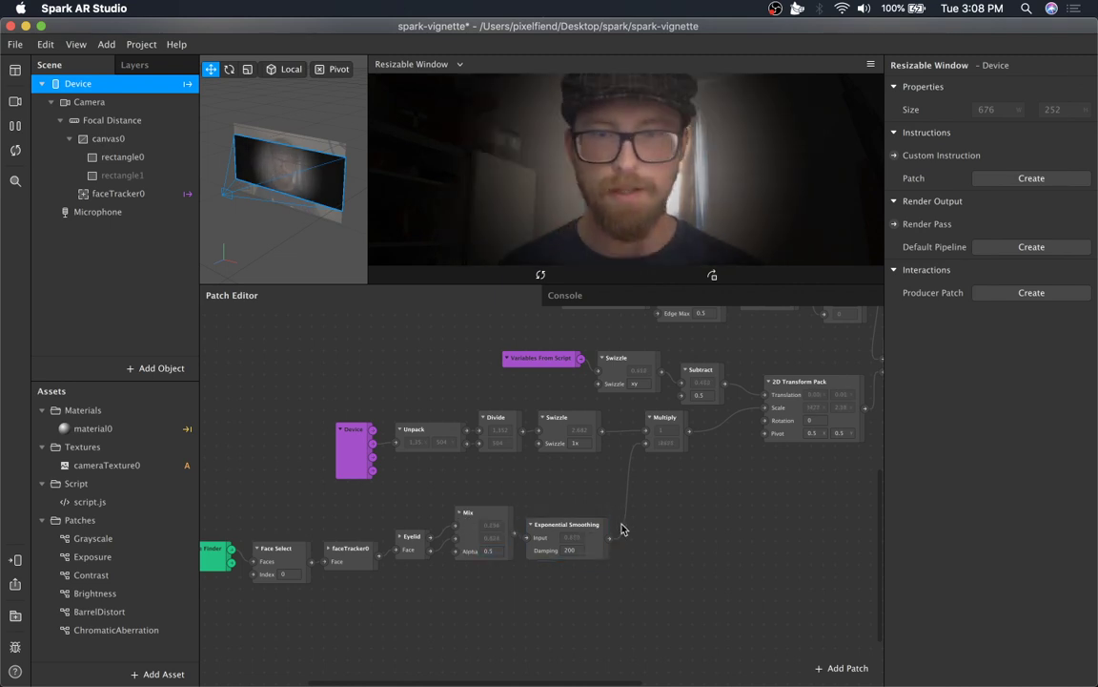
Nudge the Multiply patch slightly to the right and down.
scroll(622, 526, right, 5)
scroll(624, 527, up, 5)
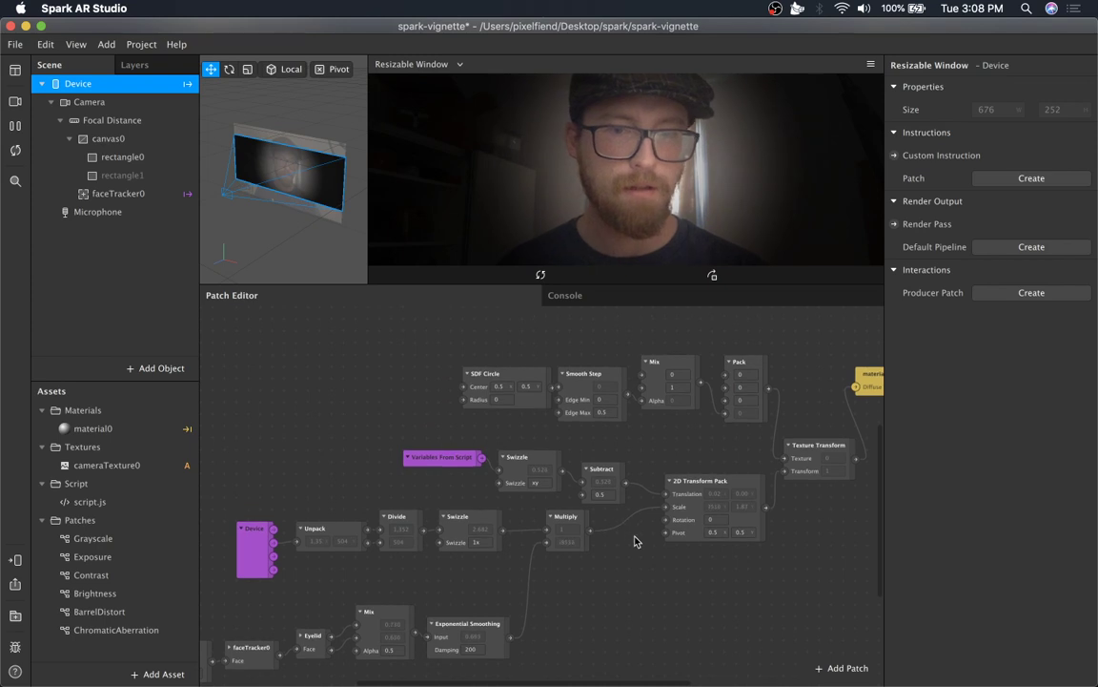
drag(566, 518, 586, 529)
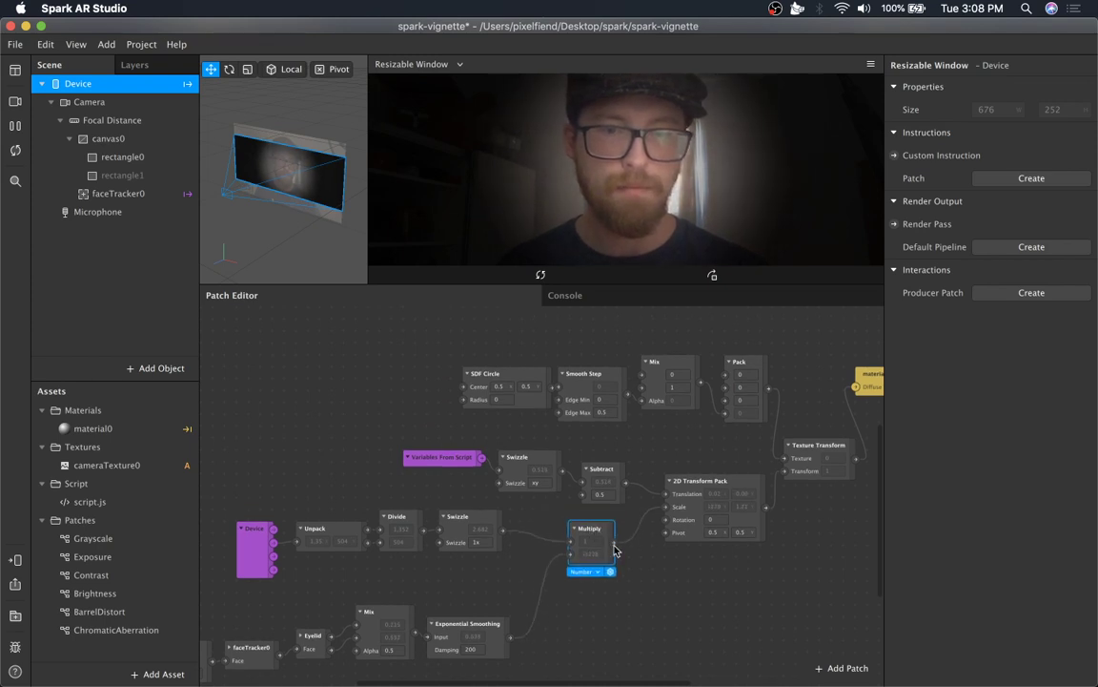
scroll(665, 579, right, 5)
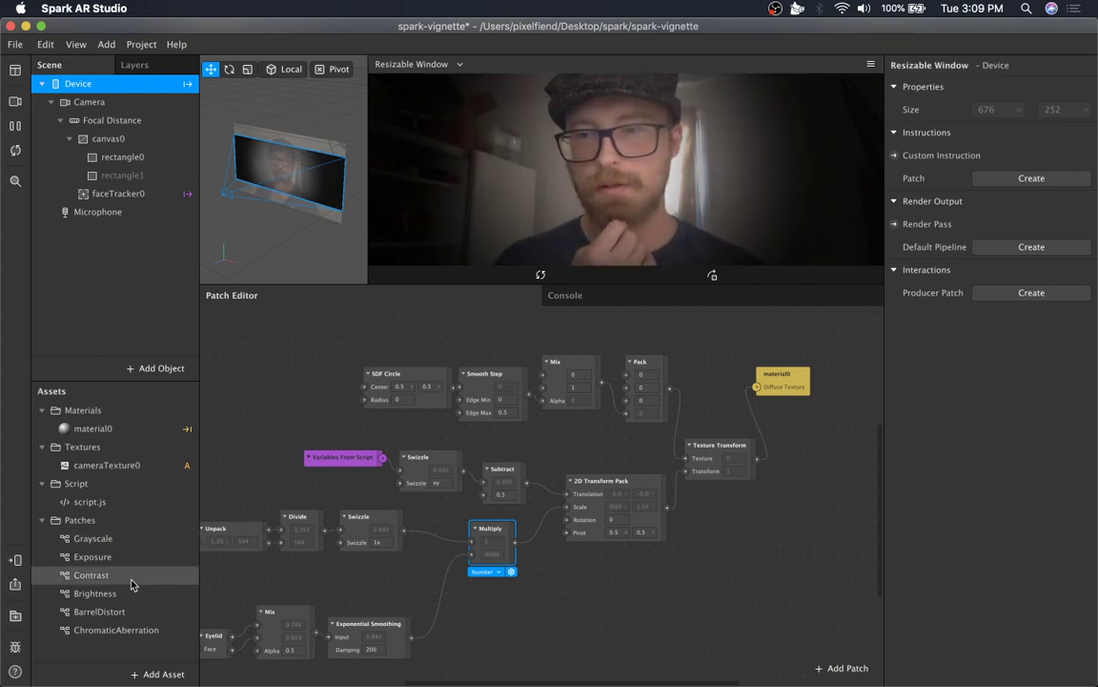
Inspect the Grayscale and Brightness patch assets.
click(115, 539)
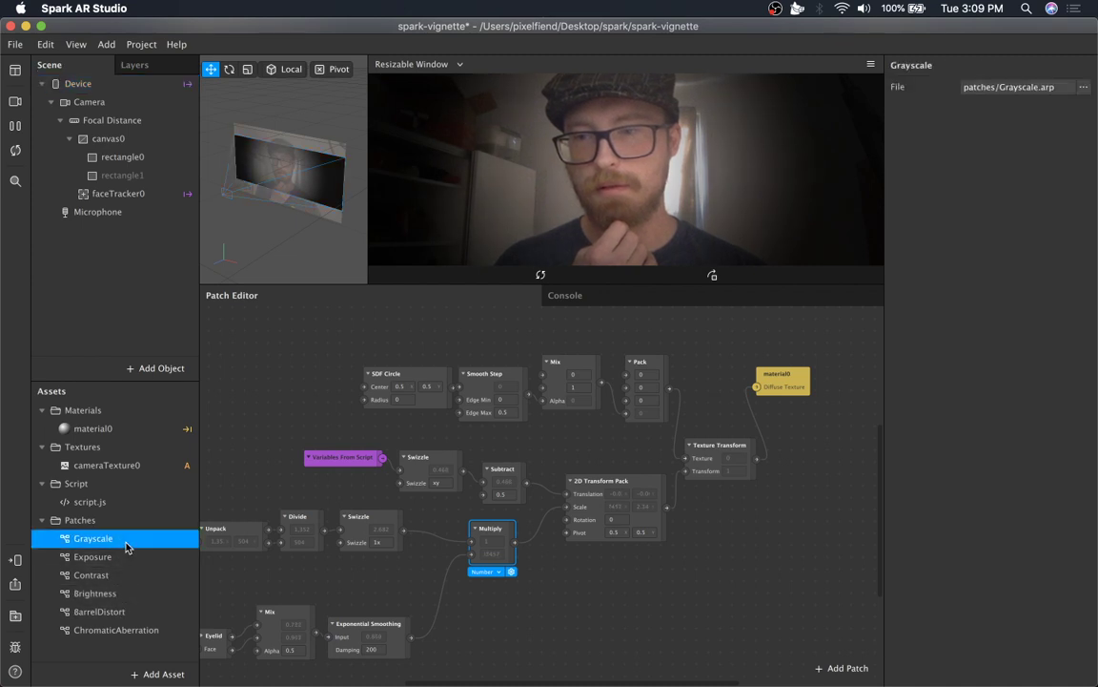
click(105, 593)
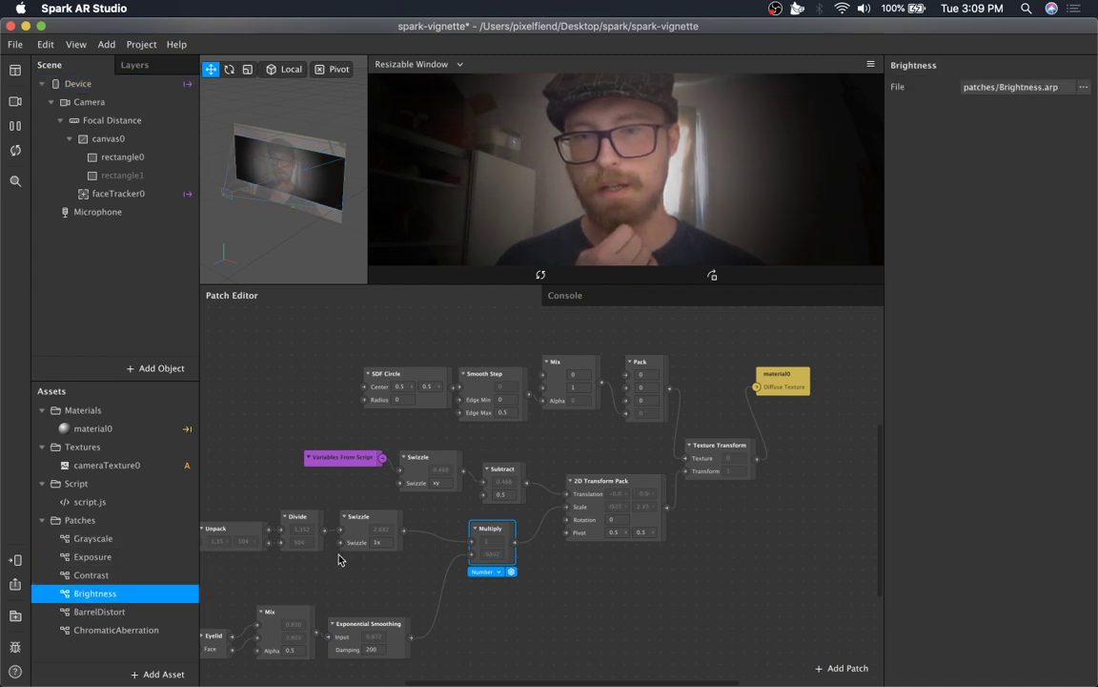
Move the cameraTexture0 patch slightly up and left above the vignette chain.
scroll(556, 569, up, 2)
scroll(556, 568, up, 2)
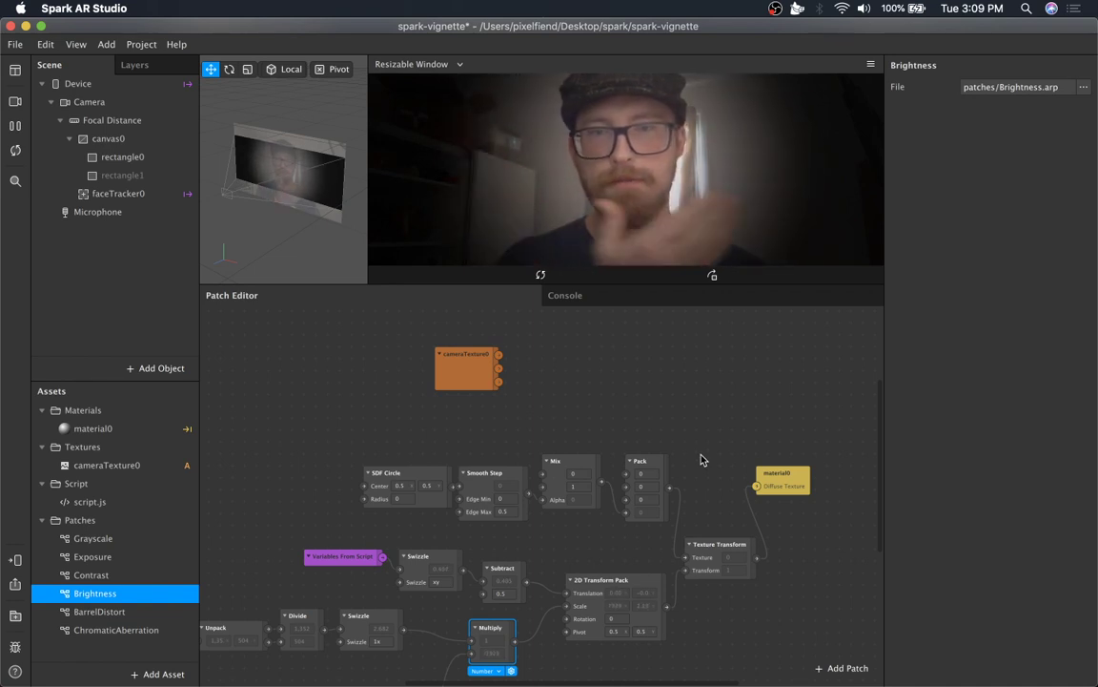
drag(479, 372, 440, 351)
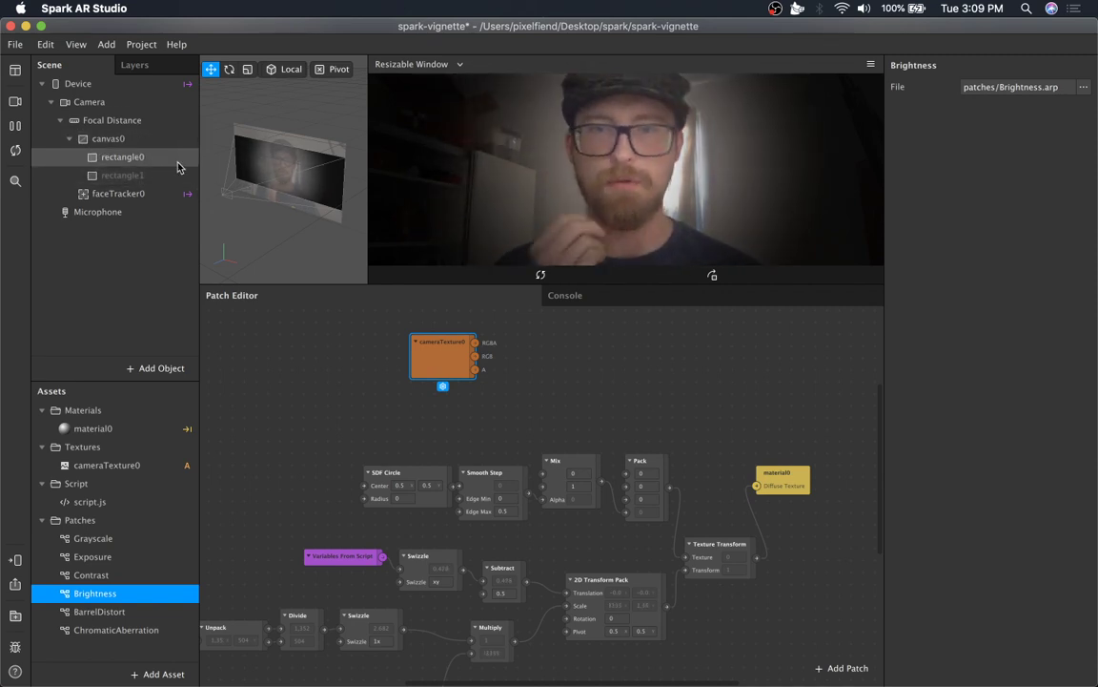
Insert a Blend patch fed from the cameraTexture0 RGBA output.
scroll(508, 335, right, 3)
scroll(508, 336, right, 1)
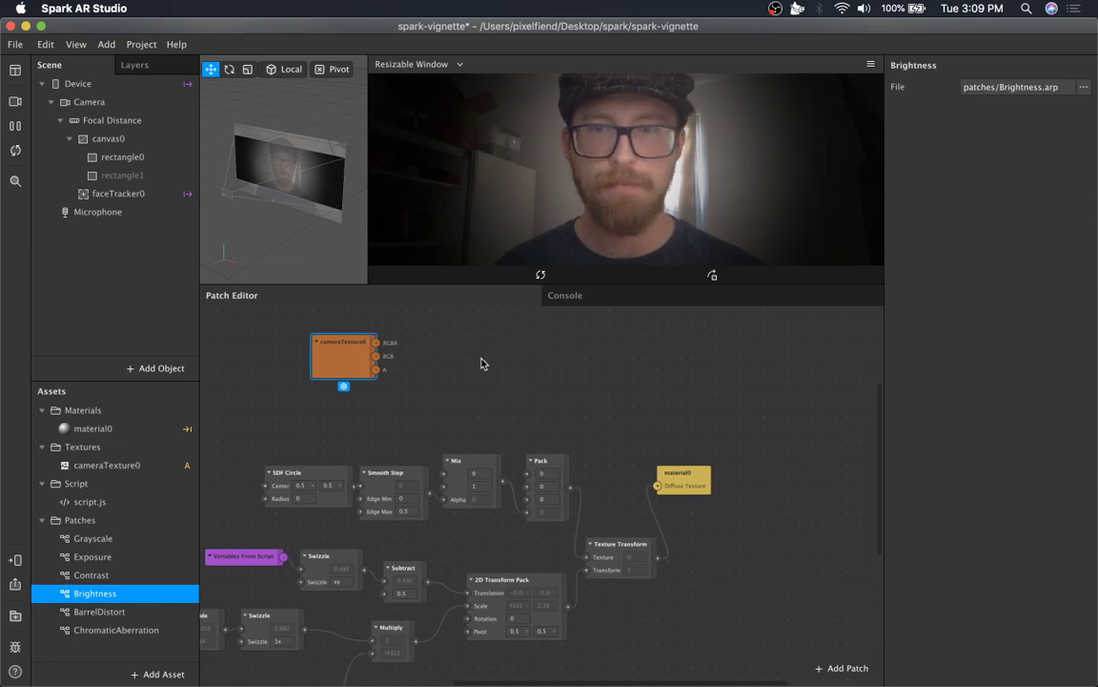
scroll(429, 430, up, 5)
drag(381, 445, 598, 440)
text(blend)
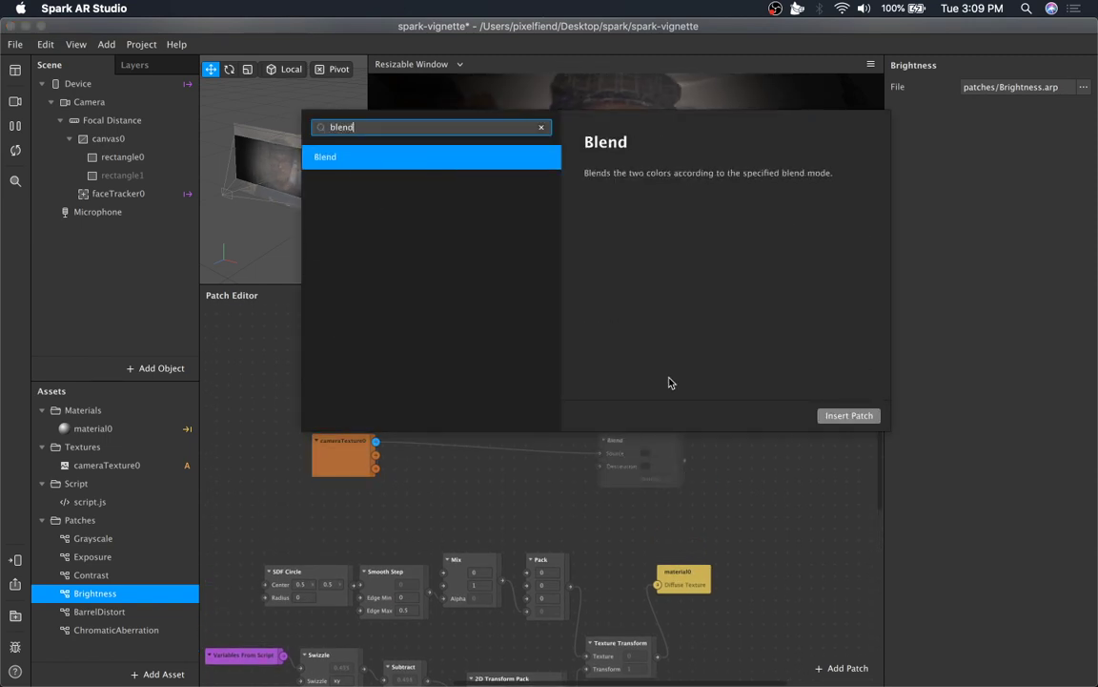
key(Return)
click(670, 448)
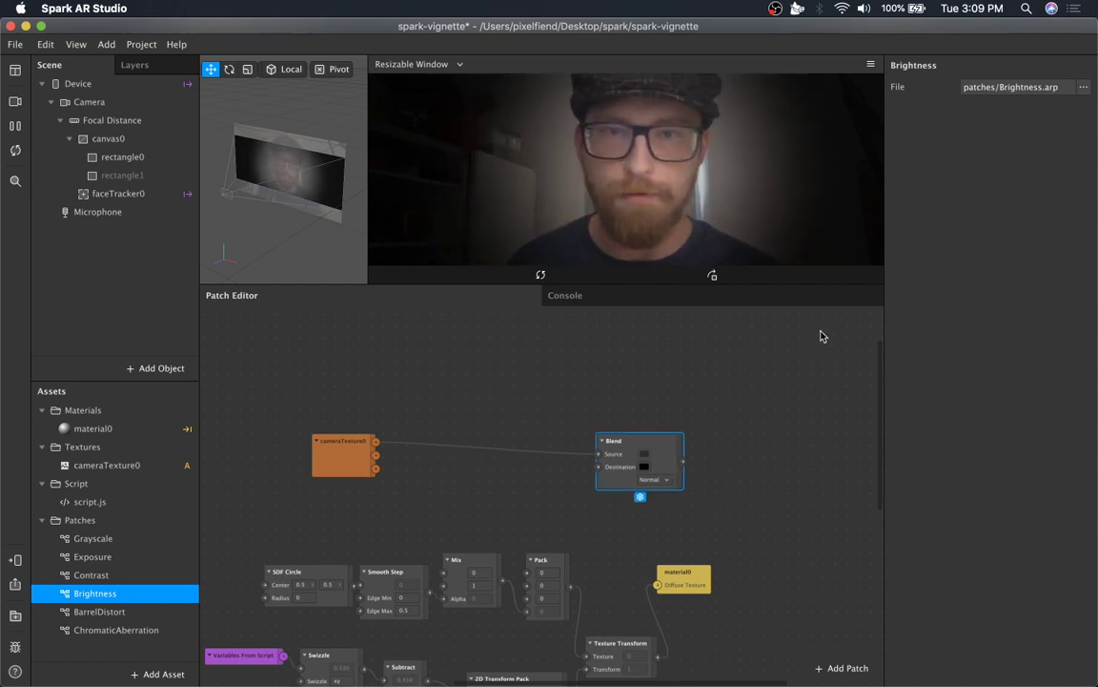
Move the Blend patch up and open its blend mode list, leaving it at Normal.
drag(658, 447, 639, 395)
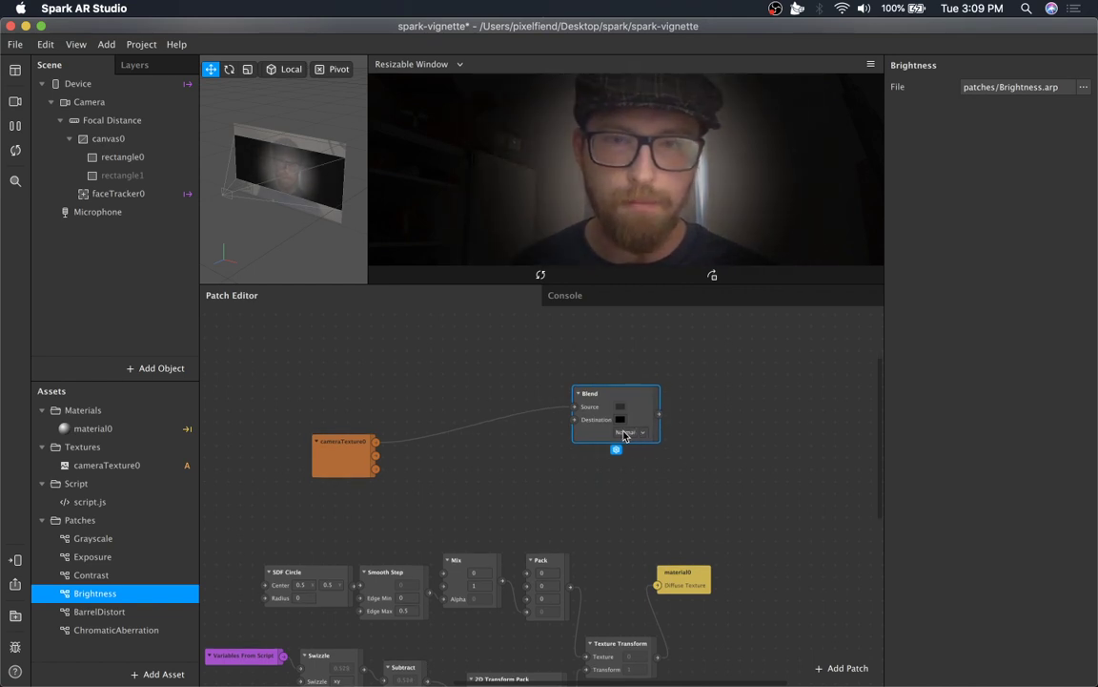
click(634, 435)
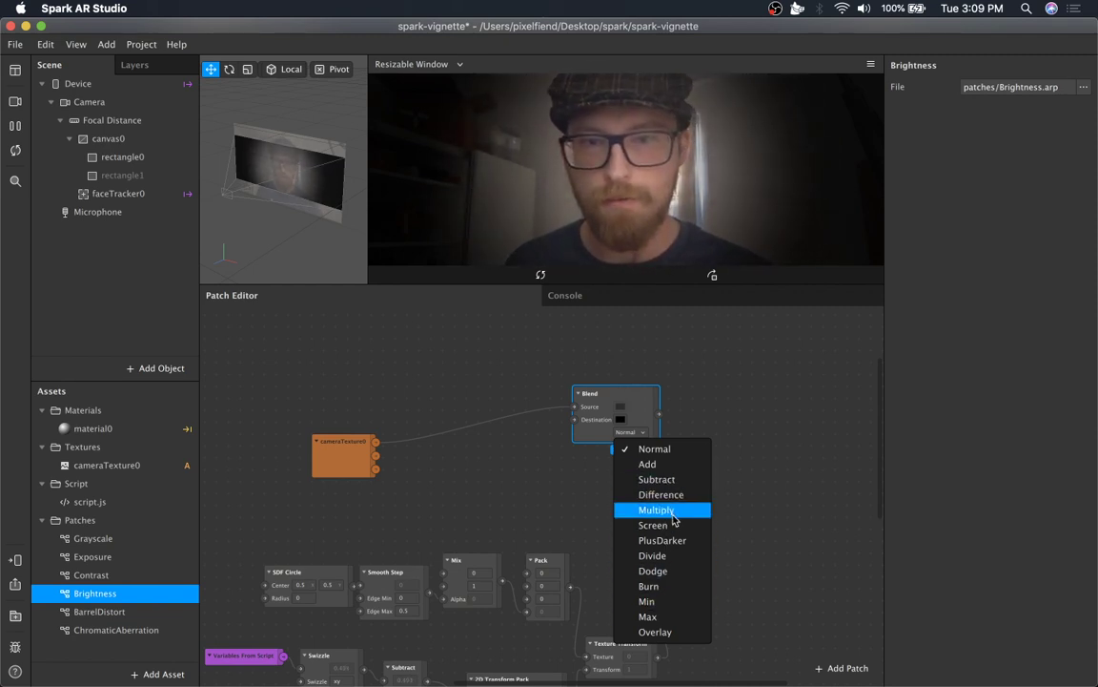
click(758, 406)
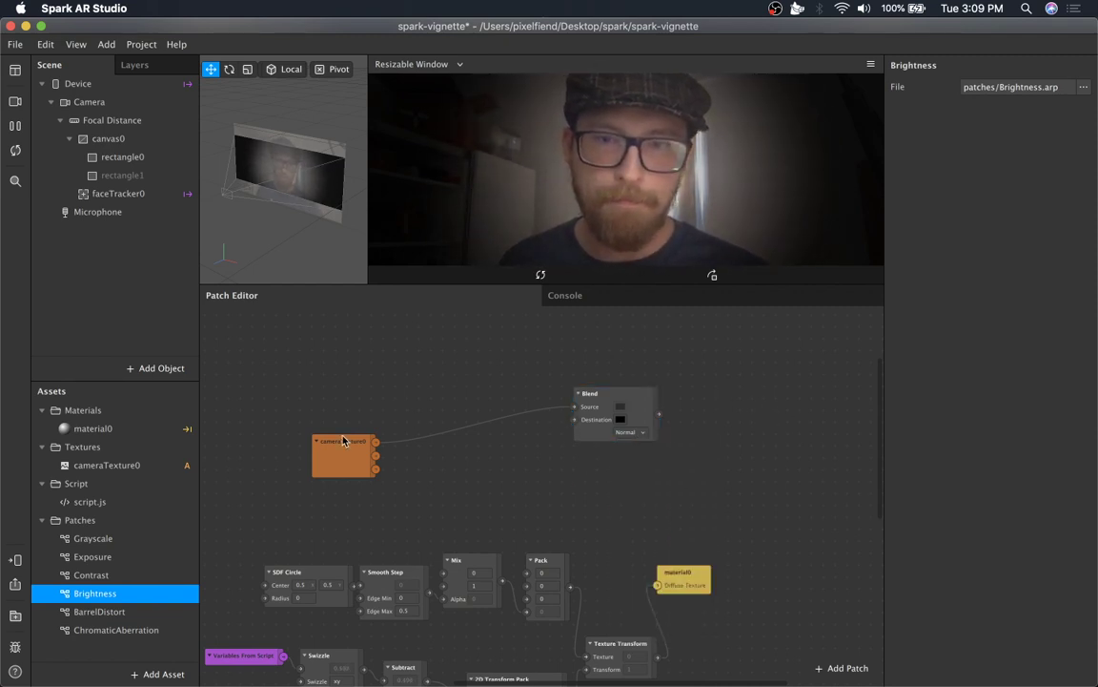
Wire the camera texture into Blend's Destination and the Texture Transform output into Blend's Source.
drag(344, 440, 438, 393)
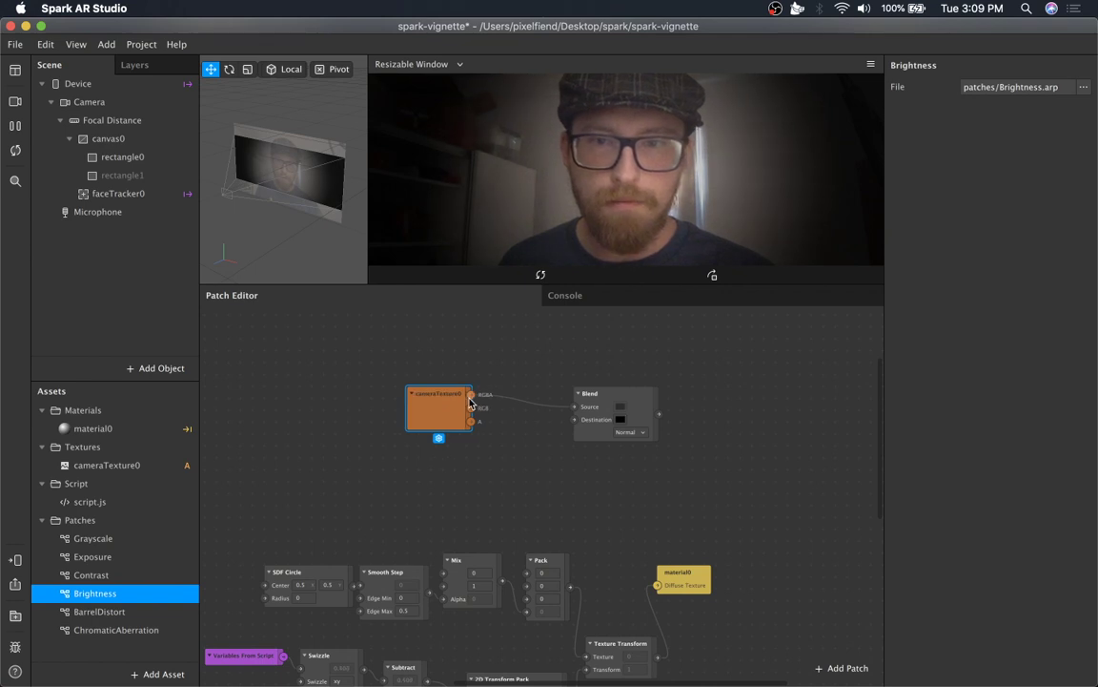
drag(574, 412, 575, 420)
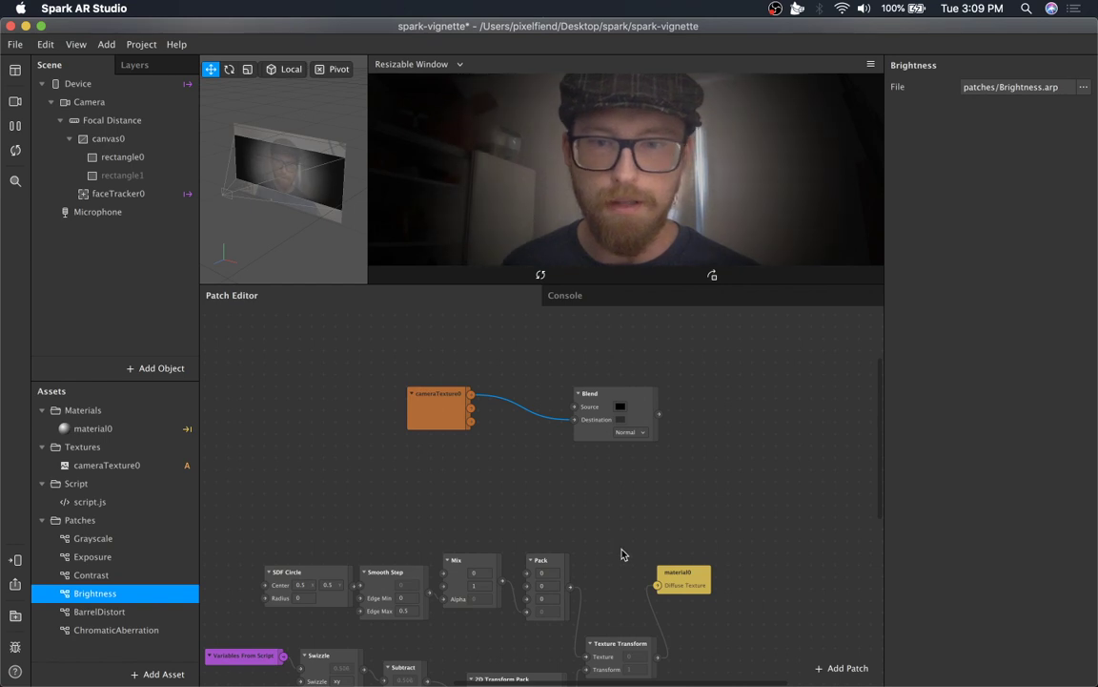
drag(660, 658, 576, 407)
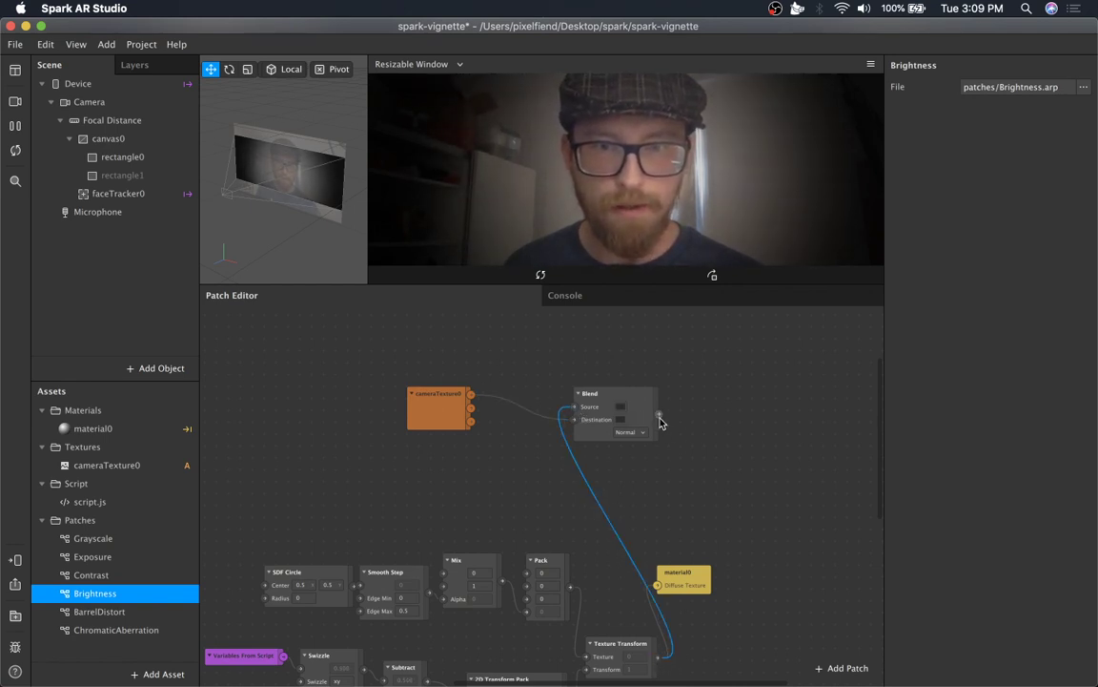
Connect the Blend output to material0's Diffuse Texture.
drag(660, 417, 756, 408)
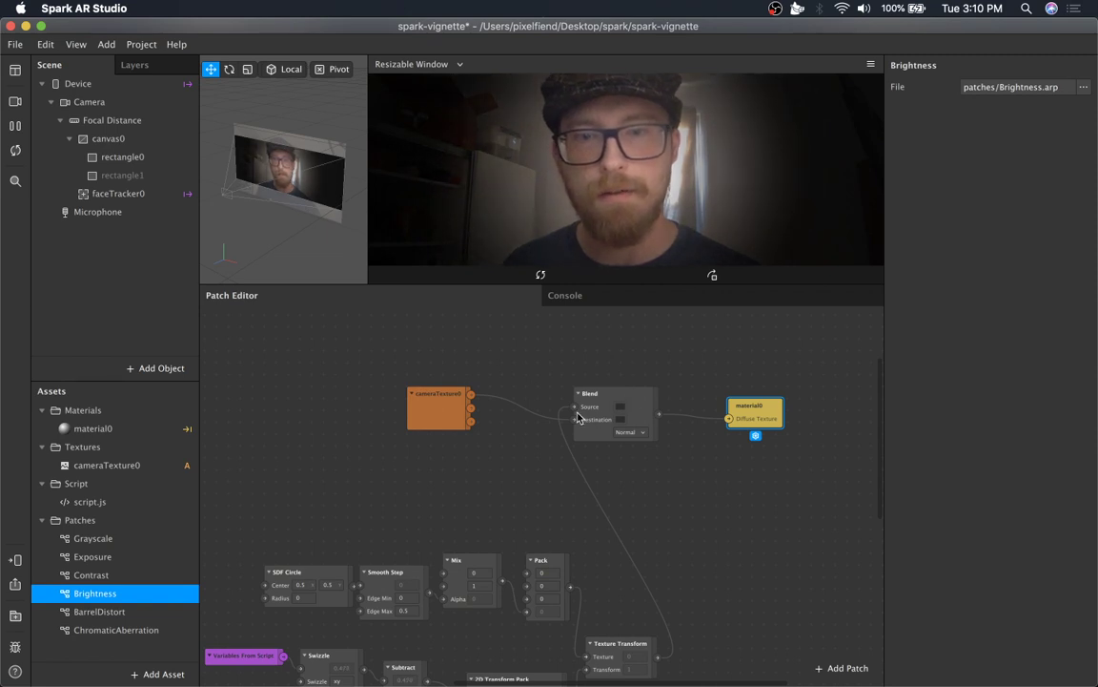
drag(572, 425, 710, 423)
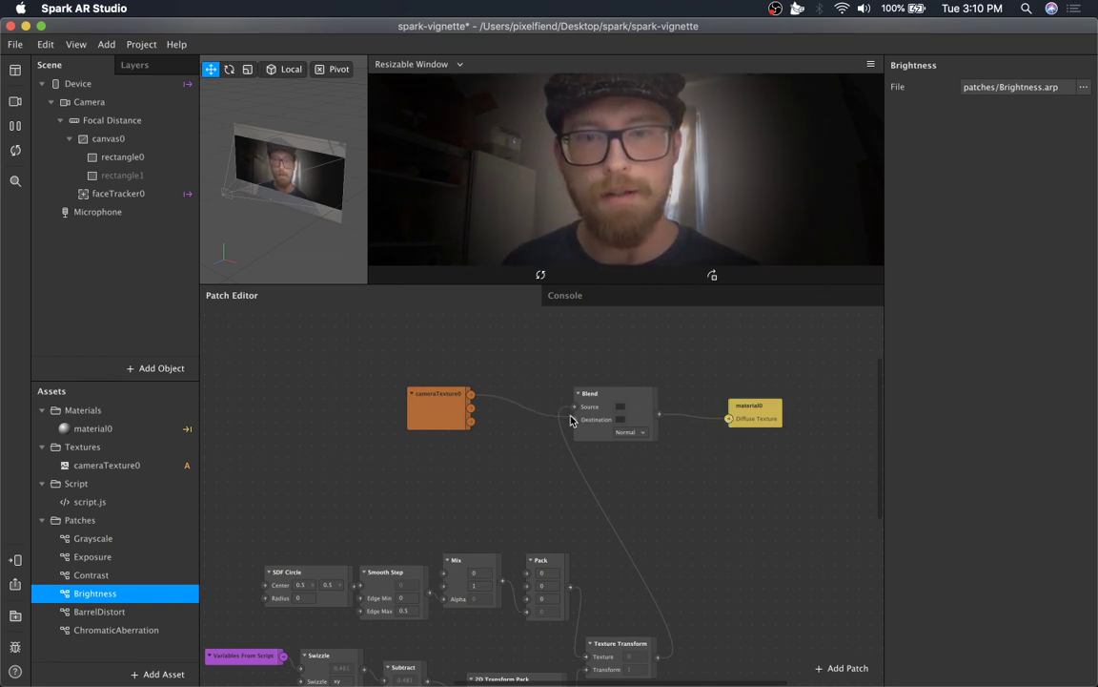
drag(574, 421, 574, 419)
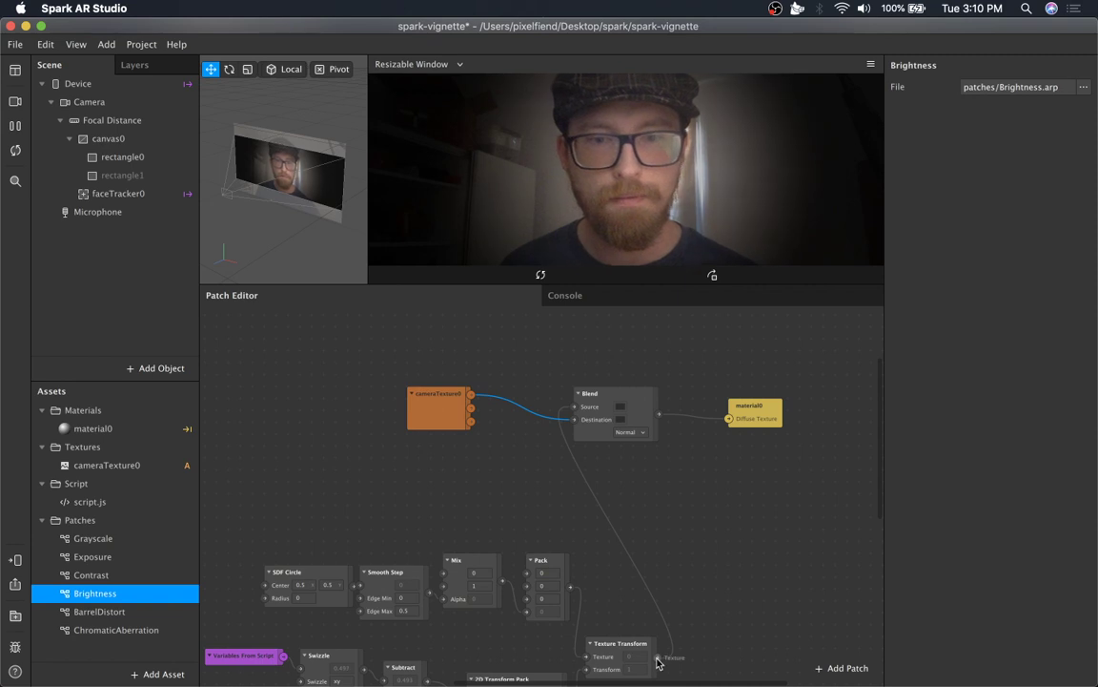
drag(657, 658, 728, 422)
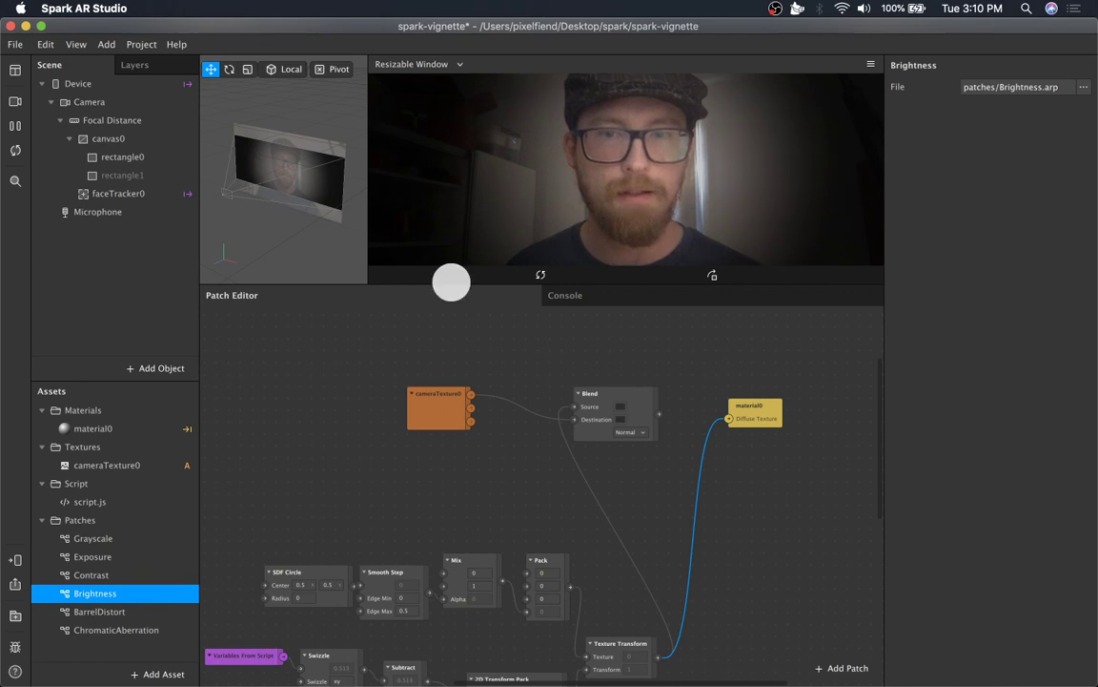
drag(658, 415, 731, 422)
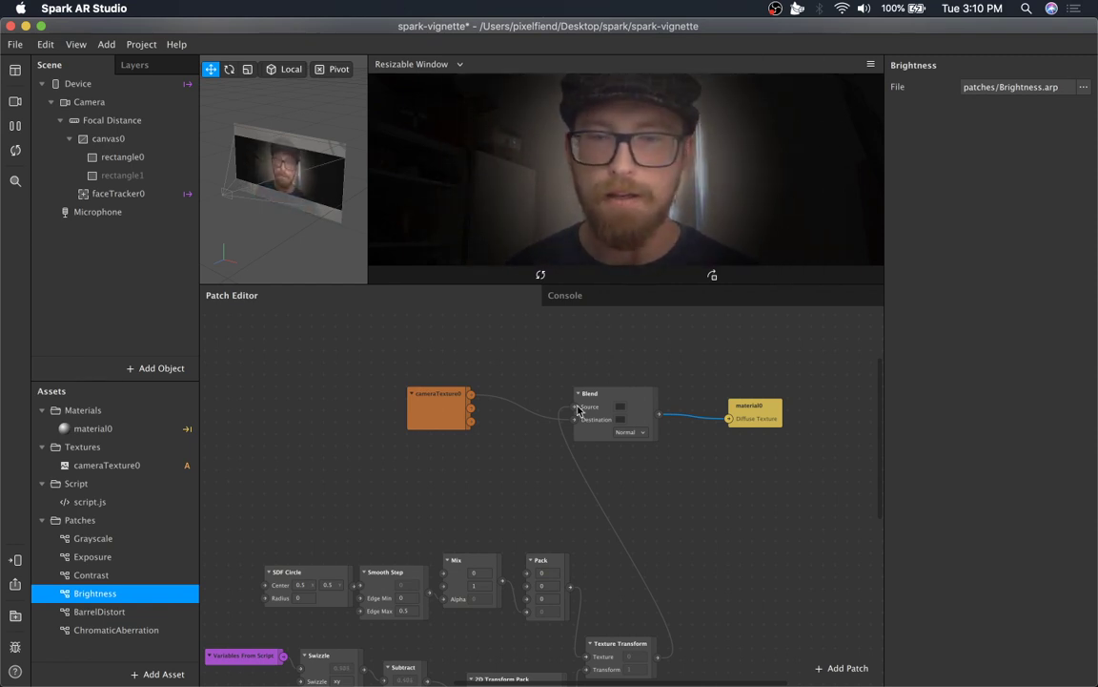
Add the Grayscale, Exposure, Contrast and Brightness patches to the graph beside cameraTexture0.
drag(437, 413, 238, 401)
scroll(313, 461, left, 4)
scroll(314, 462, left, 2)
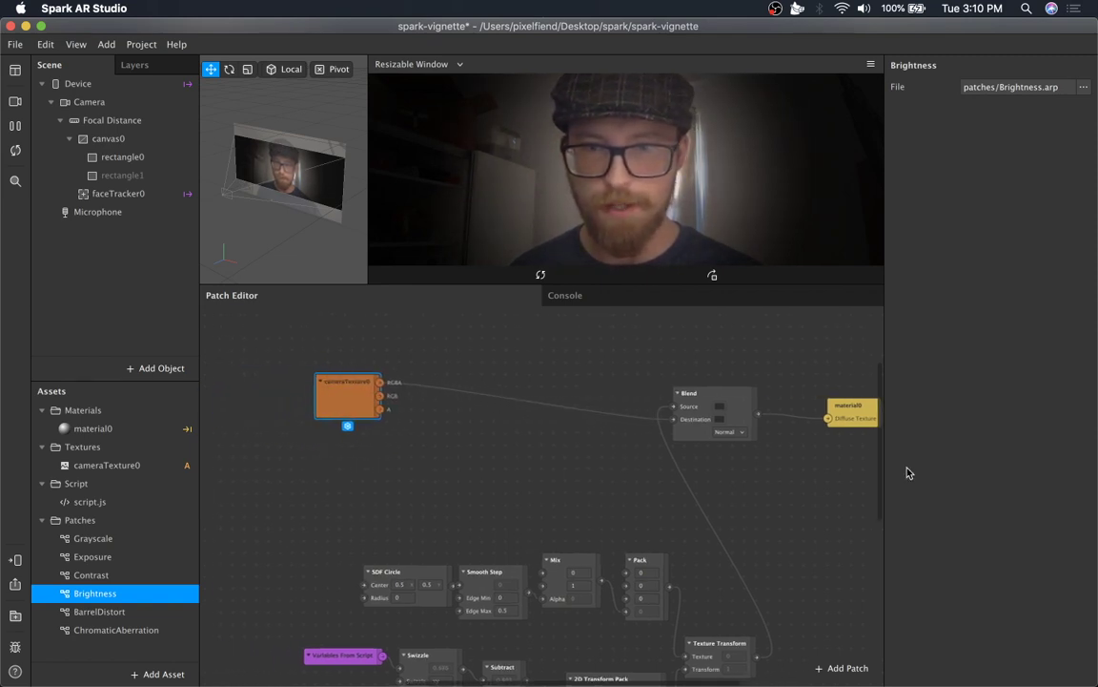
click(96, 537)
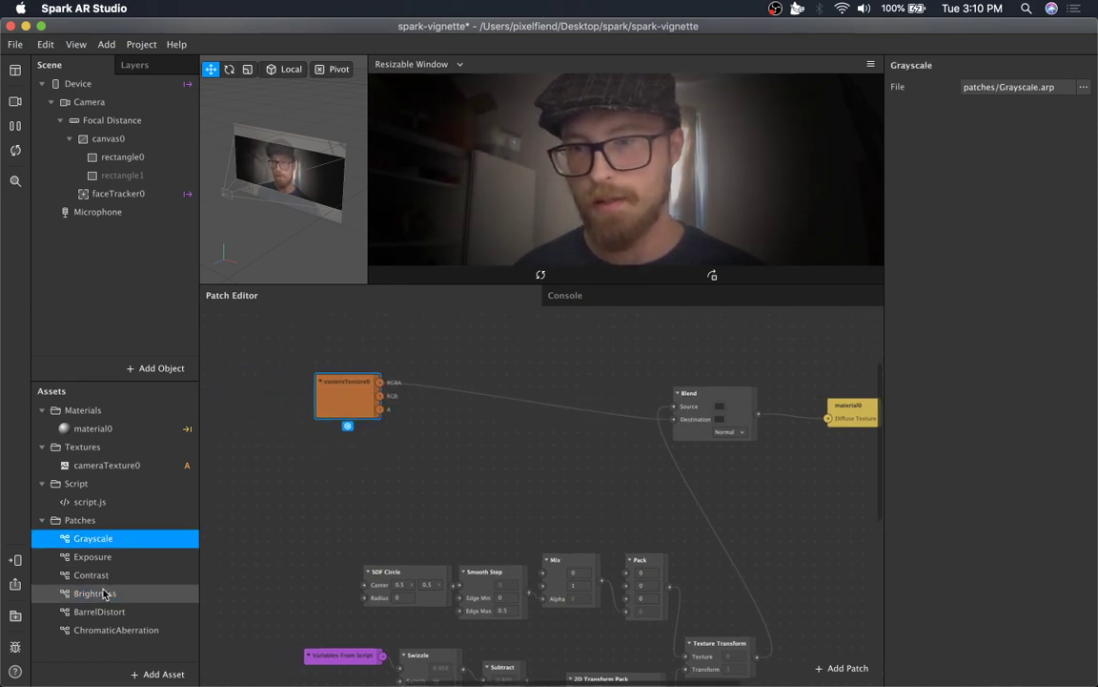
shift+click(103, 592)
drag(100, 572, 481, 367)
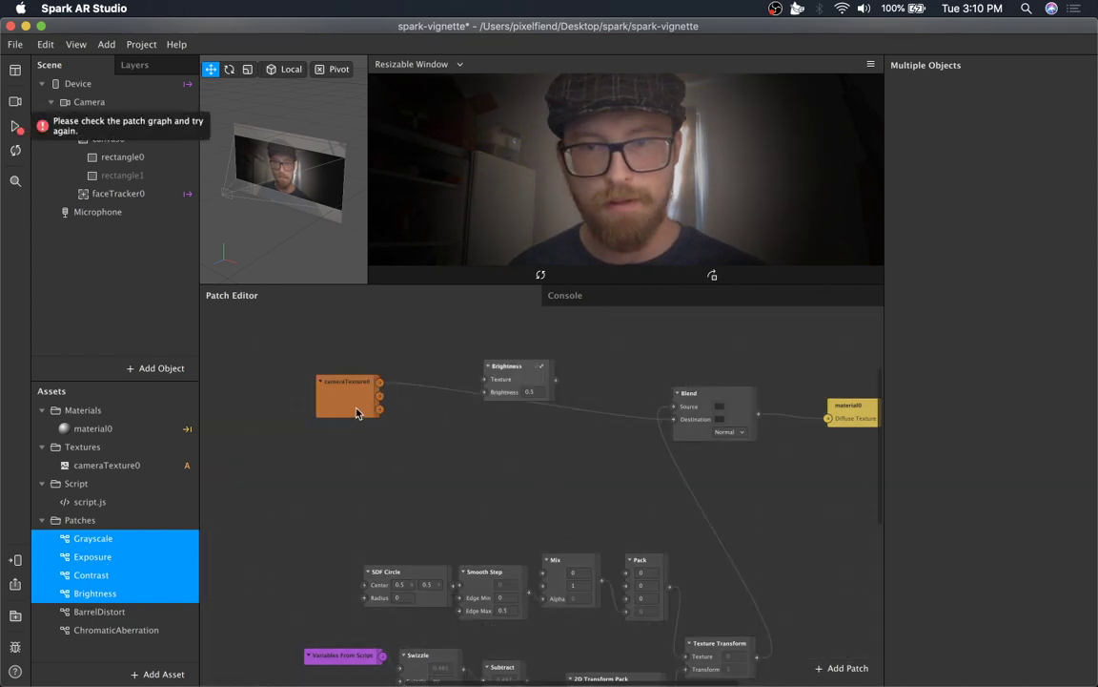
Stack Grayscale, Brightness, Exposure and Contrast in a column, chaining them from the camera texture into Blend's Destination.
drag(356, 412, 330, 387)
drag(508, 378, 458, 467)
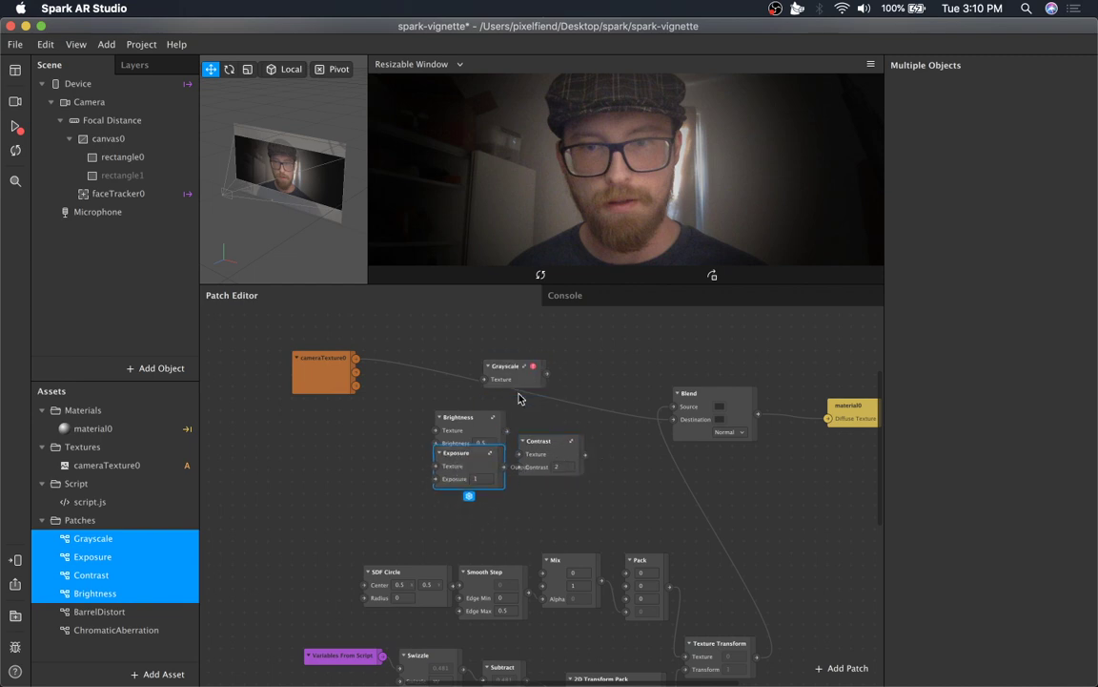
scroll(520, 398, down, 2)
scroll(520, 381, up, 2)
drag(507, 374, 401, 360)
drag(481, 423, 401, 395)
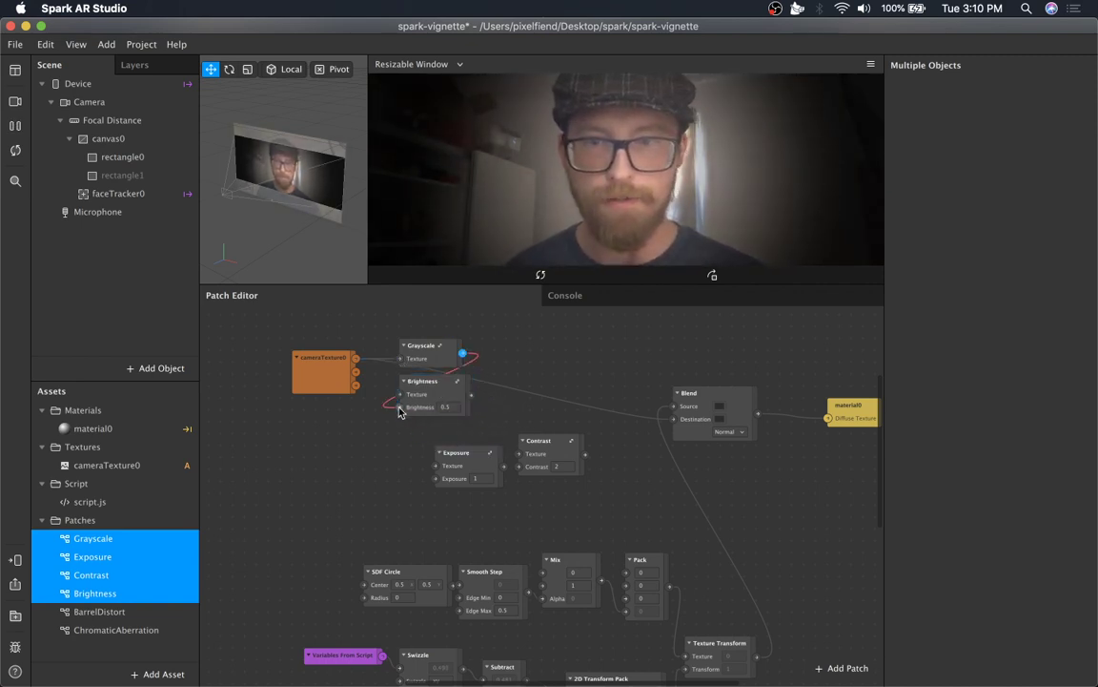
drag(471, 462, 430, 434)
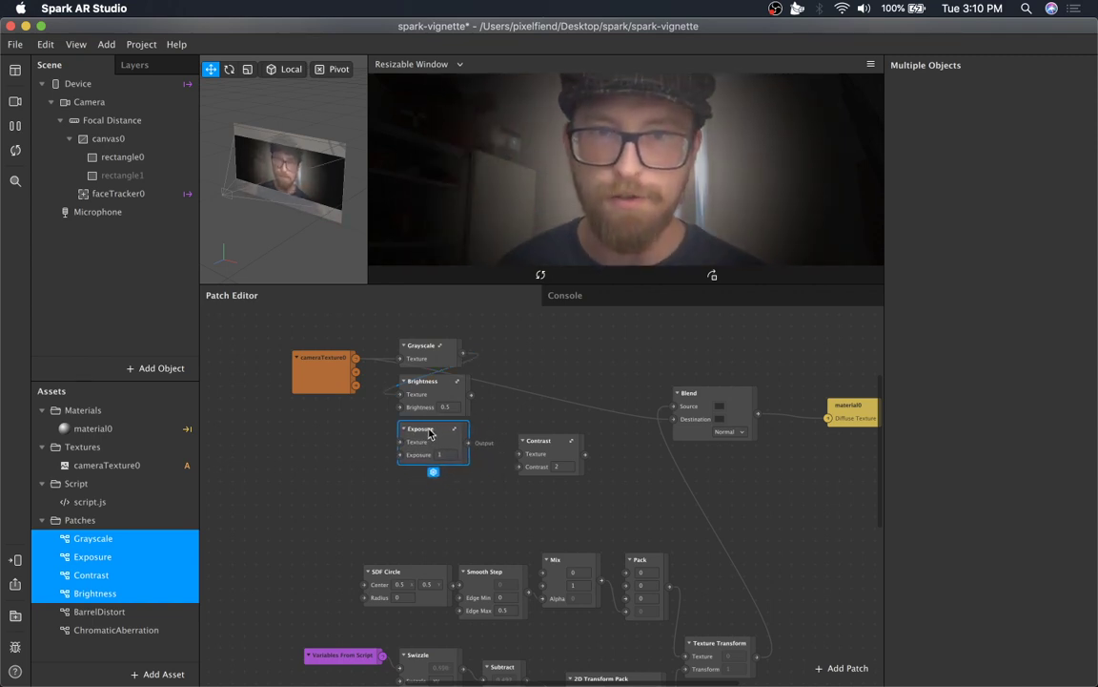
drag(468, 399, 402, 449)
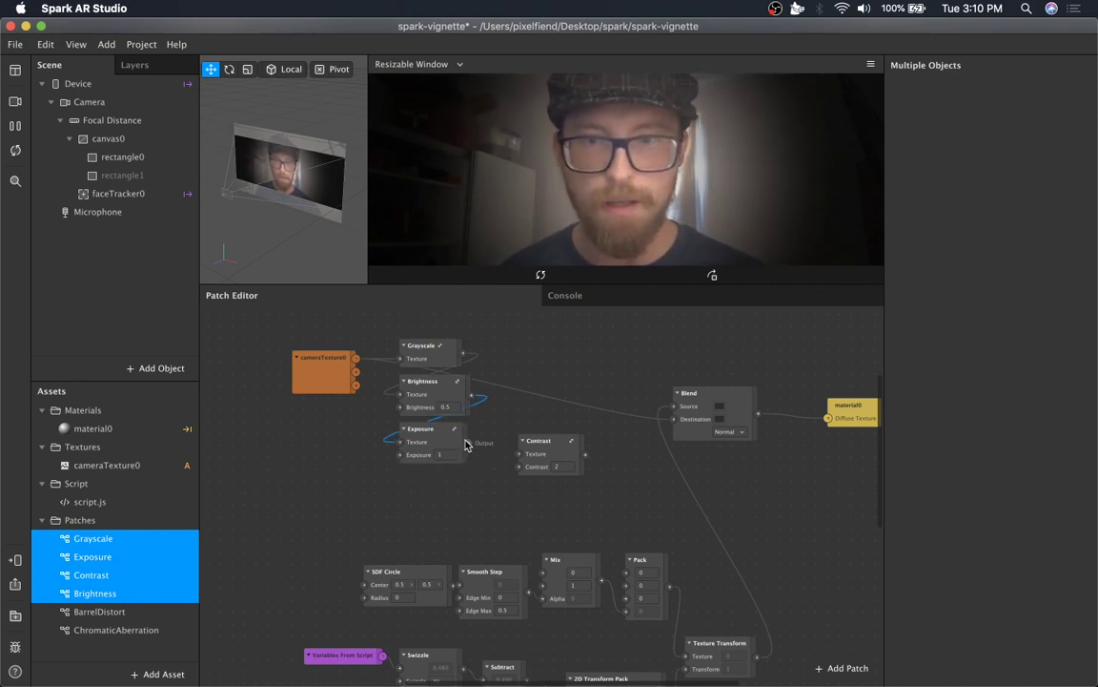
drag(468, 443, 674, 424)
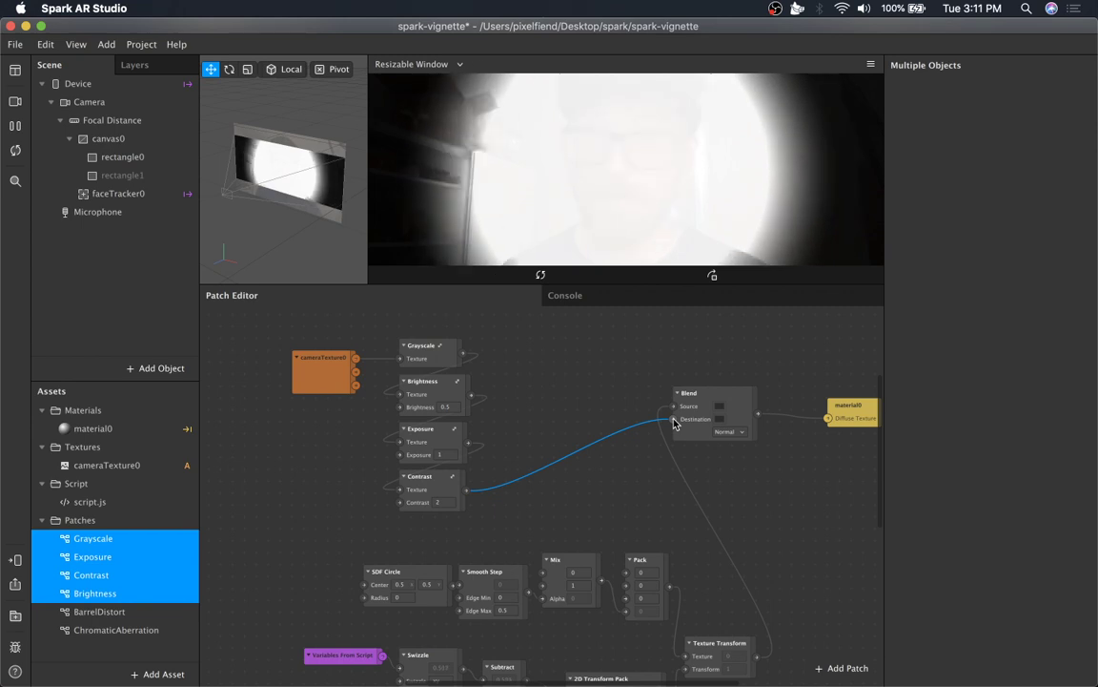
Set the Brightness patch's value to -0.3.
click(448, 408)
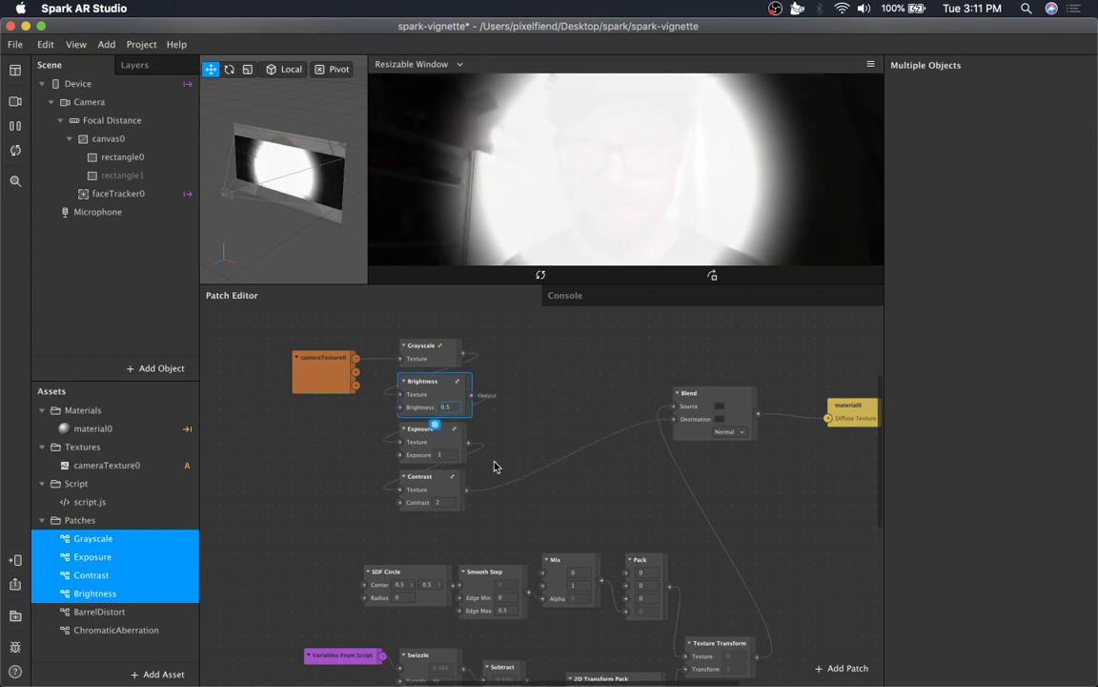
text(-0.2)
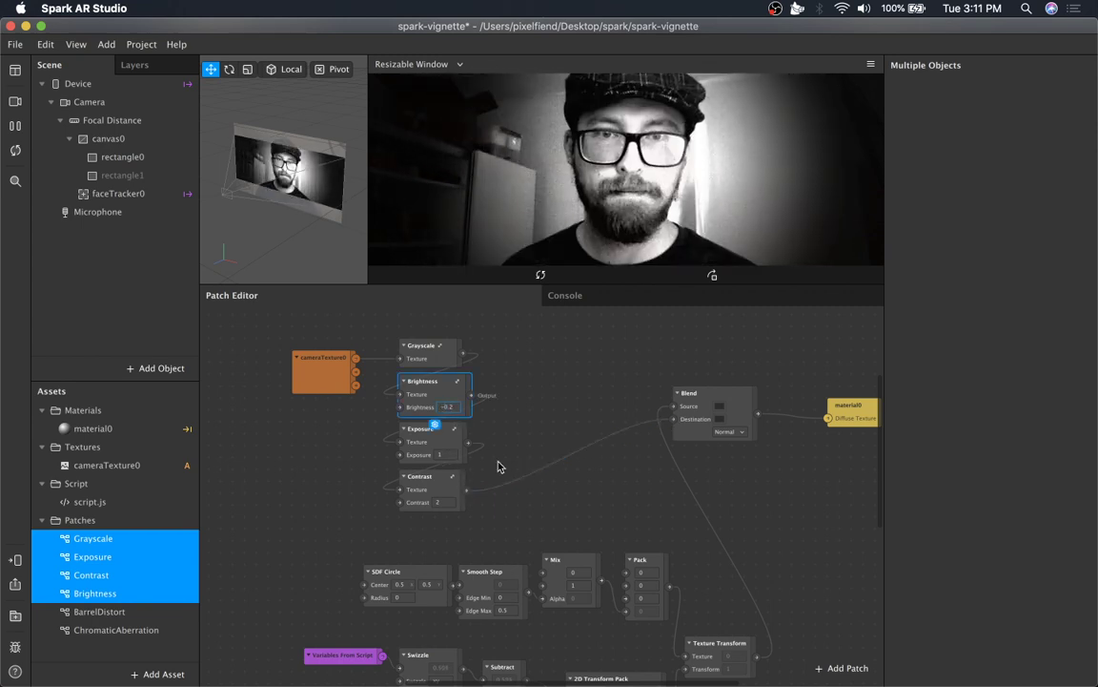
key(Down)
key(Down)
key(Up)
key(Up)
key(Down)
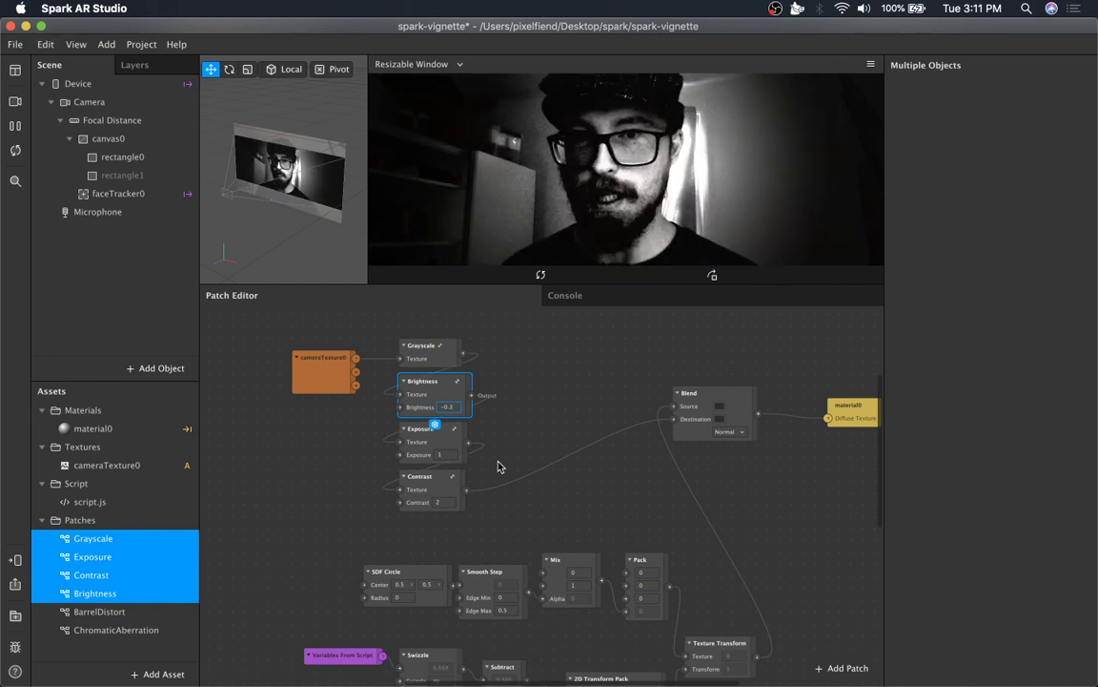
Set the Contrast patch's value to 1.1.
click(442, 479)
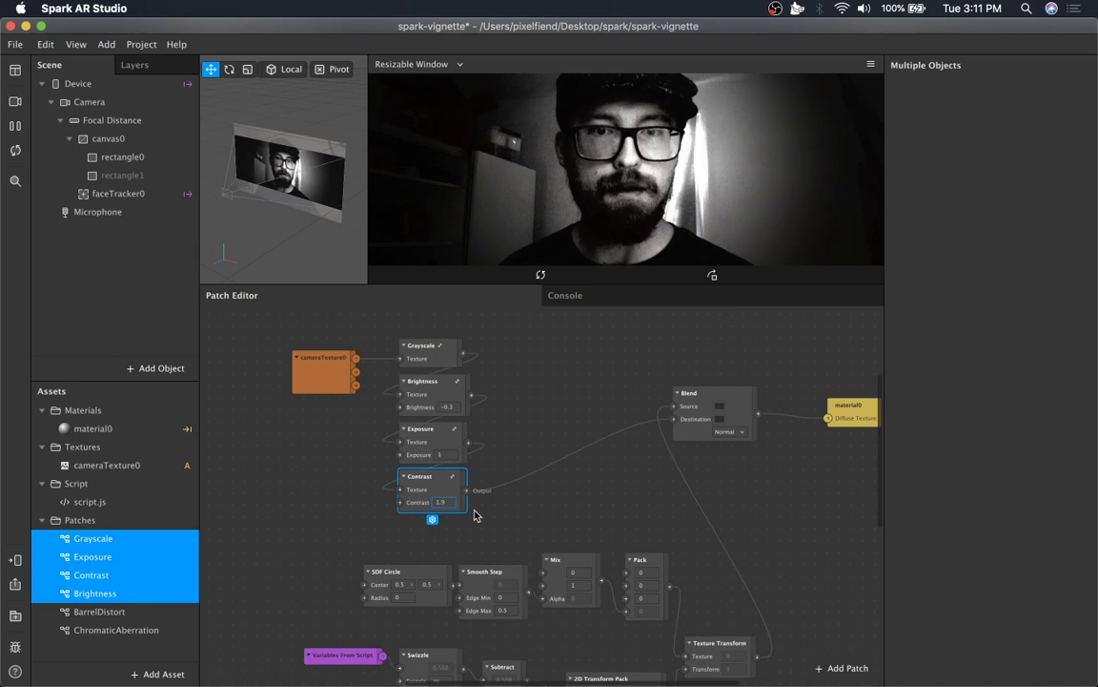
key(Down)
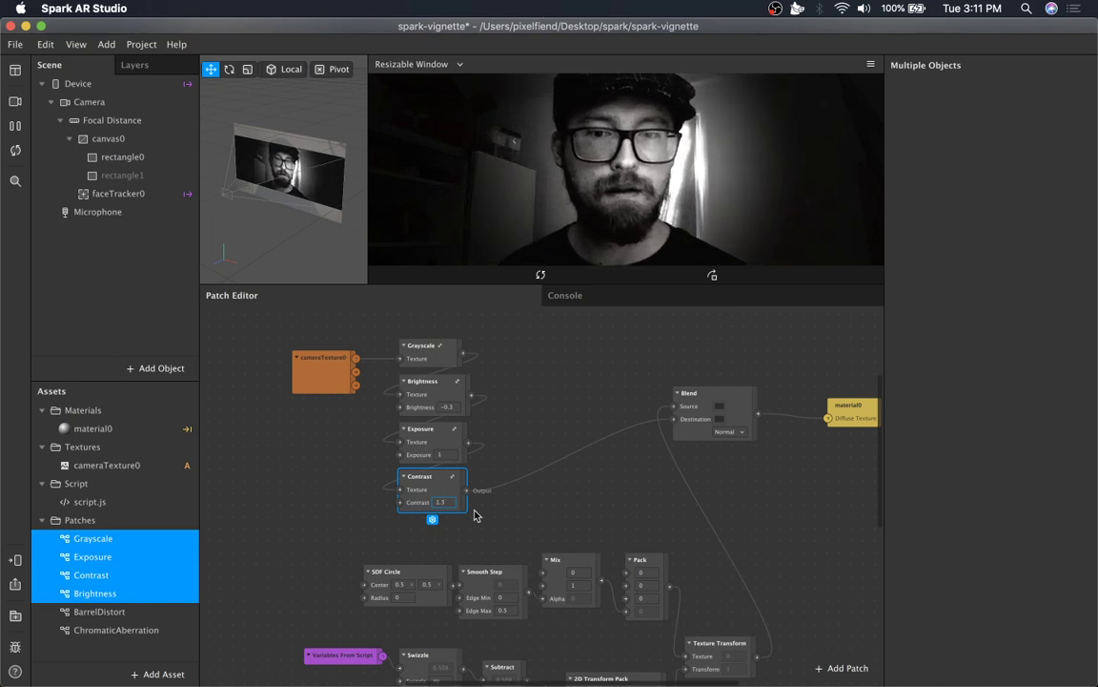
key(Down)
text(1)
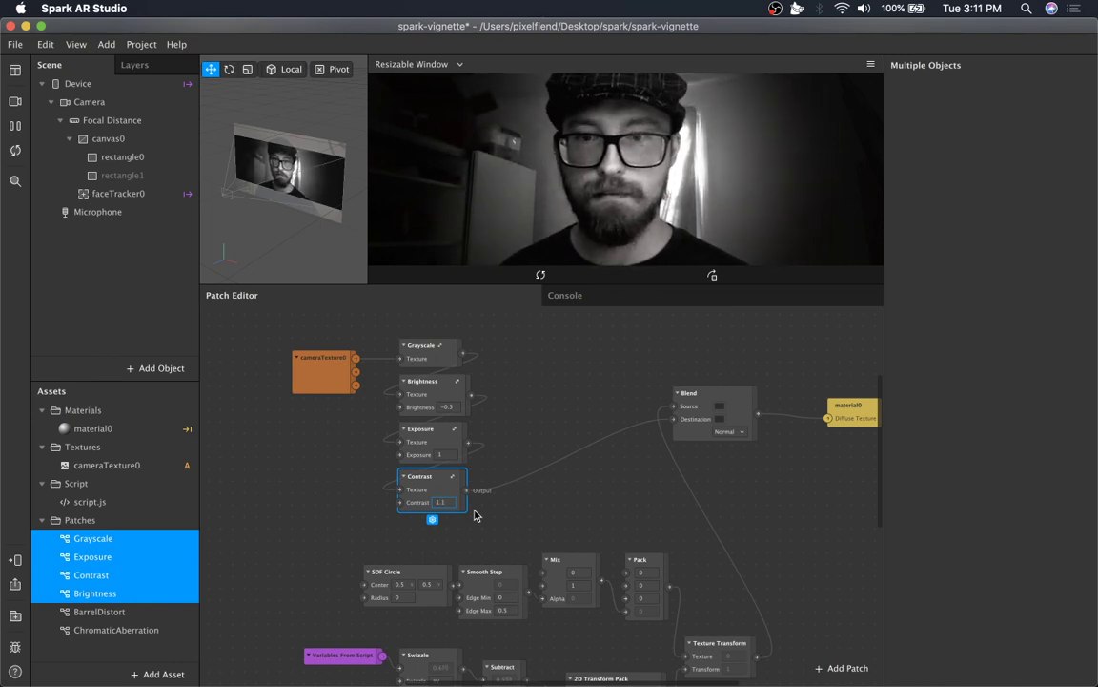
Set the Exposure patch's value to 0.7.
click(447, 455)
text(0.5)
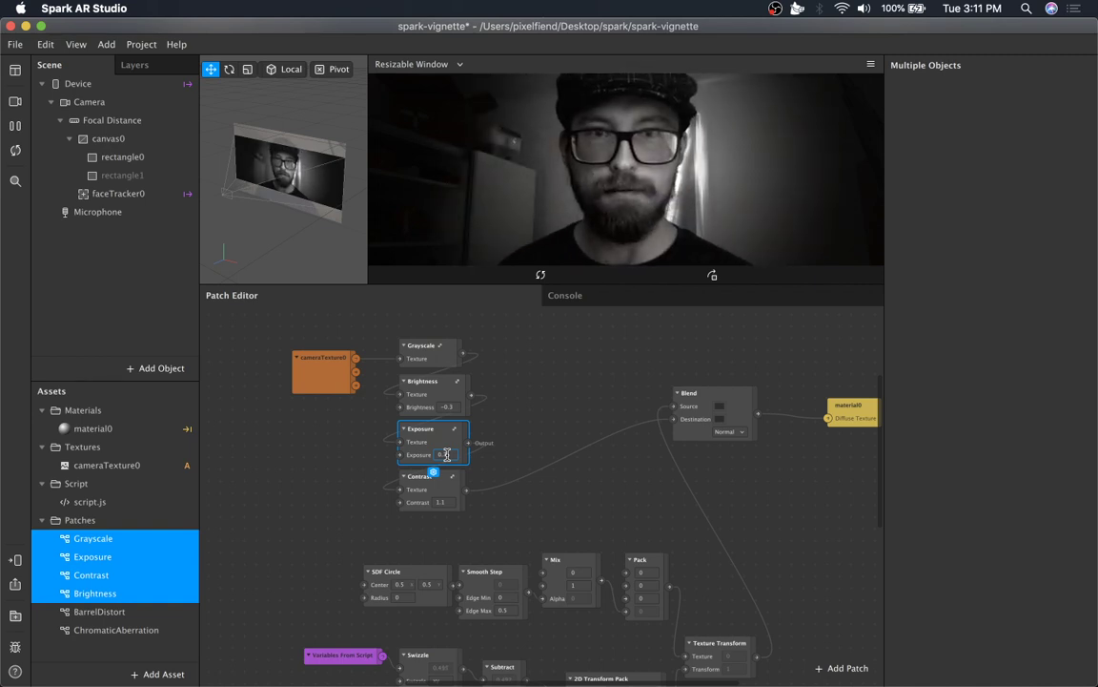
click(635, 506)
scroll(657, 508, right, 3)
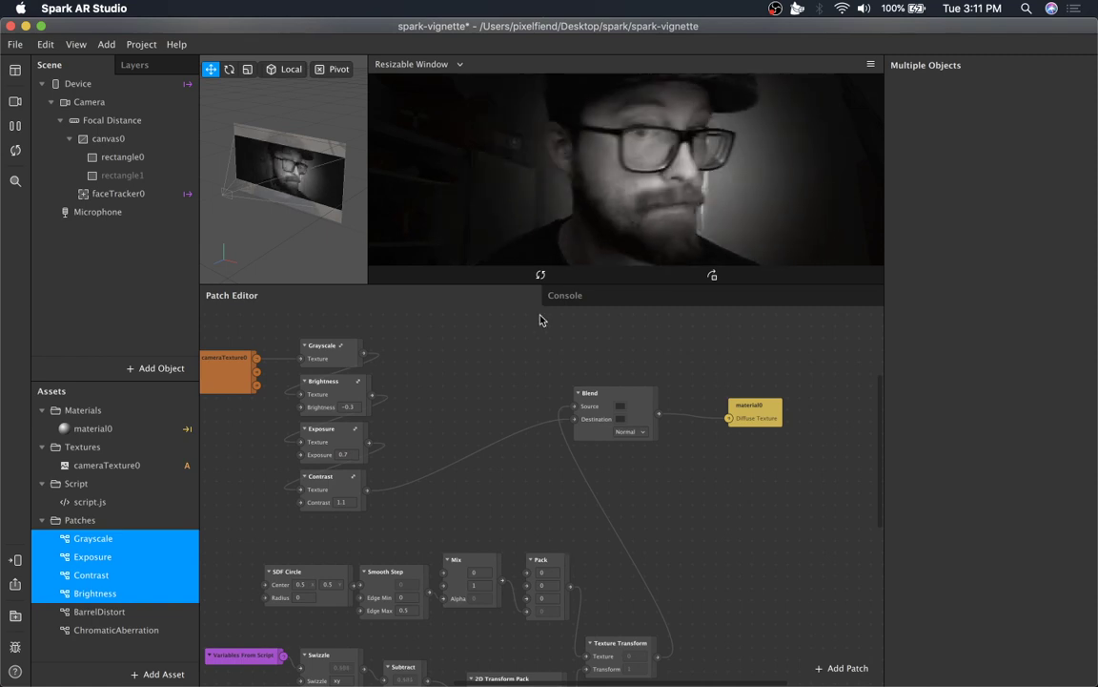
scroll(540, 319, left, 3)
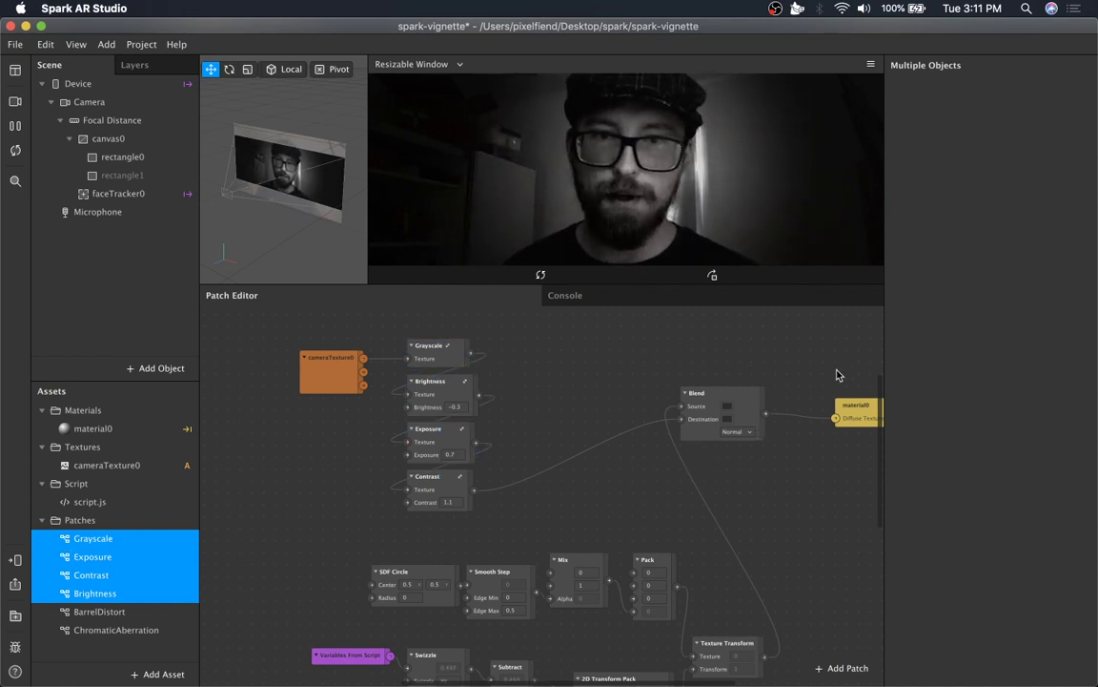
scroll(754, 375, right, 3)
scroll(753, 374, down, 3)
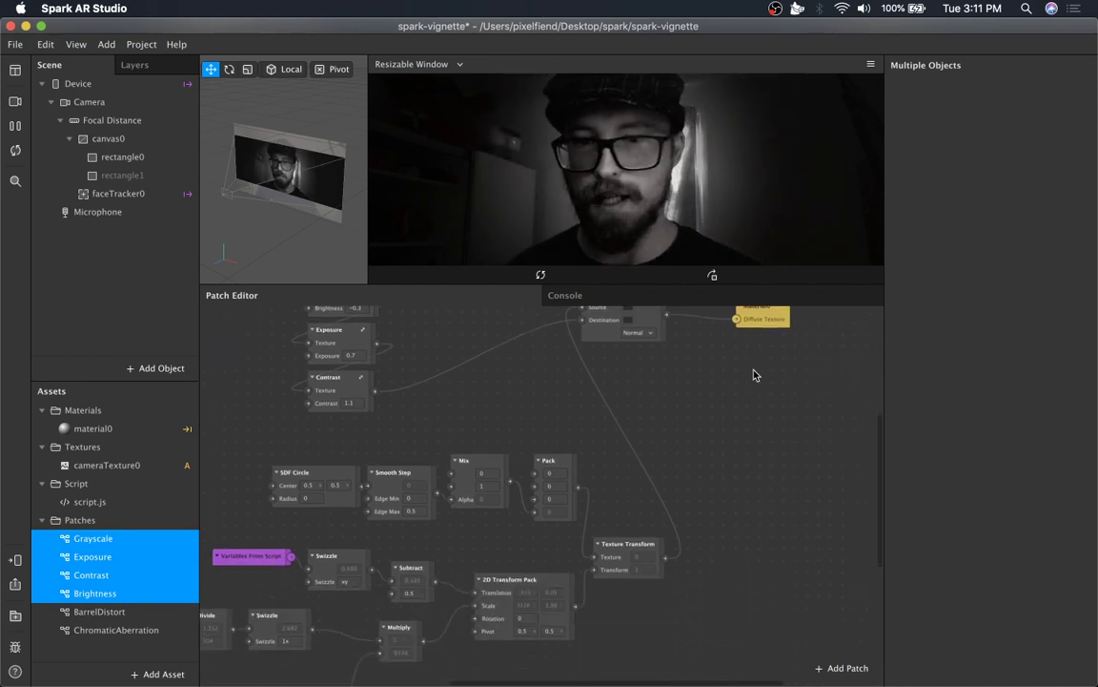
scroll(753, 375, left, 3)
scroll(753, 374, down, 3)
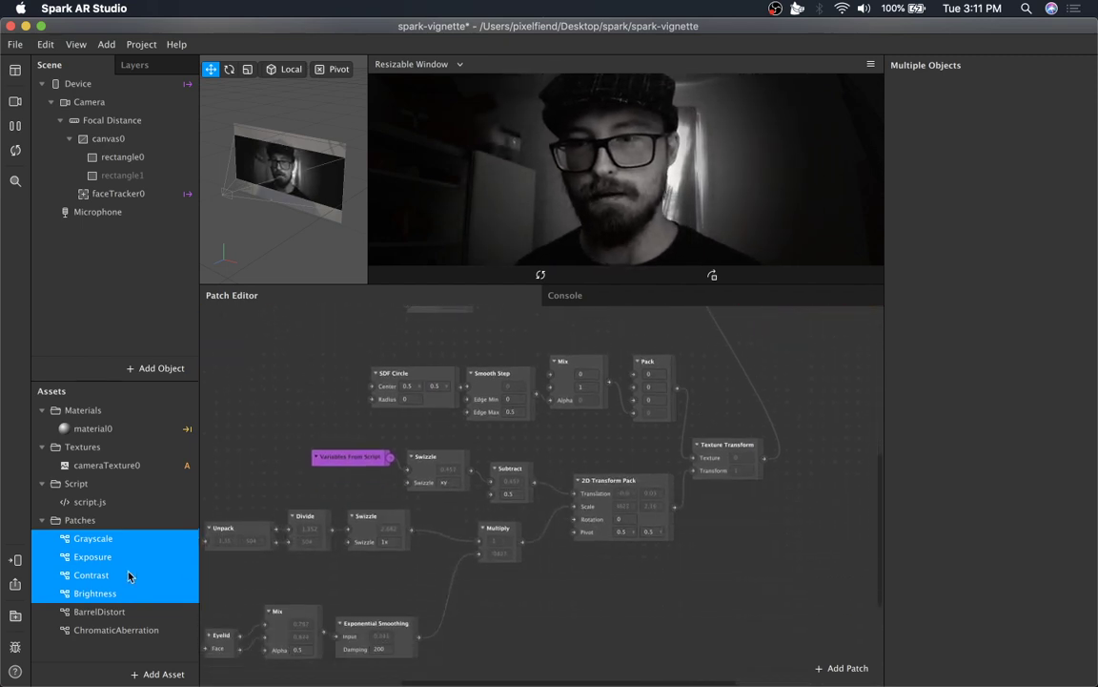
Add the BarrelDistort patch asset to the patch graph, placing it beside the Grayscale–Contrast adjustment chain.
click(100, 612)
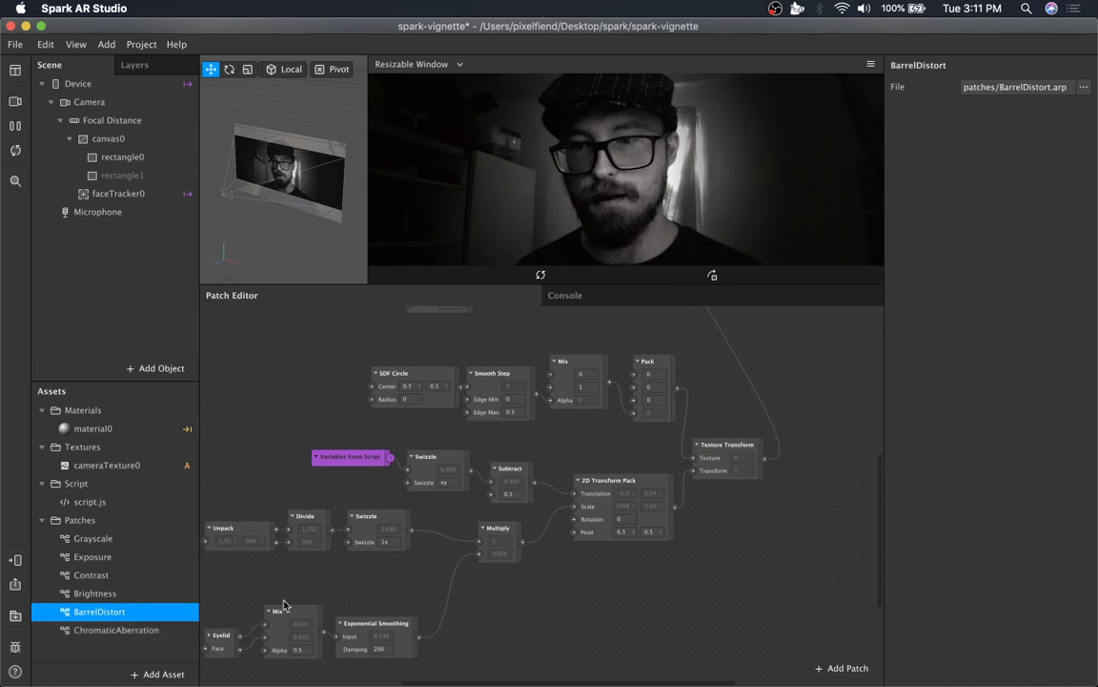
click(143, 633)
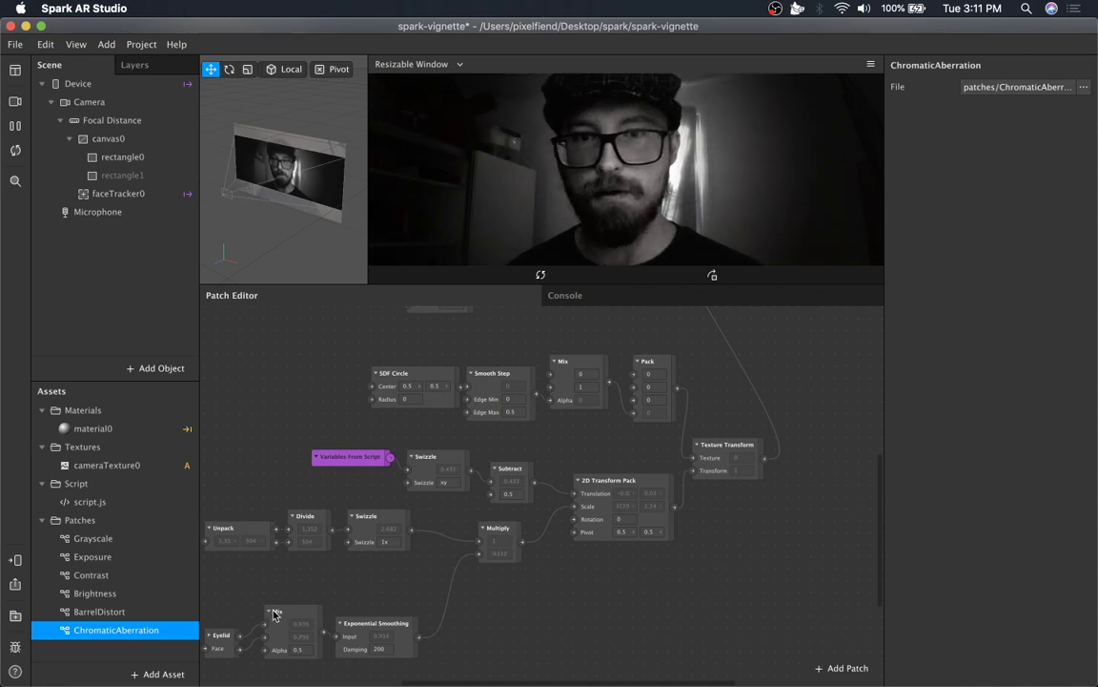
click(139, 613)
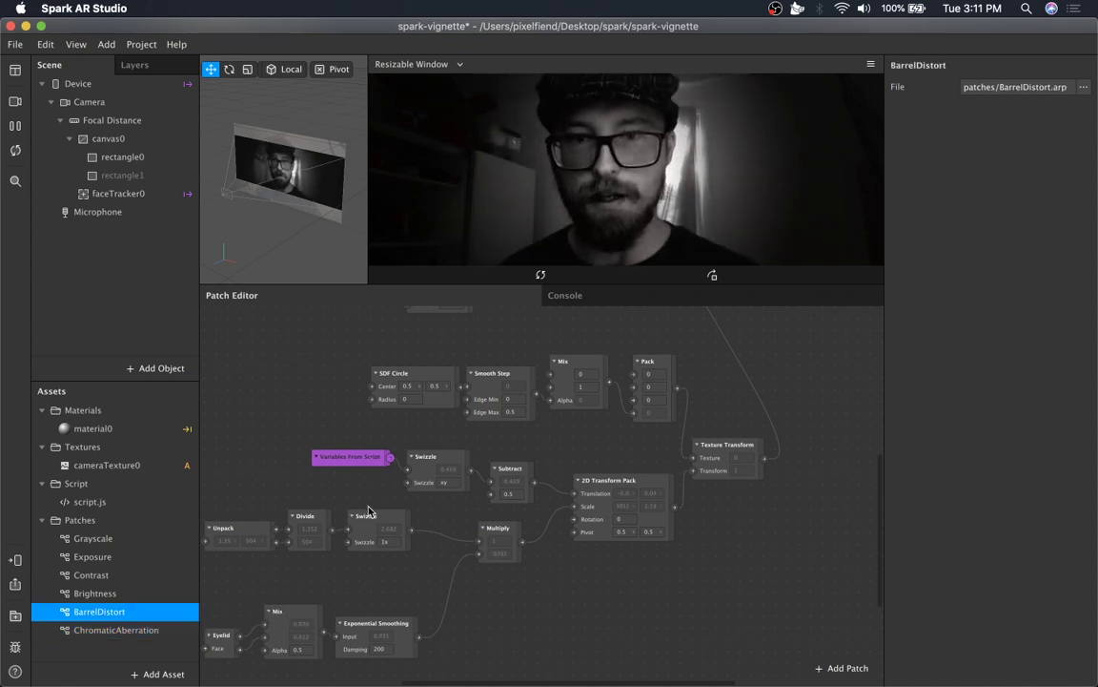
scroll(370, 512, up, 5)
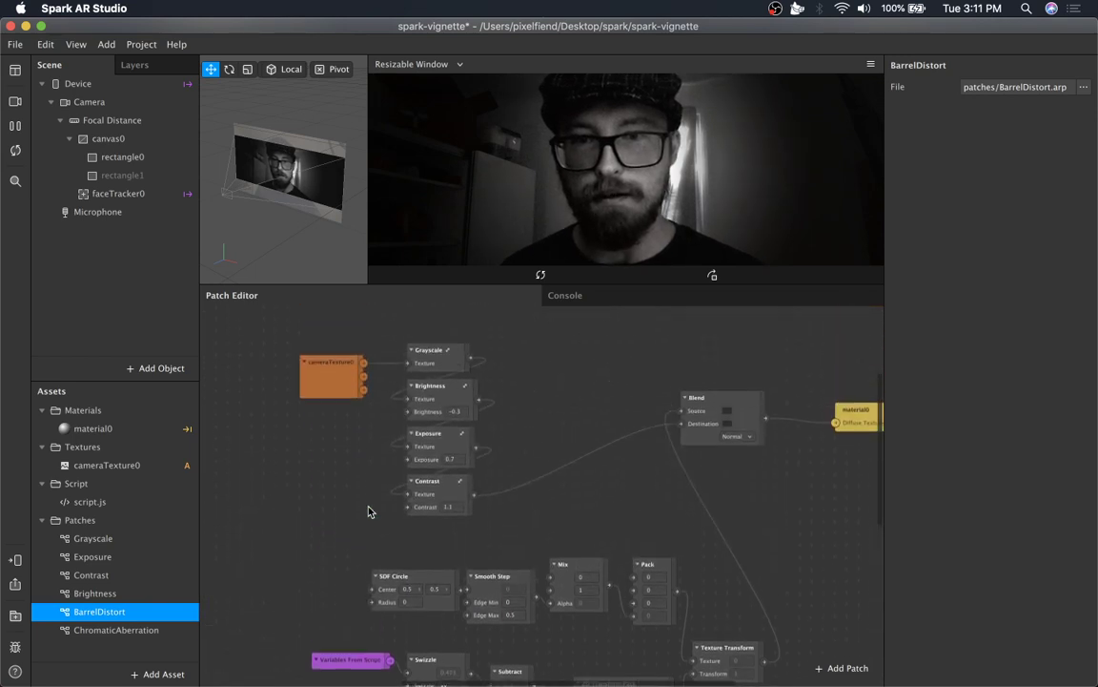
drag(160, 610, 587, 353)
drag(664, 418, 564, 374)
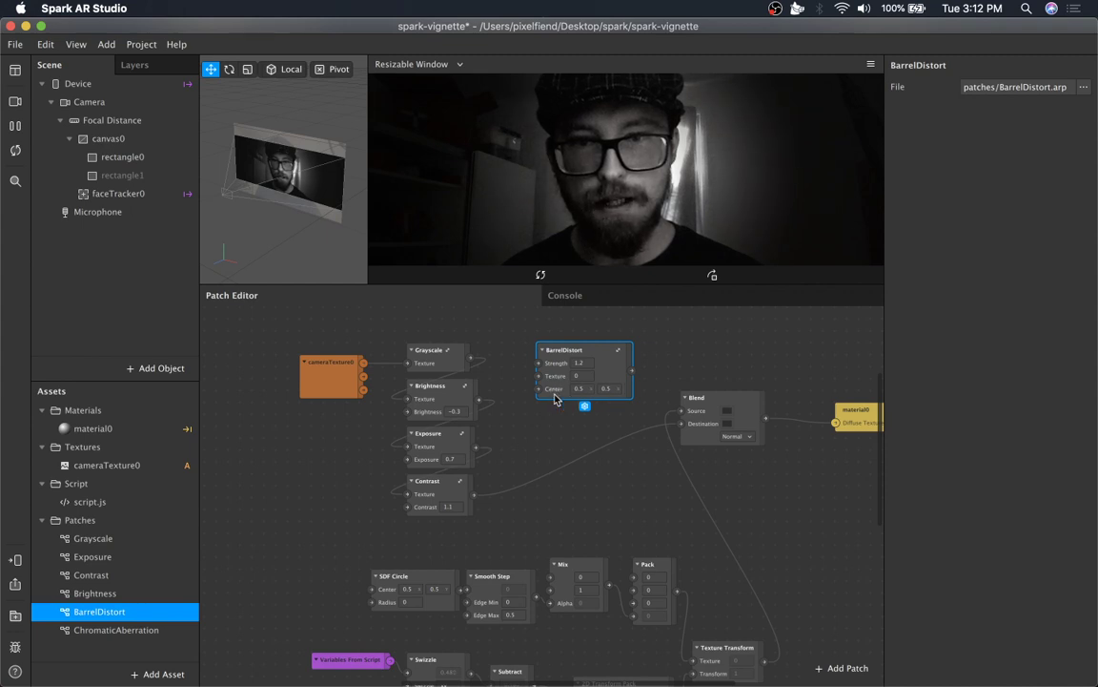
Reposition the BarrelDistort patch and feed the Contrast output into its Texture input.
scroll(545, 394, down, 10)
scroll(534, 429, left, 4)
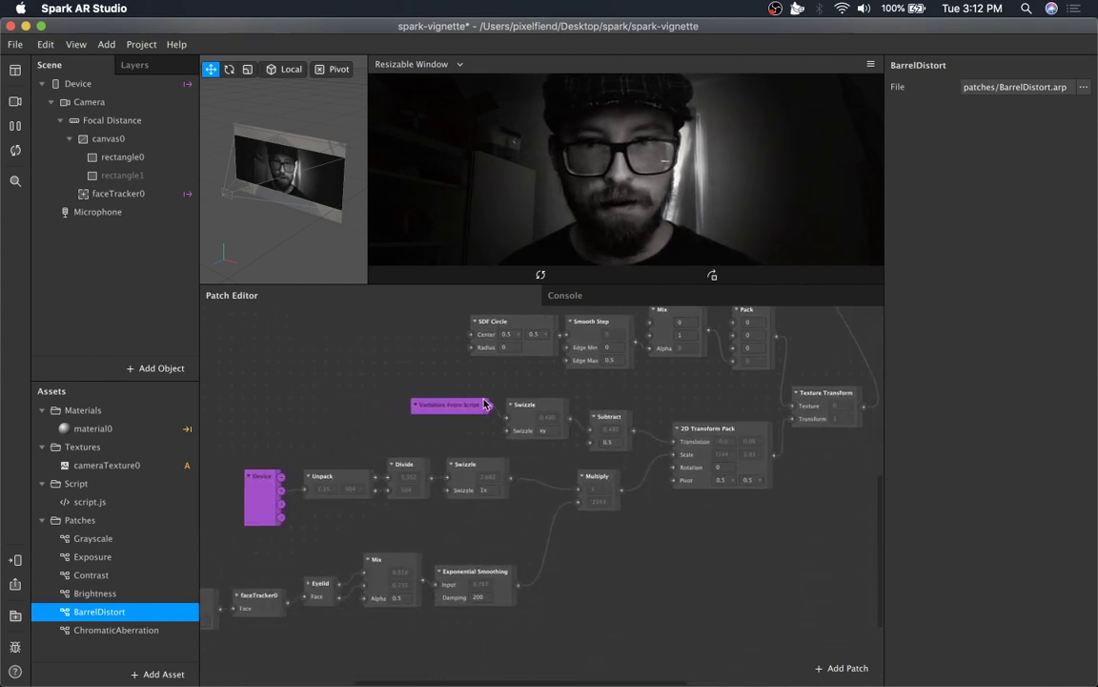
click(534, 412)
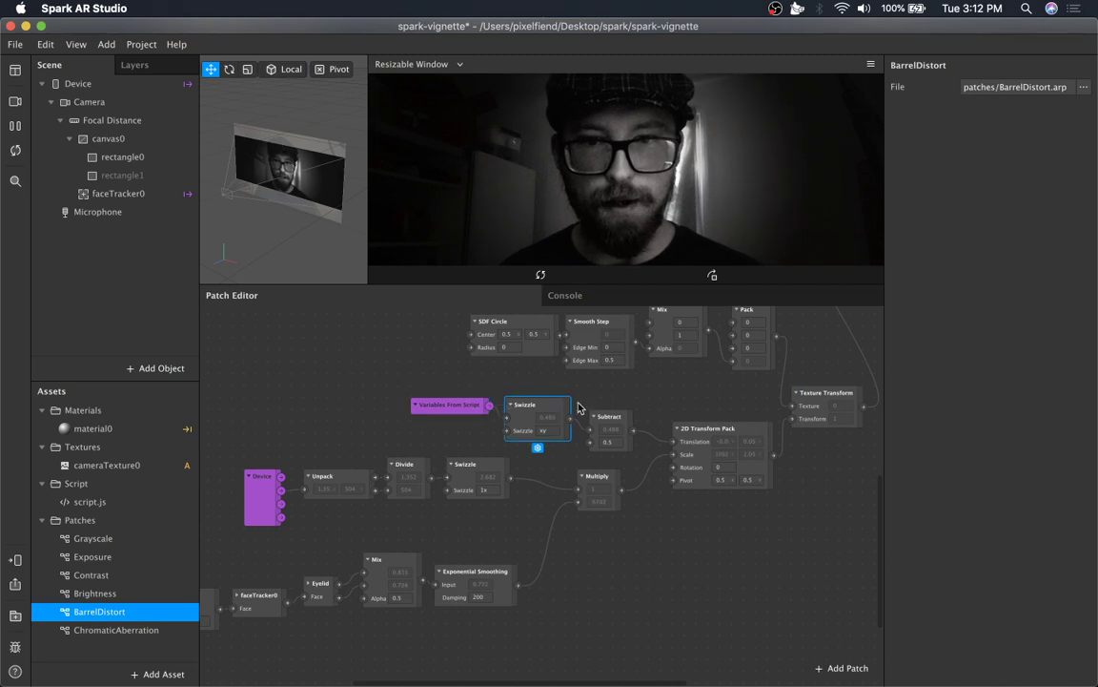
click(722, 427)
scroll(562, 419, up, 7)
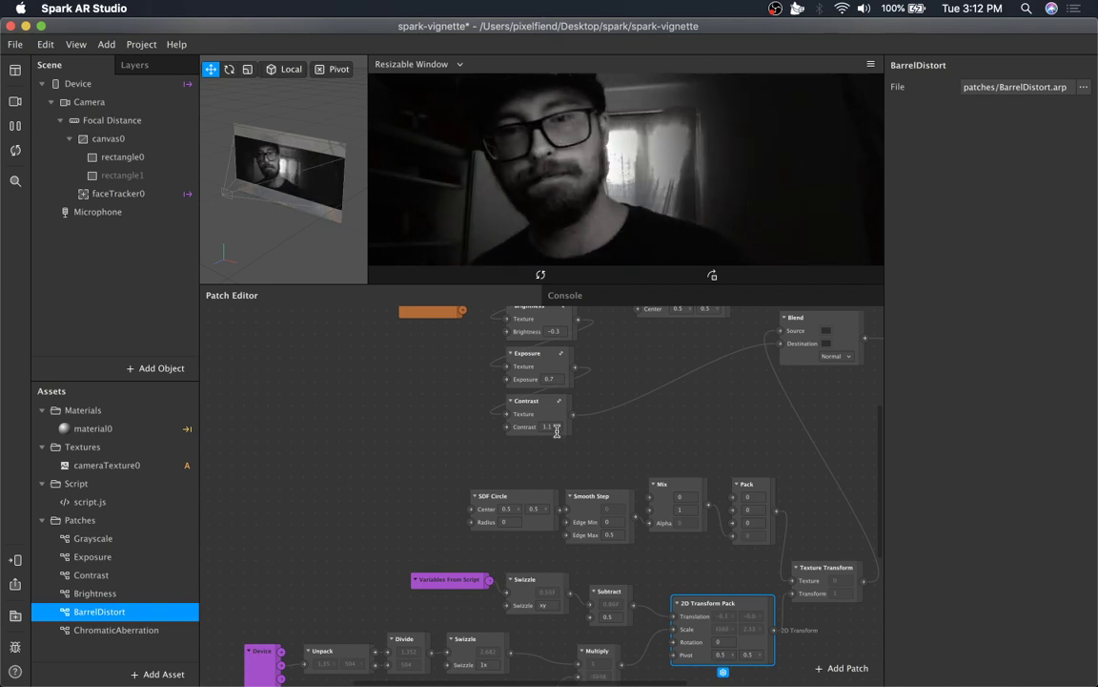
scroll(734, 578, up, 5)
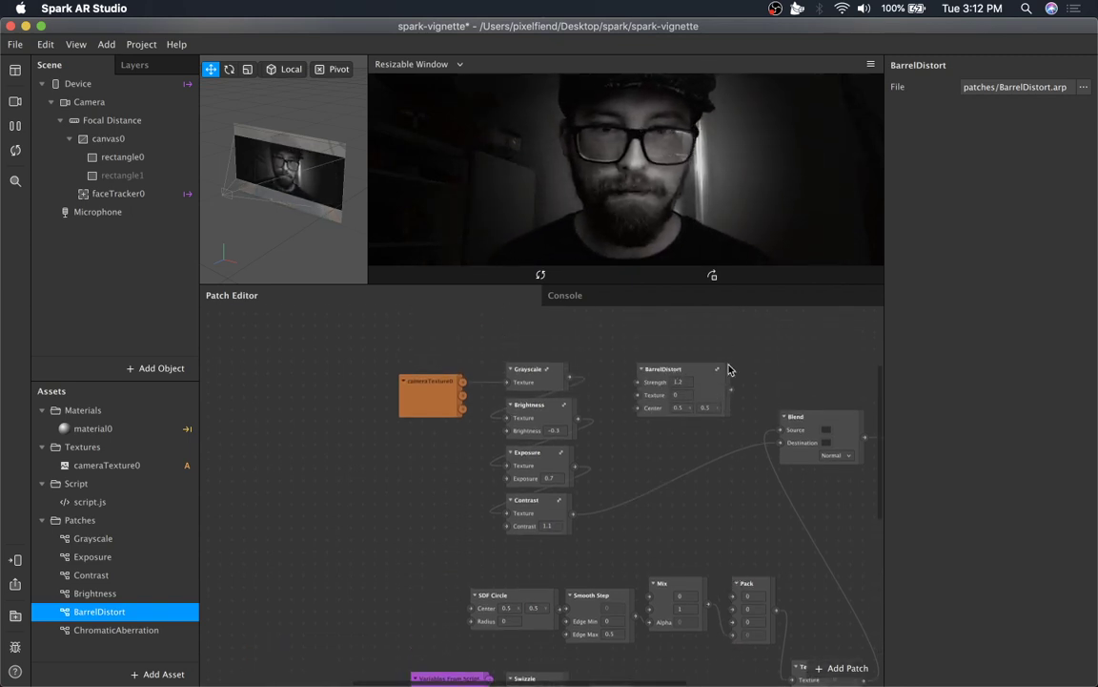
drag(706, 370, 675, 404)
drag(573, 513, 669, 407)
Wire the Subtract output into BarrelDistort's Center and BarrelDistort's output into Blend's Destination.
scroll(625, 548, down, 2)
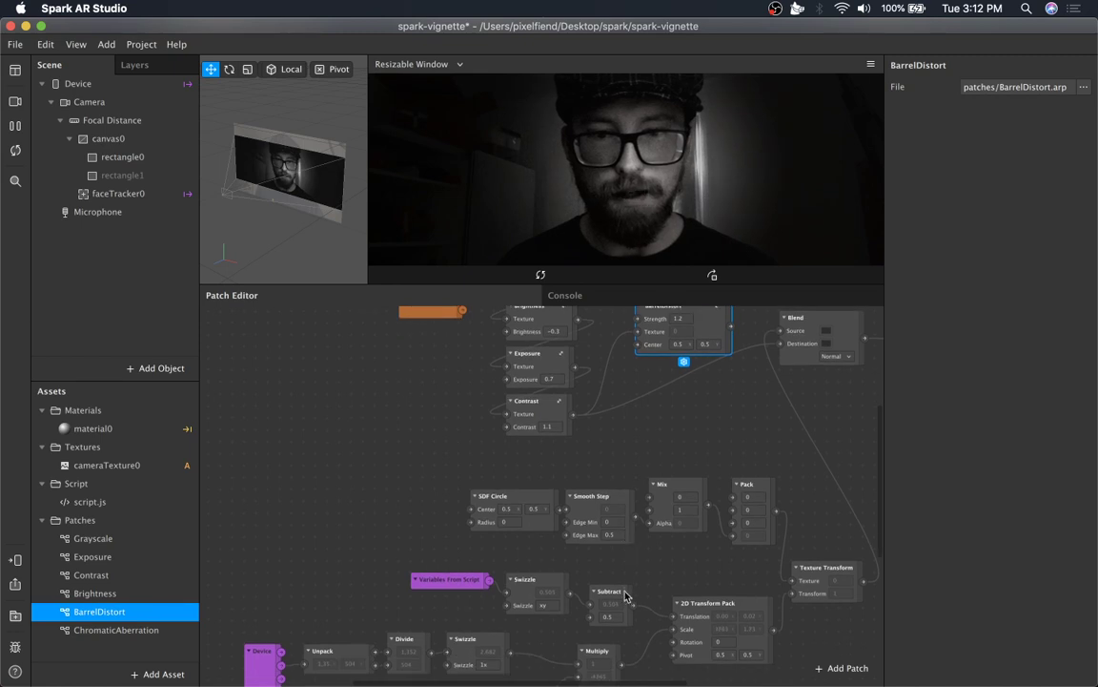
drag(629, 605, 637, 345)
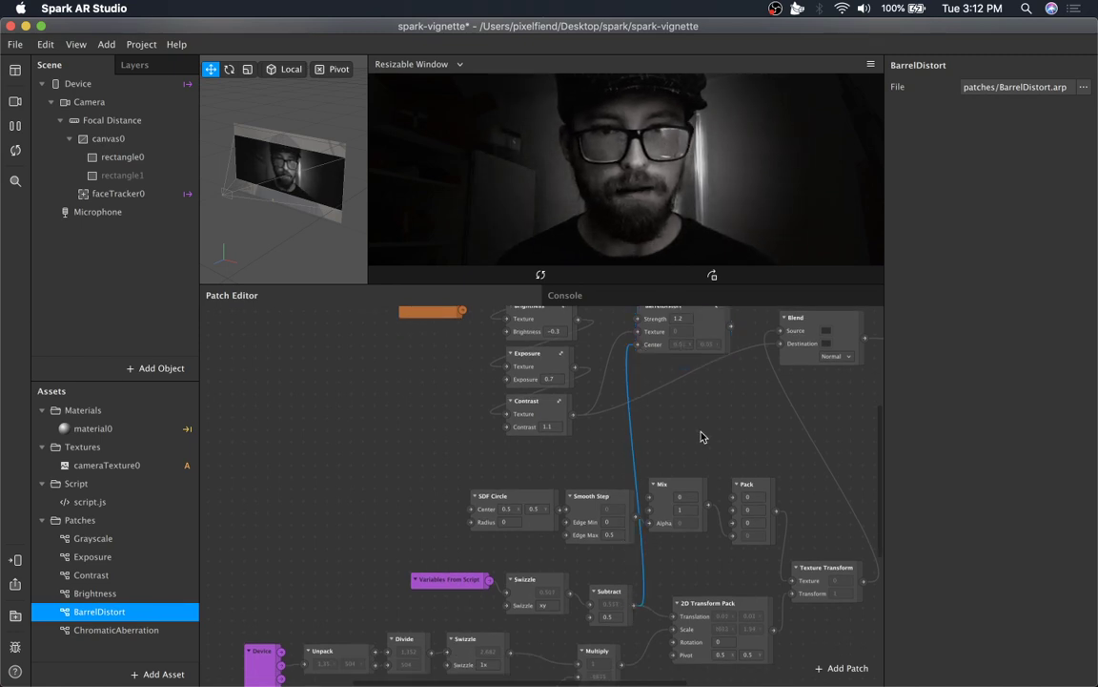
scroll(706, 431, up, 8)
scroll(725, 433, up, 1)
drag(729, 425, 801, 513)
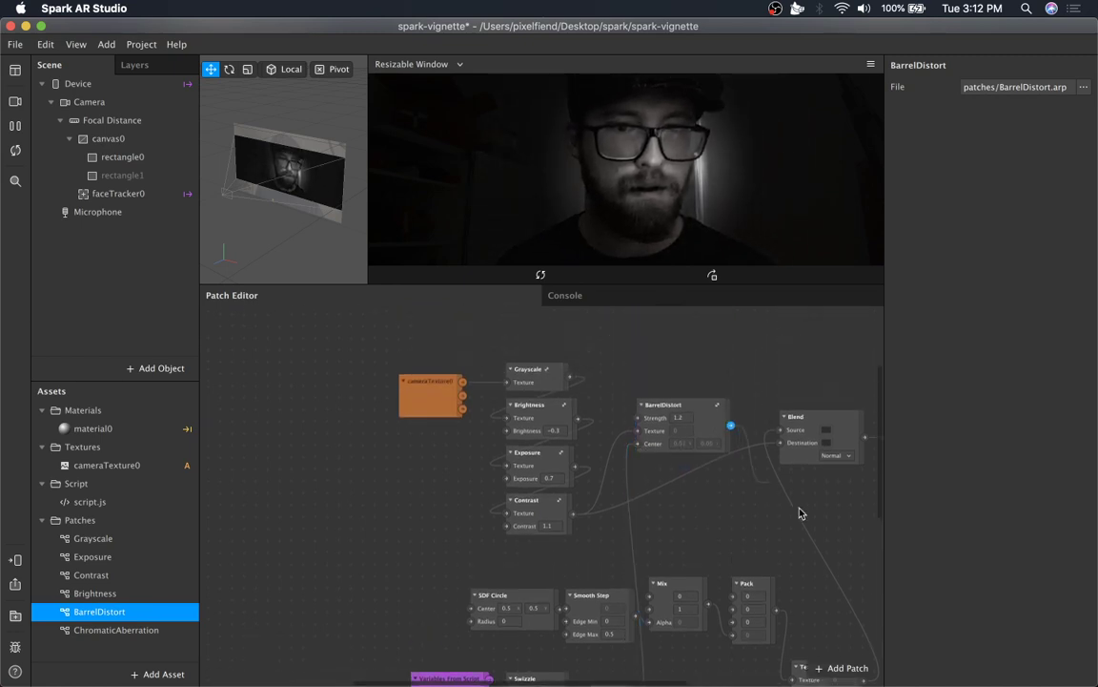
drag(780, 448, 780, 448)
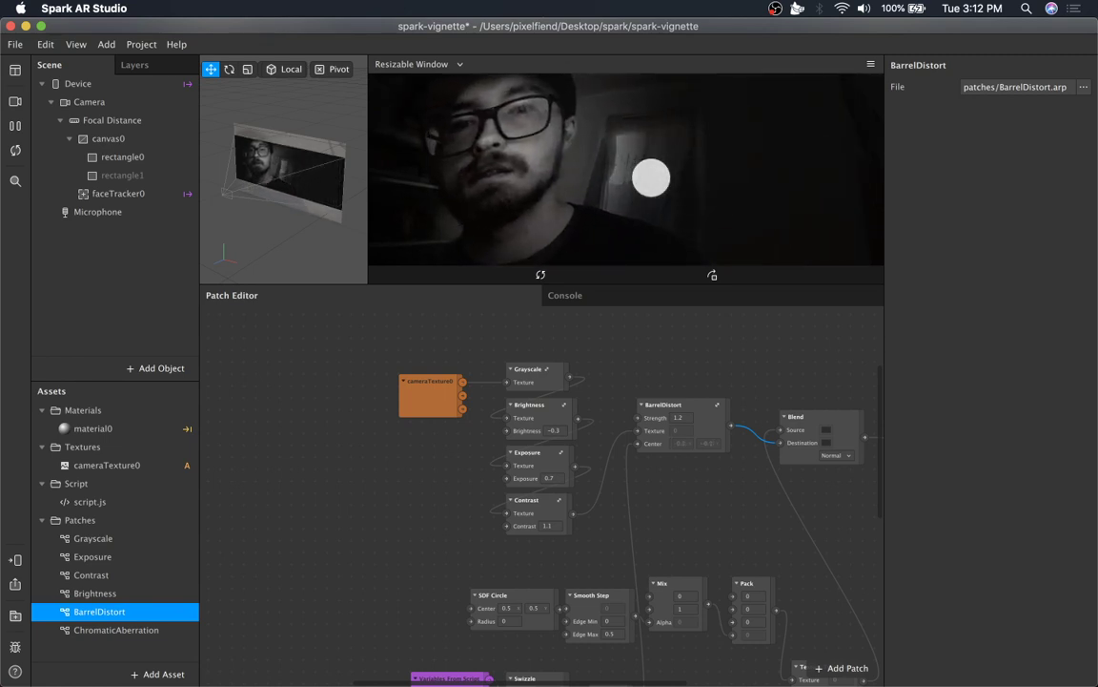
Set the BarrelDistort patch's Strength to 1.1.
click(683, 417)
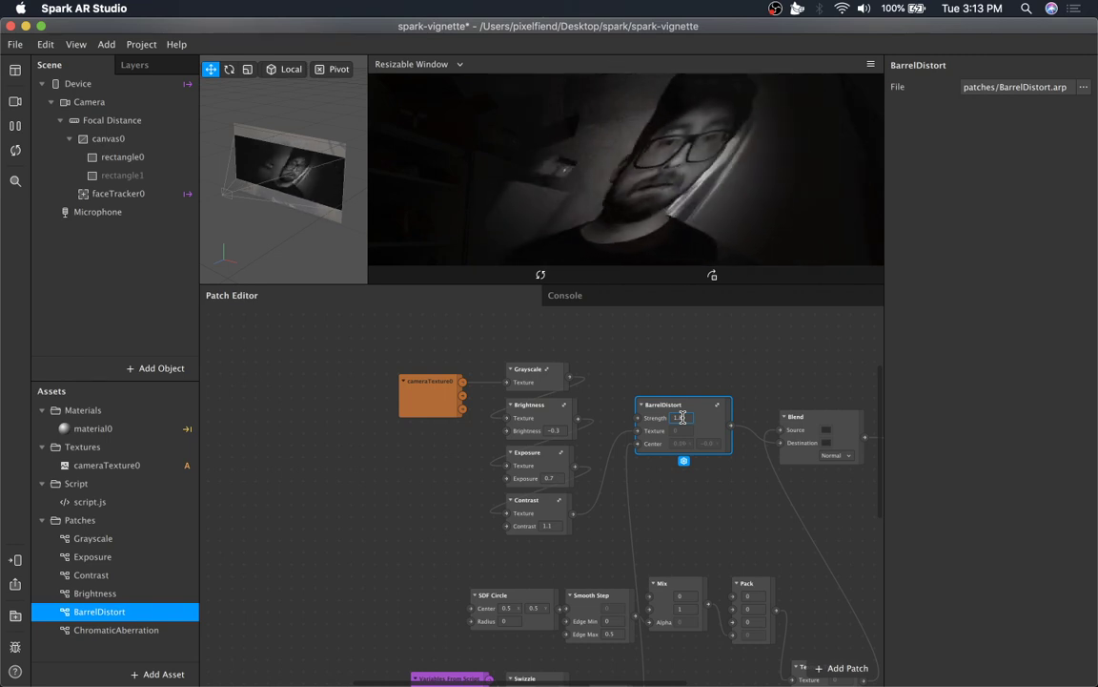
scroll(676, 486, down, 5)
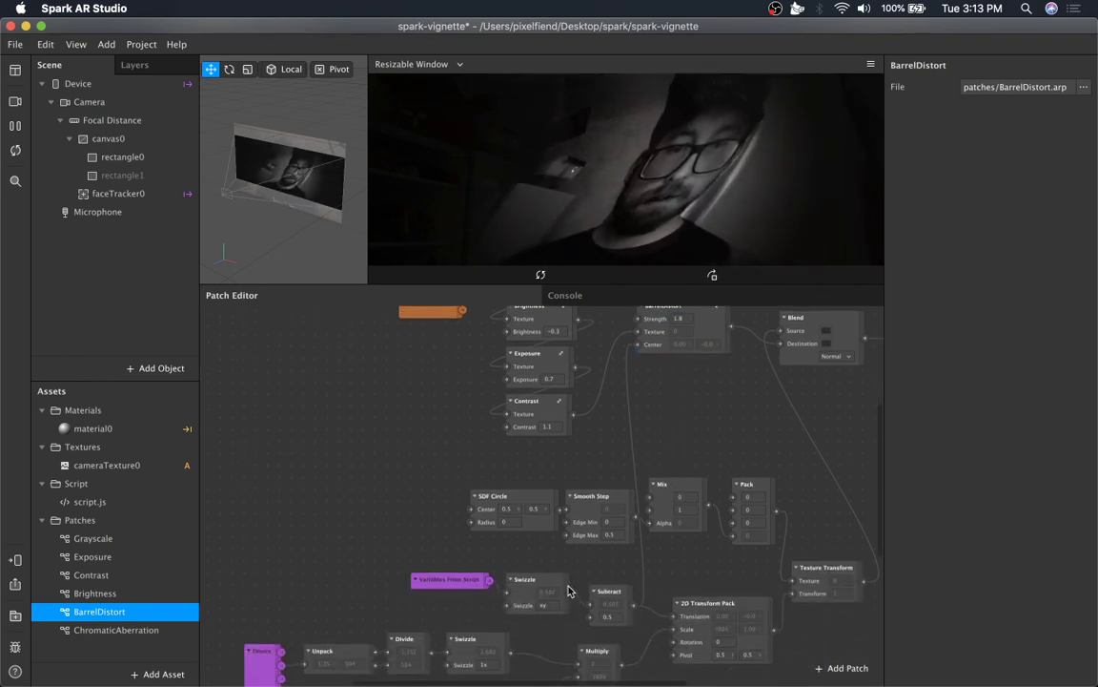
click(639, 346)
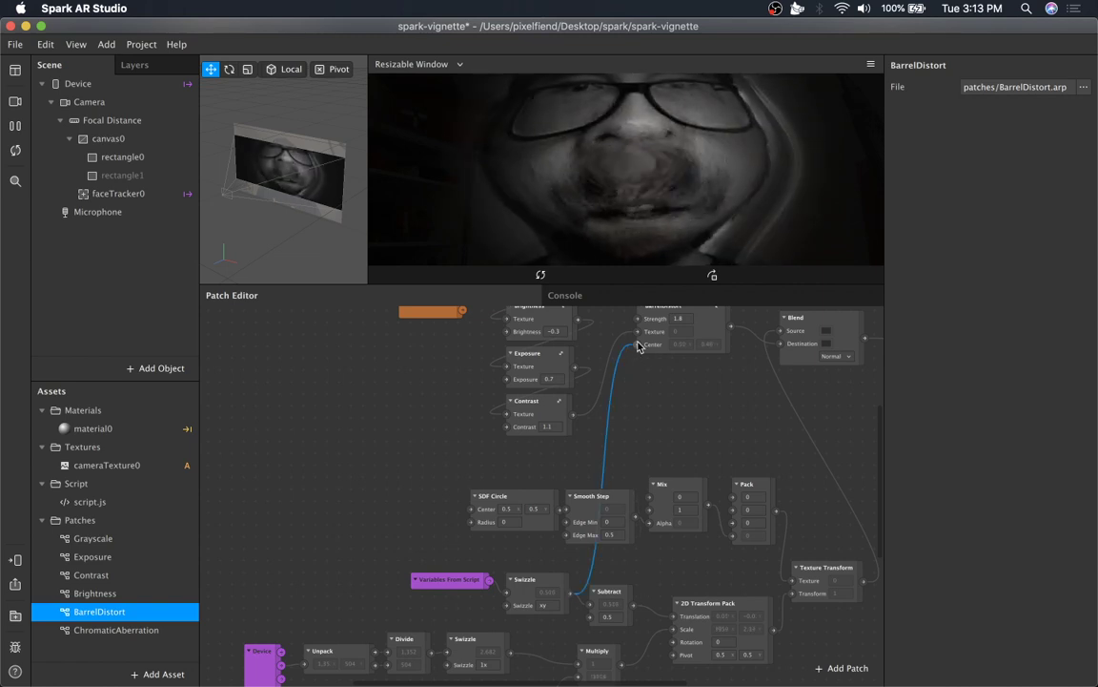
scroll(652, 458, up, 5)
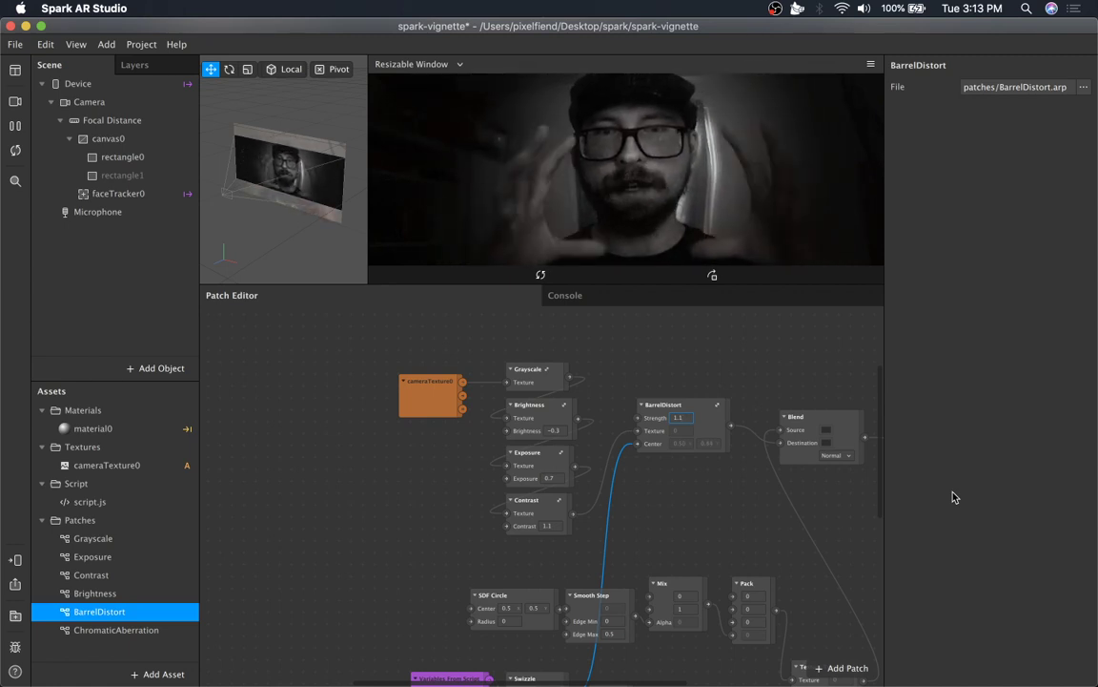
scroll(738, 481, down, 5)
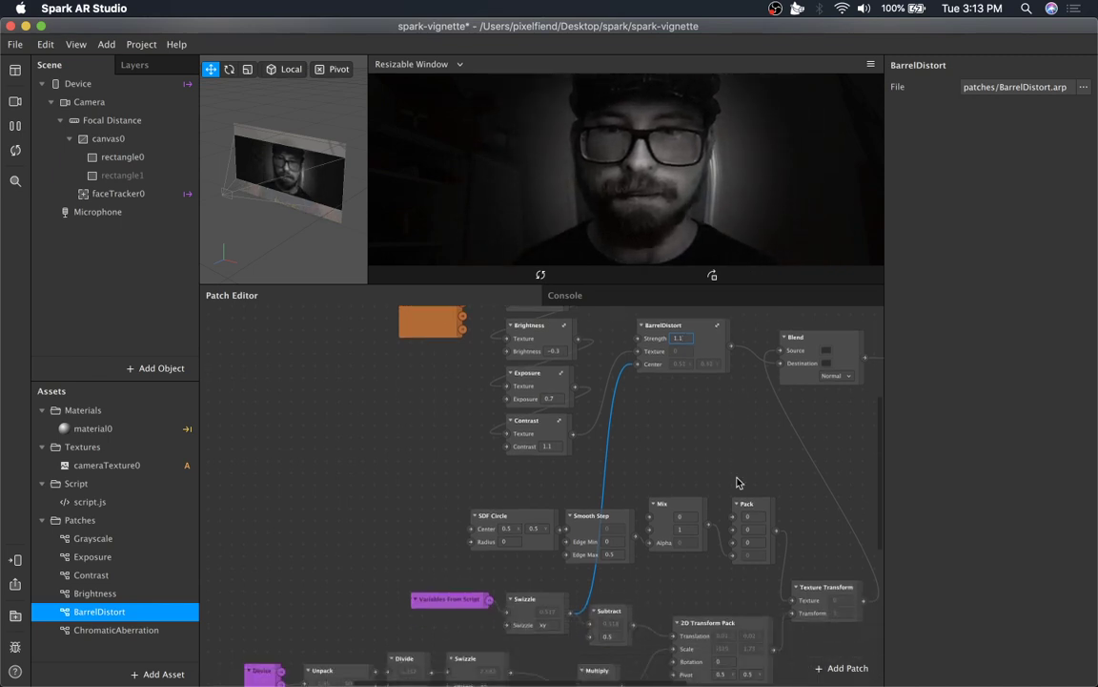
scroll(452, 641, down, 9)
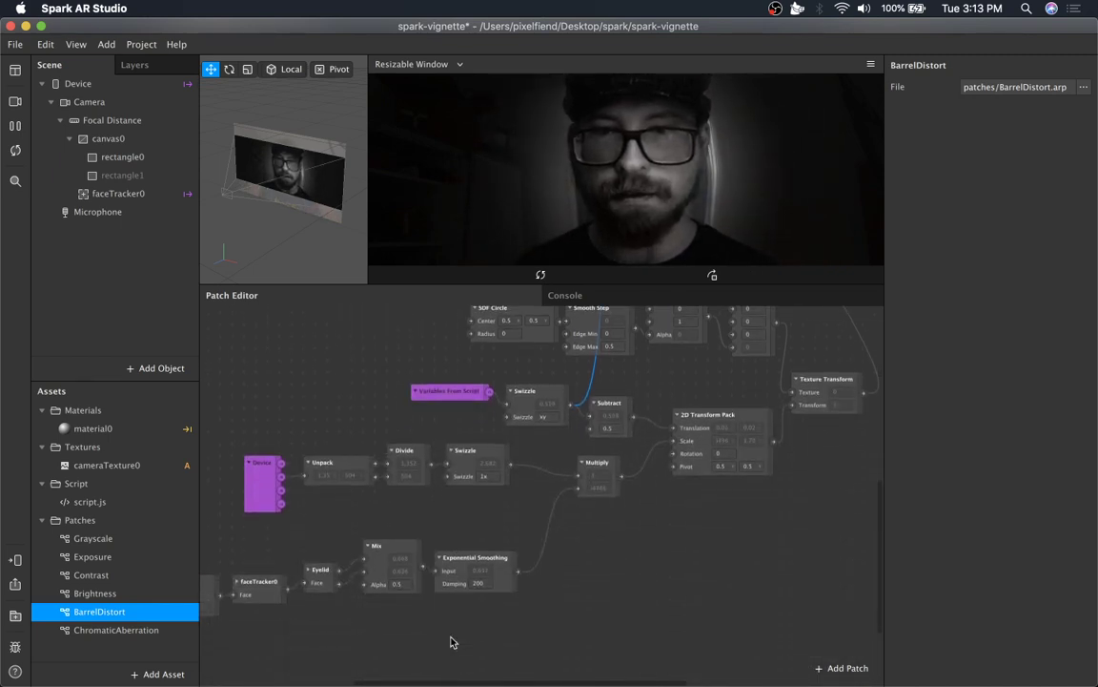
scroll(452, 640, left, 5)
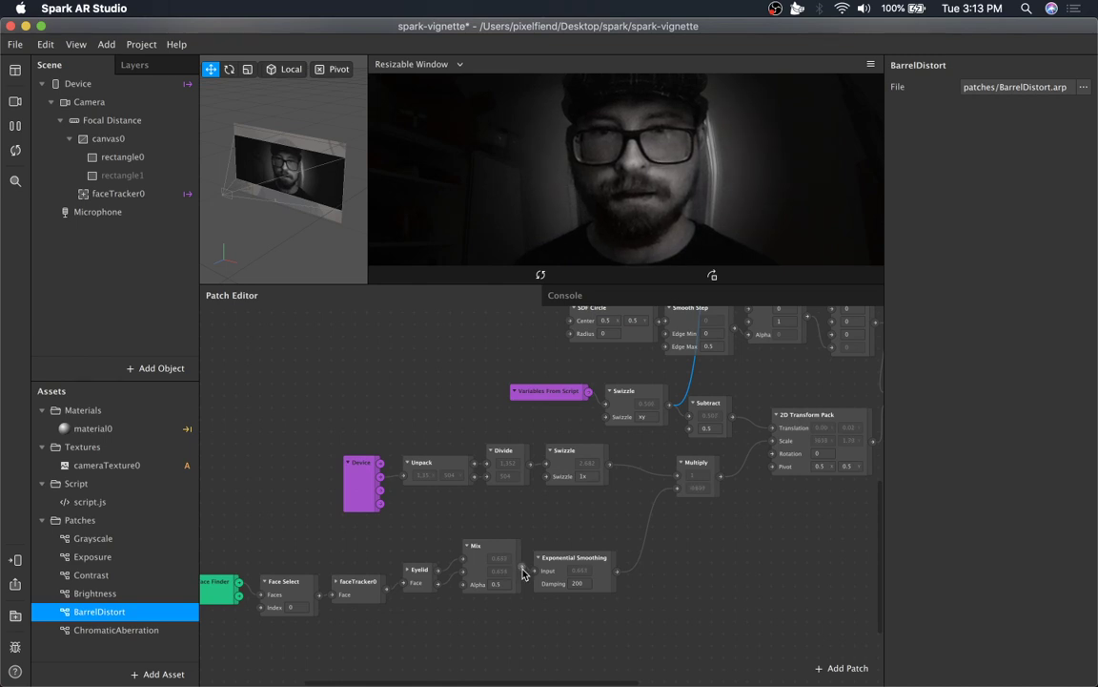
drag(522, 570, 487, 349)
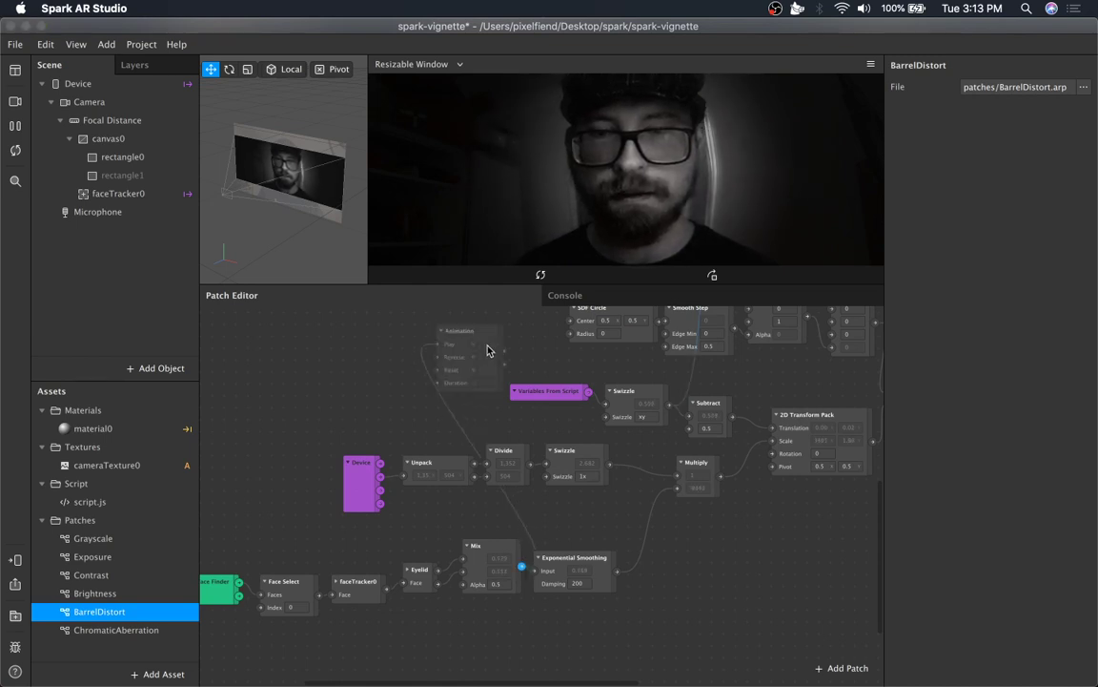
text(d)
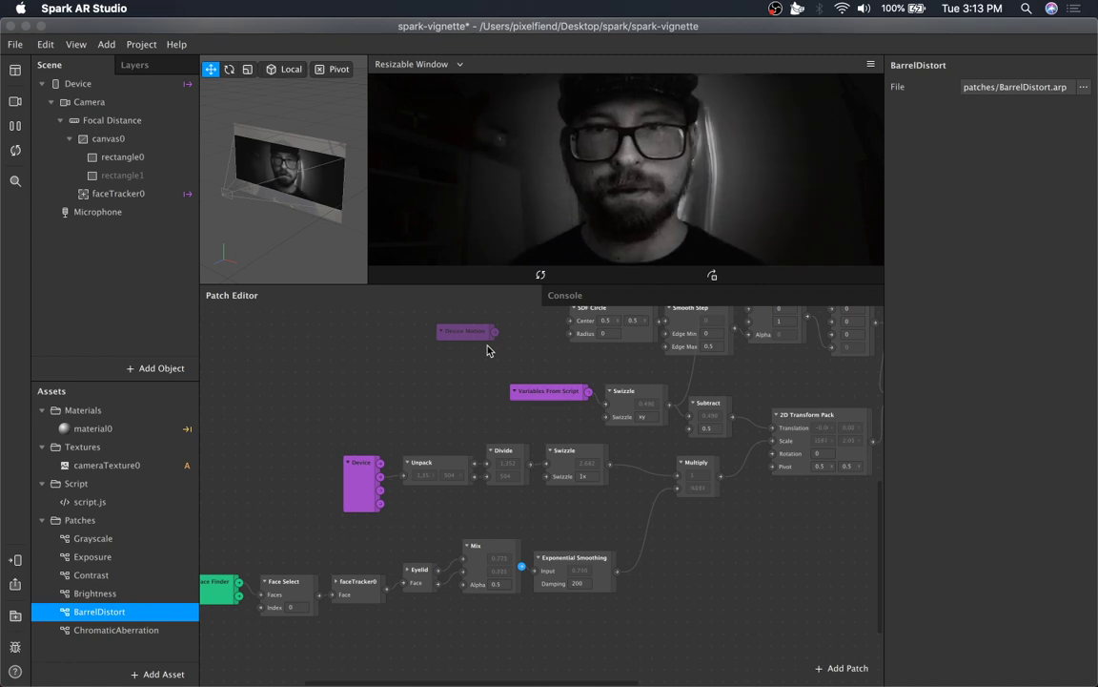
key(Escape)
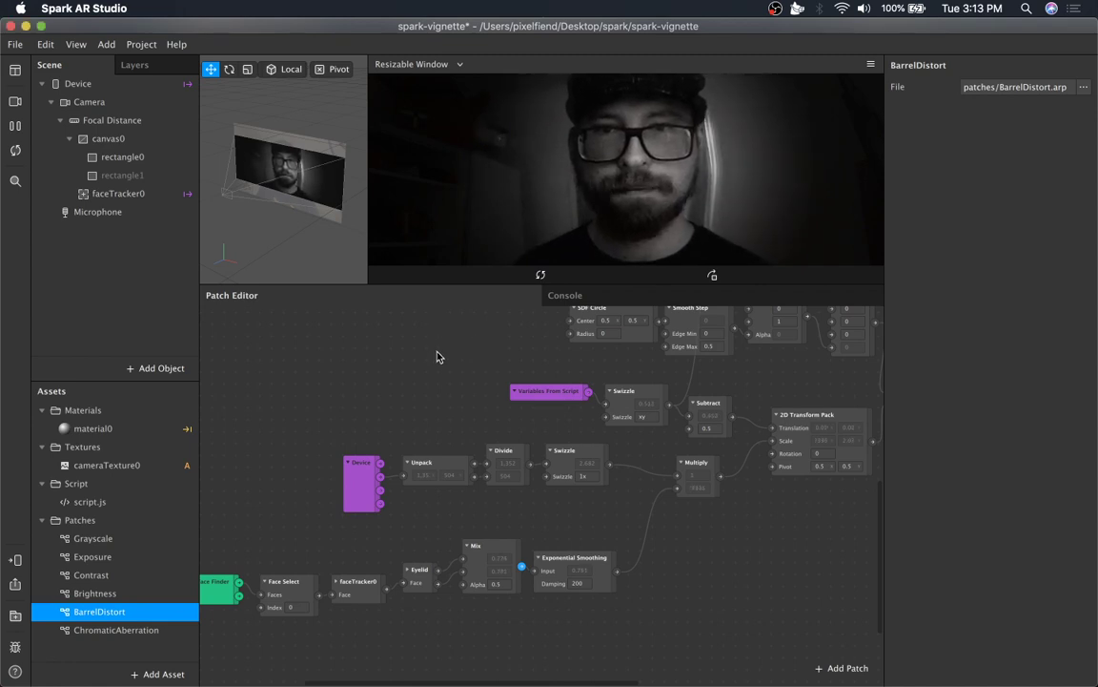
Add a Value patch and connect the Exponential Smoothing output into it.
double_click(441, 362)
text(val)
key(Return)
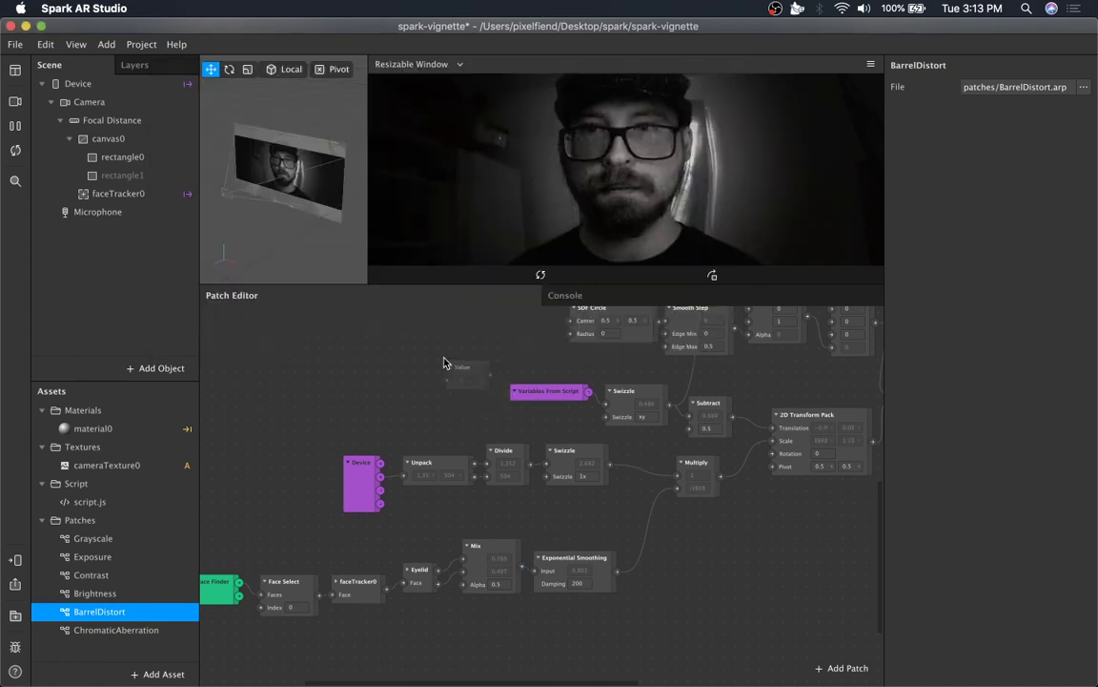
drag(522, 570, 446, 380)
Move the Value patch up above the Grayscale patch near the camera texture.
scroll(503, 420, up, 3)
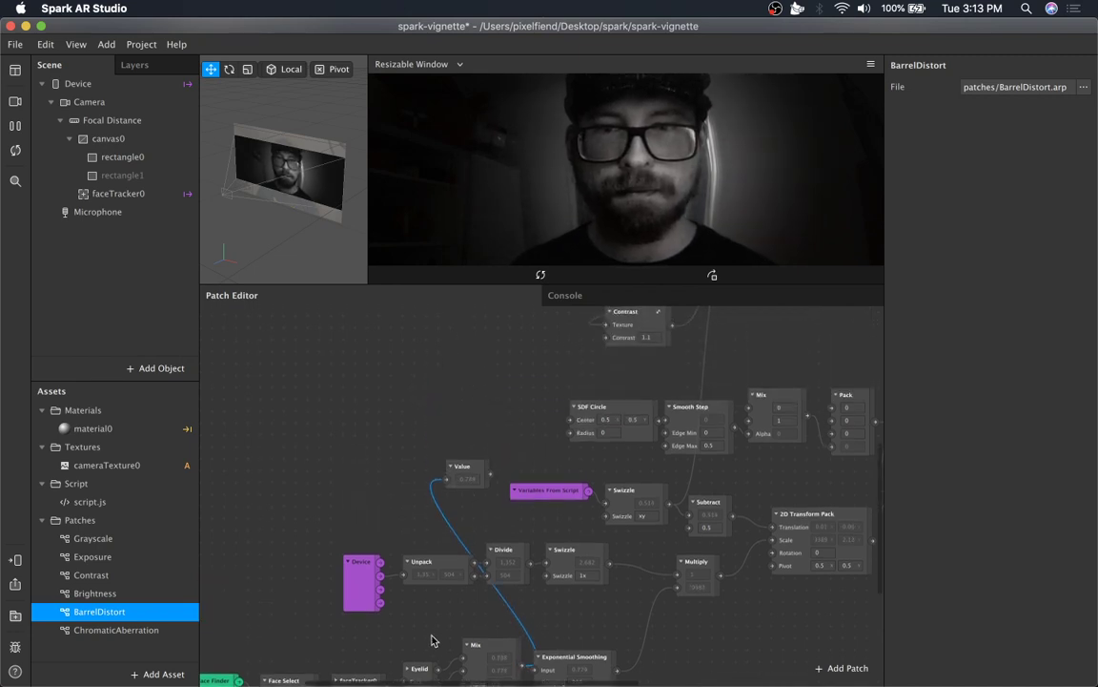
drag(462, 467, 498, 338)
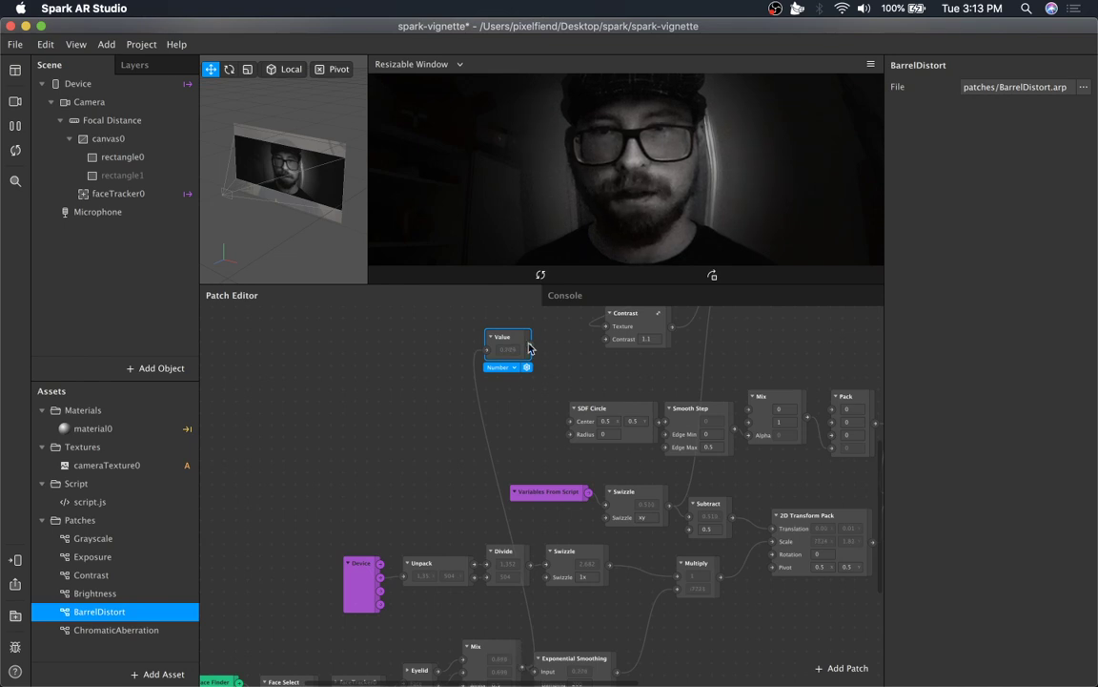
scroll(467, 372, up, 3)
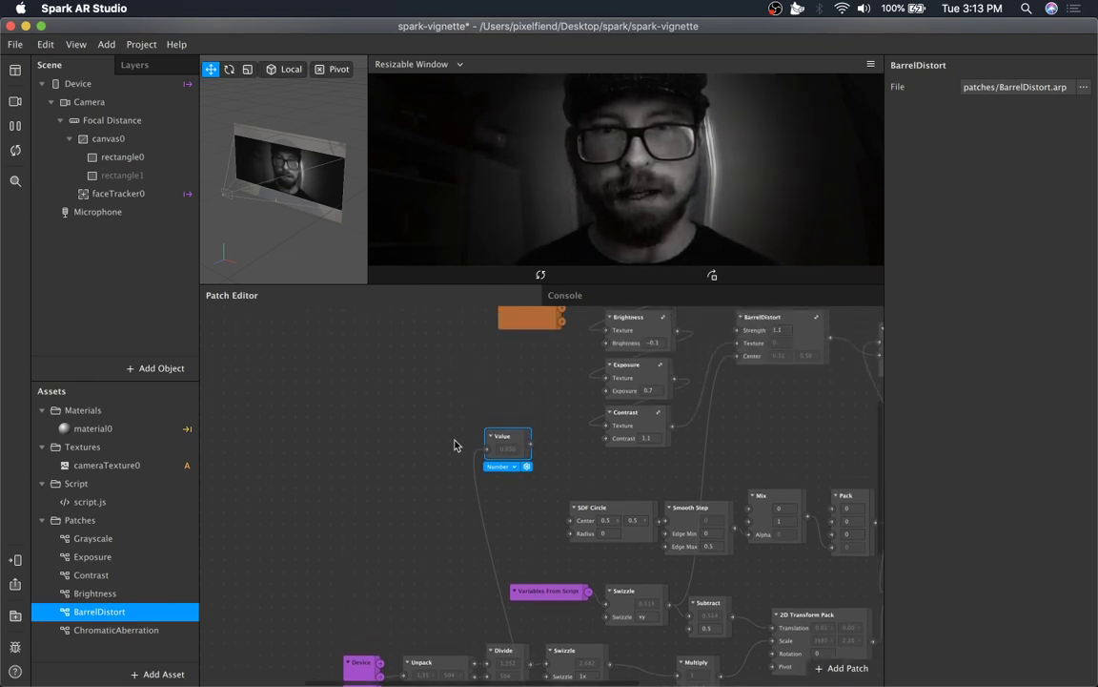
drag(512, 439, 512, 390)
scroll(522, 499, down, 1)
scroll(522, 499, down, 5)
scroll(522, 498, up, 6)
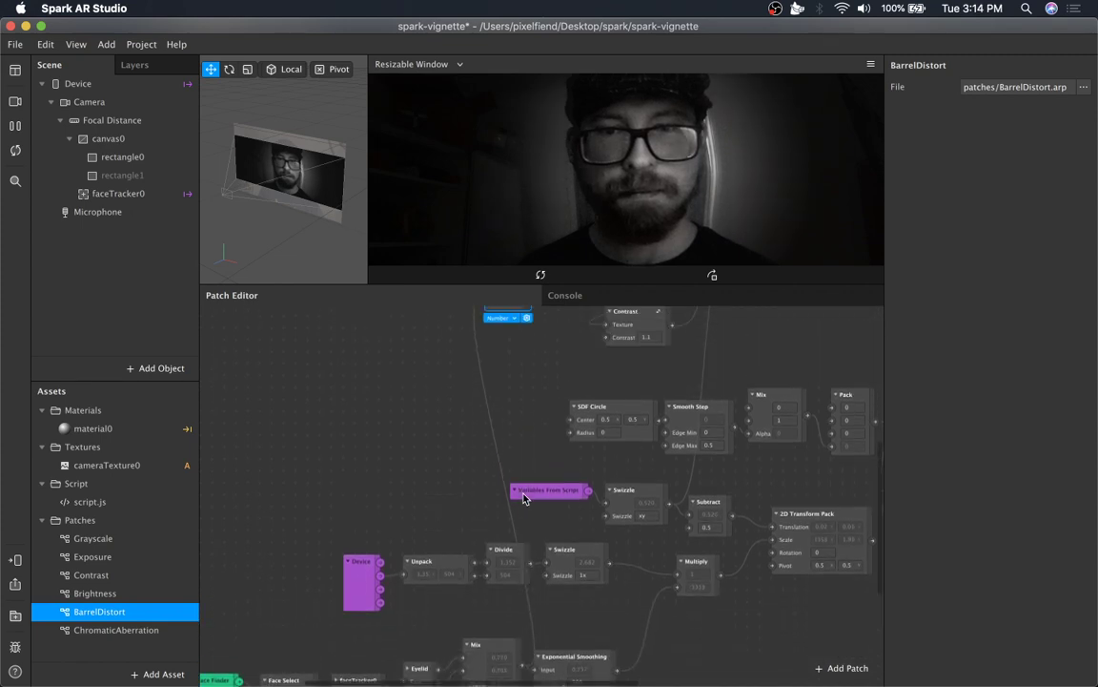
drag(506, 401, 738, 436)
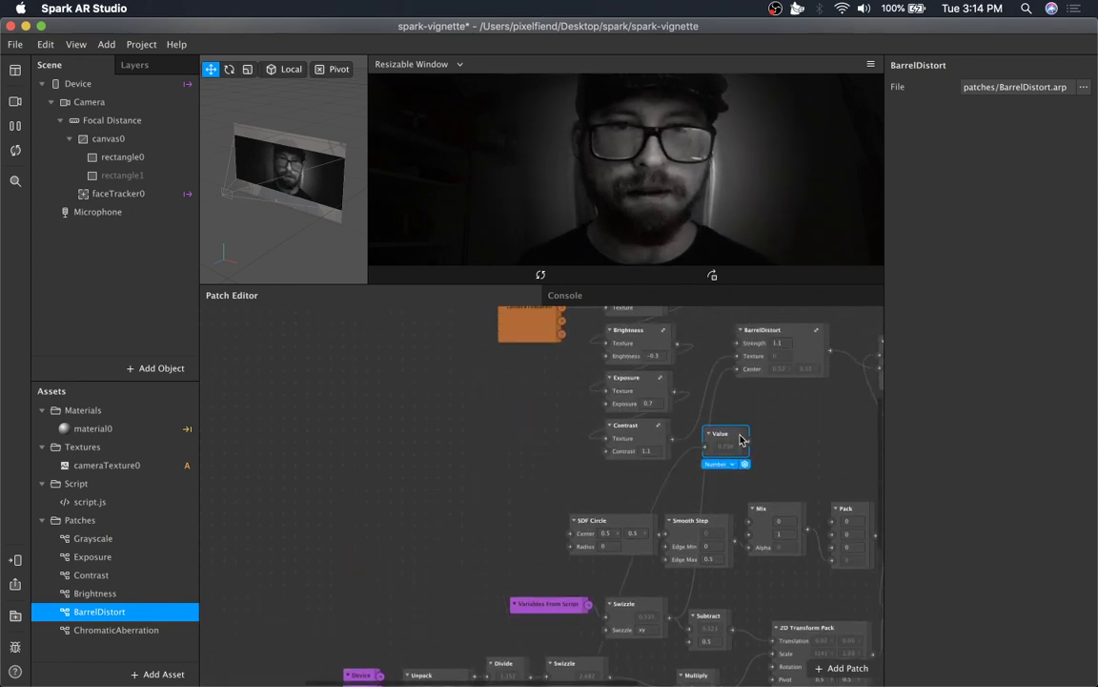
scroll(741, 438, up, 3)
scroll(741, 438, right, 10)
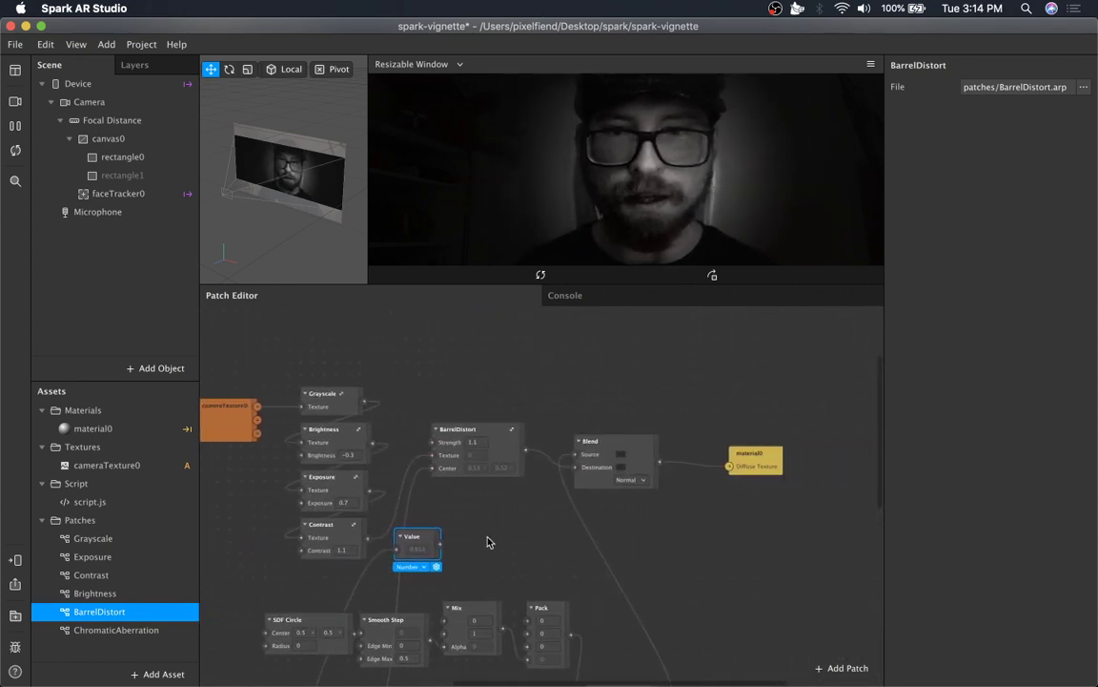
drag(425, 540, 366, 338)
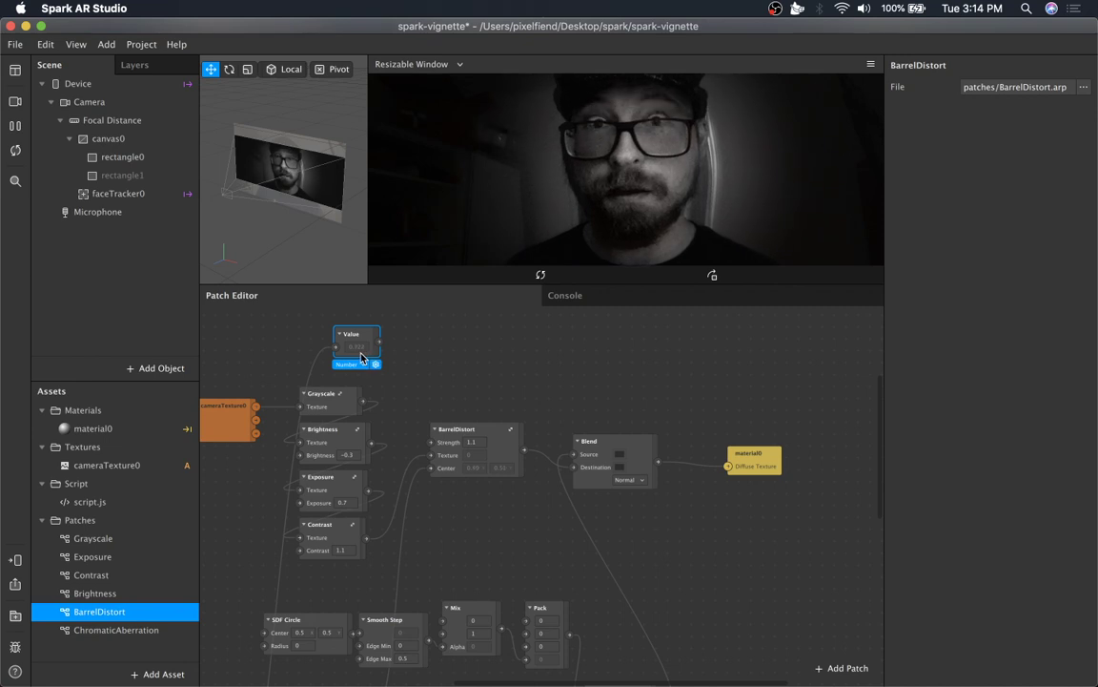
drag(358, 334, 358, 321)
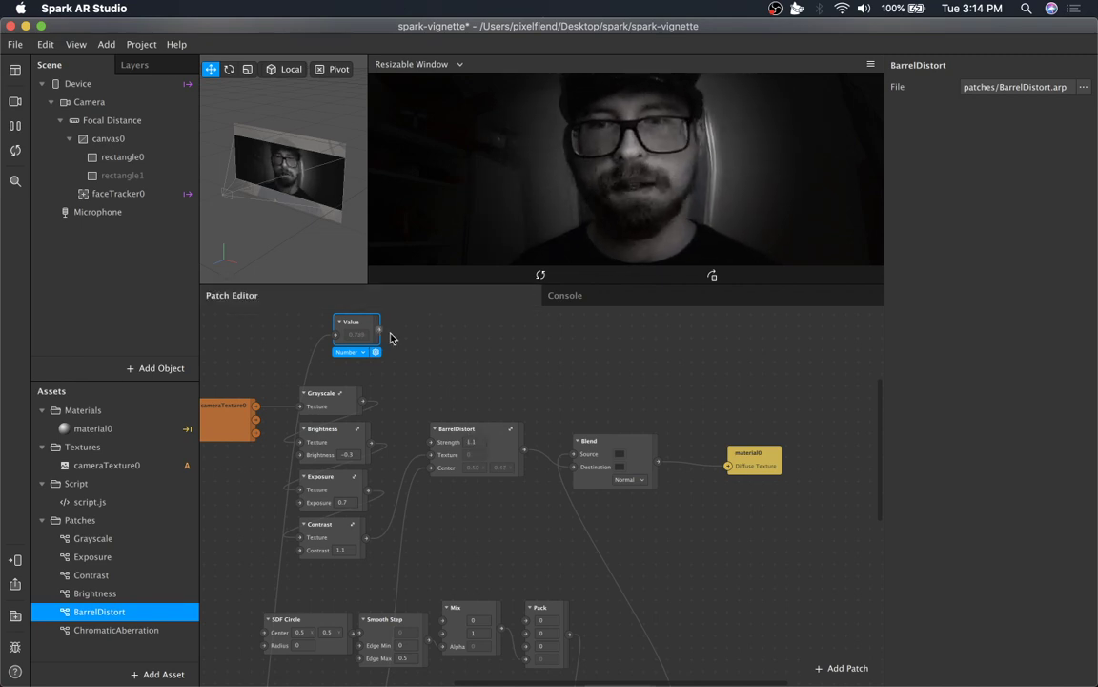
Add a To Range patch from the Value patch's output.
drag(380, 329, 422, 344)
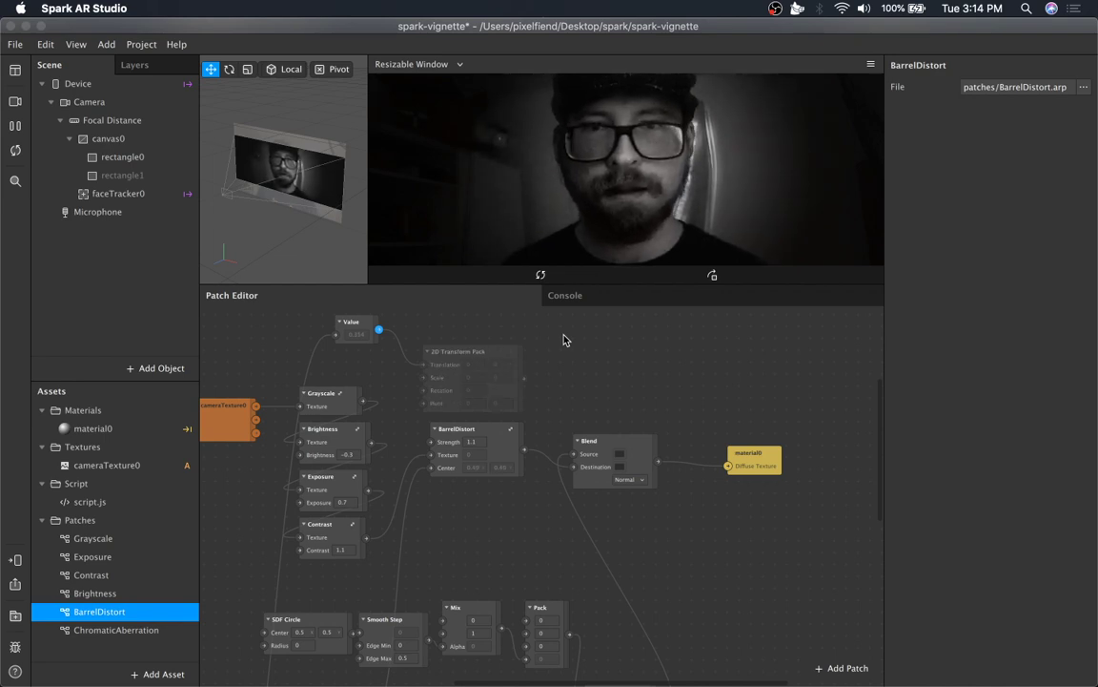
drag(378, 330, 413, 349)
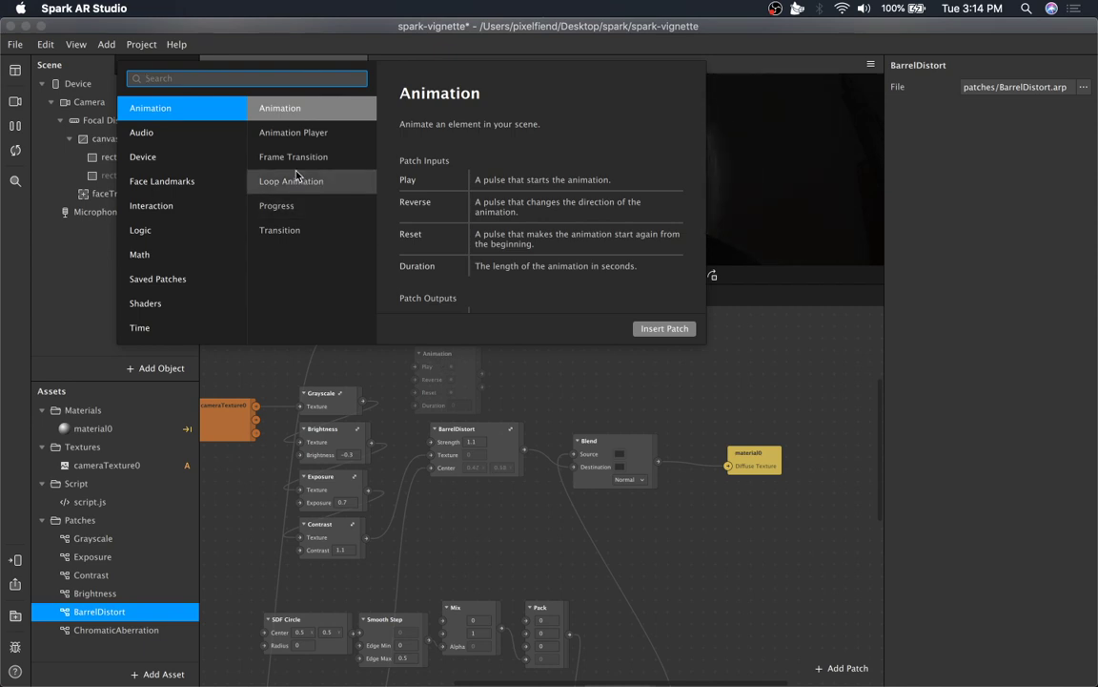
text(to rang)
key(Return)
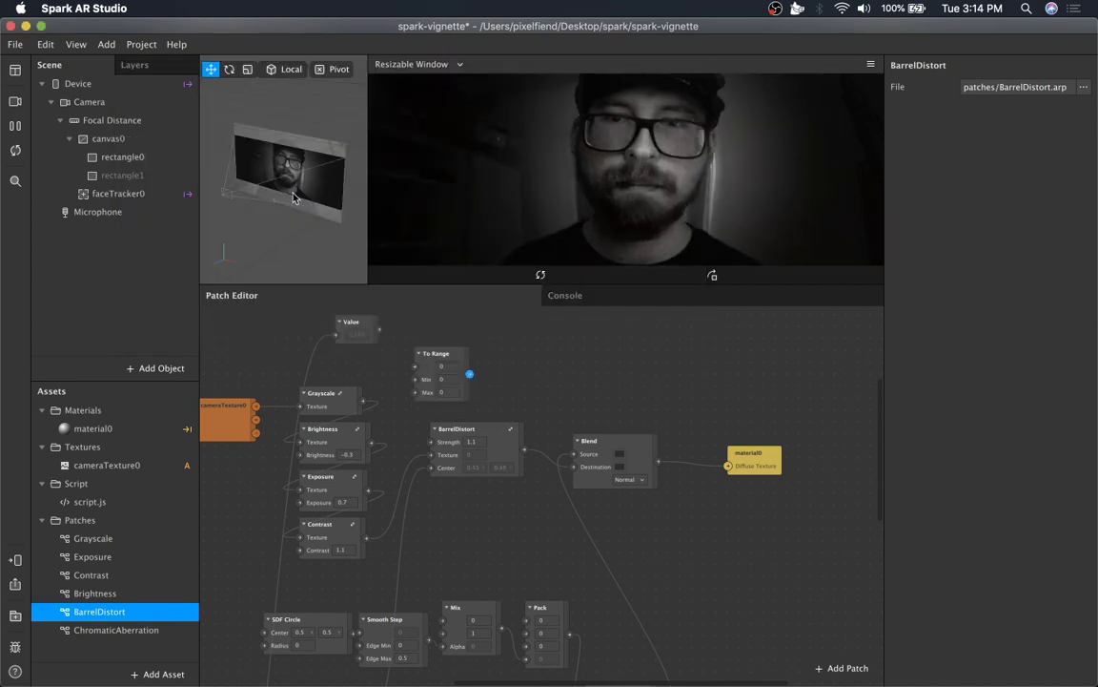
Set the To Range patch's Min to 1 and Max to 1.3, and connect its output into BarrelDistort's Strength.
drag(380, 329, 460, 400)
click(442, 379)
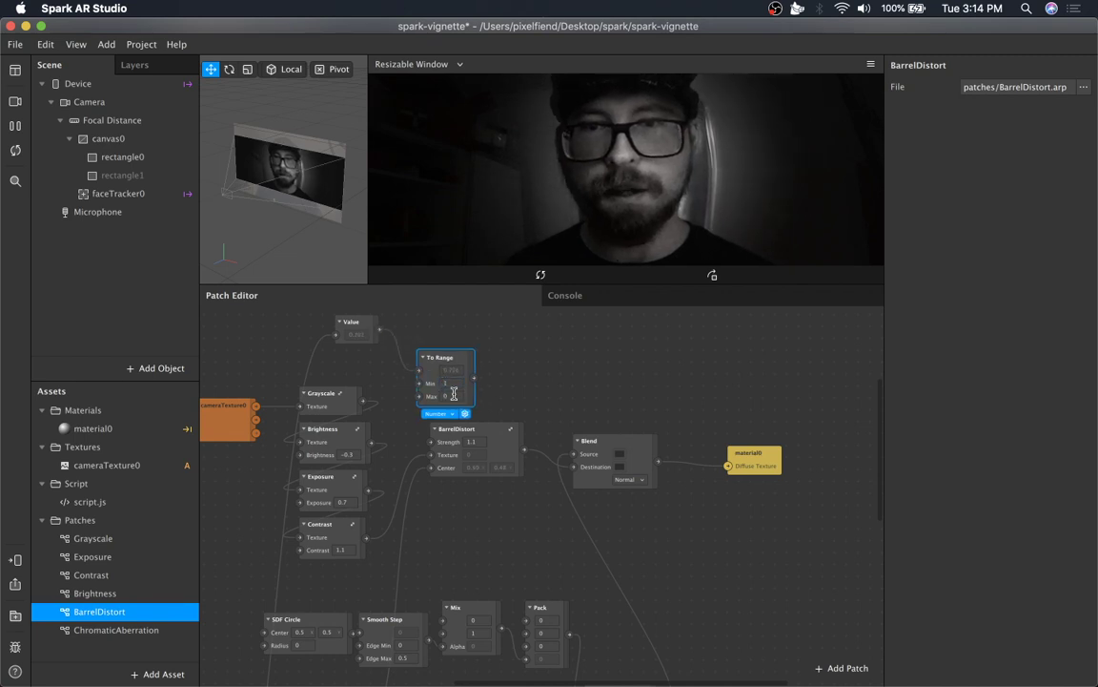
click(453, 394)
text(1.3)
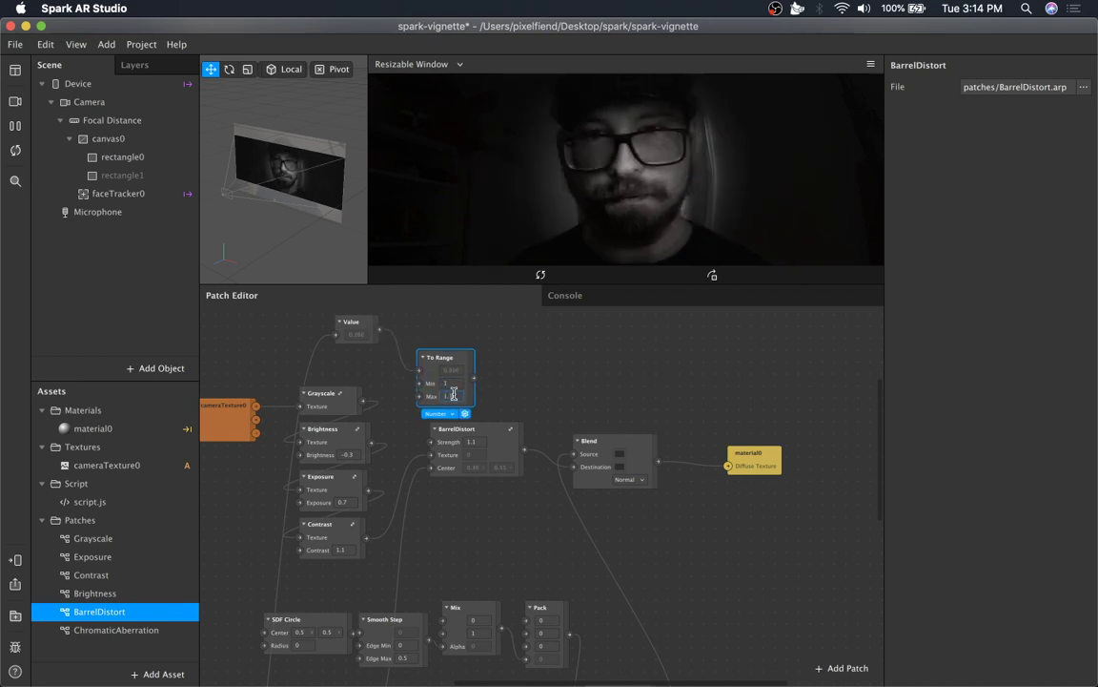
key(Return)
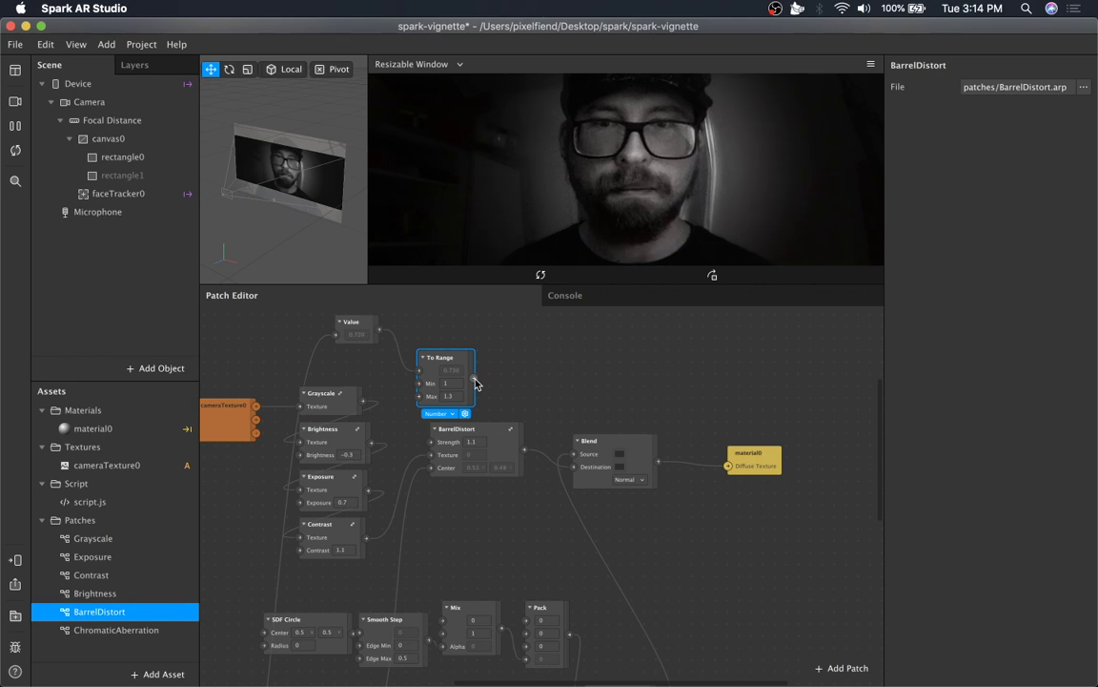
drag(453, 363, 433, 443)
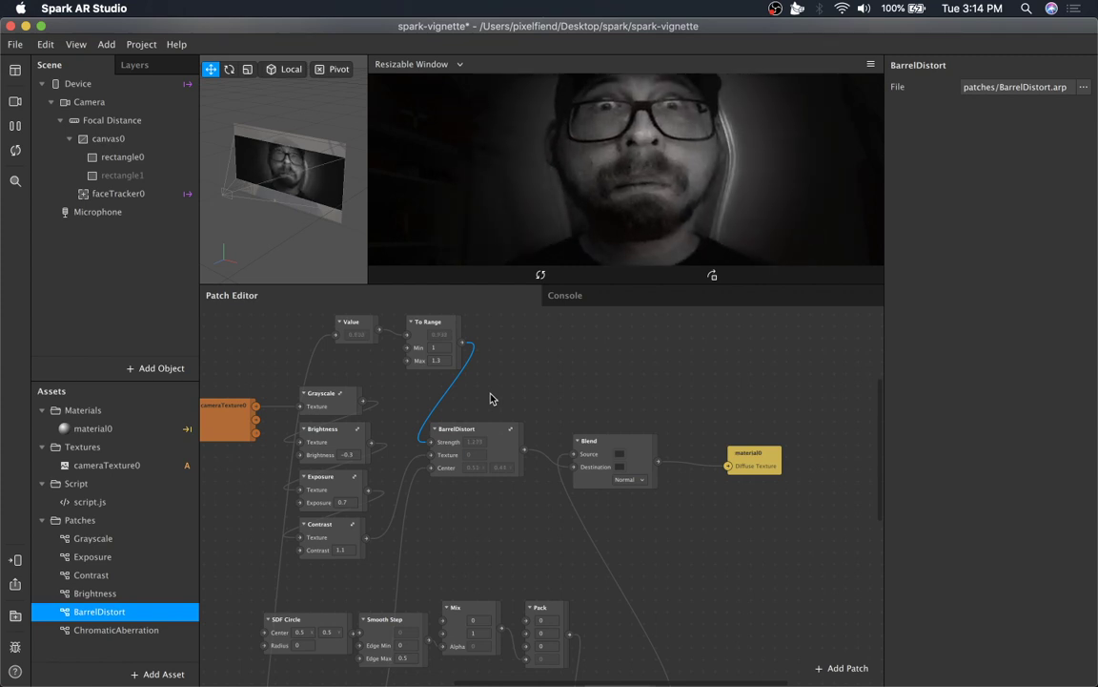
Add another Value patch fed by the Exponential Smoothing output and move it up near the SDF Circle patch.
scroll(507, 407, left, 5)
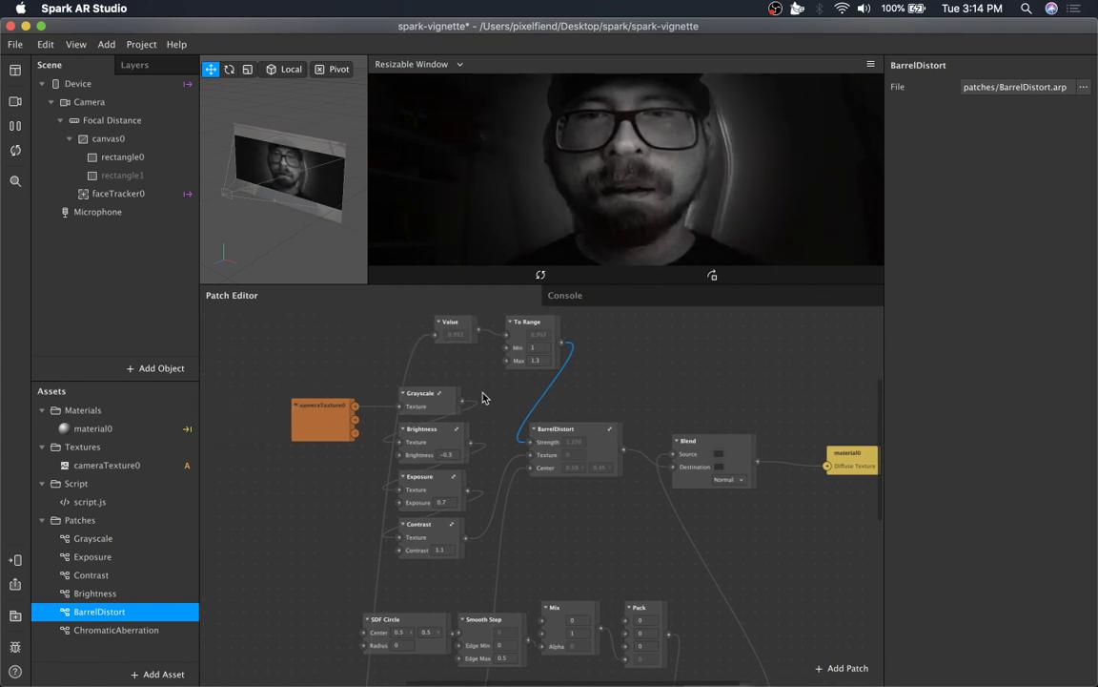
scroll(454, 485, down, 10)
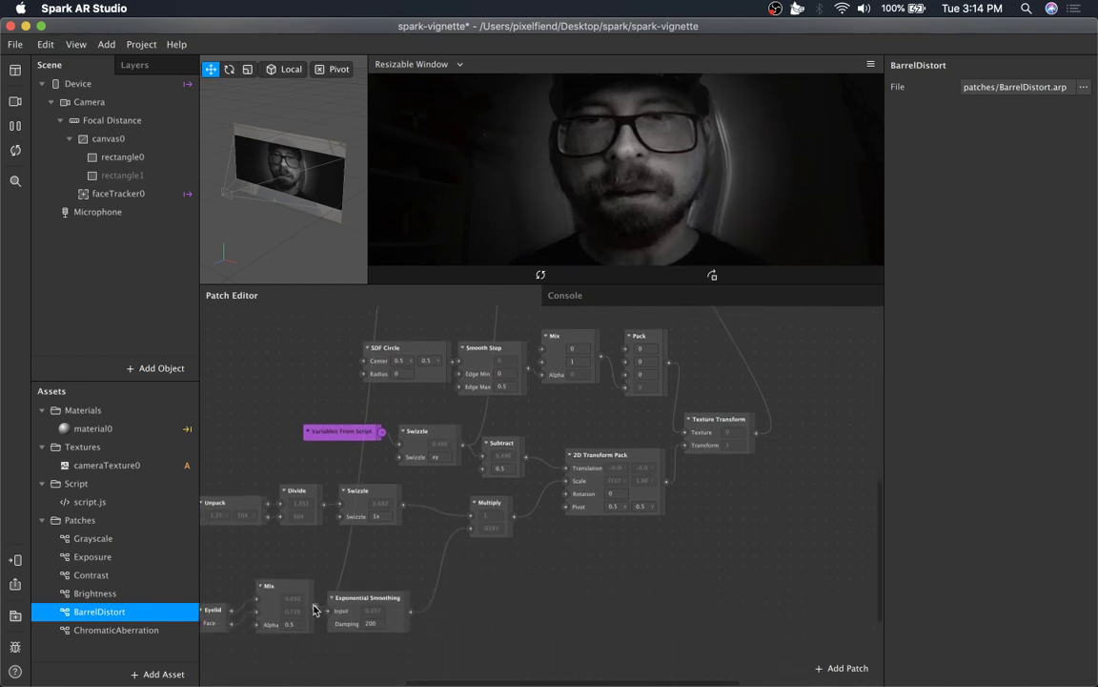
drag(410, 611, 514, 596)
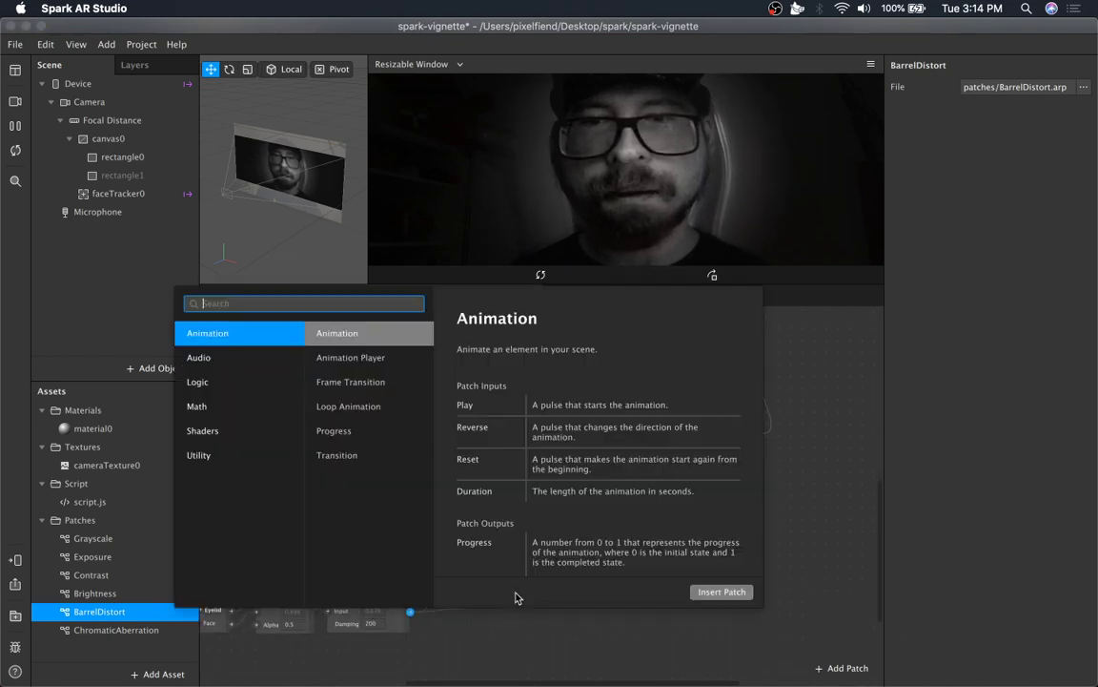
text(value)
key(Return)
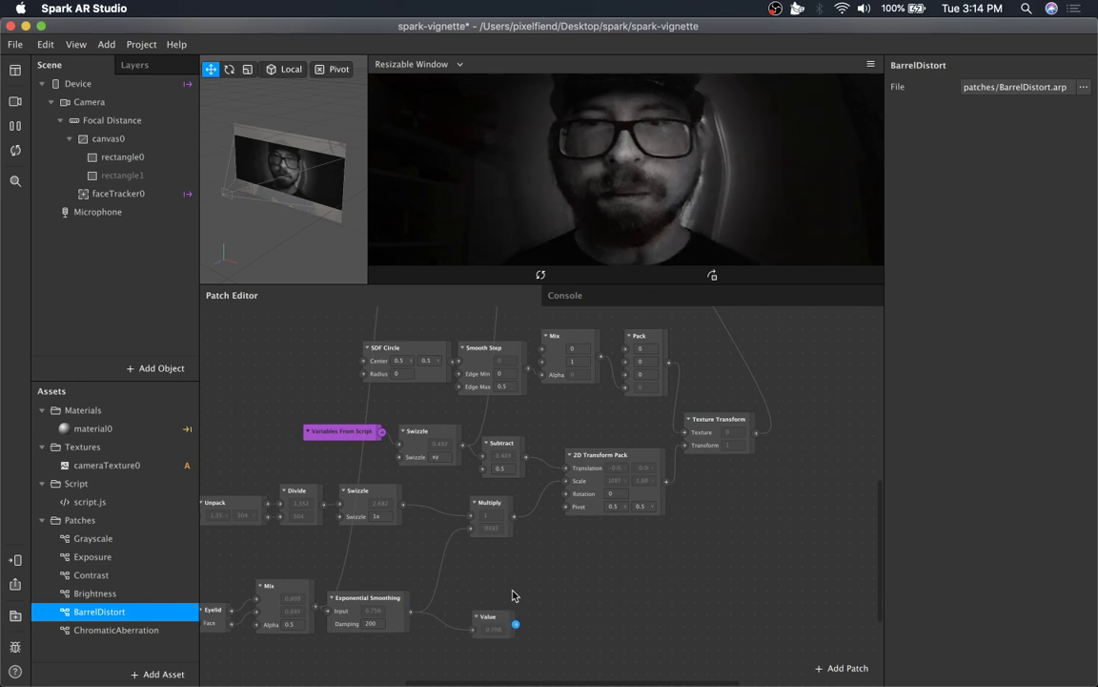
drag(479, 638, 326, 368)
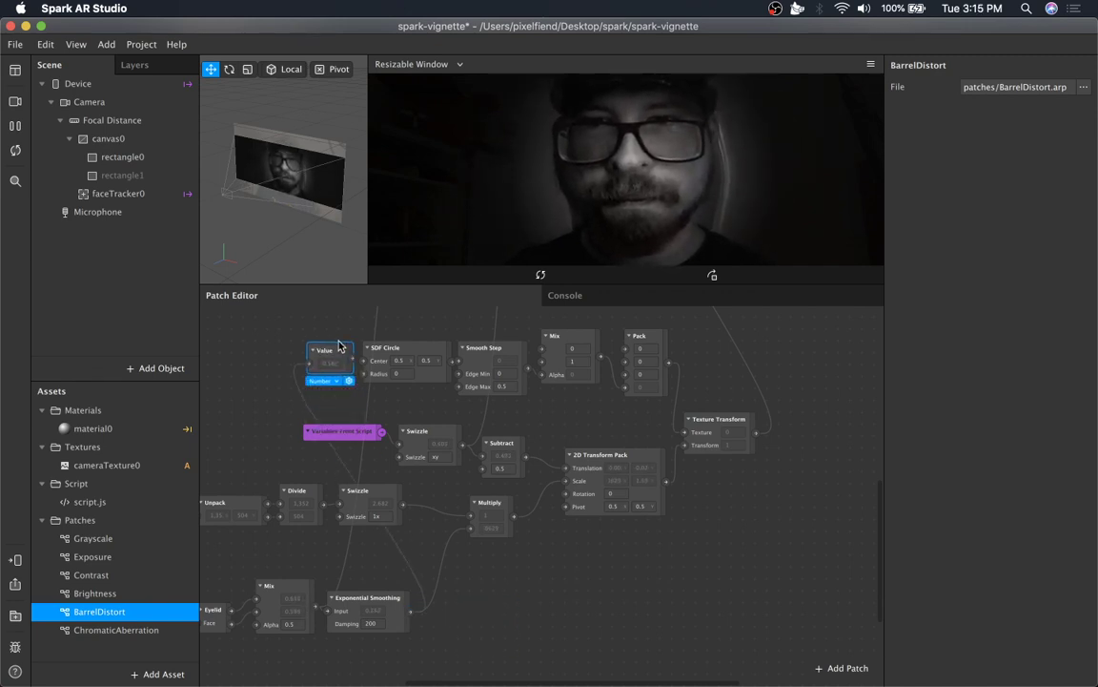
Place the new Value patch beside the To Range patch, wiring it in, and delete the duplicate Value patch.
scroll(355, 500, up, 6)
drag(320, 520, 343, 415)
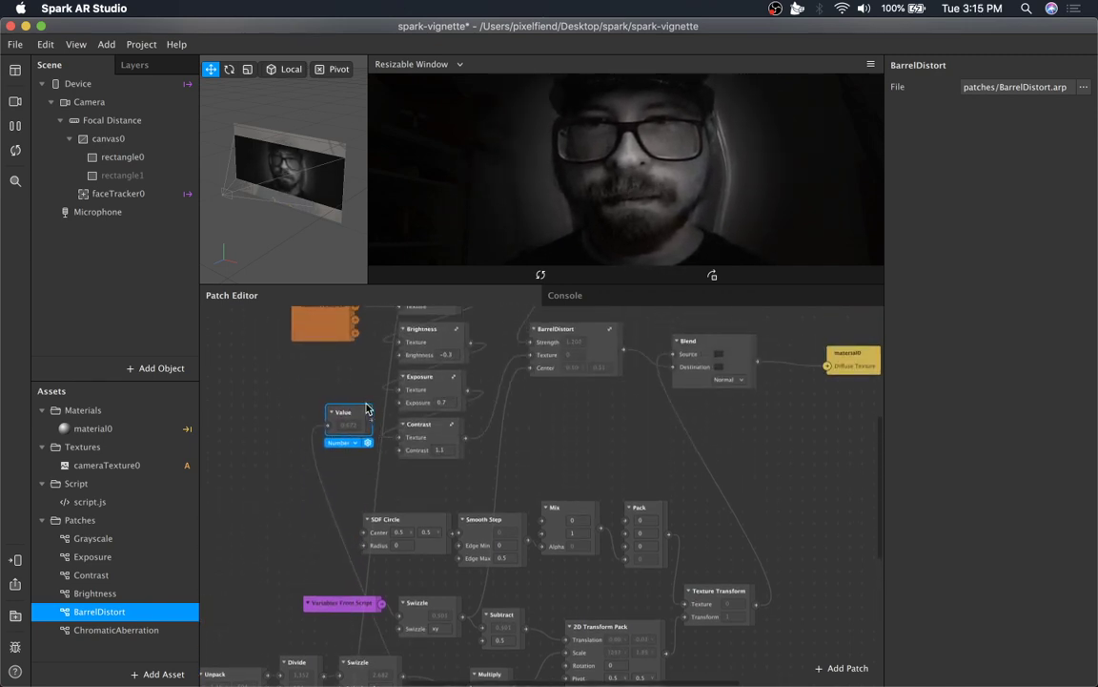
scroll(347, 542, up, 6)
drag(348, 581, 508, 412)
click(450, 395)
key(BackSpace)
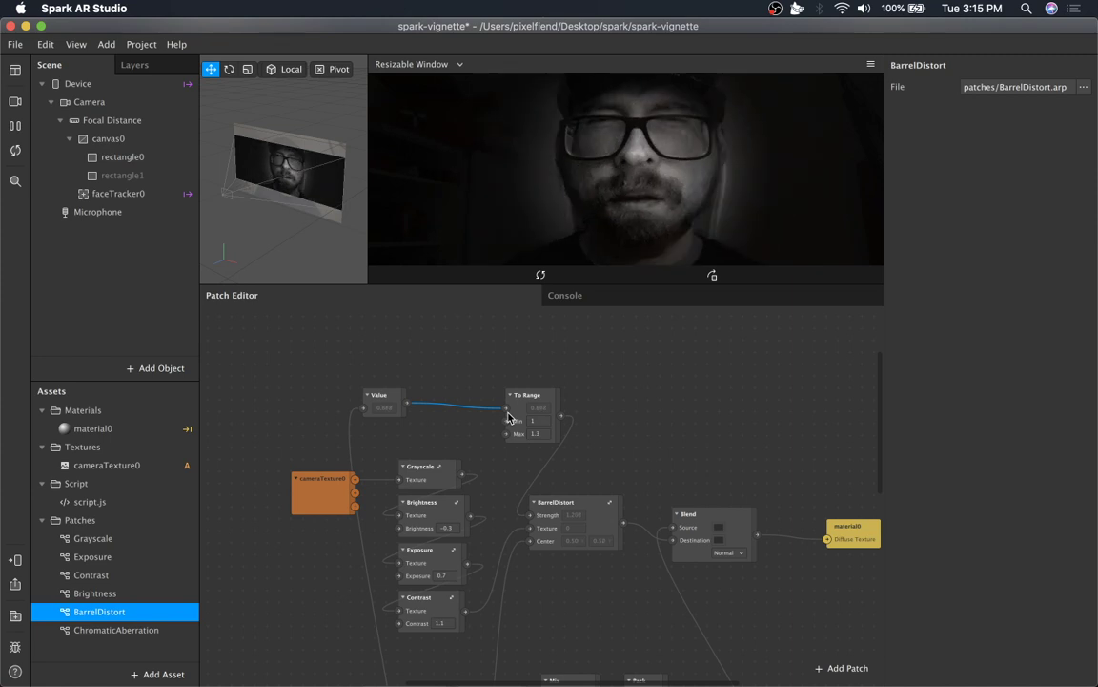
drag(393, 400, 455, 403)
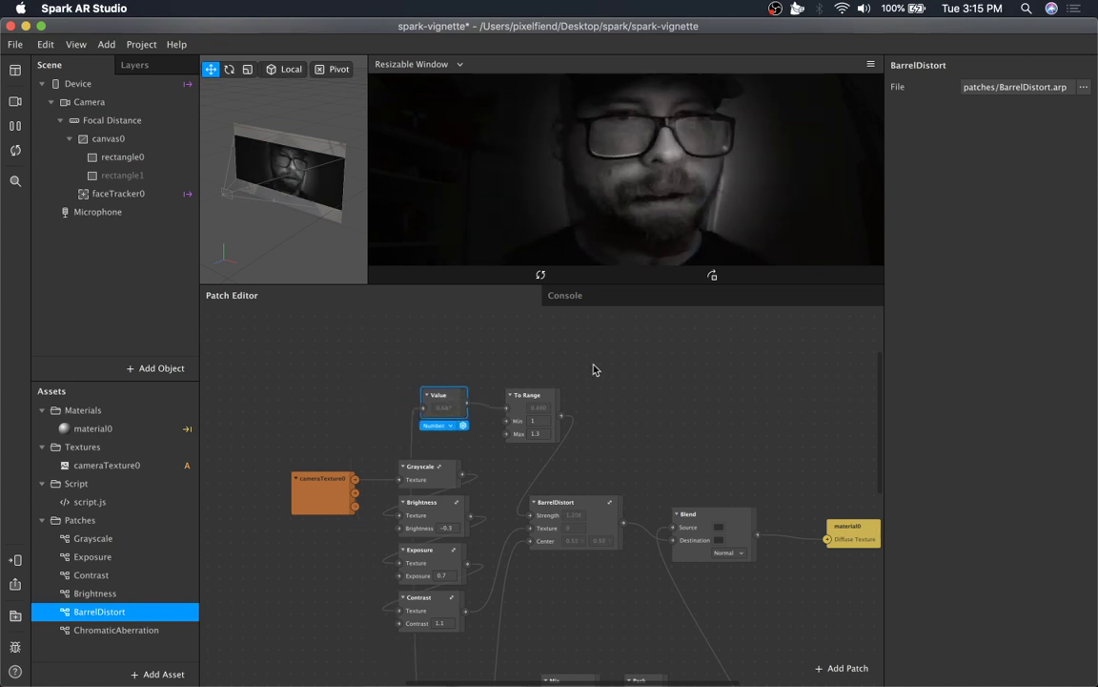
click(530, 396)
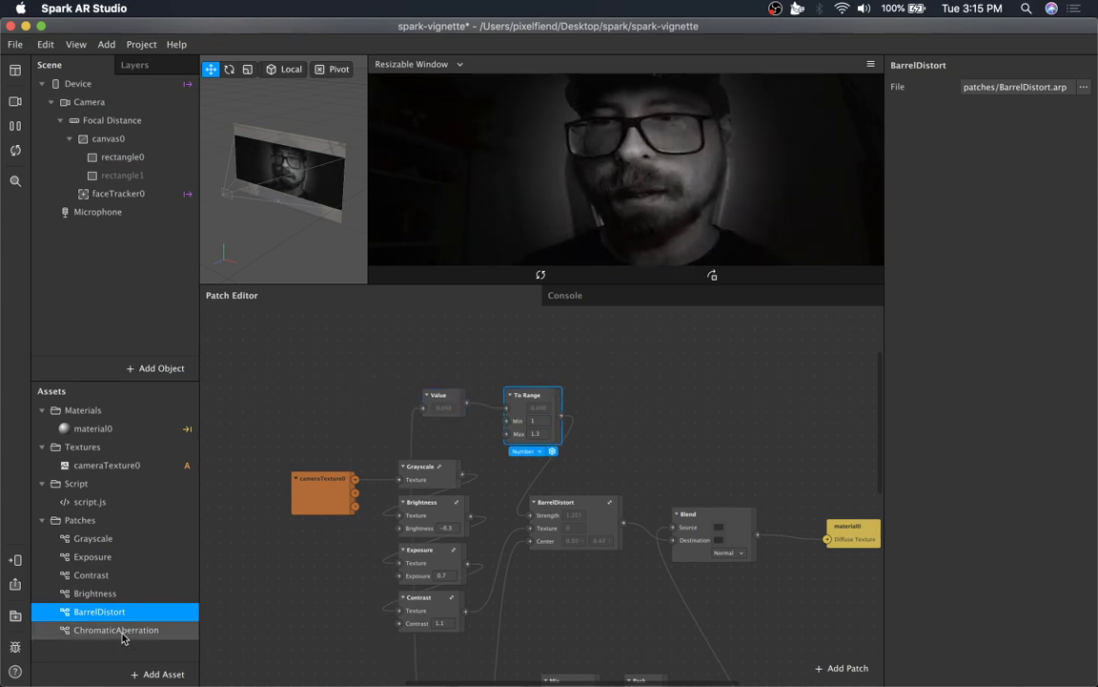
Add the ChromaticAberration patch to the graph and connect the BarrelDistort output into its Texture input.
drag(124, 631, 696, 382)
scroll(731, 461, right, 5)
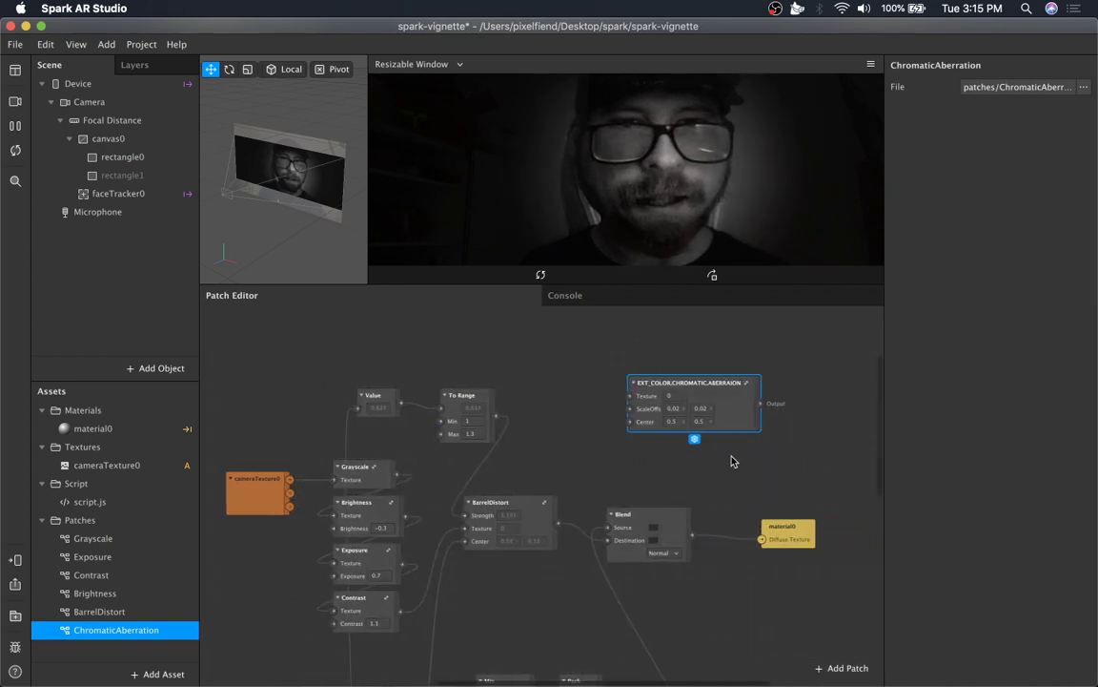
drag(783, 475, 744, 524)
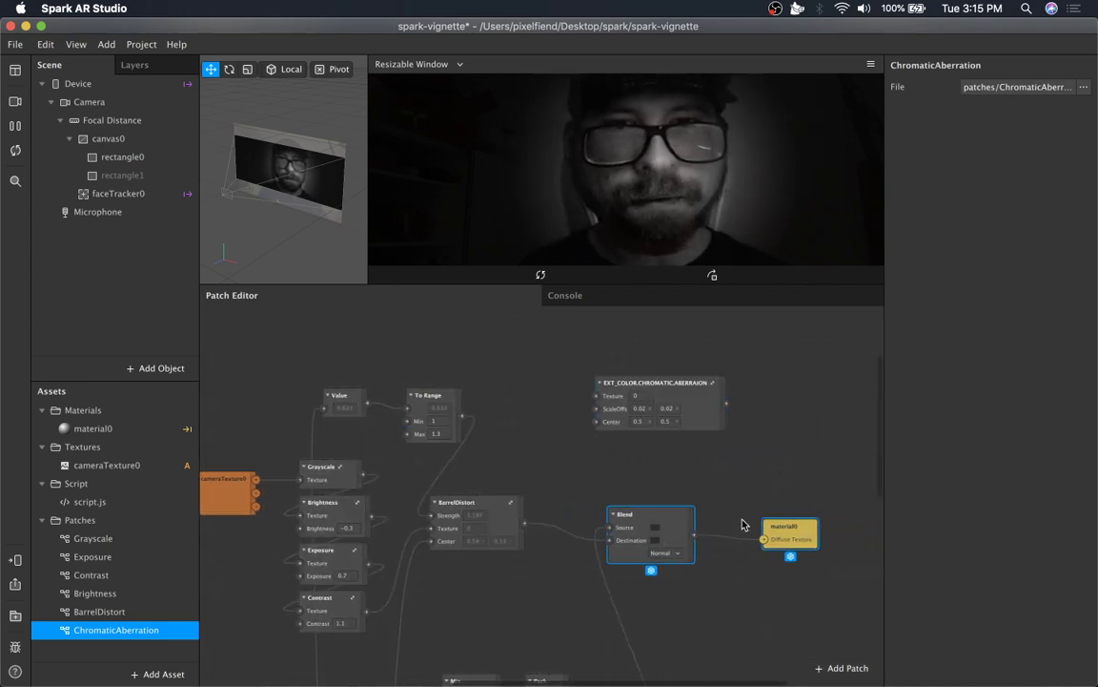
drag(525, 525, 599, 394)
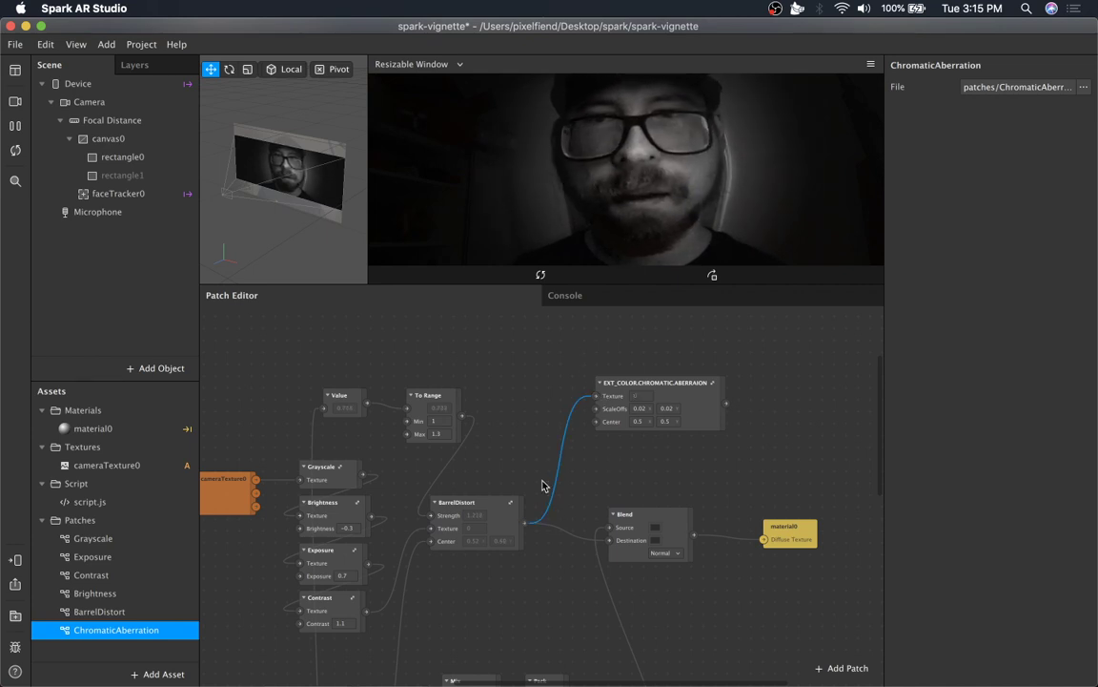
Add a Value patch from the Swizzle output and wire it into the ChromaticAberration patch's Center input.
scroll(541, 486, down, 5)
scroll(429, 499, down, 5)
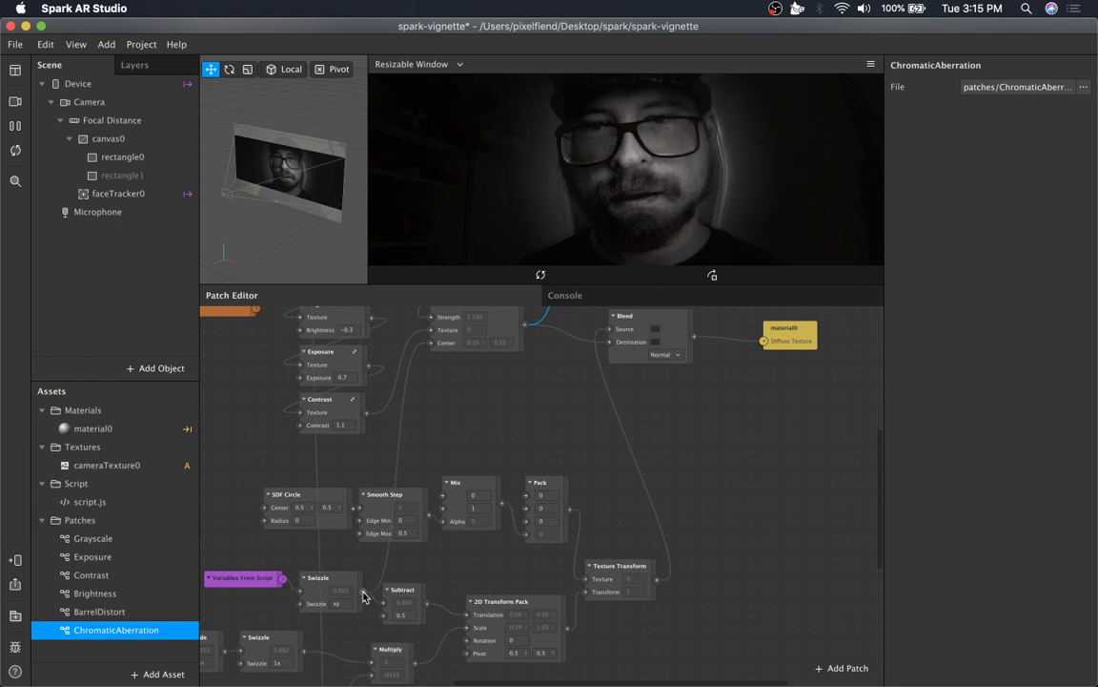
right_click(473, 387)
text(valu)
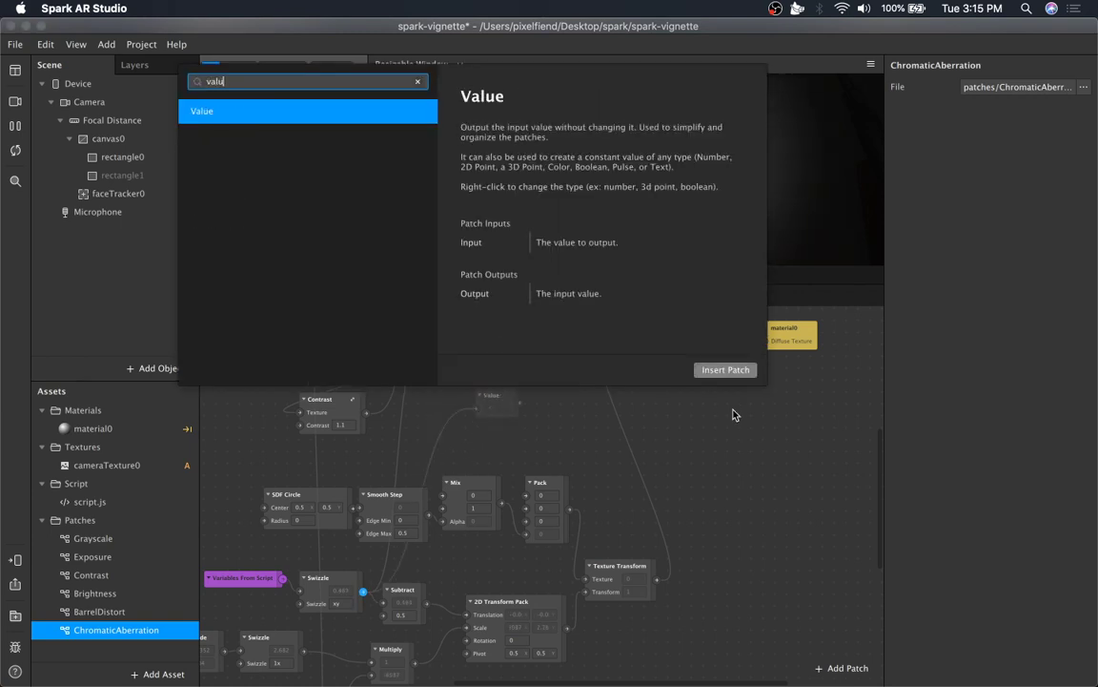
key(Return)
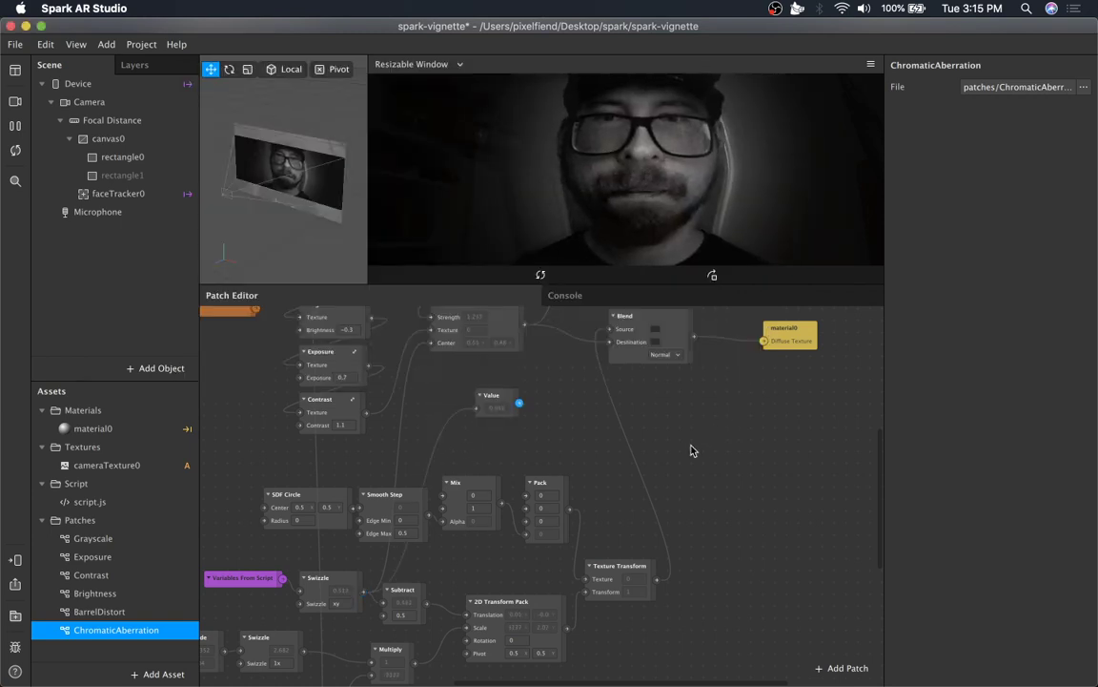
scroll(497, 585, up, 10)
drag(497, 586, 601, 430)
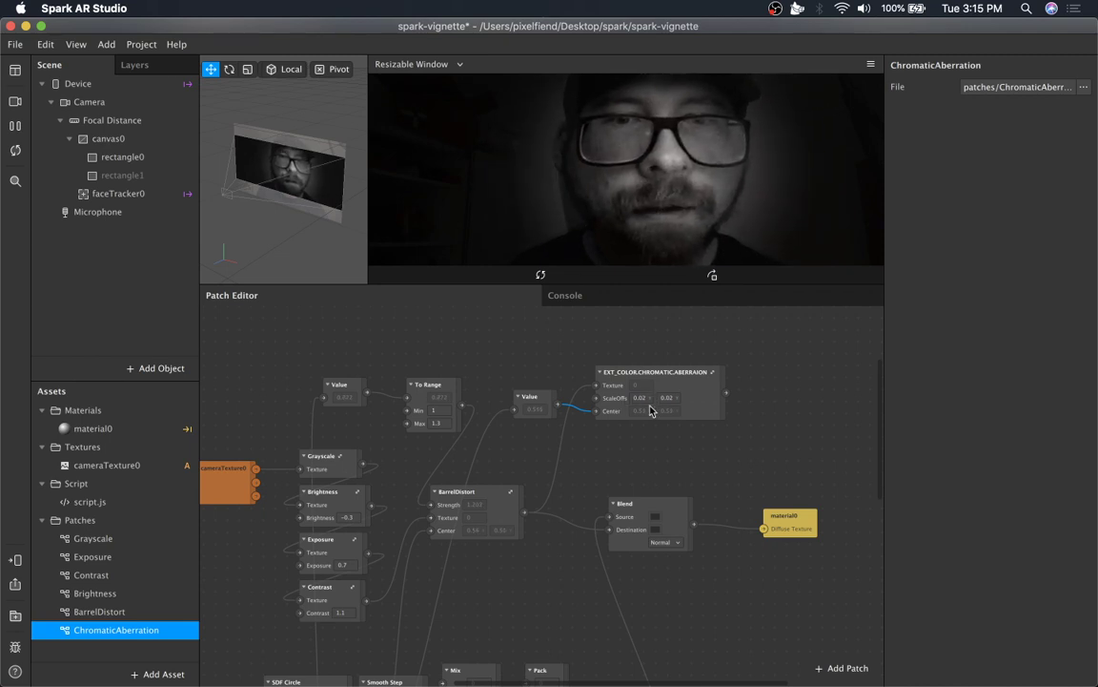
Set the ChromaticAberration's first ScaleOffs value to 0.12 and connect its output into the Blend Destination.
click(646, 398)
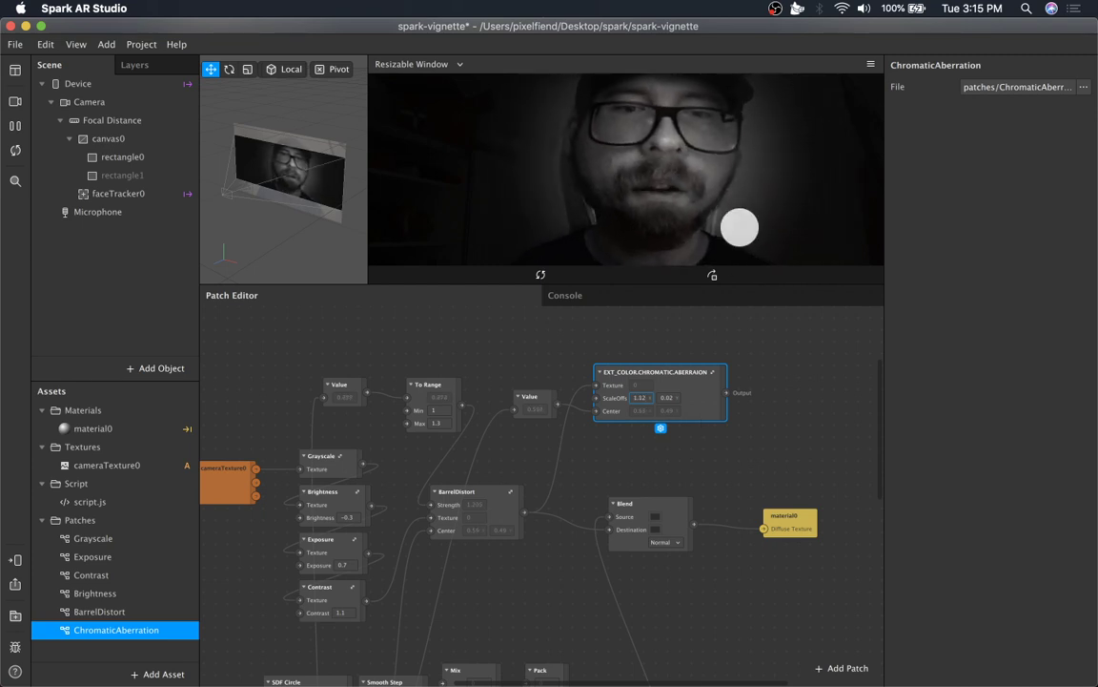
click(835, 404)
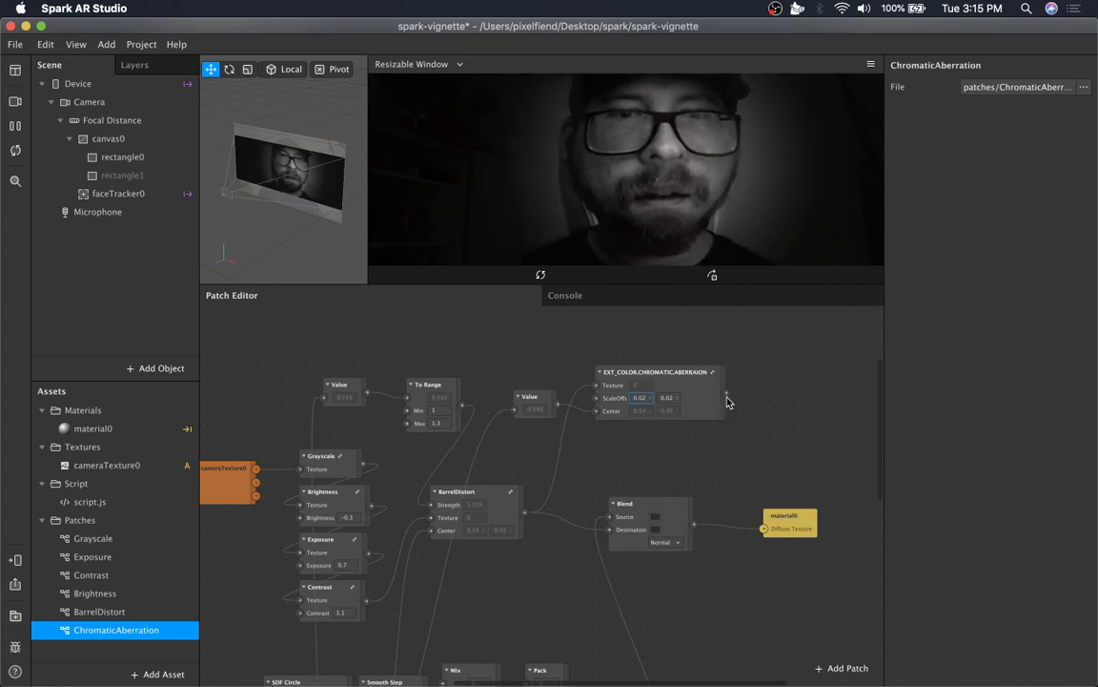
drag(726, 393, 612, 530)
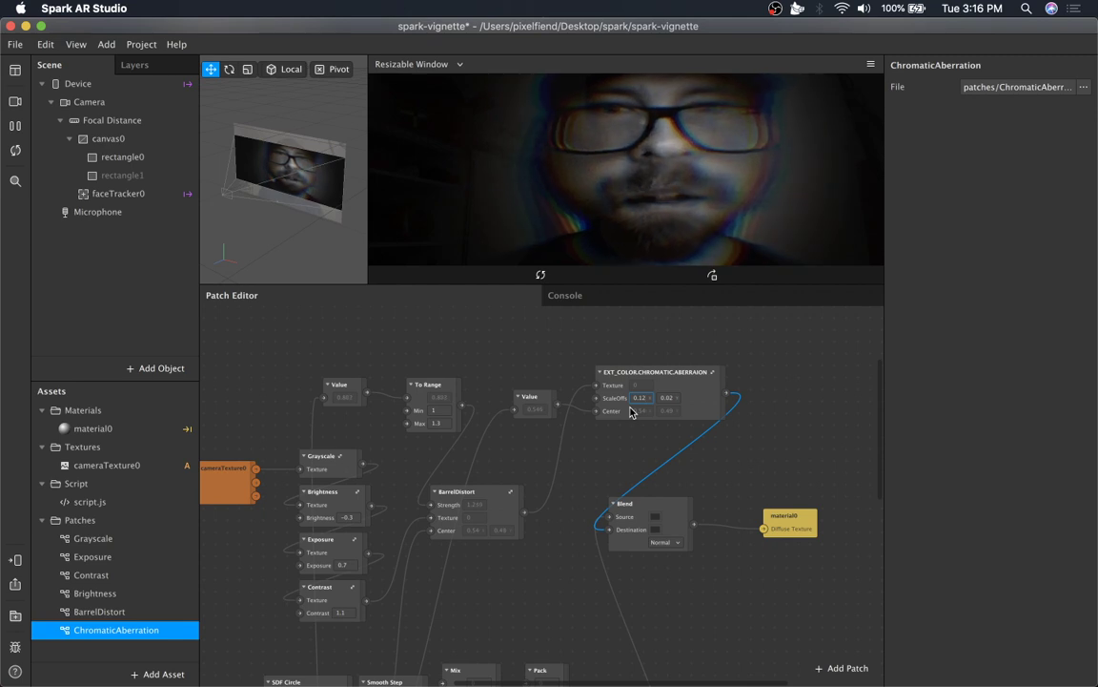
Set the ChromaticAberration's second ScaleOffs value to 0.22.
click(667, 405)
click(672, 398)
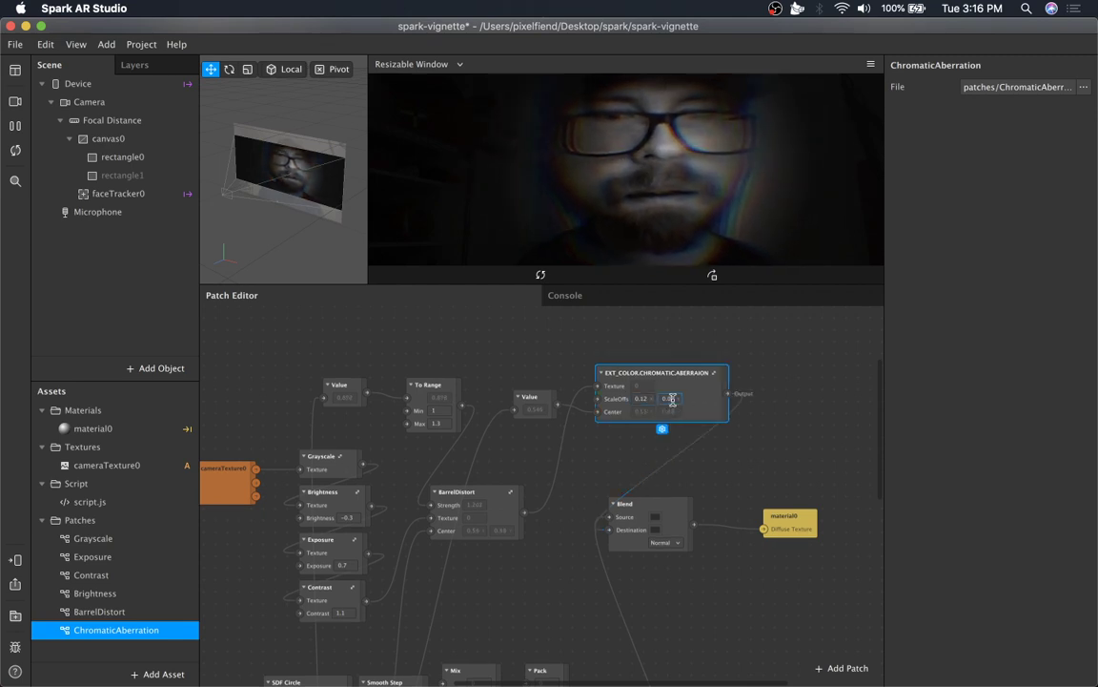
text(0.22)
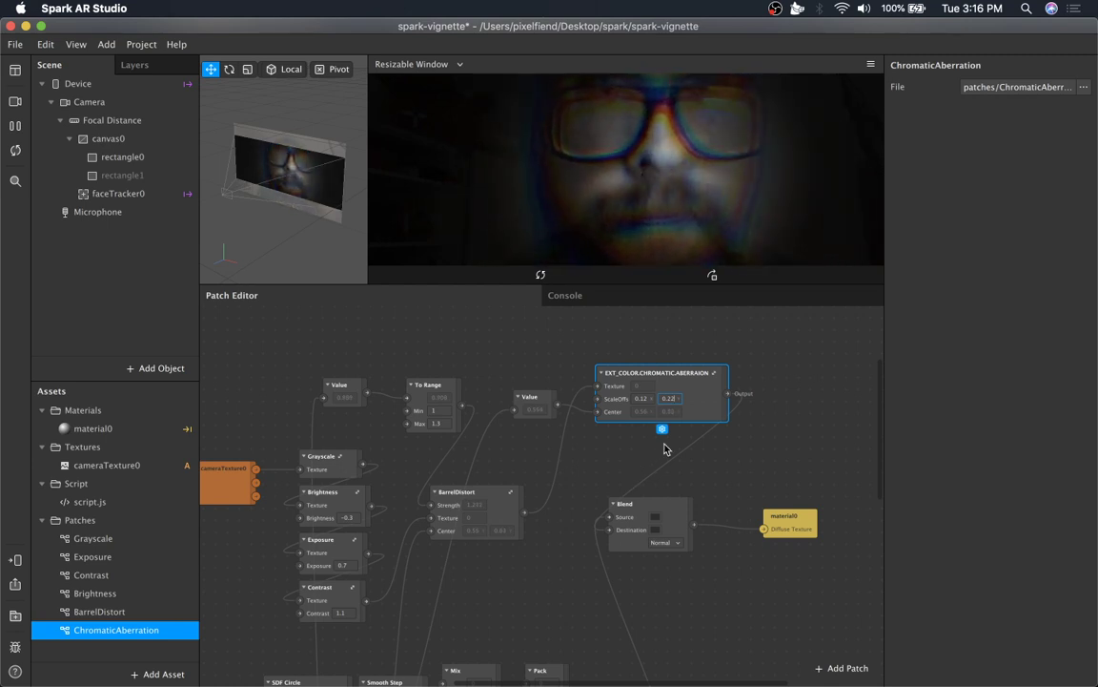
click(717, 449)
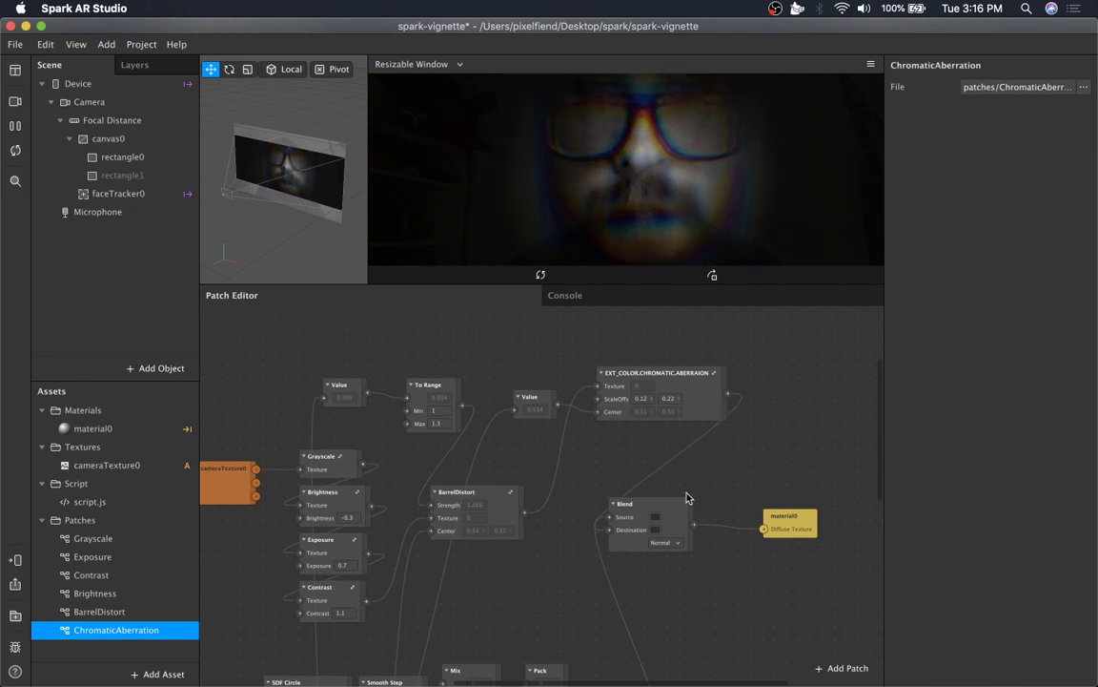
scroll(701, 525, down, 5)
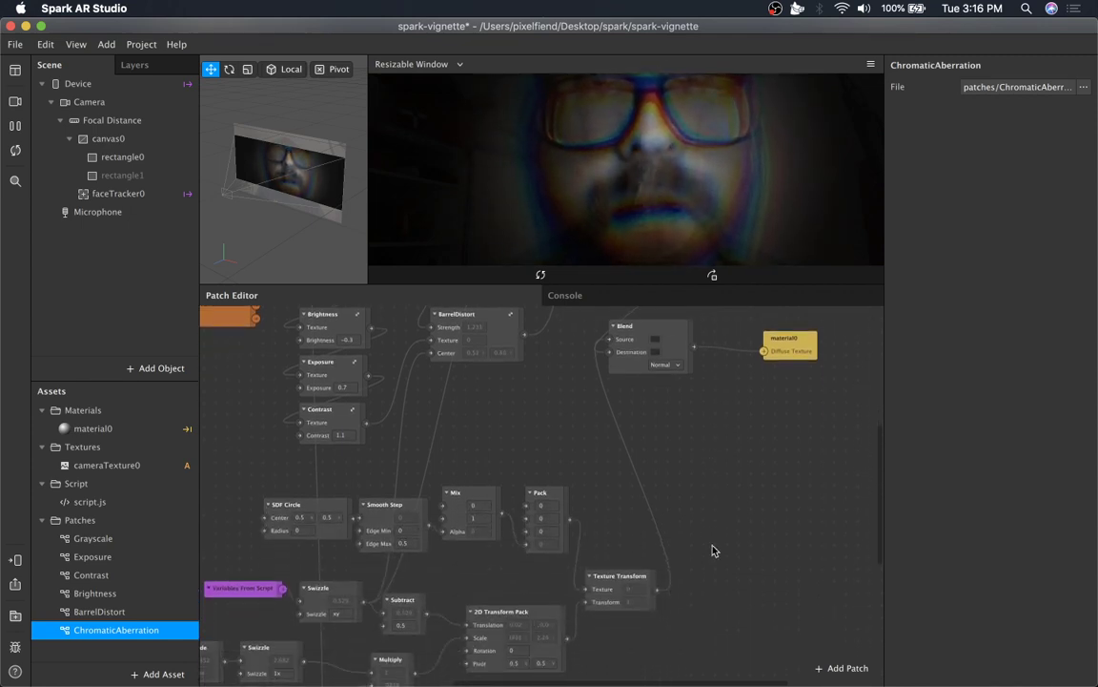